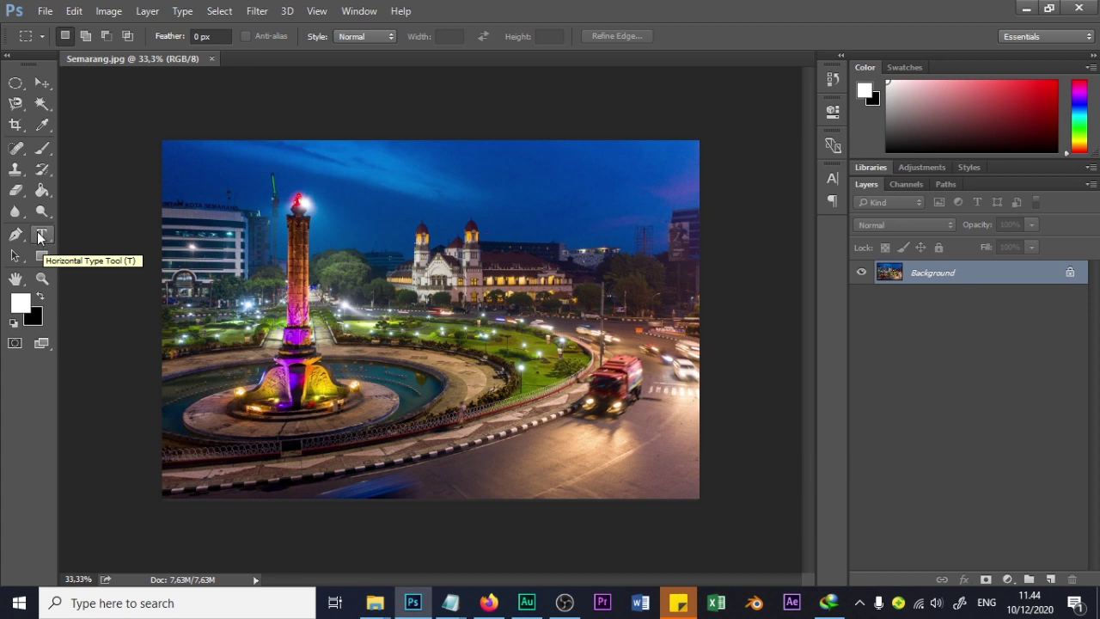
Add the horizontal text SEMARANG near the photo's centre and move it slightly to the right, just below the white building.
click(38, 236)
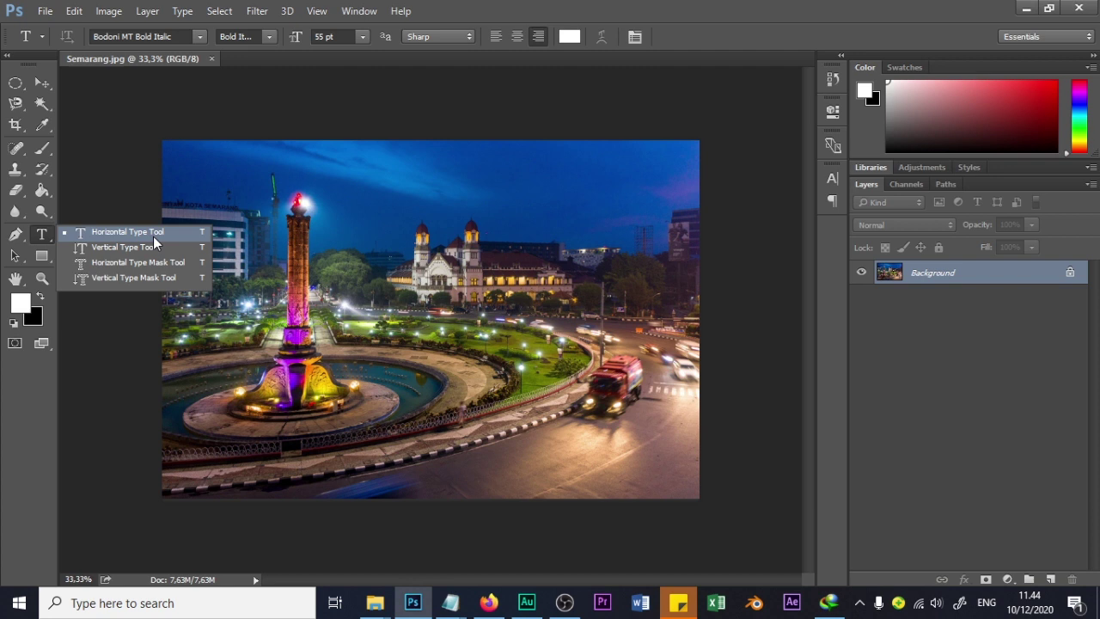
click(47, 242)
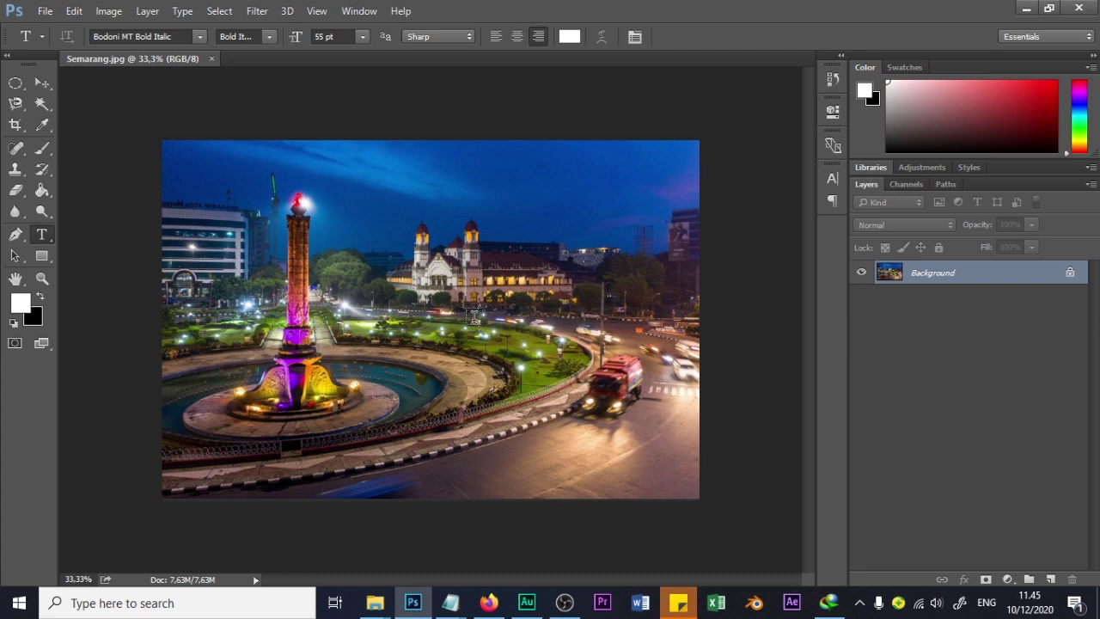
click(473, 317)
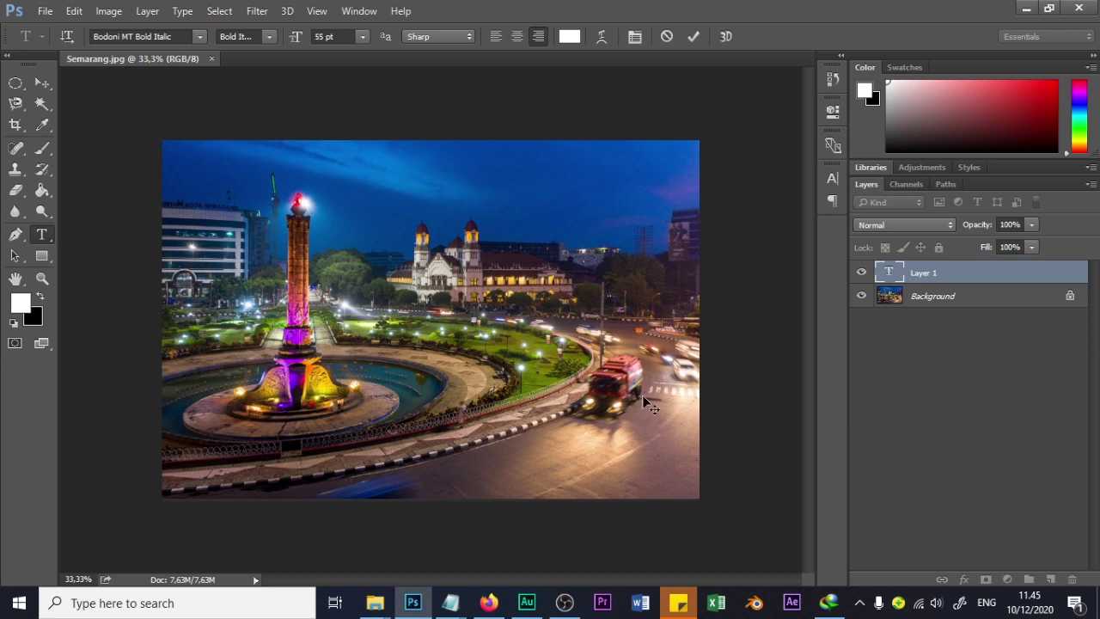
text(SEMARANG)
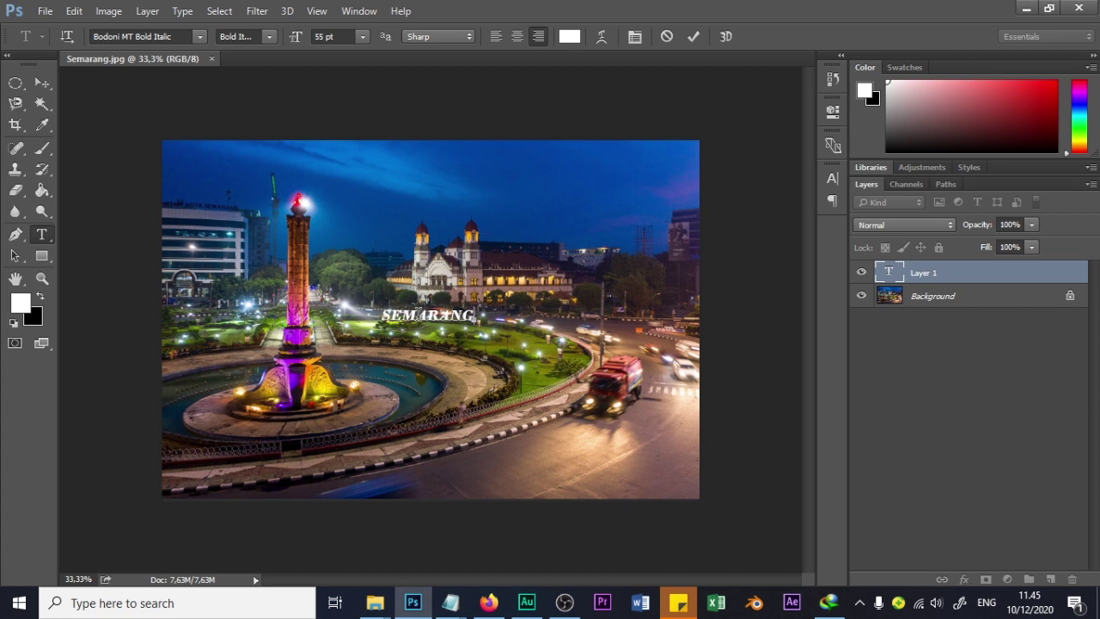
click(43, 84)
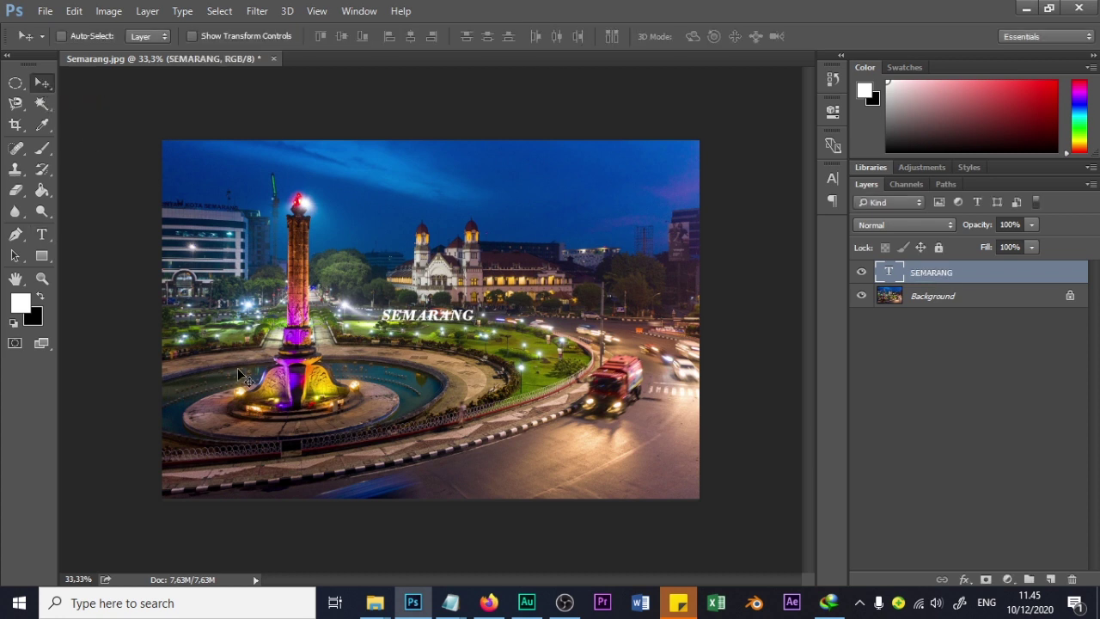
drag(416, 323, 488, 308)
Draw a paragraph text box below SEMARANG, left-align it and enter "Semarang Setara, merupakan sebuah Brand Baru dari Kota Semarang dibawah kepemimpinan Bpk Hendi".
click(42, 235)
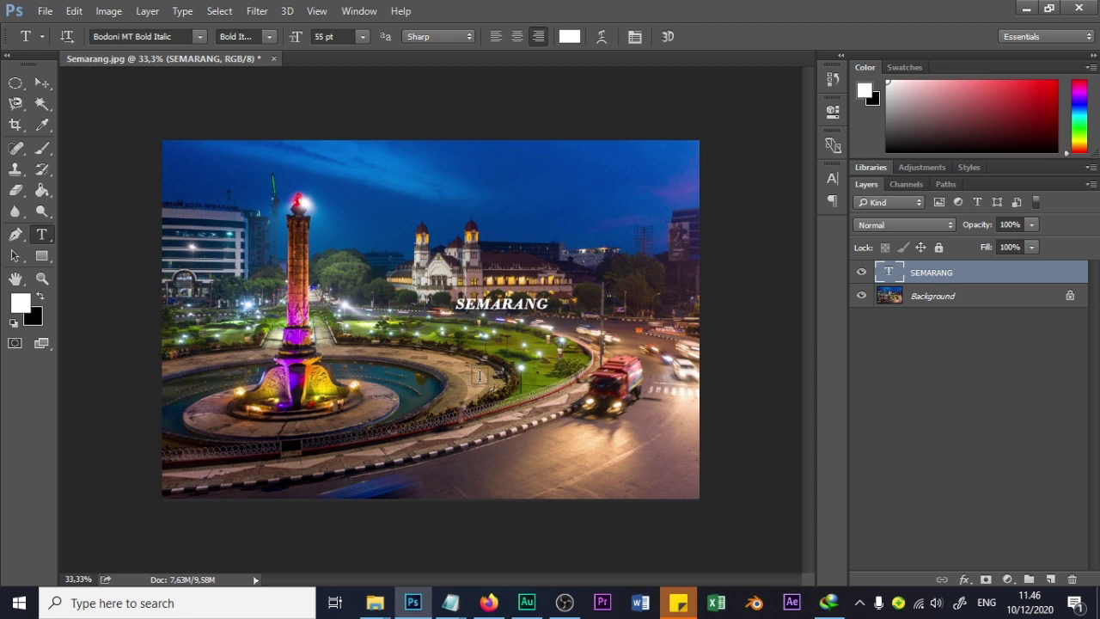
drag(453, 369, 662, 479)
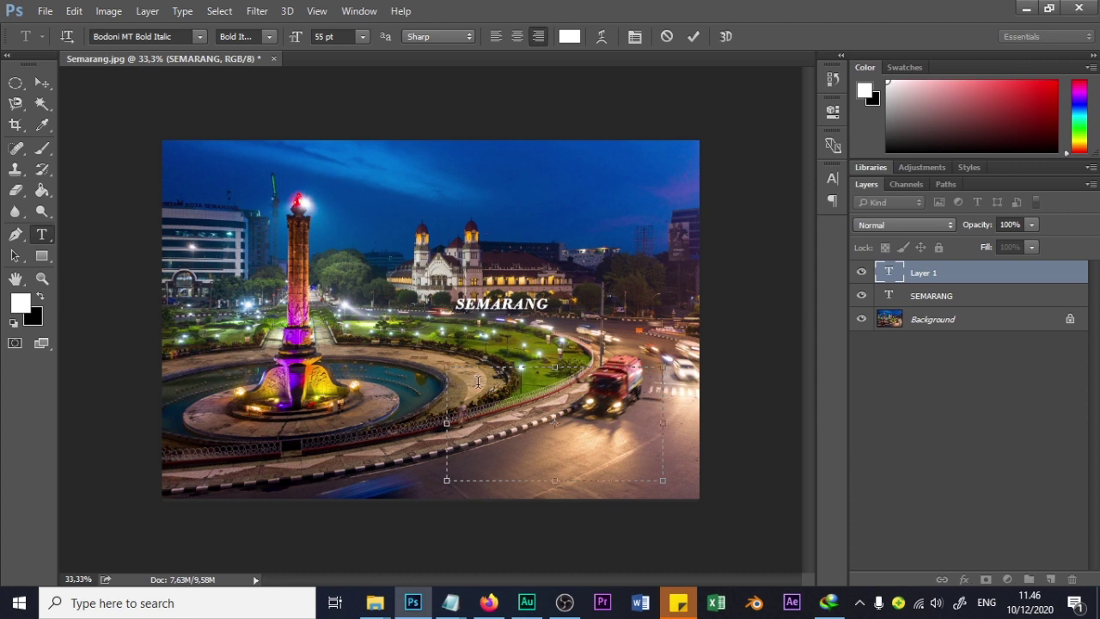
key(ctrl+shift+l)
text(Semarang)
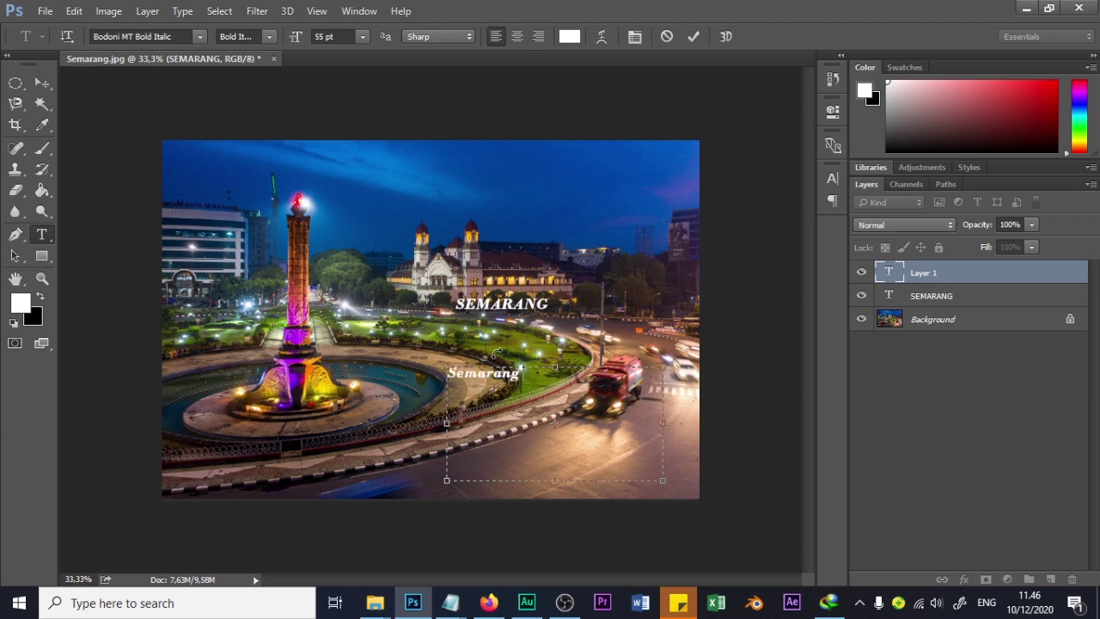
text( Setara, meru)
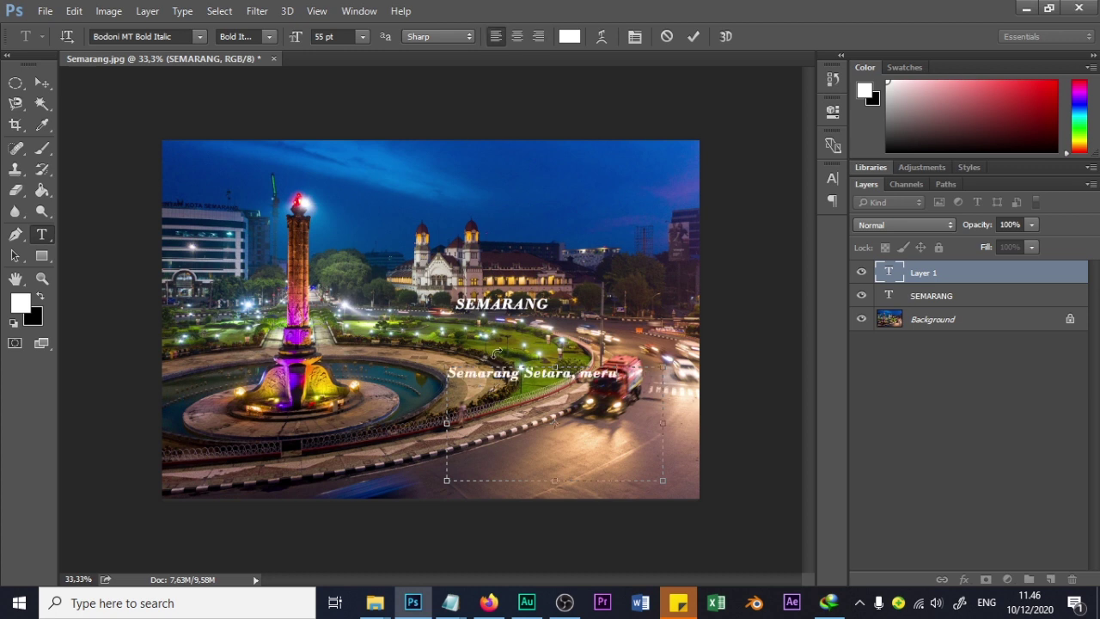
text(pakan sebuah)
text( Brand Baru dari Kota Semarang)
text( dibawah kepemimpinan Bp)
text(k Hendi)
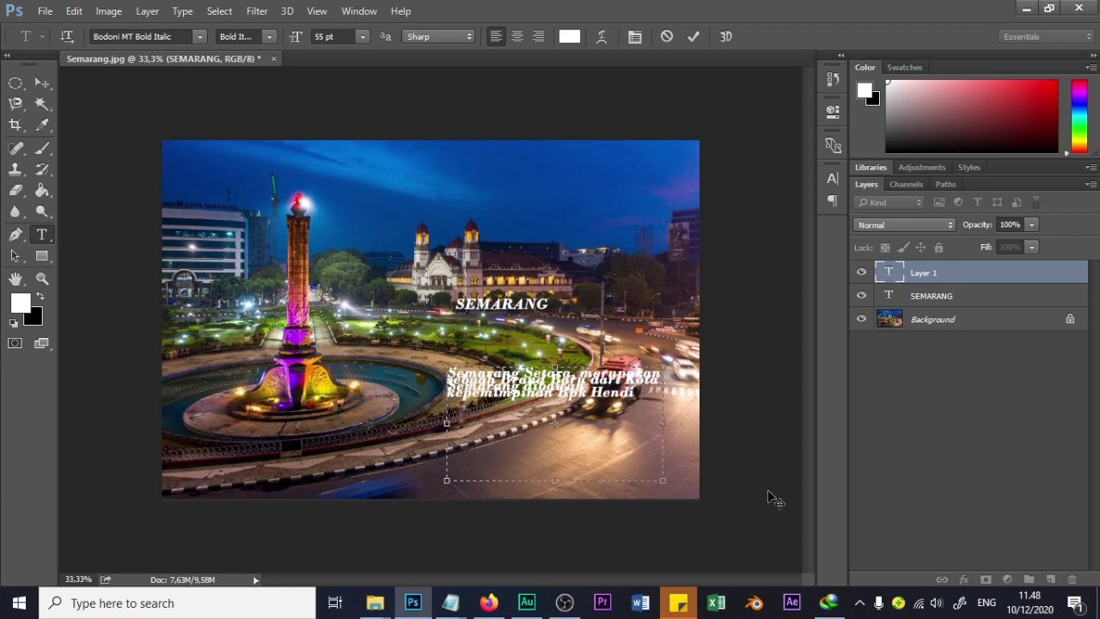
Narrow the paragraph text box to about half its width, and widen it again almost to the photo's right edge.
drag(664, 480, 563, 488)
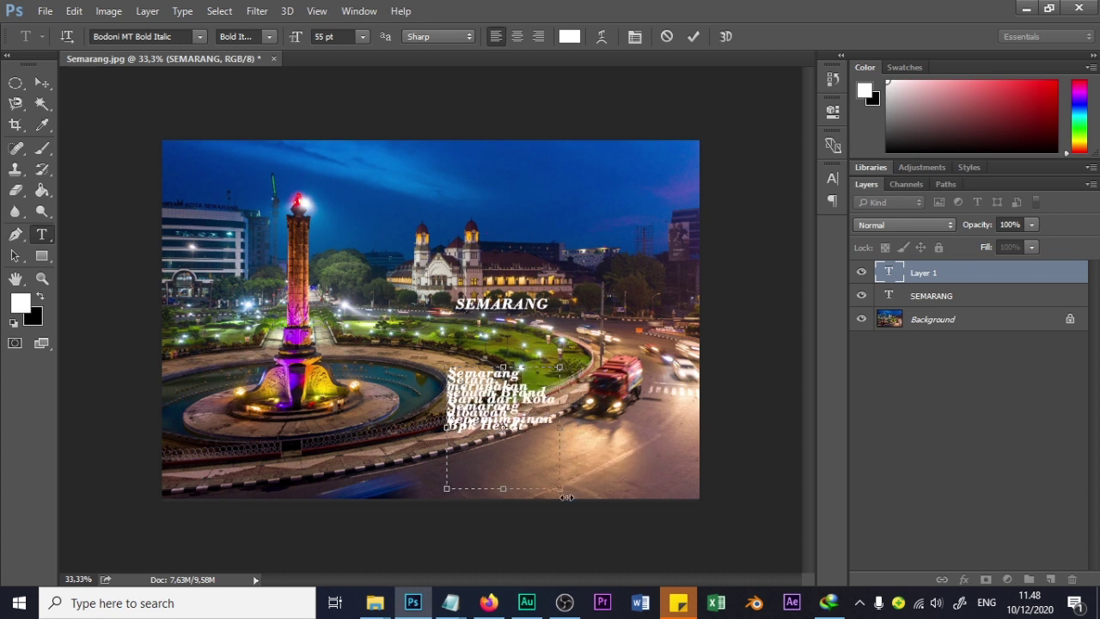
drag(560, 427, 672, 427)
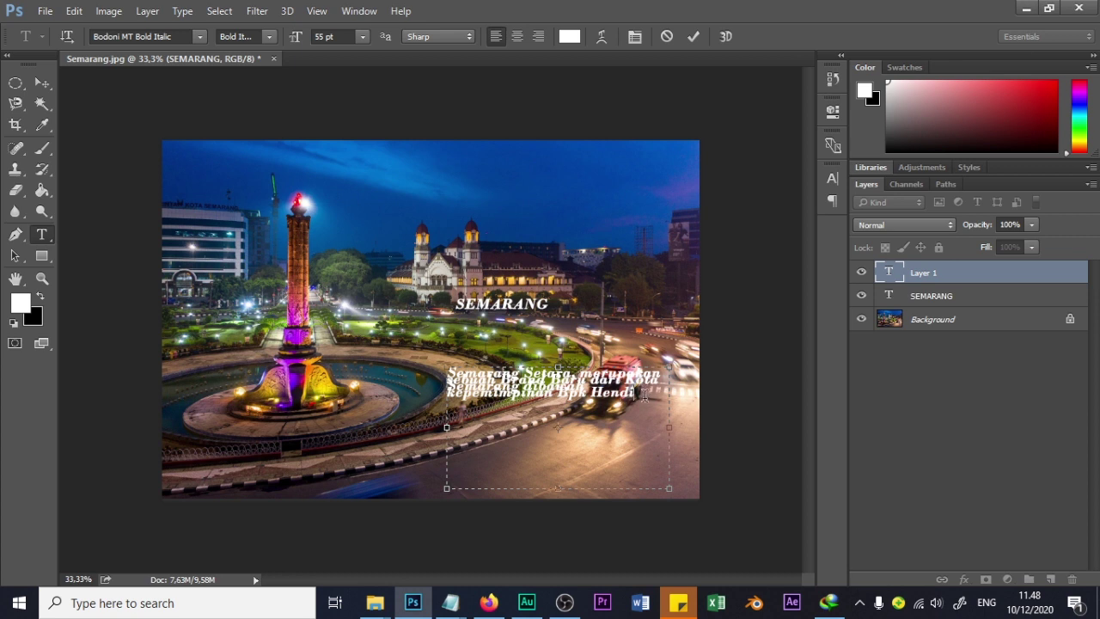
Select all of the paragraph's text and set its font to Arial Regular.
drag(642, 392, 520, 361)
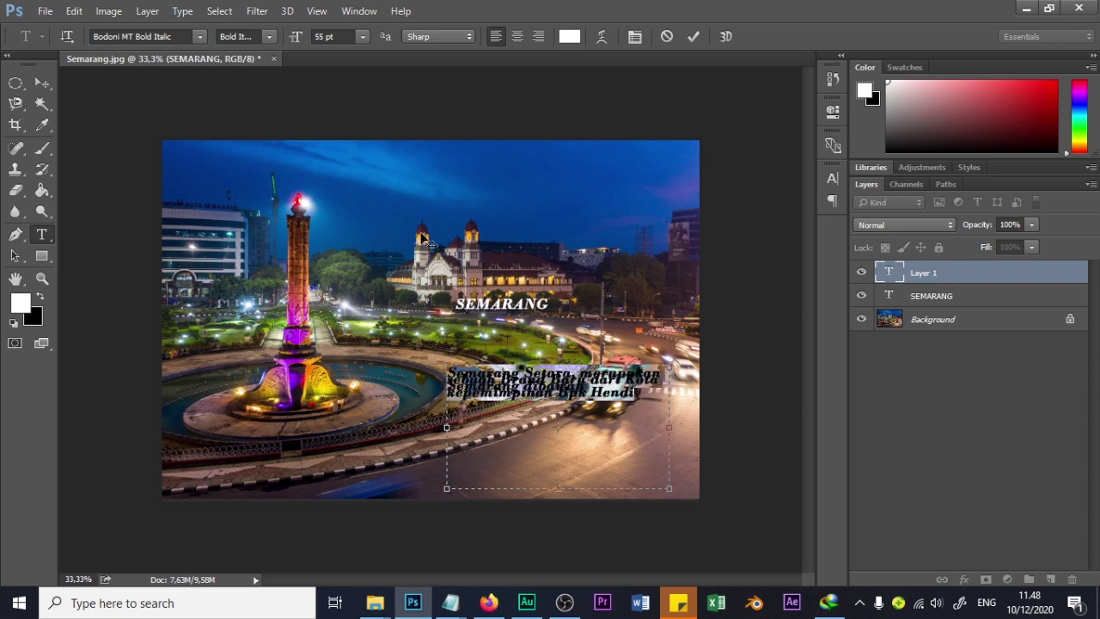
click(197, 40)
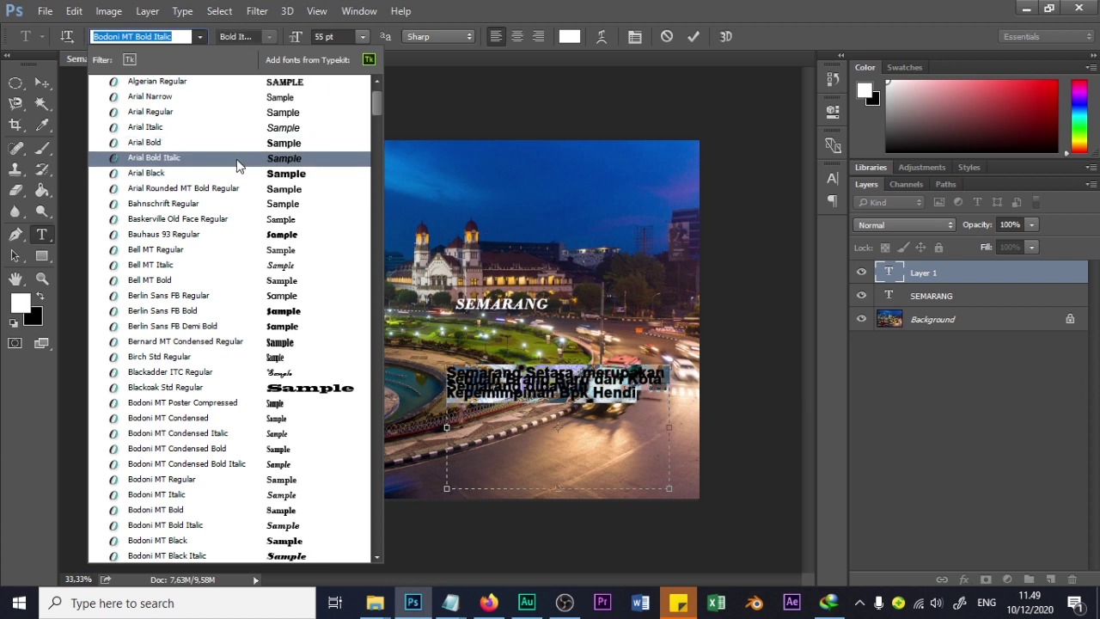
click(229, 111)
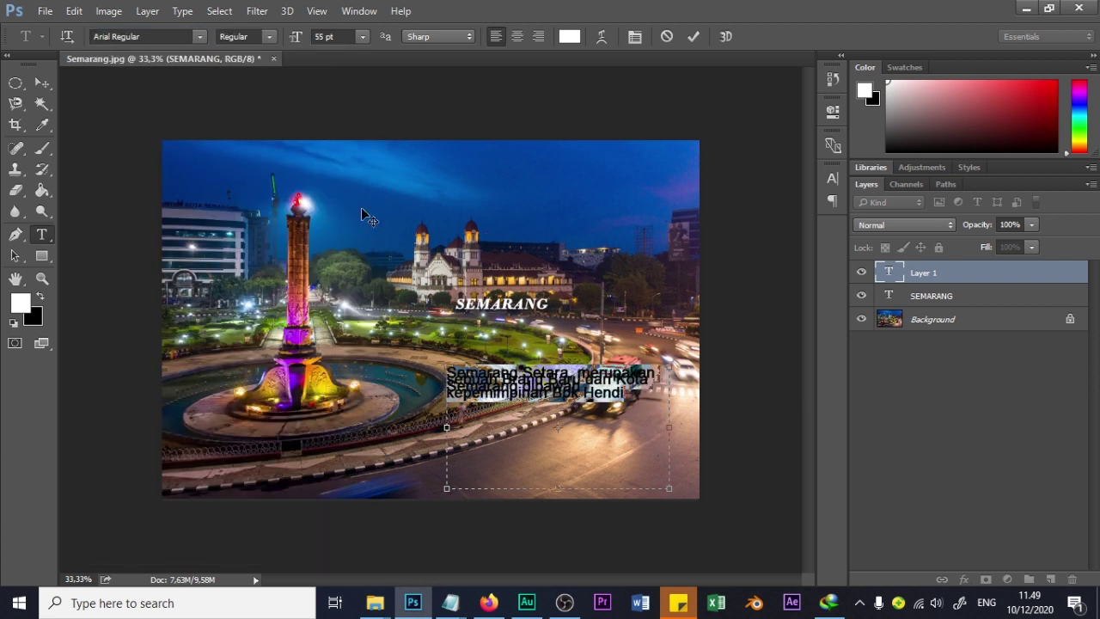
Try the Bold and Narrow font styles on the paragraph text and return it to Regular.
click(271, 38)
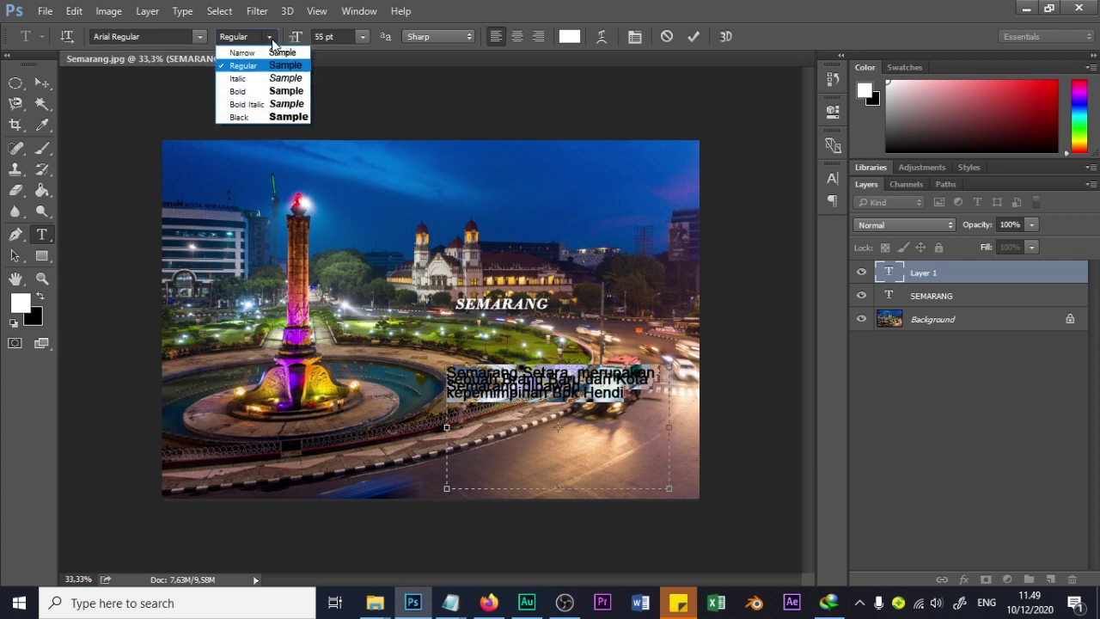
click(258, 91)
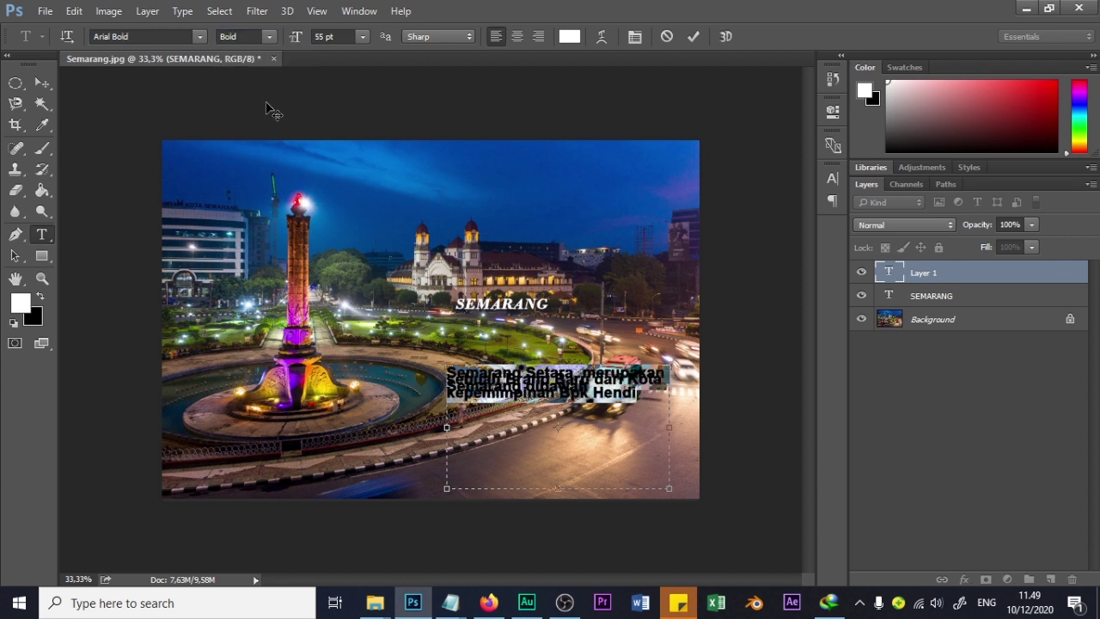
click(263, 36)
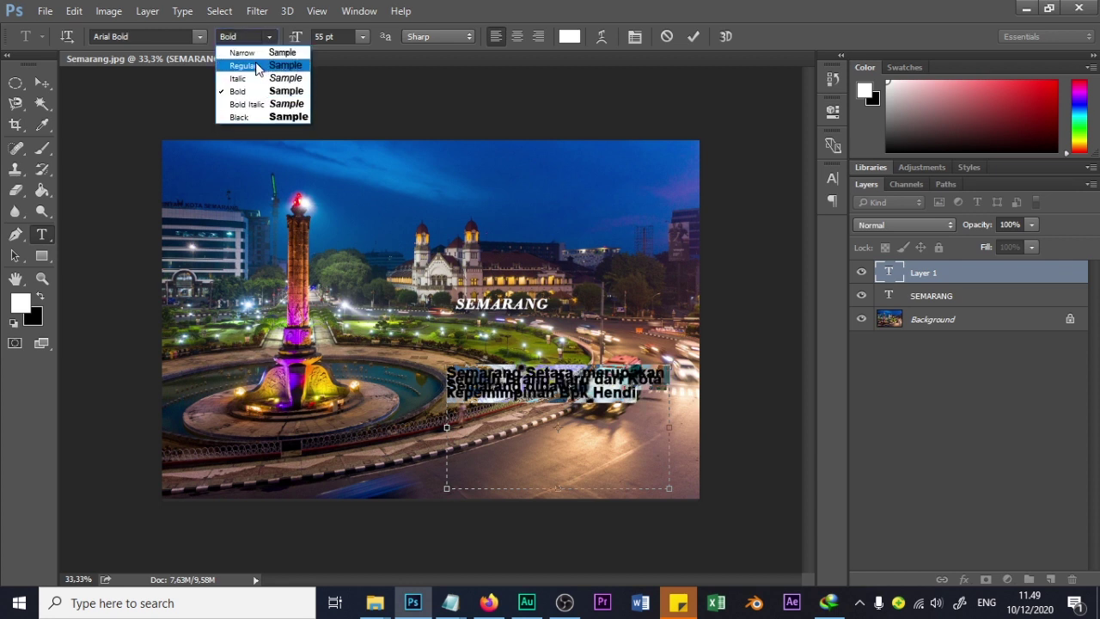
click(245, 65)
click(270, 36)
click(271, 53)
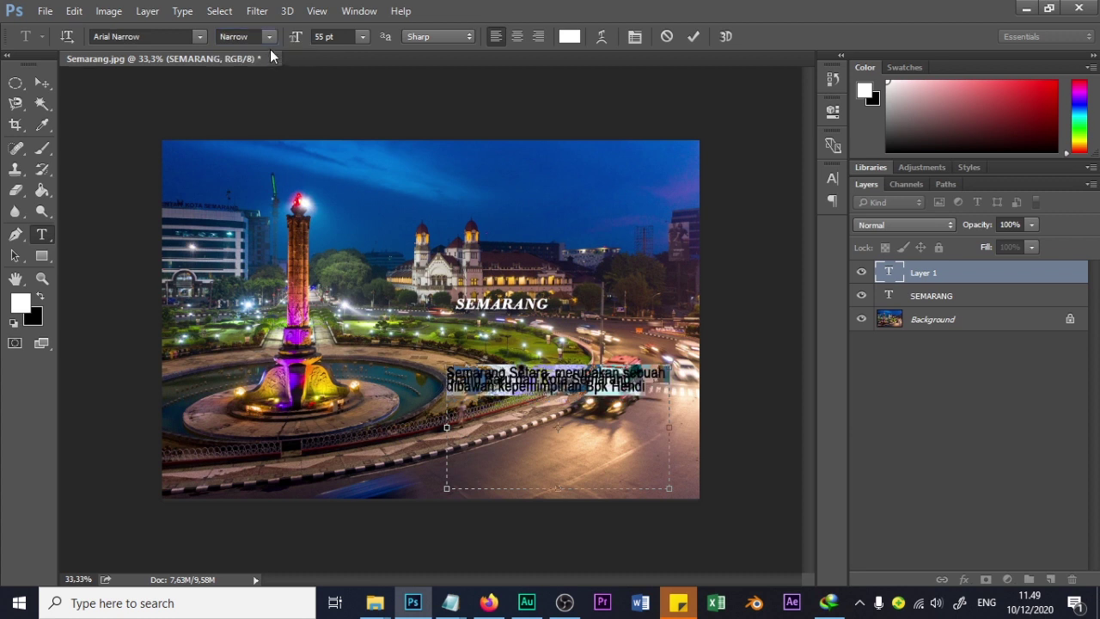
click(271, 34)
click(270, 65)
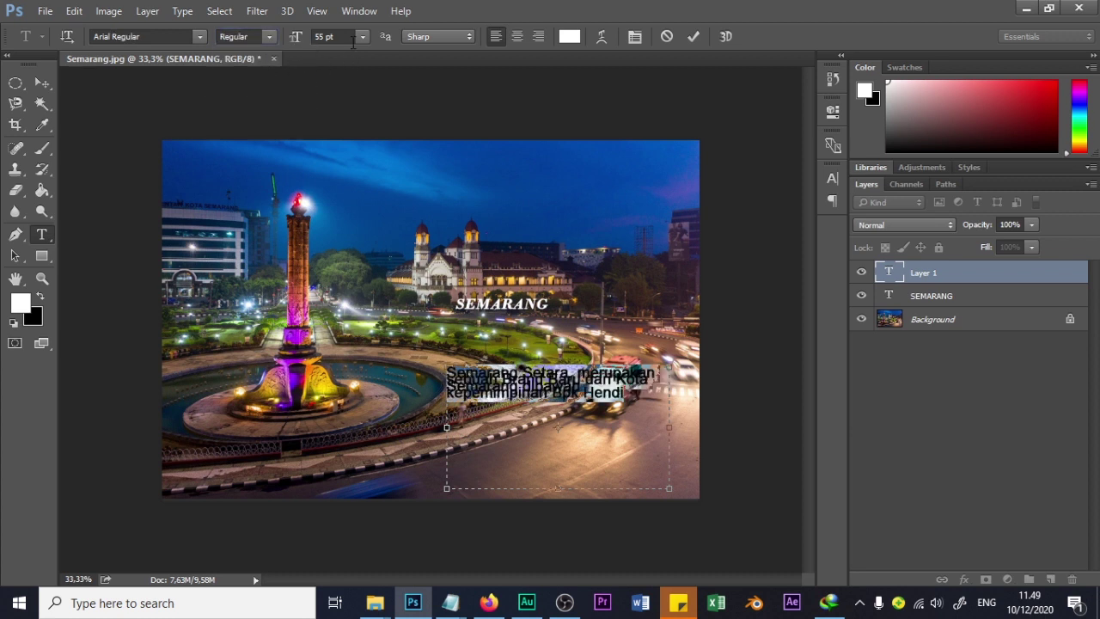
Try font sizes of 72, 100, 24 and 36 pt on the selected paragraph text.
click(363, 36)
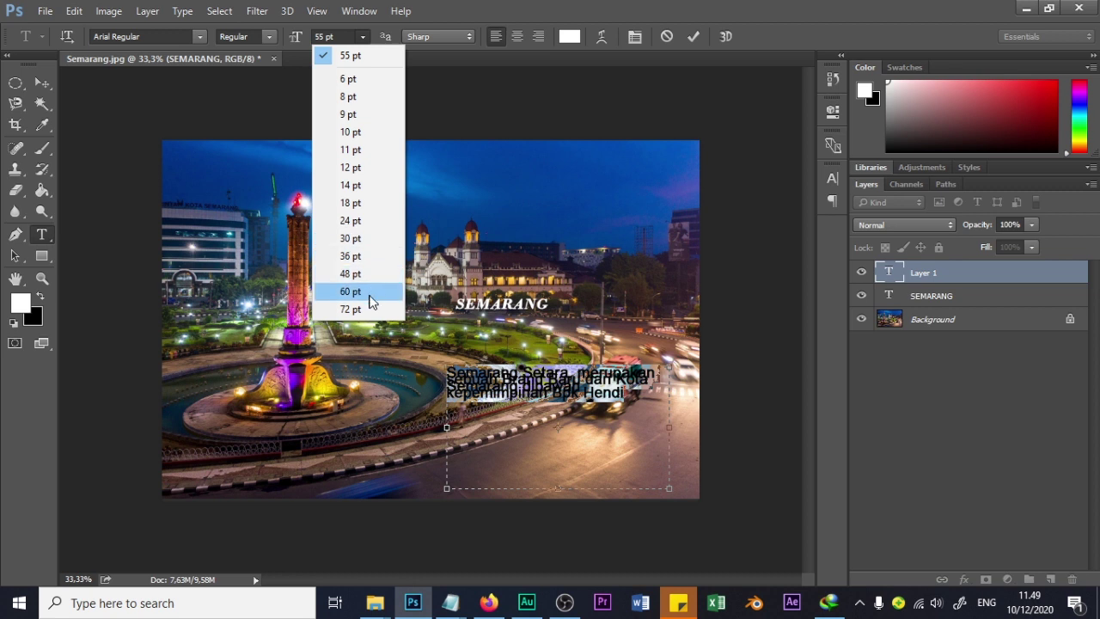
click(372, 309)
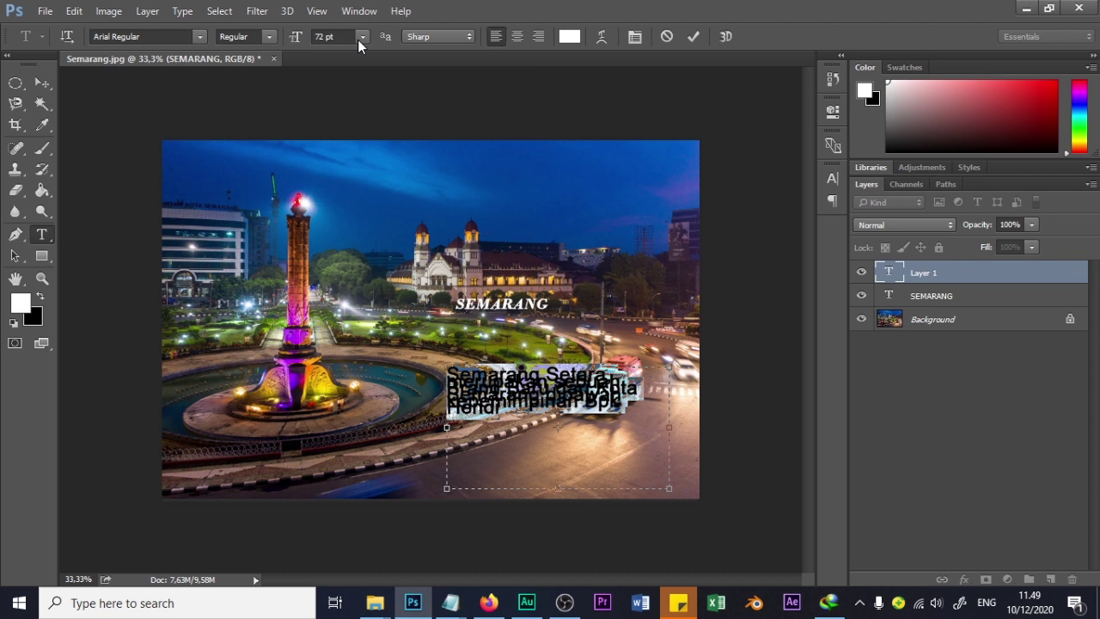
double_click(323, 39)
text(100)
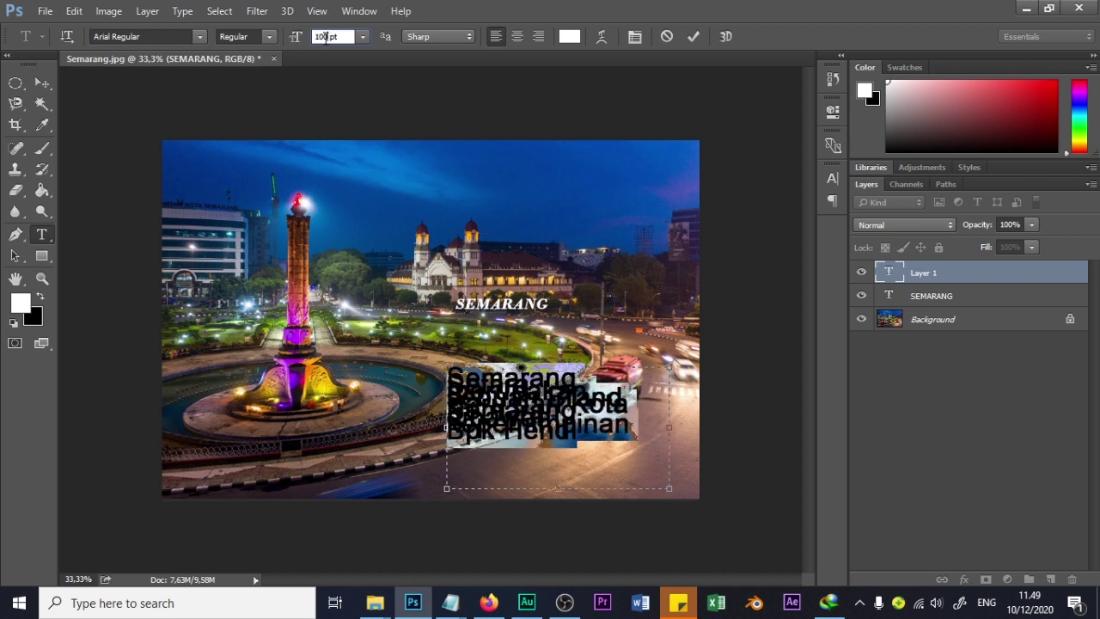
click(361, 37)
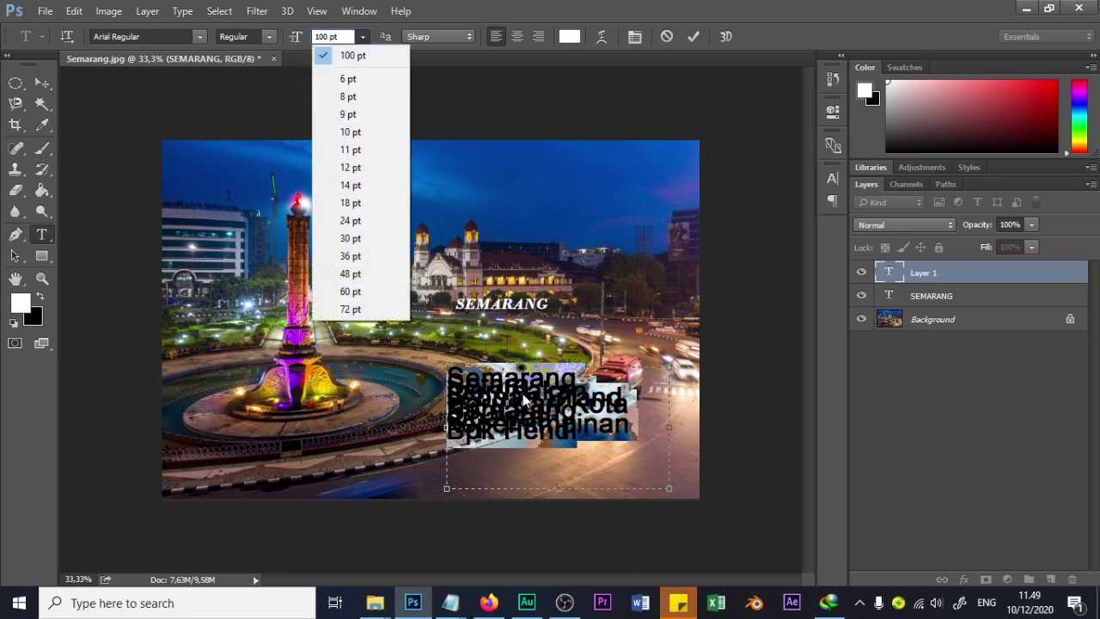
click(368, 223)
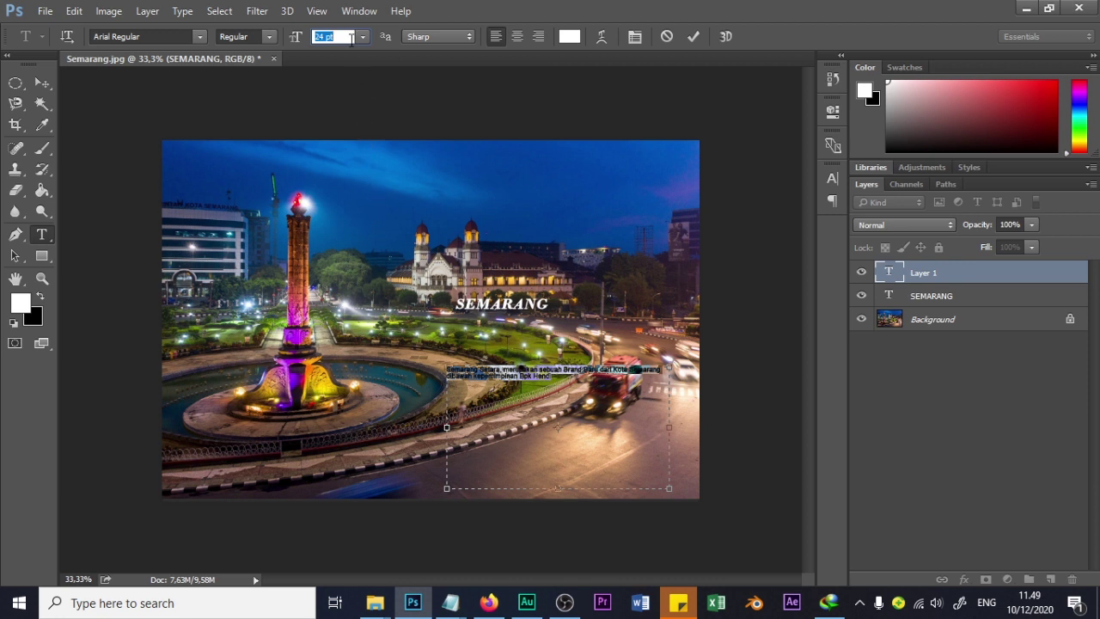
click(361, 38)
click(354, 256)
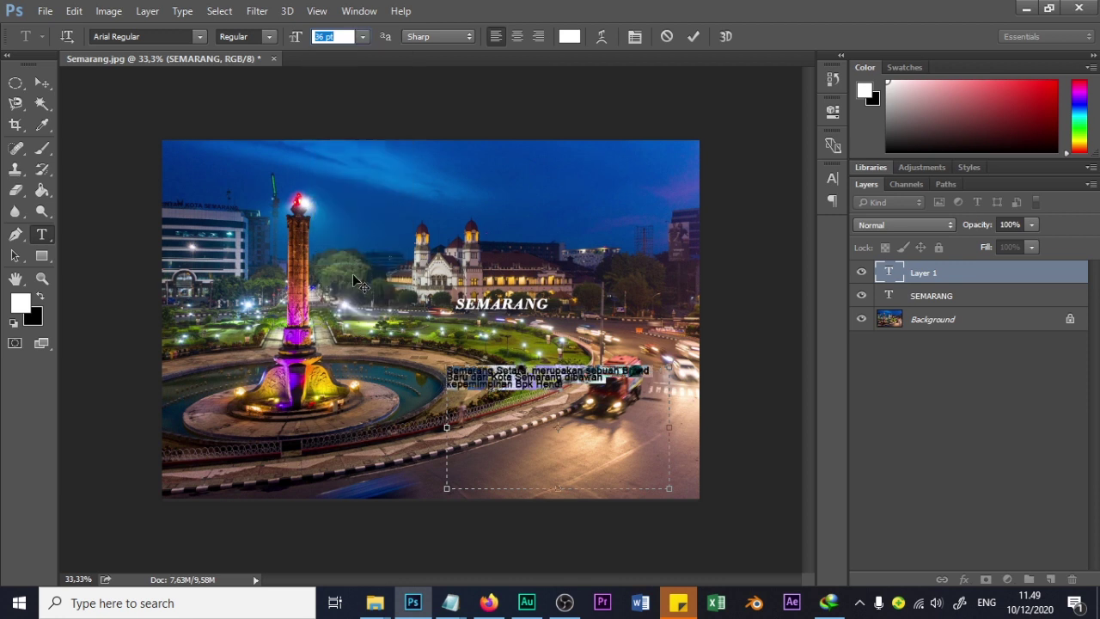
Set the paragraph text's font size to 48 pt.
click(362, 38)
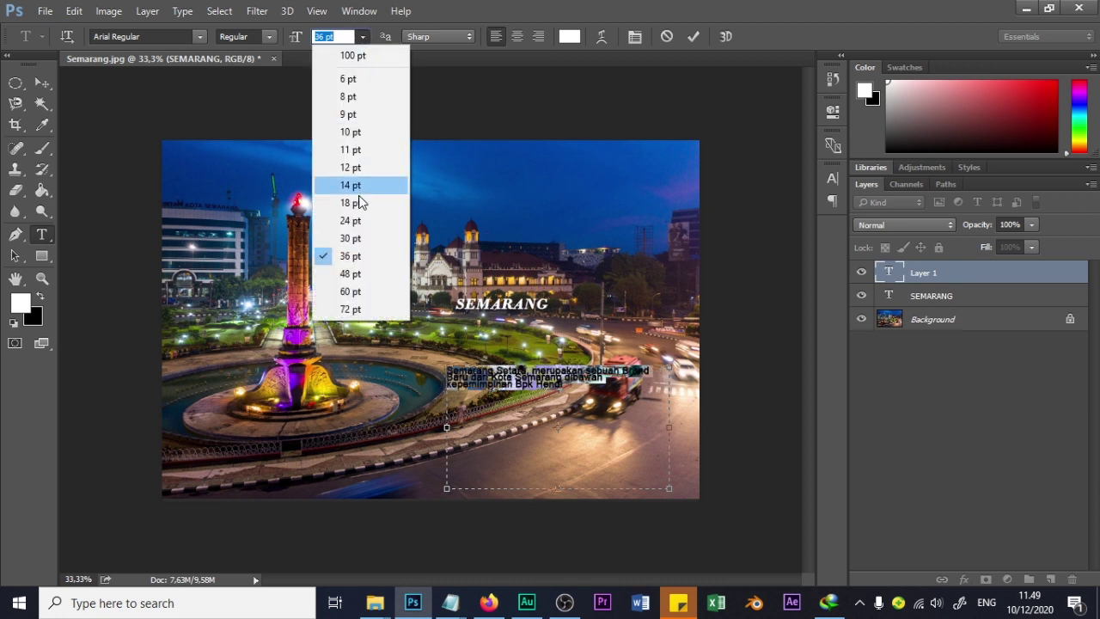
click(359, 273)
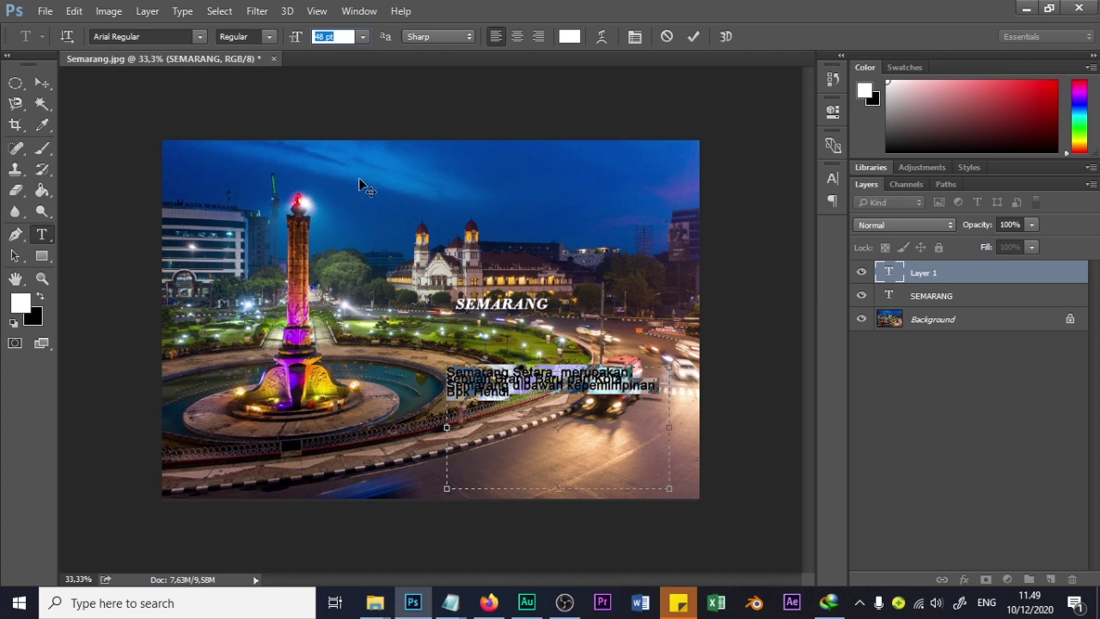
click(364, 37)
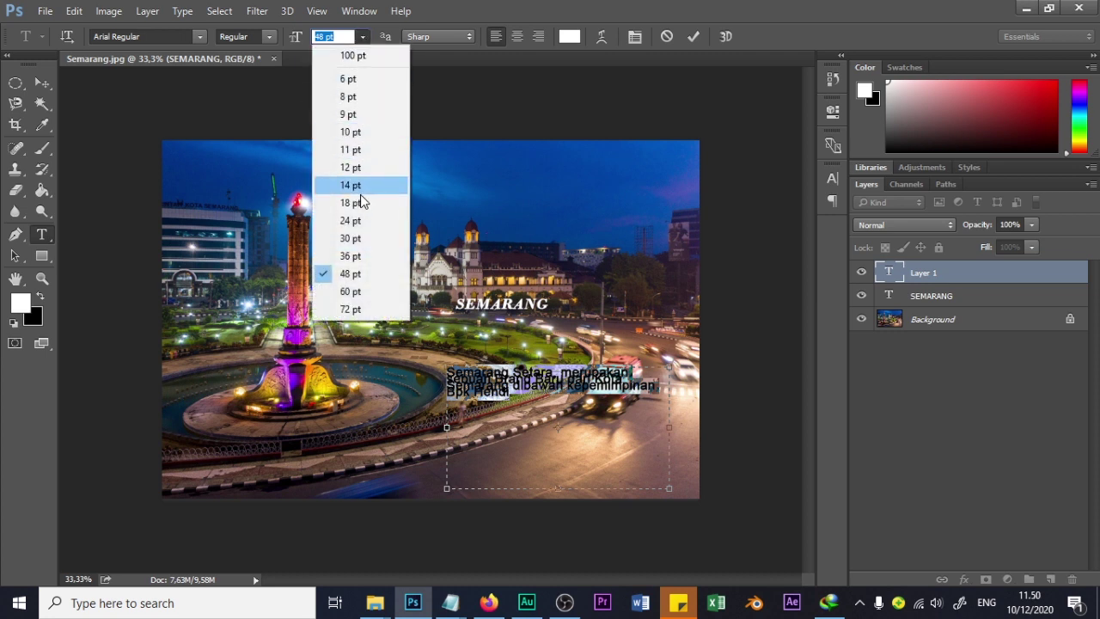
click(361, 275)
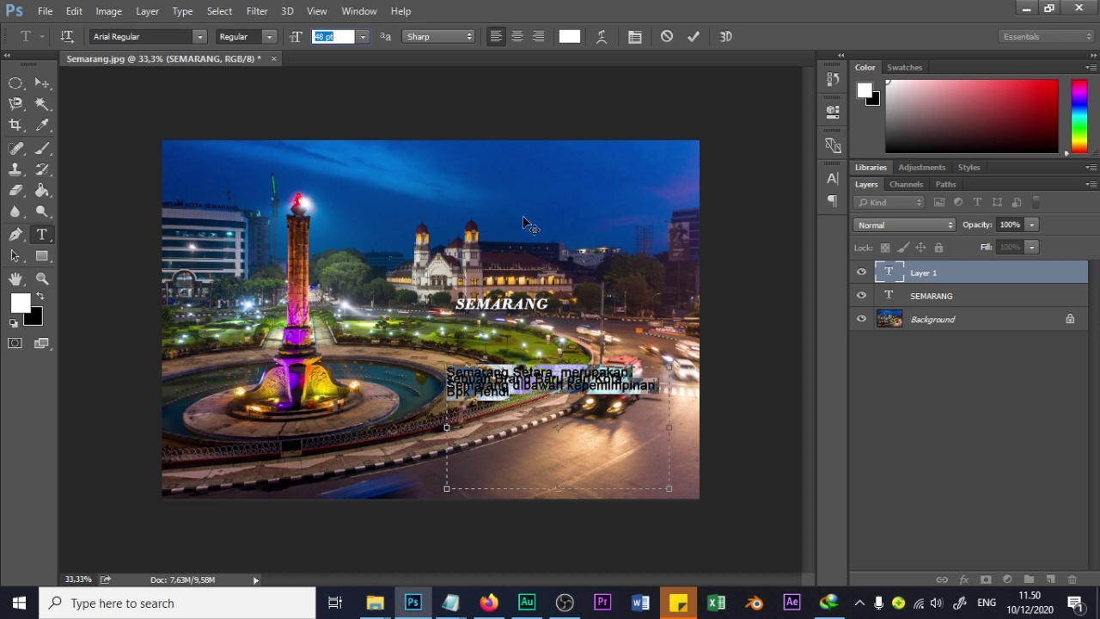
Try the Crisp and Strong anti-aliasing methods on the paragraph text and set it back to Sharp.
click(459, 39)
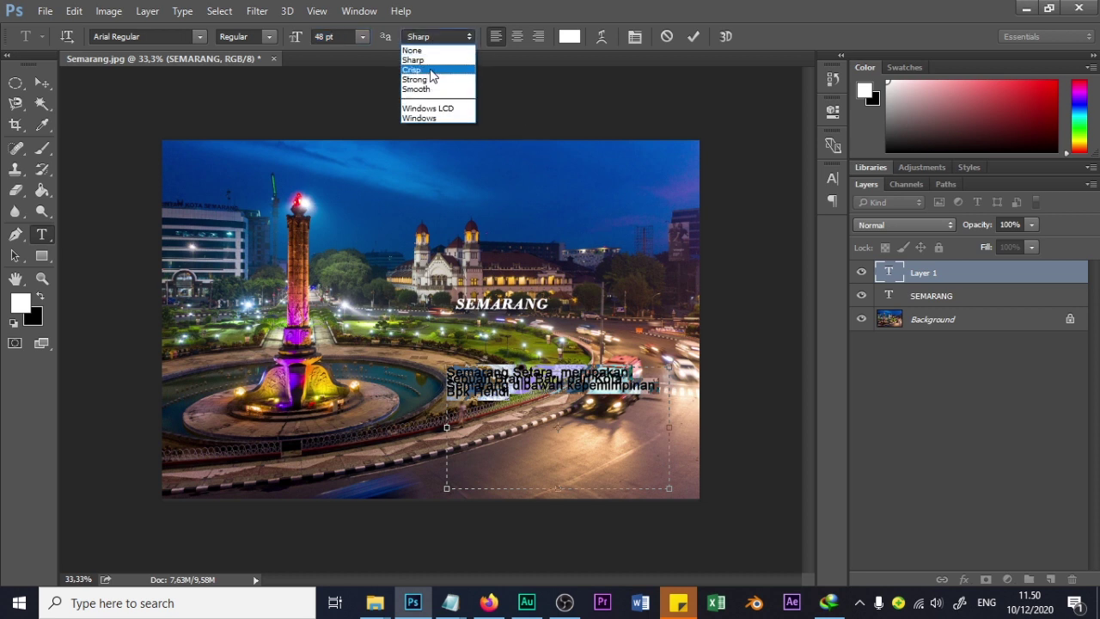
click(434, 70)
click(434, 37)
click(434, 79)
click(435, 39)
click(436, 57)
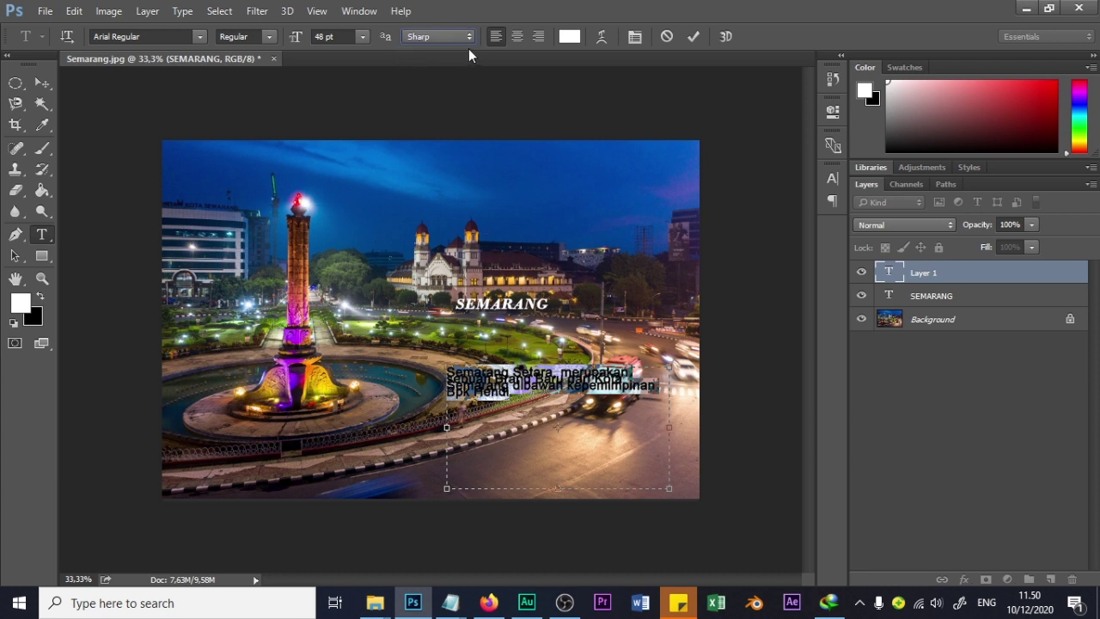
Try centred and right alignment on the paragraph text and return it to left alignment.
click(516, 37)
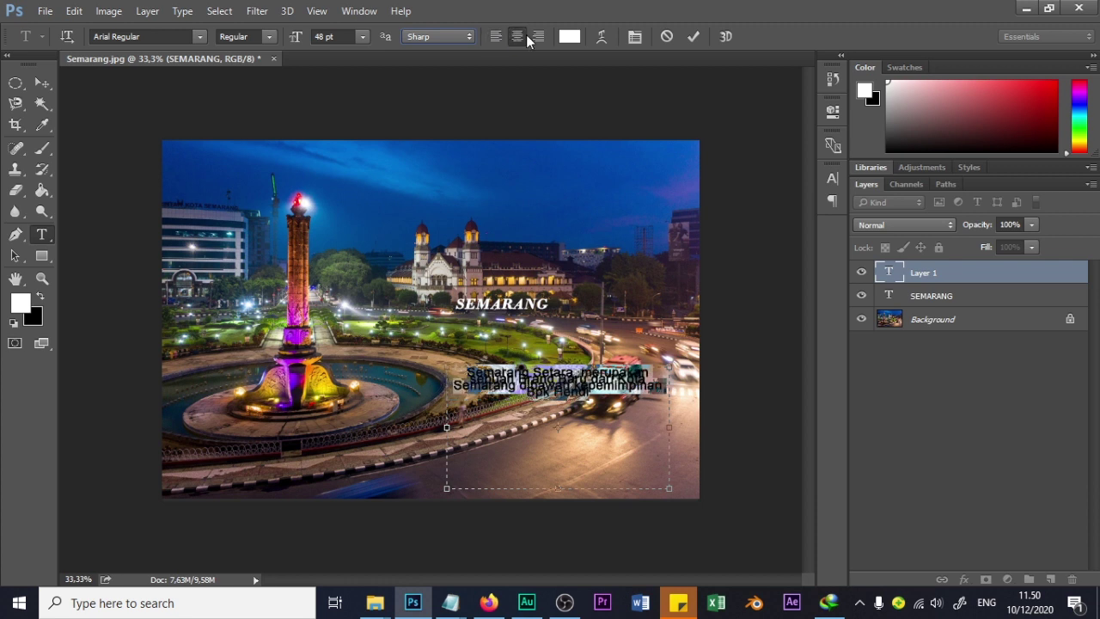
click(539, 39)
click(510, 37)
click(497, 36)
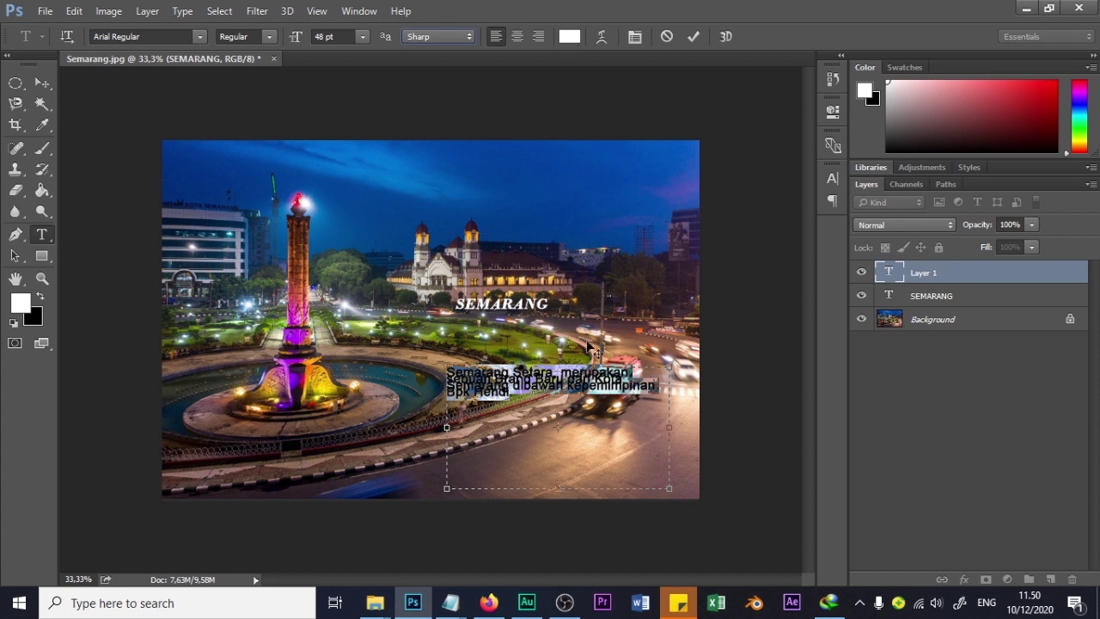
Allow Warp Text to remove the paragraph text's faux bold style, and leave the warp settings without applying a warp.
click(601, 37)
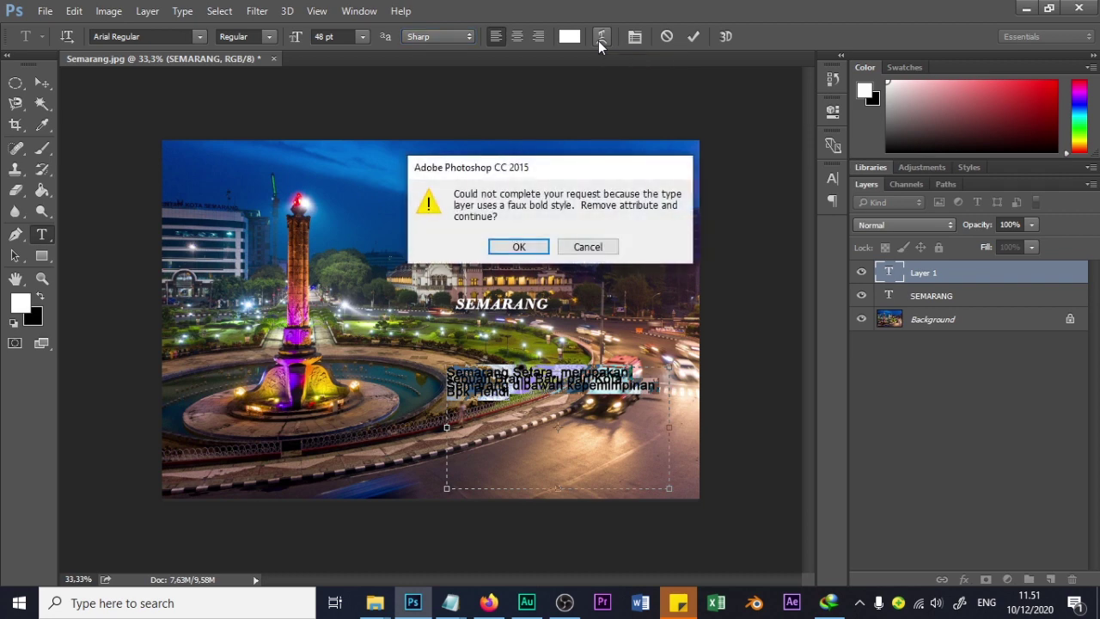
click(530, 246)
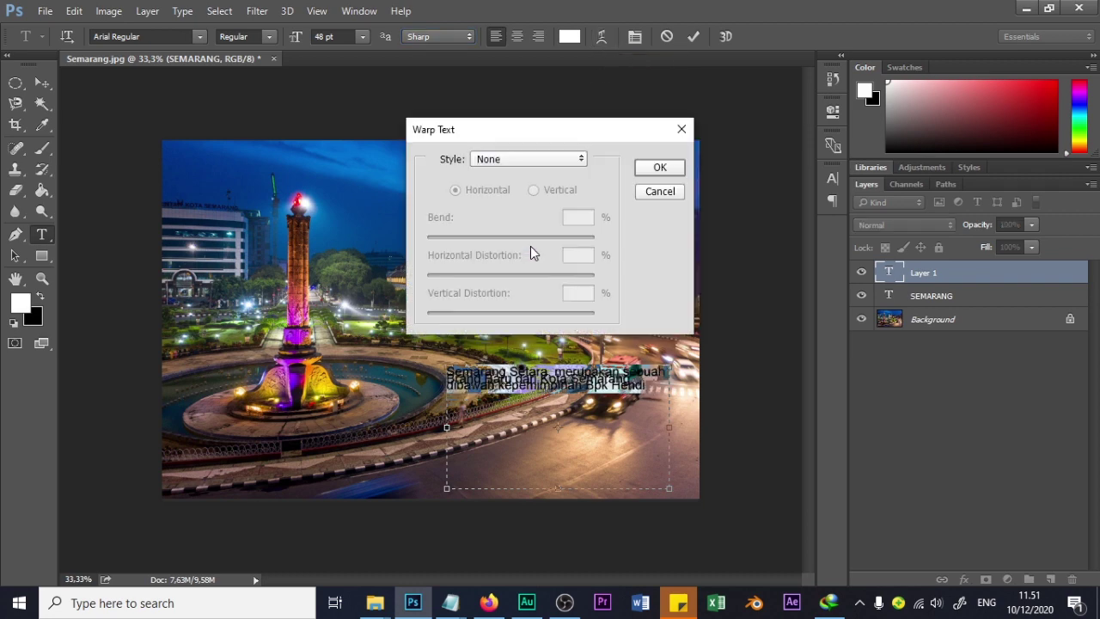
click(562, 160)
click(556, 136)
drag(556, 136, 714, 71)
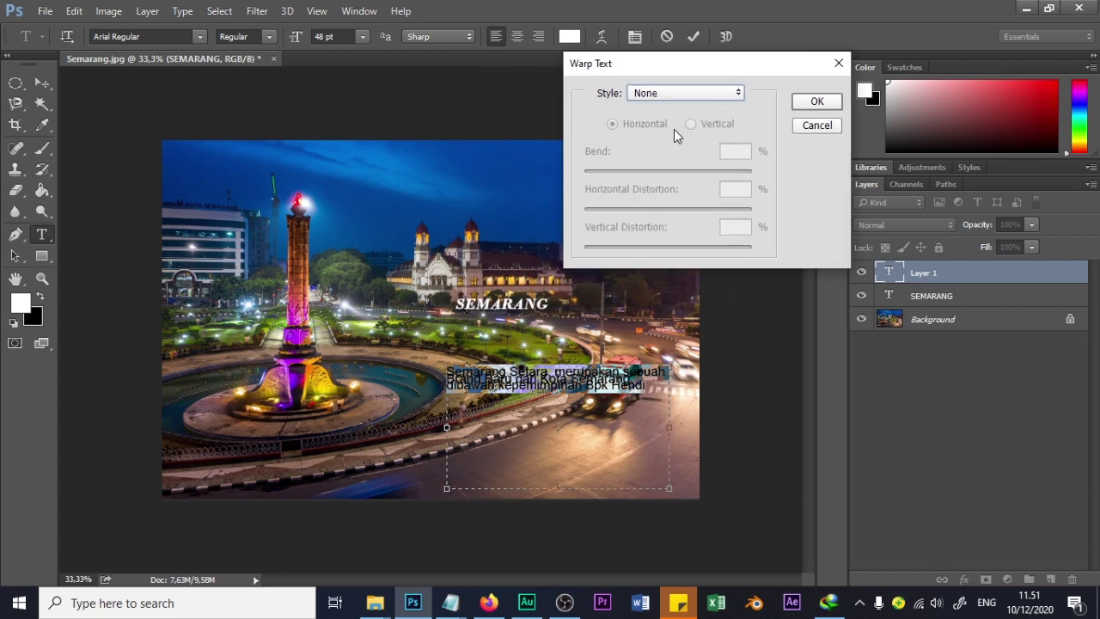
click(817, 125)
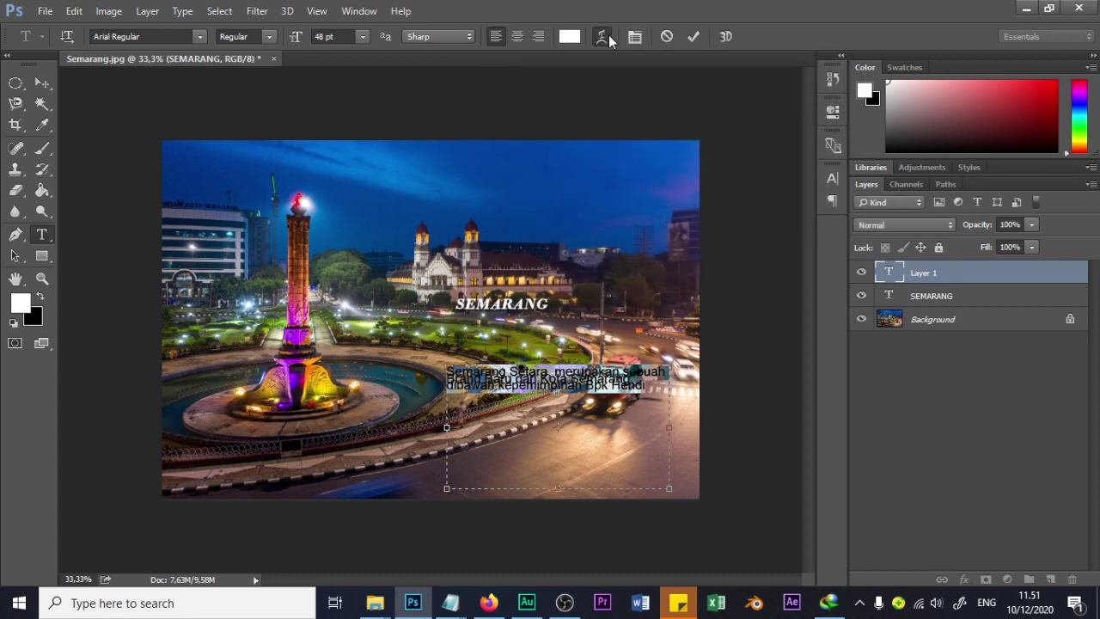
Try the Arch warp and the Flag warp with a -56% bend on the paragraph text, and cancel the warp.
click(601, 36)
click(678, 97)
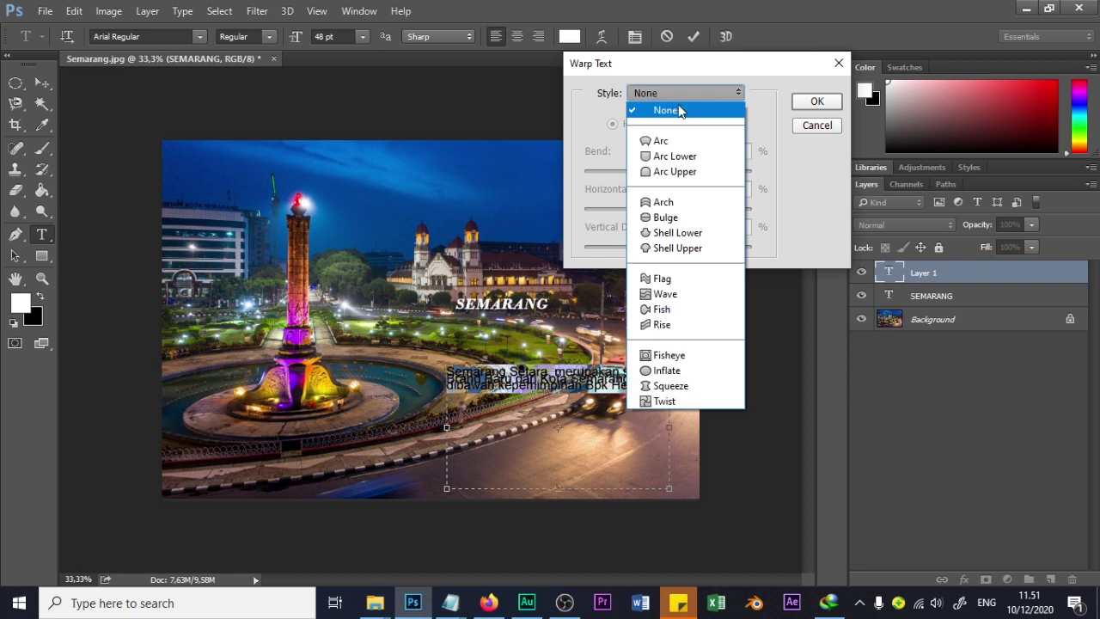
click(687, 203)
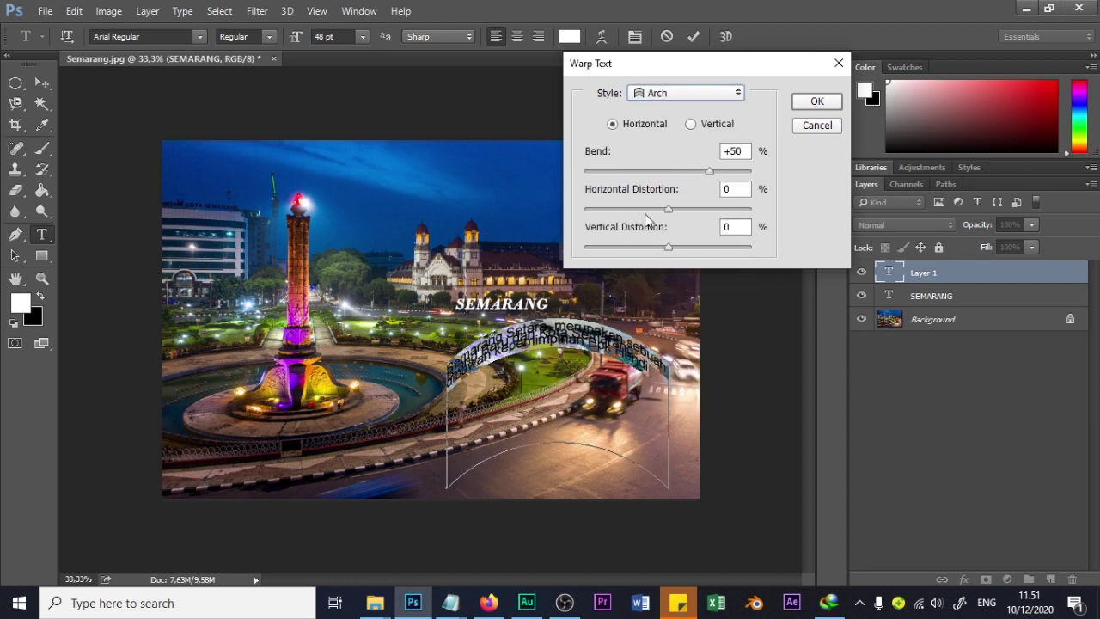
click(679, 97)
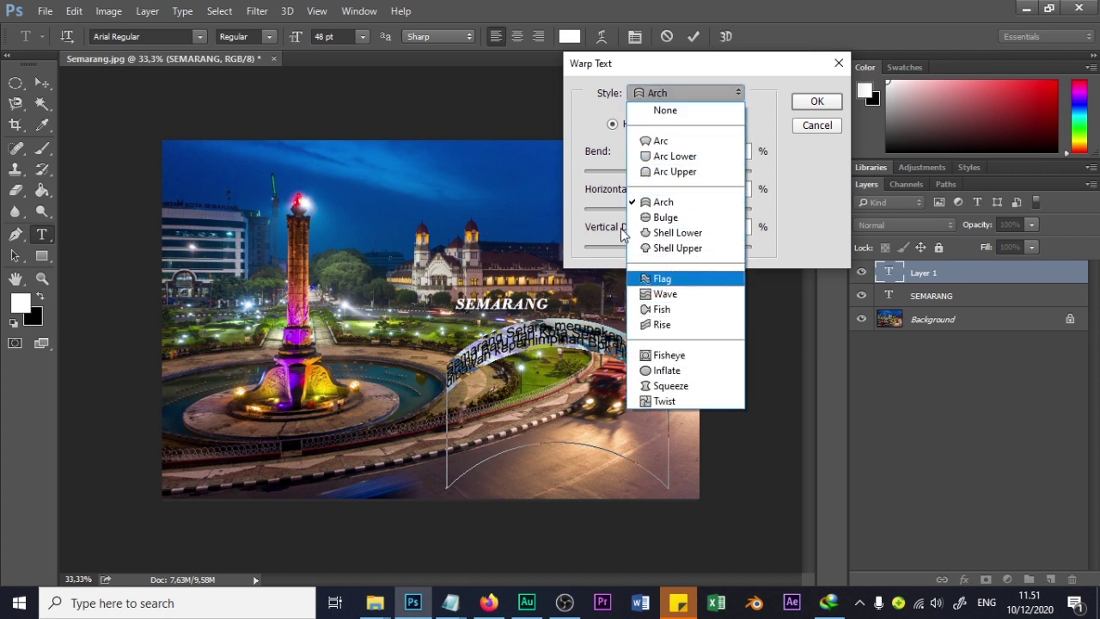
click(647, 286)
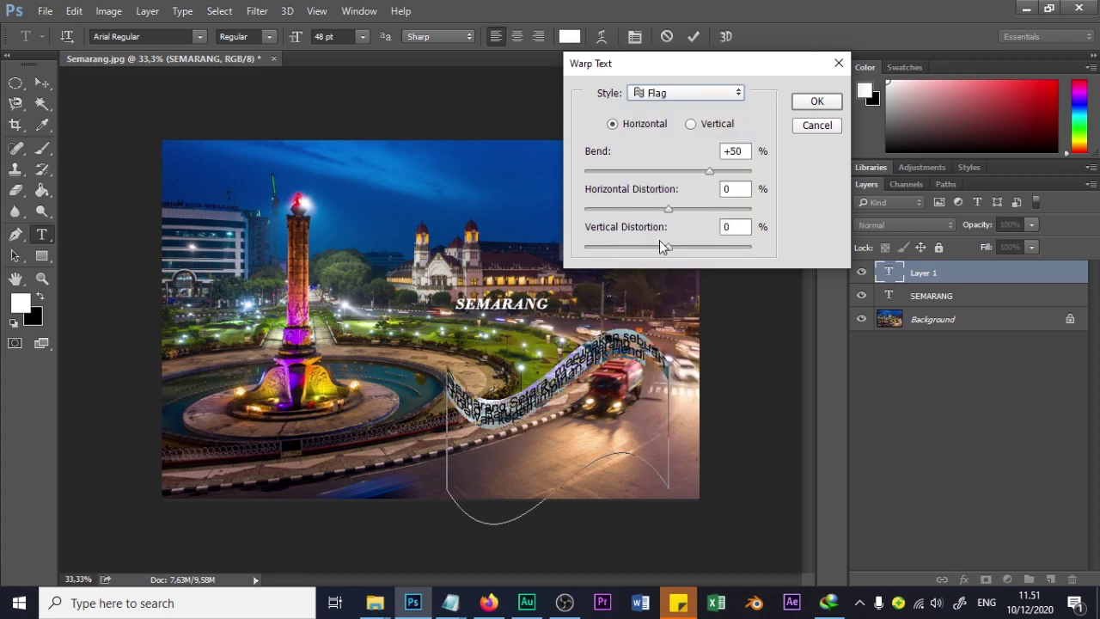
drag(711, 171, 621, 172)
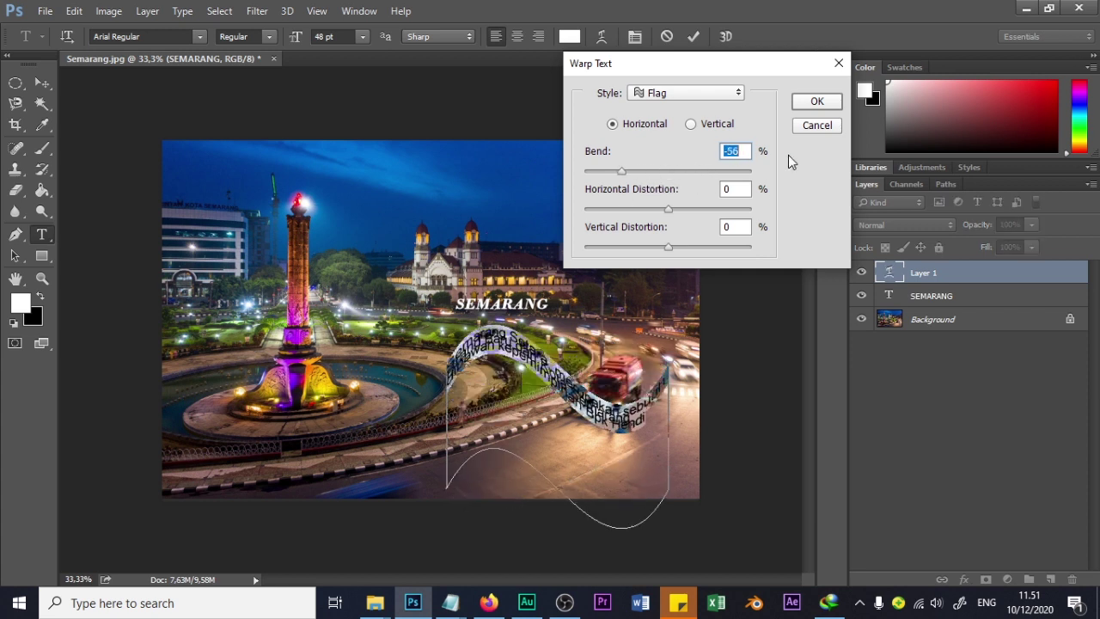
click(825, 129)
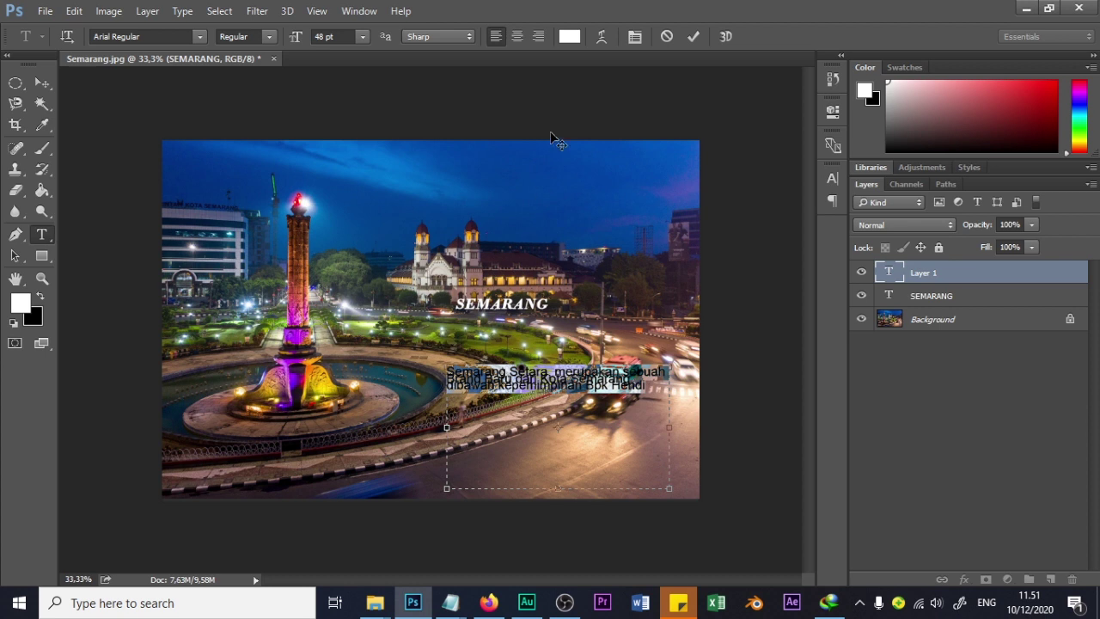
Show the character settings and set the leading of the whole paragraph text to Auto.
click(633, 37)
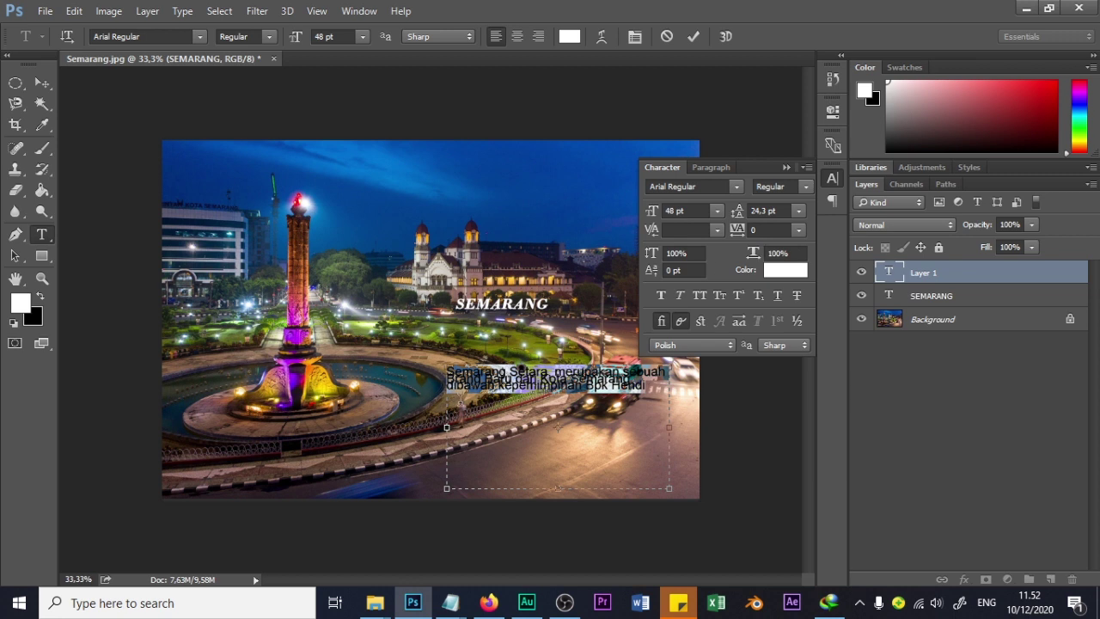
click(516, 385)
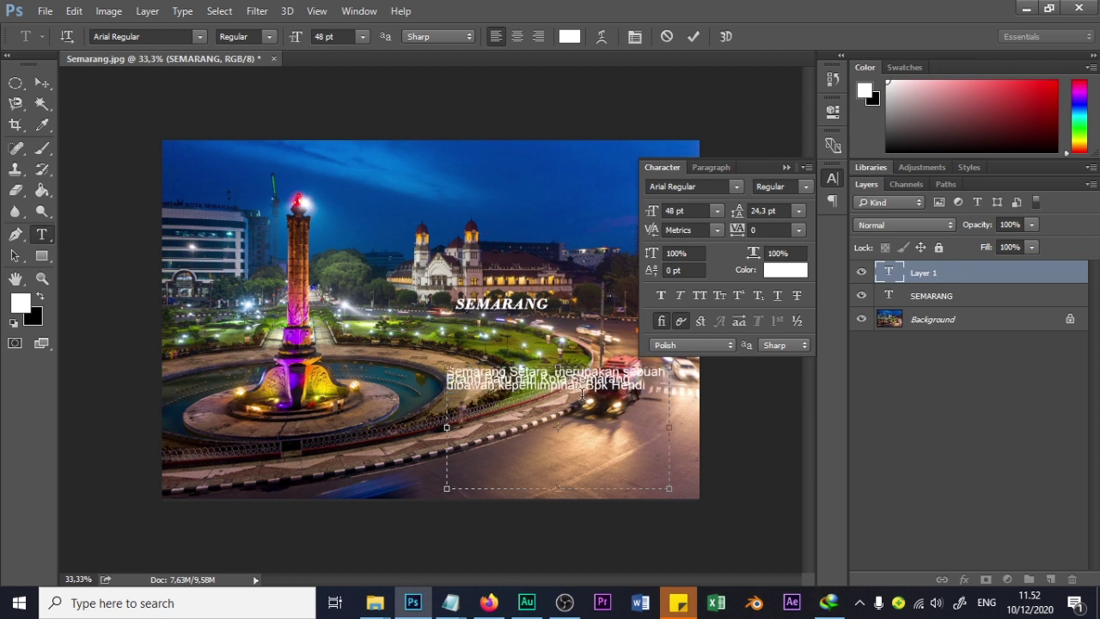
drag(583, 388, 487, 376)
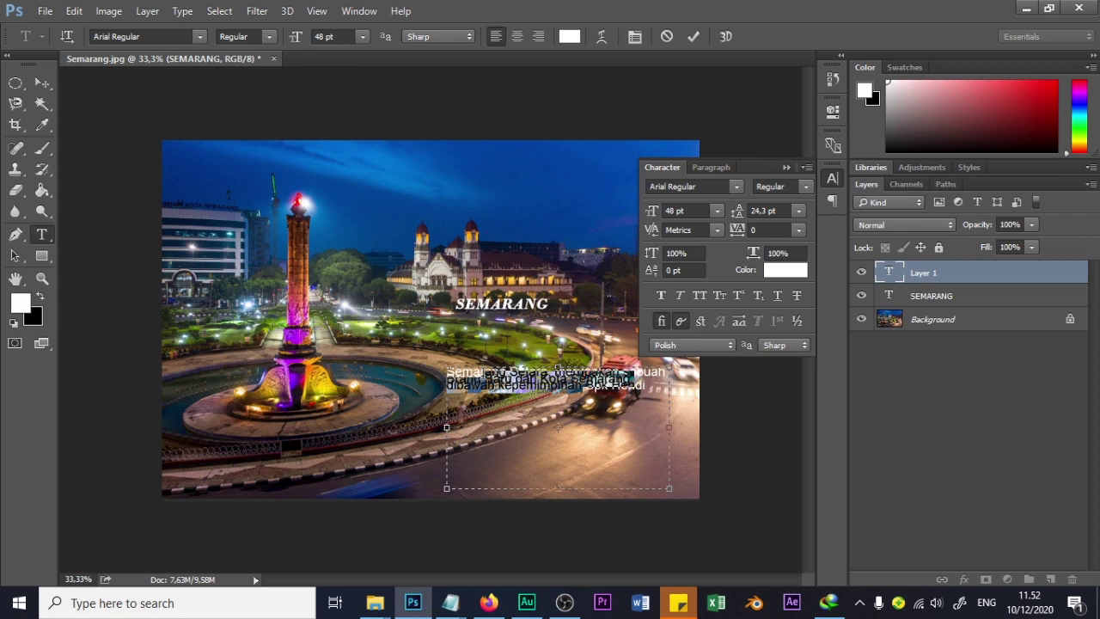
scroll(558, 427, up, 4)
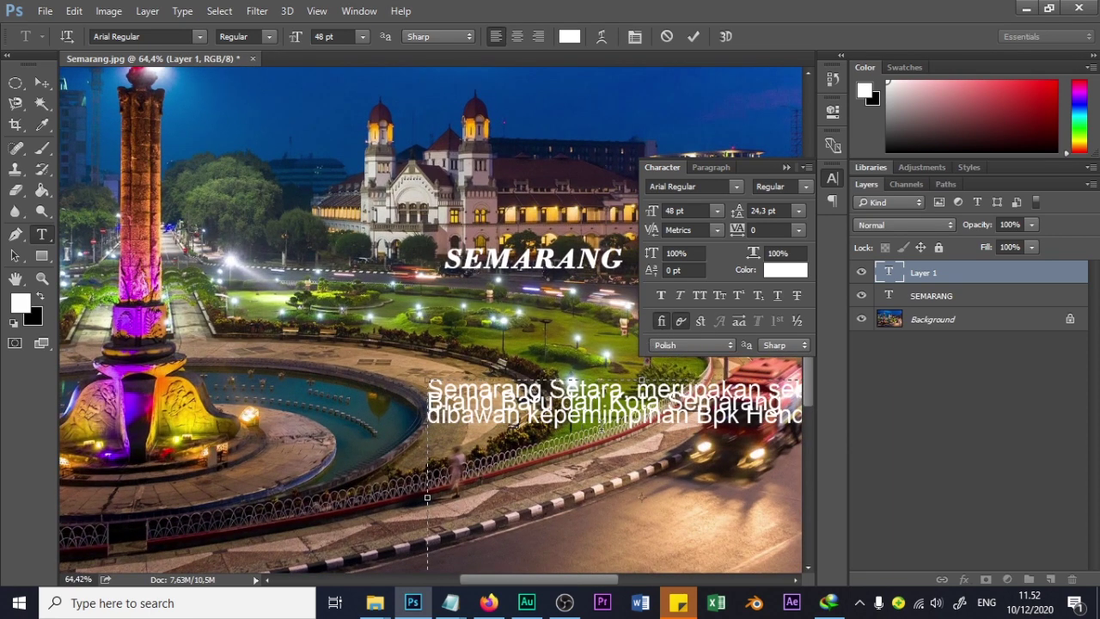
key(ctrl+a)
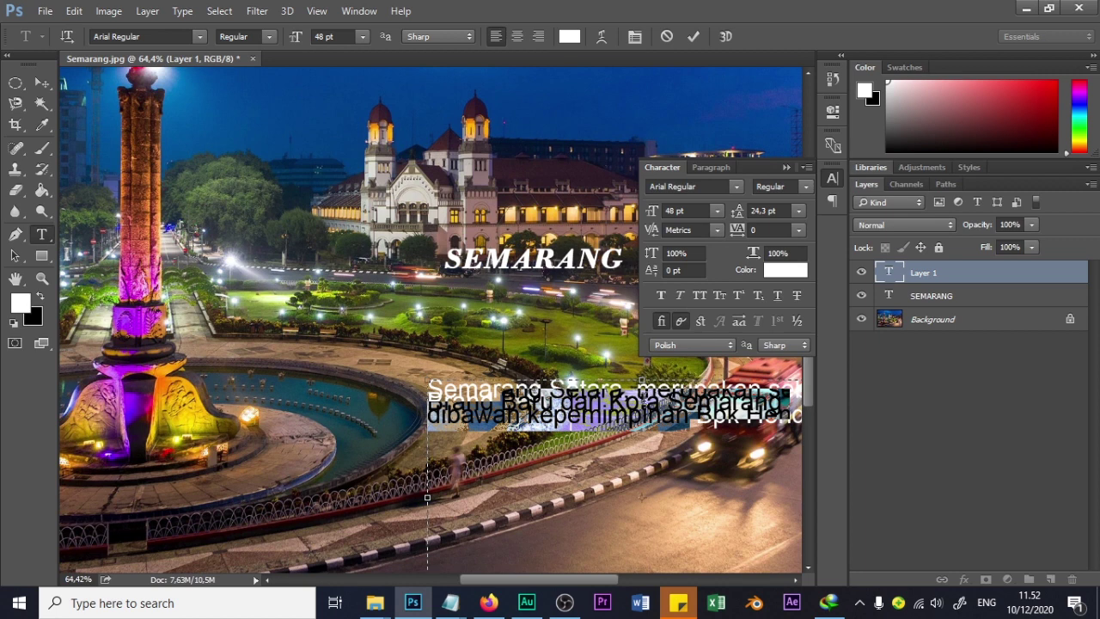
click(648, 405)
key(ctrl+a)
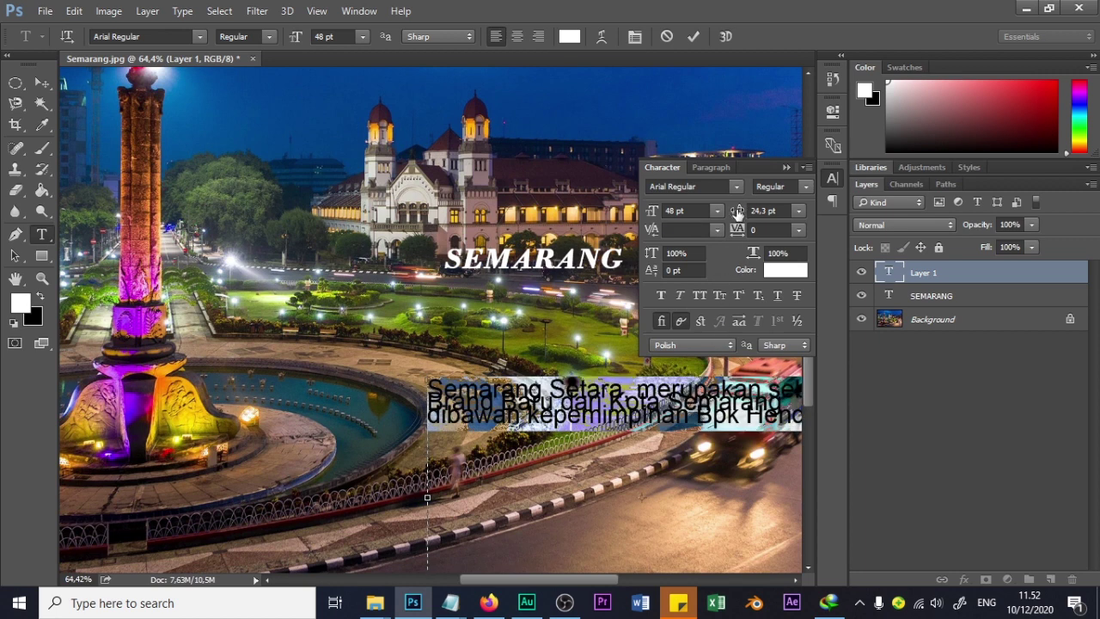
click(798, 210)
click(782, 227)
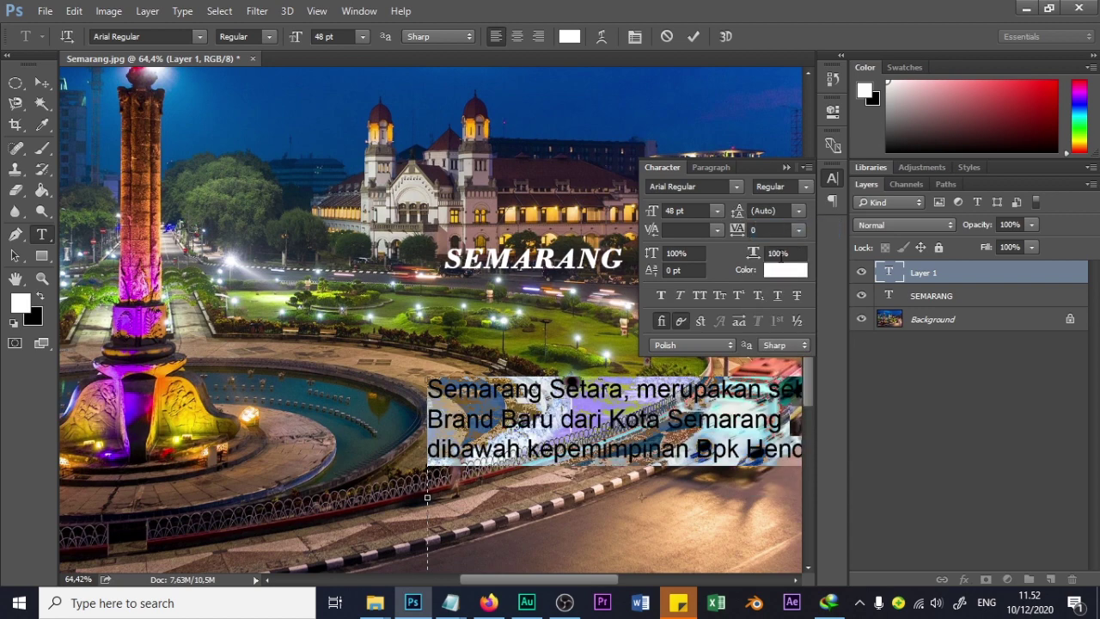
Try a leading of 48 pt on the whole paragraph text and return it to Auto.
click(582, 444)
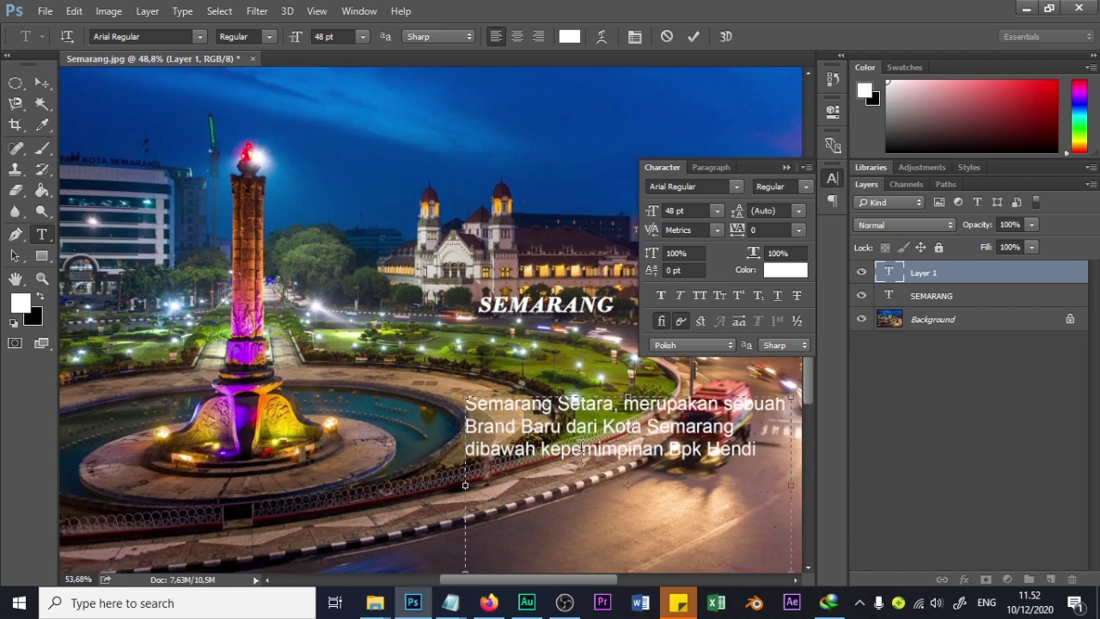
scroll(582, 443, up, 2)
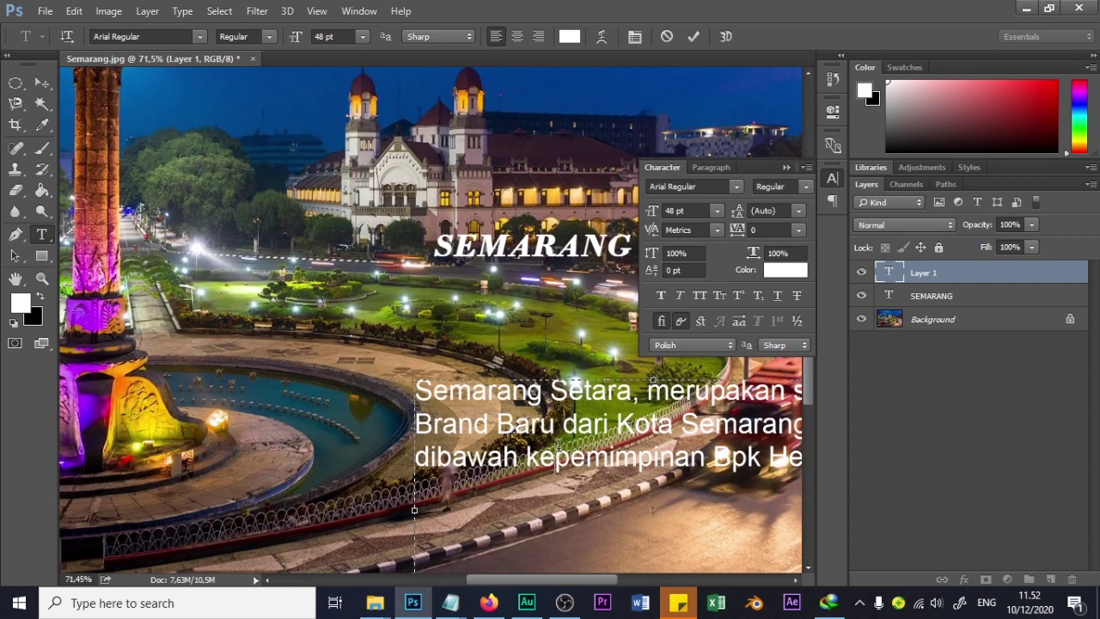
key(ctrl+a)
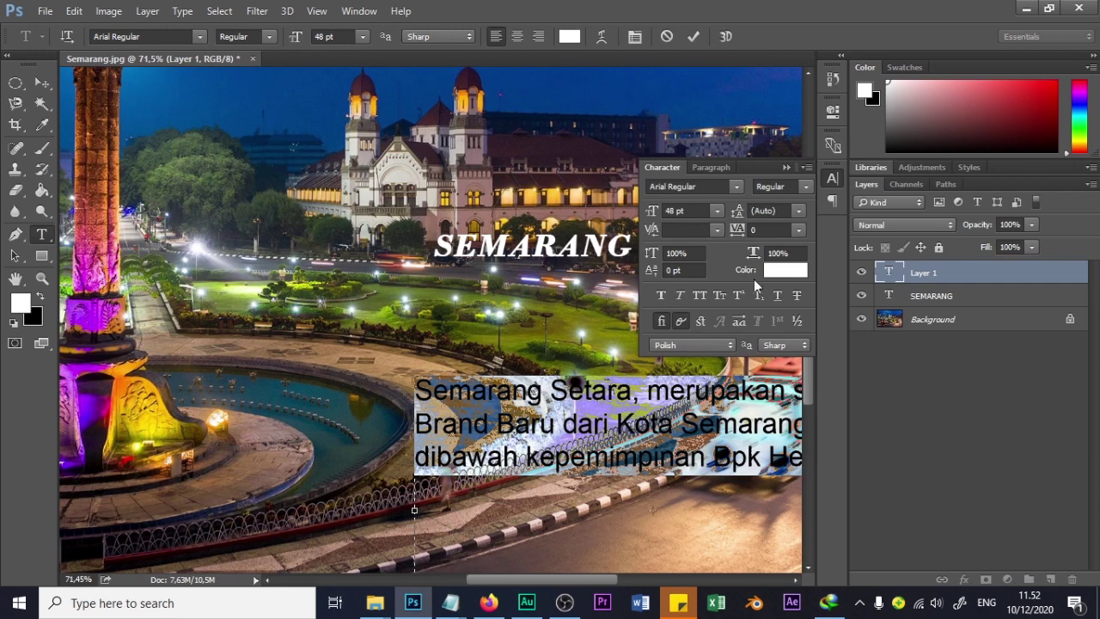
click(798, 211)
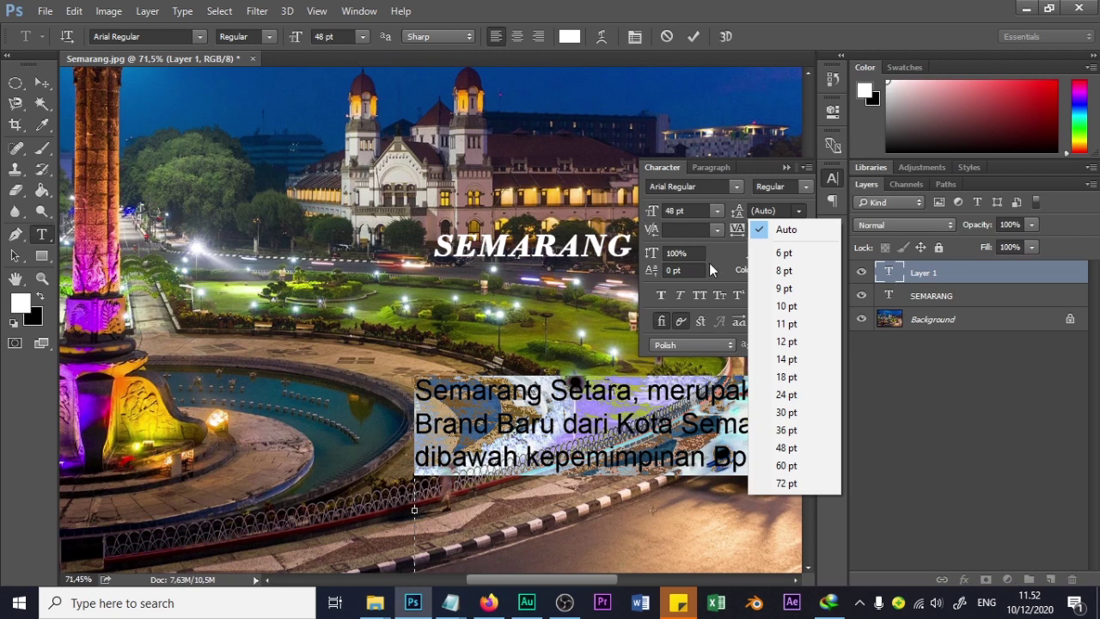
click(784, 447)
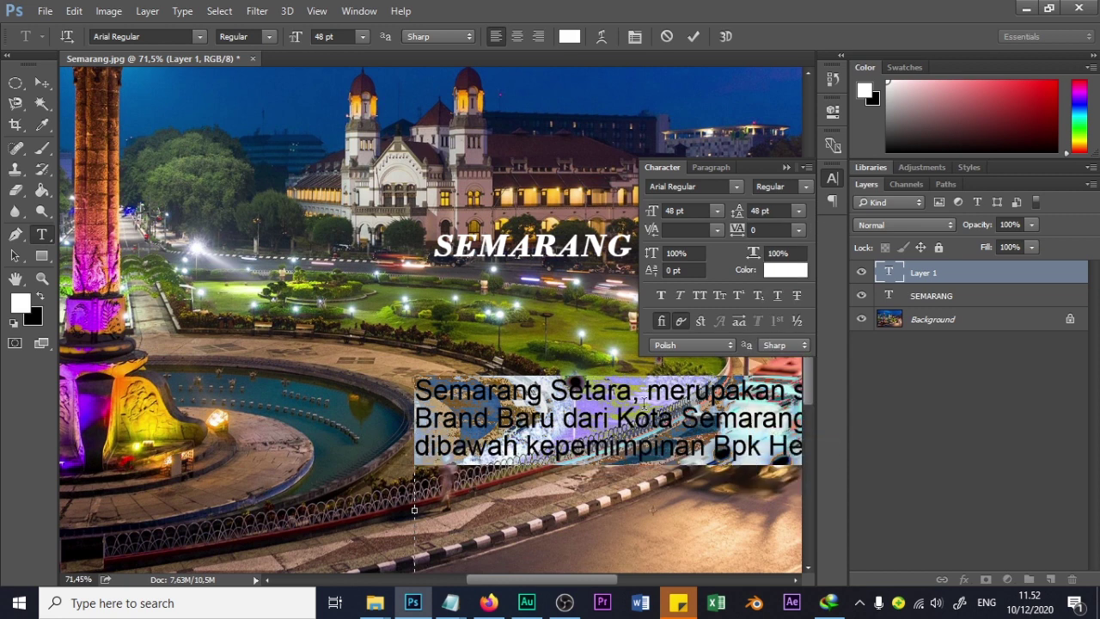
click(799, 211)
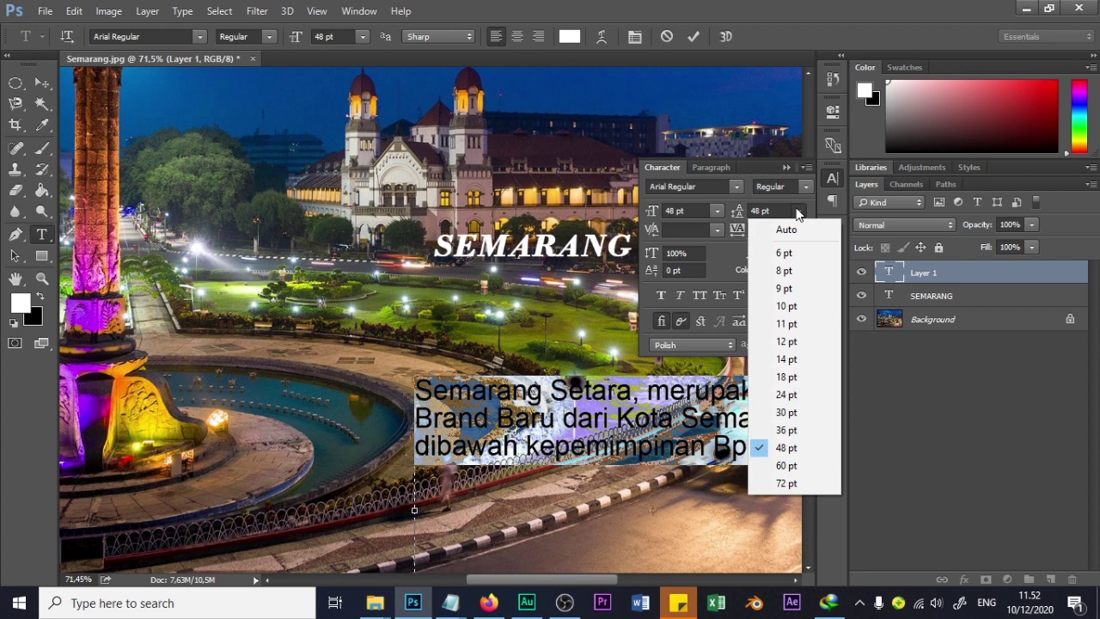
click(801, 229)
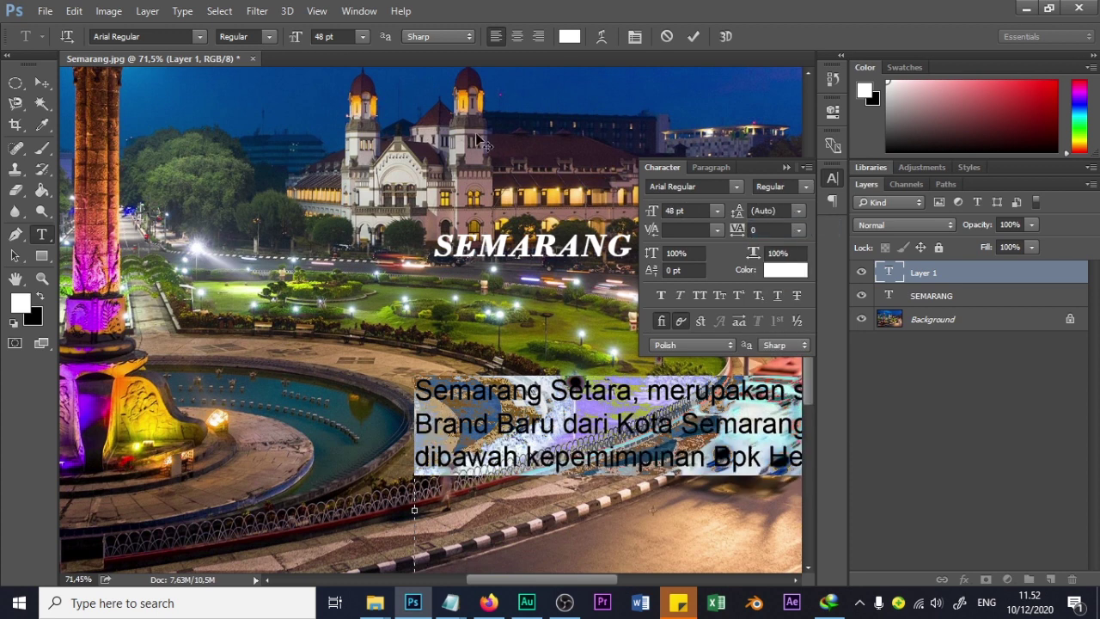
Try font sizes of 12, 18 and 36 pt on the paragraph text with automatic leading.
click(362, 37)
click(357, 168)
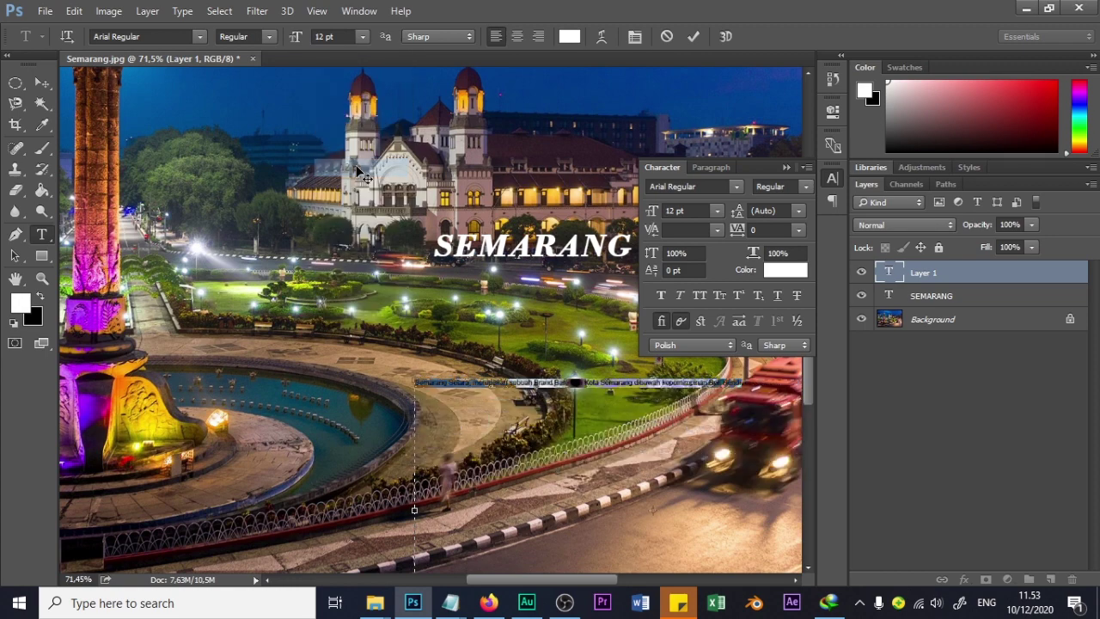
click(357, 39)
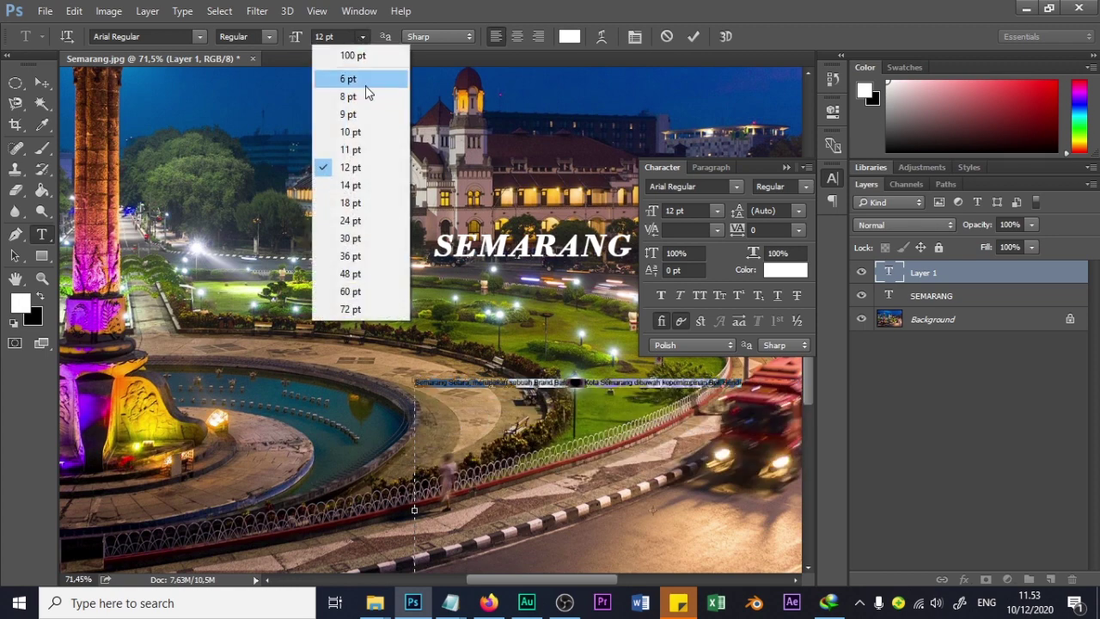
click(369, 200)
click(359, 39)
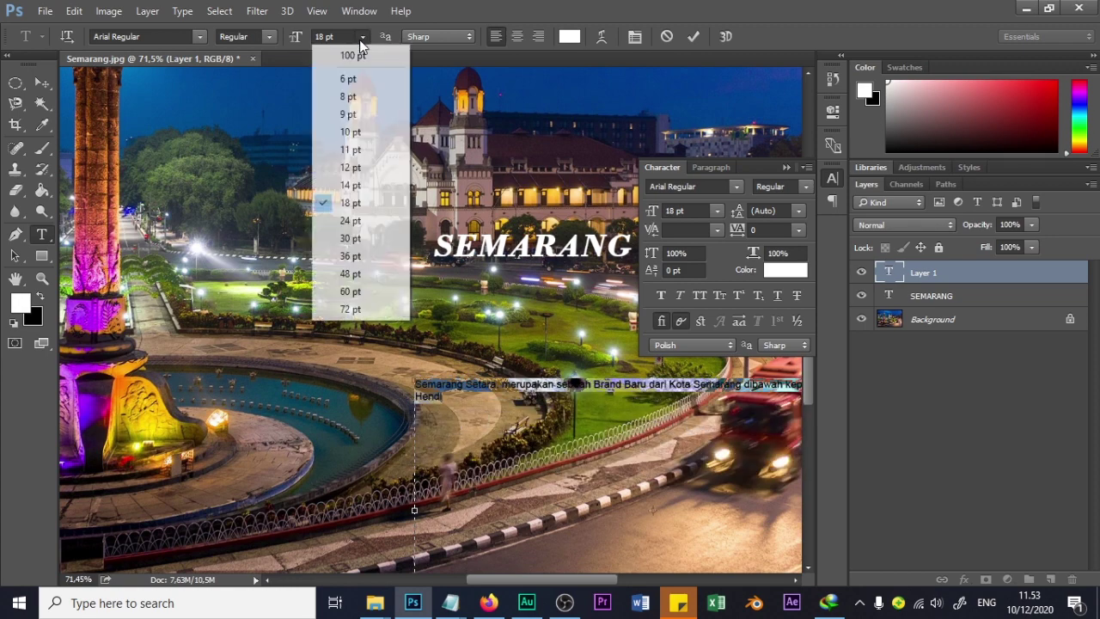
click(361, 249)
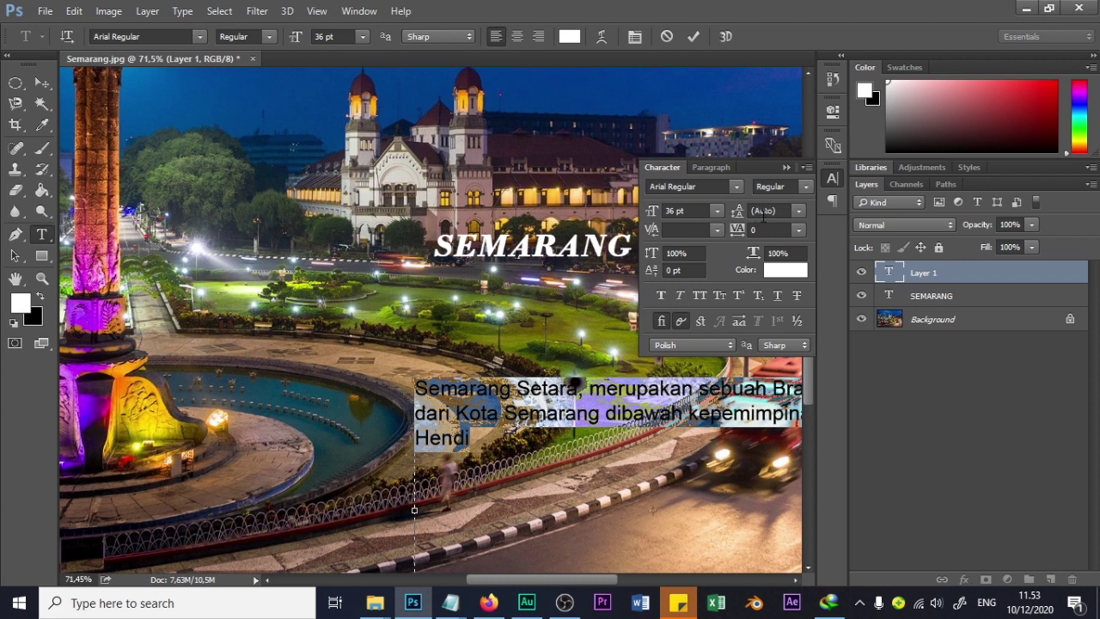
Try a fixed leading of 36 pt on the paragraph text together with a font size of 72 pt.
click(794, 211)
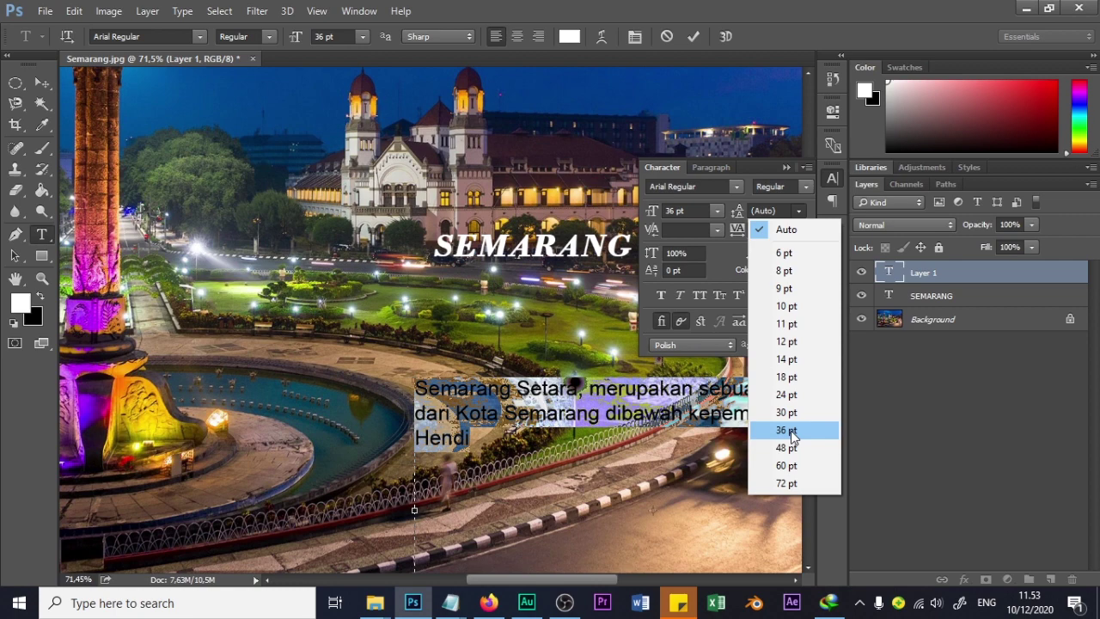
click(791, 431)
click(362, 37)
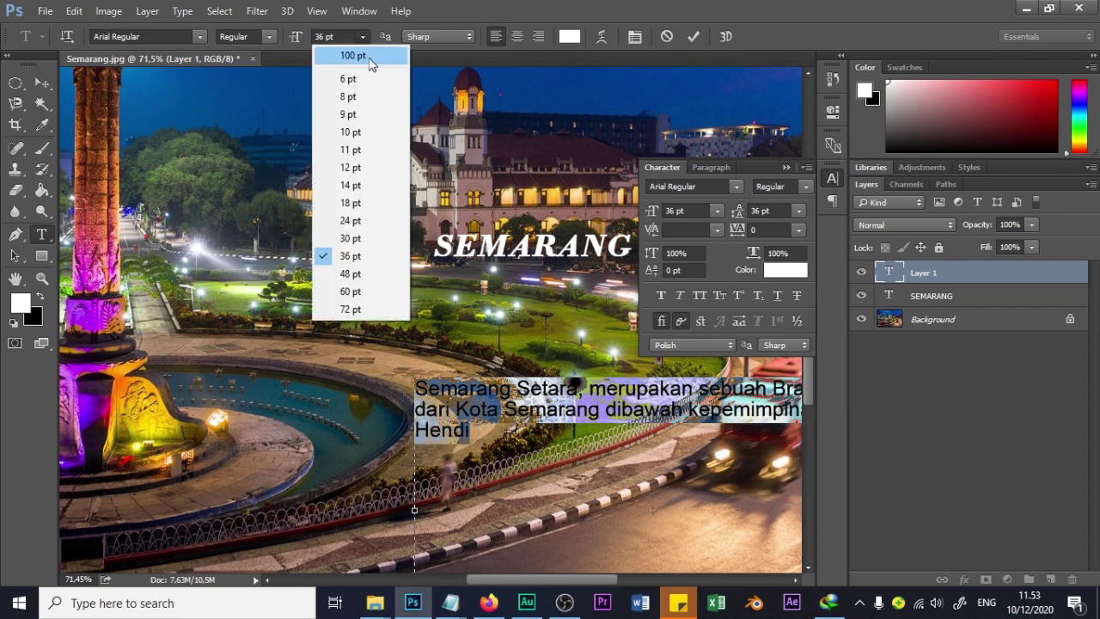
click(374, 306)
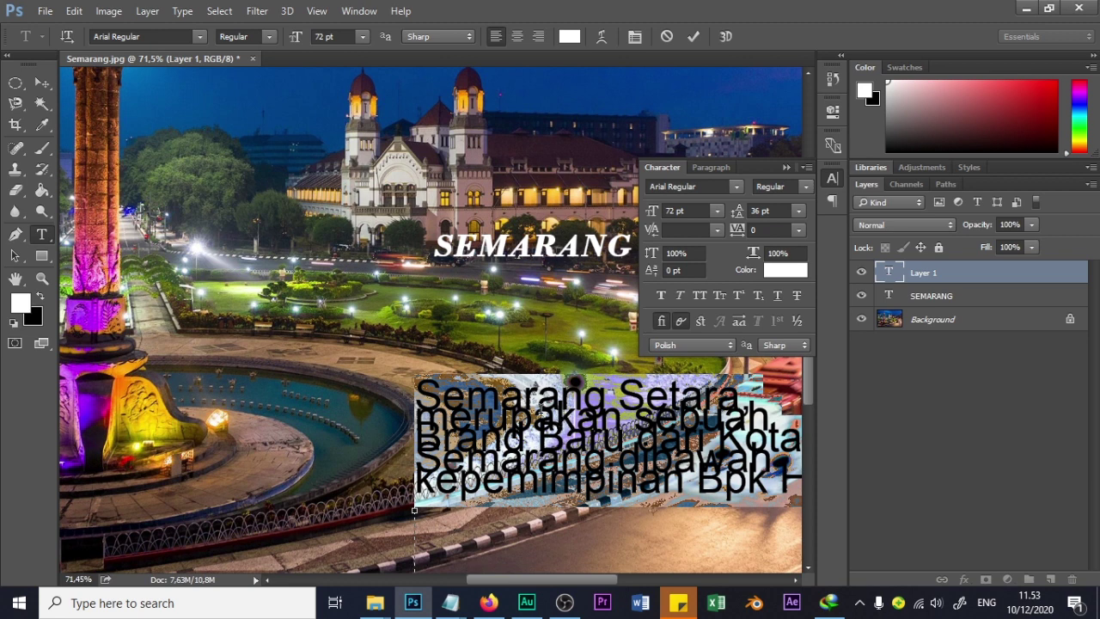
Return the paragraph text's leading to Auto and its font size to 48 pt.
click(792, 211)
click(788, 224)
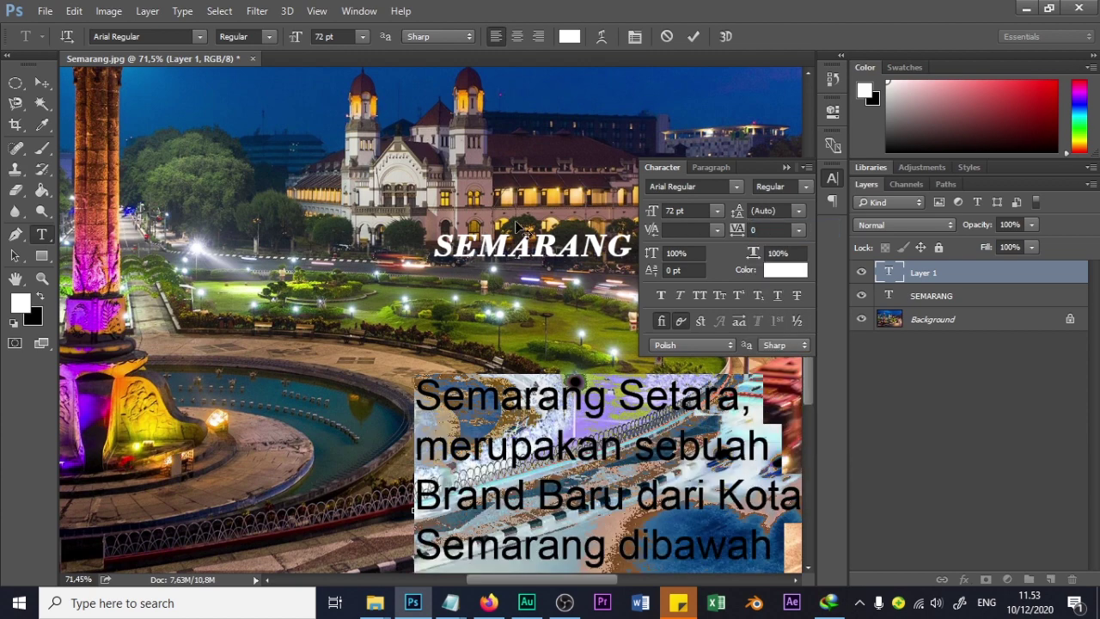
click(359, 37)
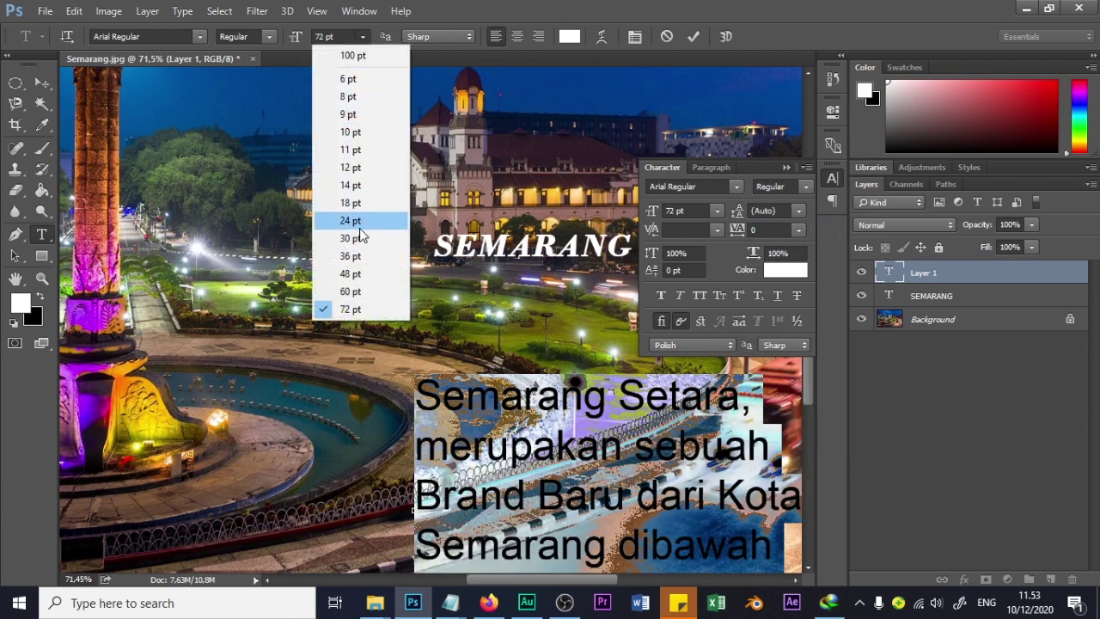
click(361, 274)
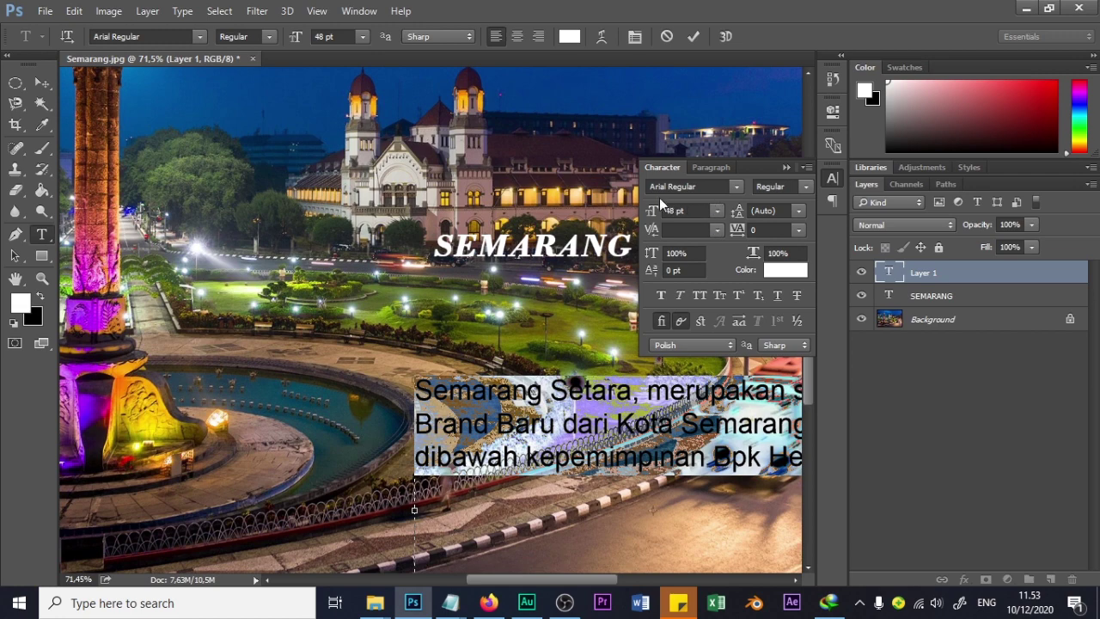
click(720, 210)
click(720, 210)
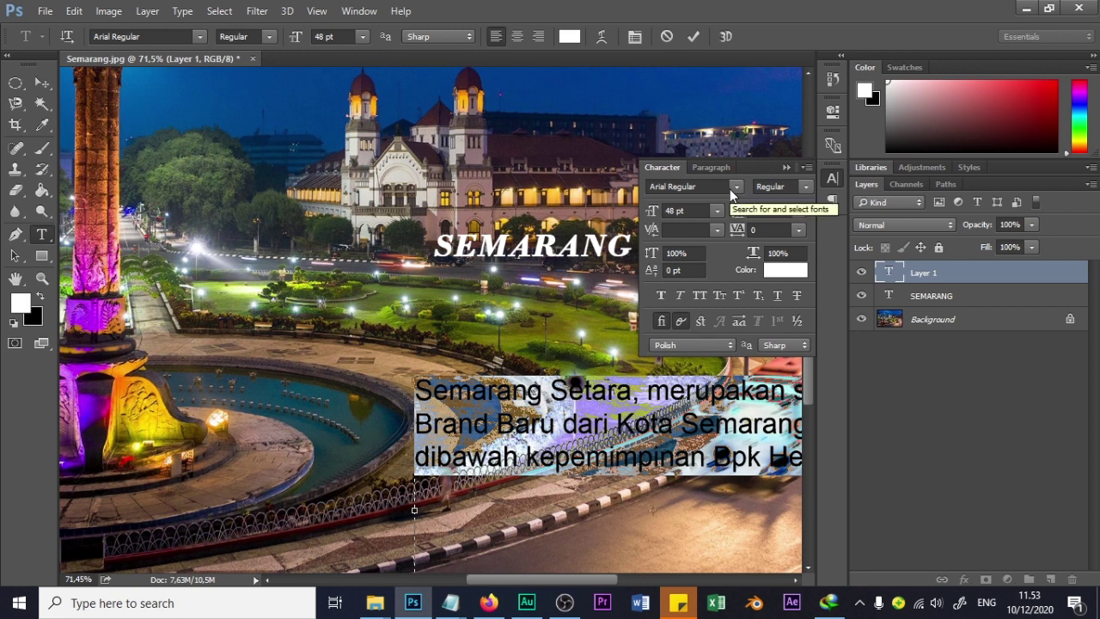
Try tracking values of -50 and -100 on the whole paragraph text and return the tracking to 0.
click(803, 187)
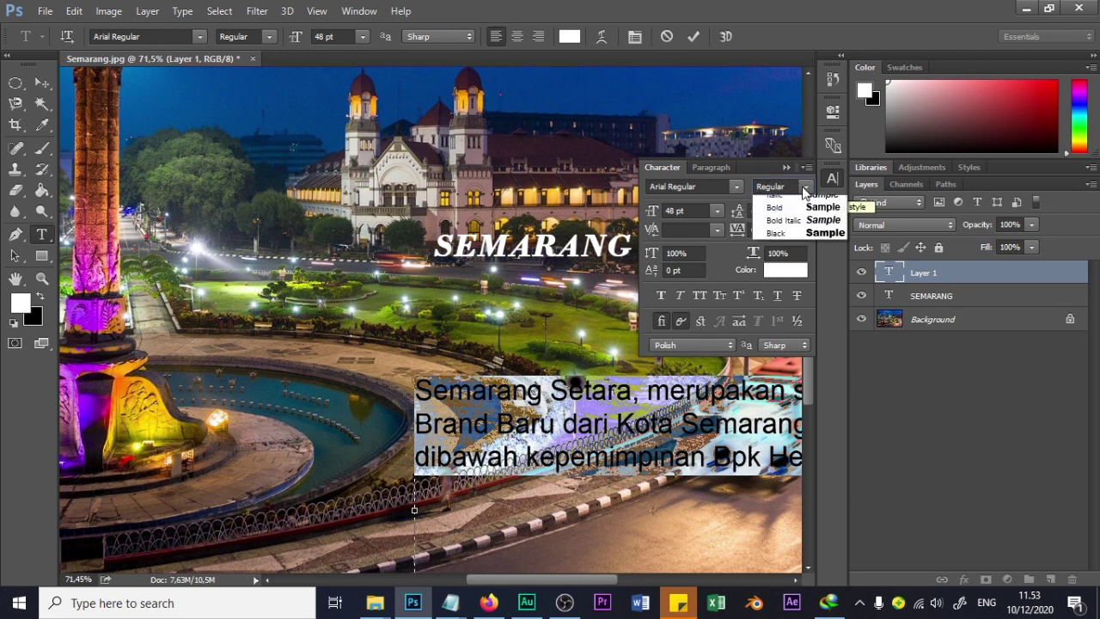
click(805, 189)
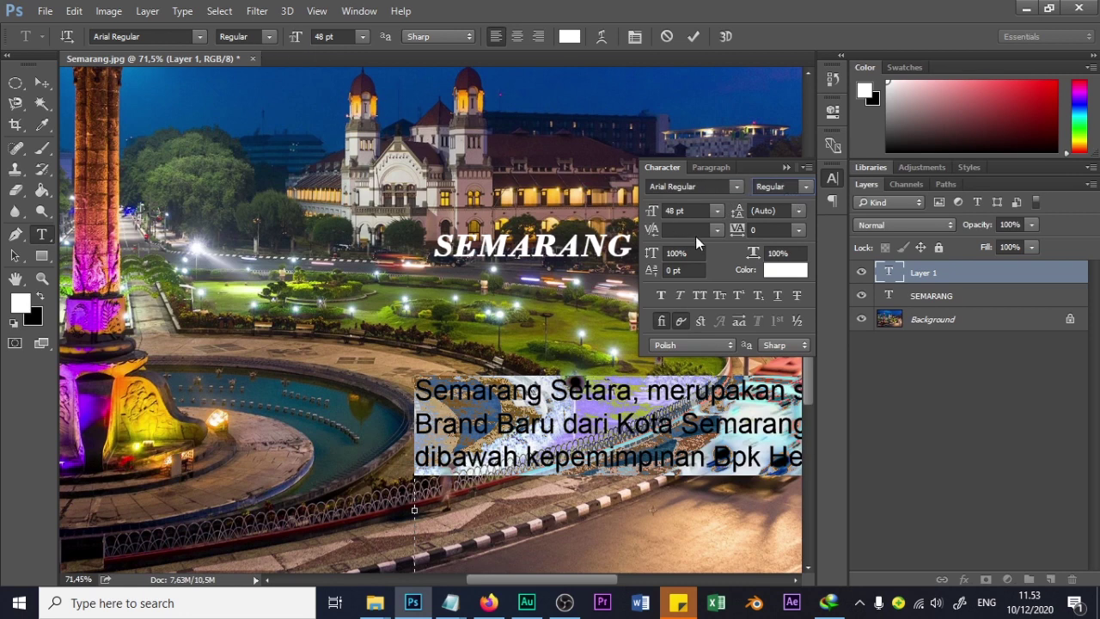
click(799, 231)
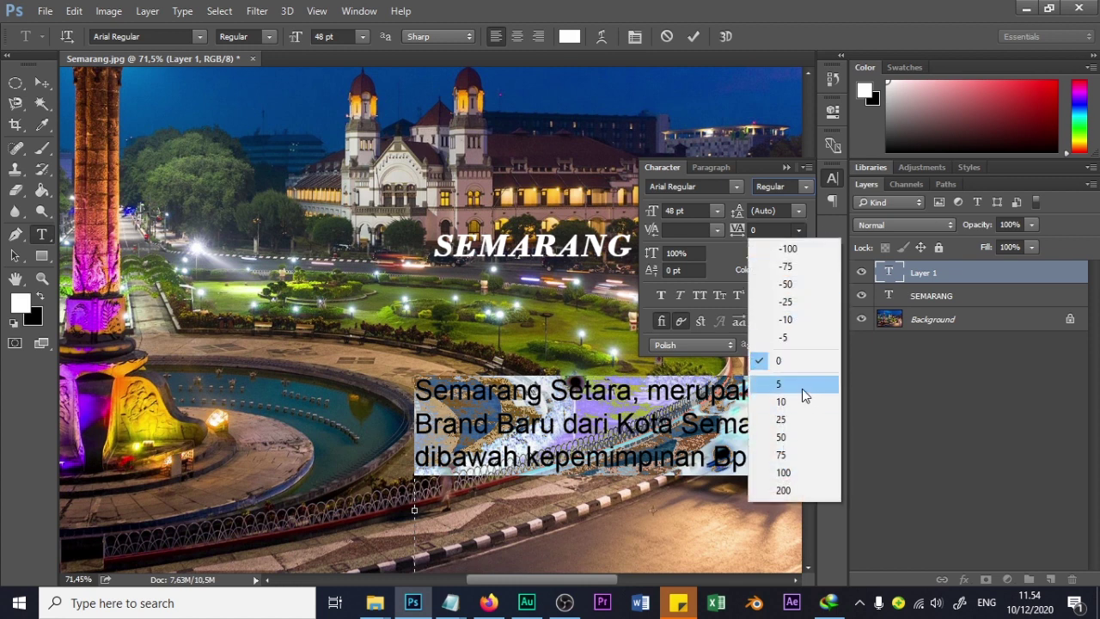
click(800, 282)
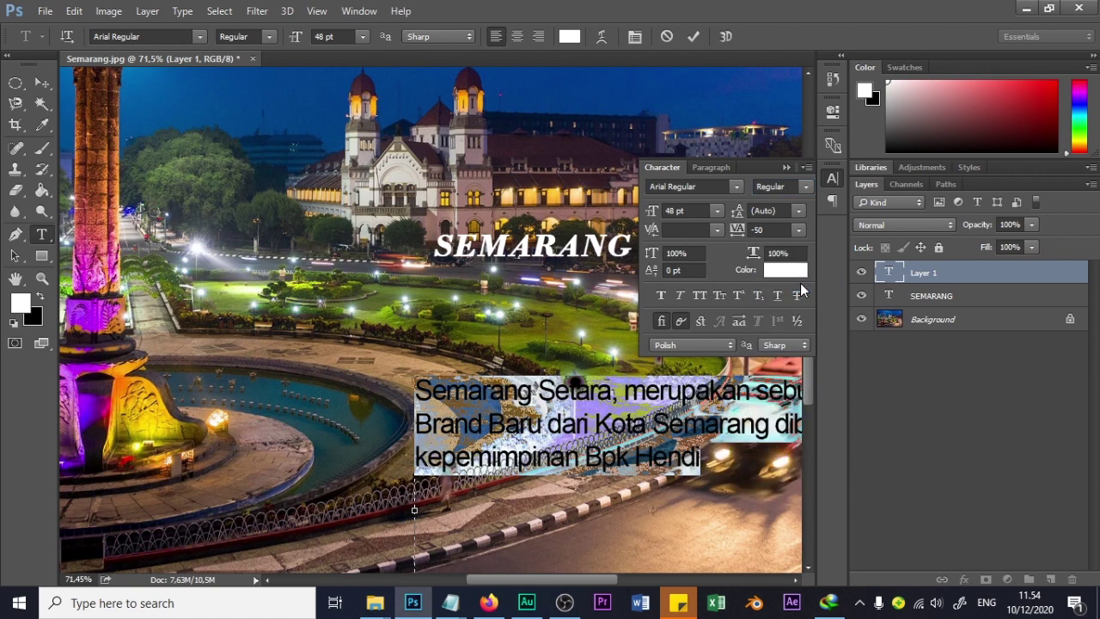
click(798, 231)
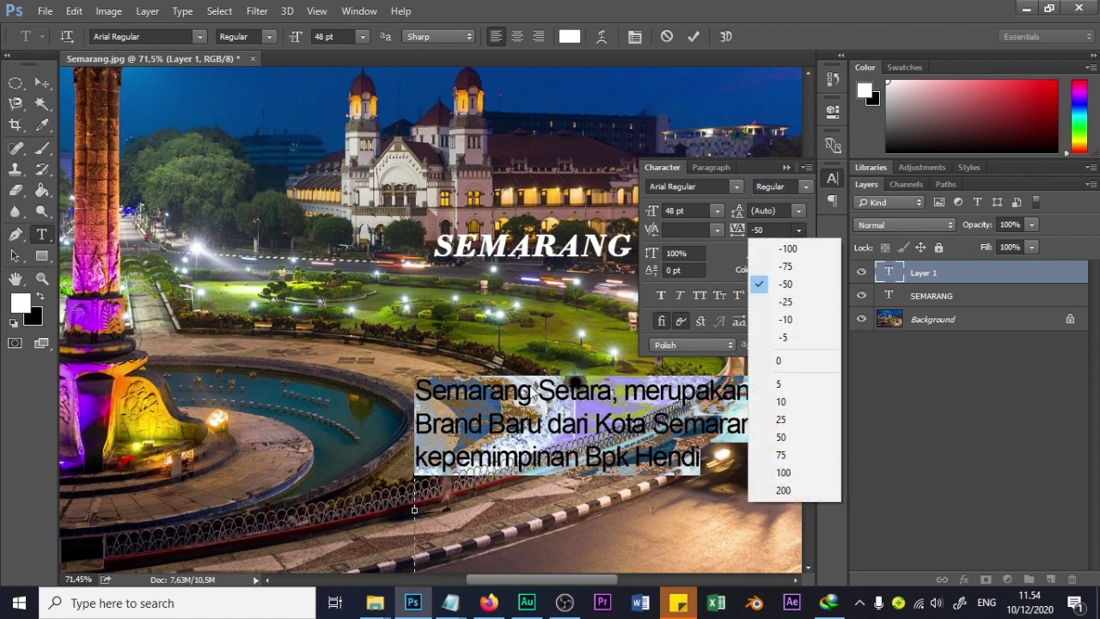
click(788, 249)
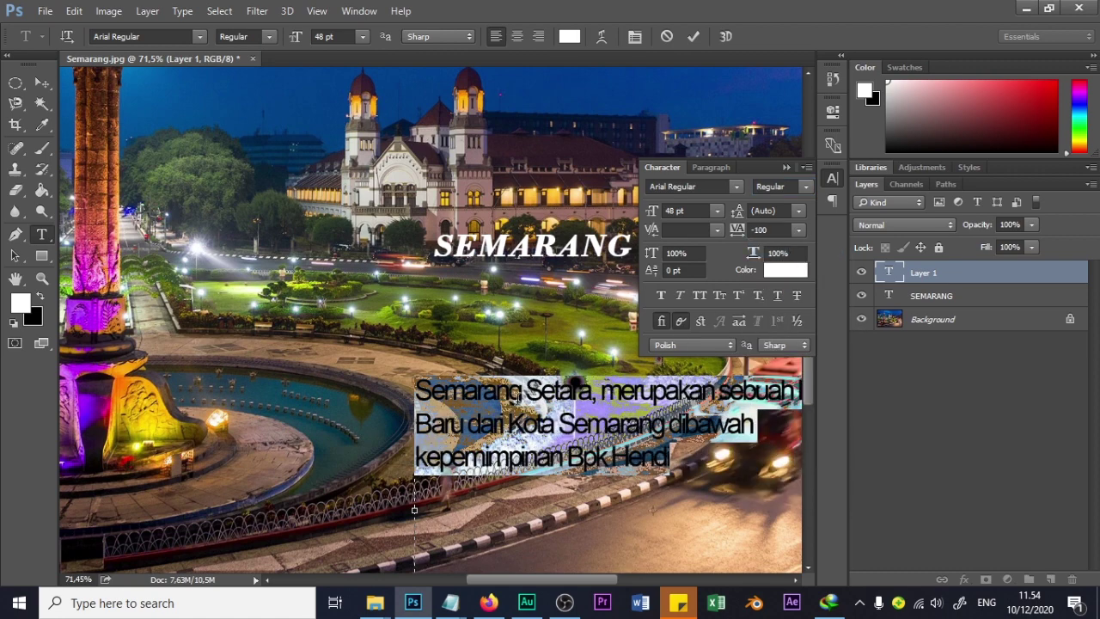
click(798, 229)
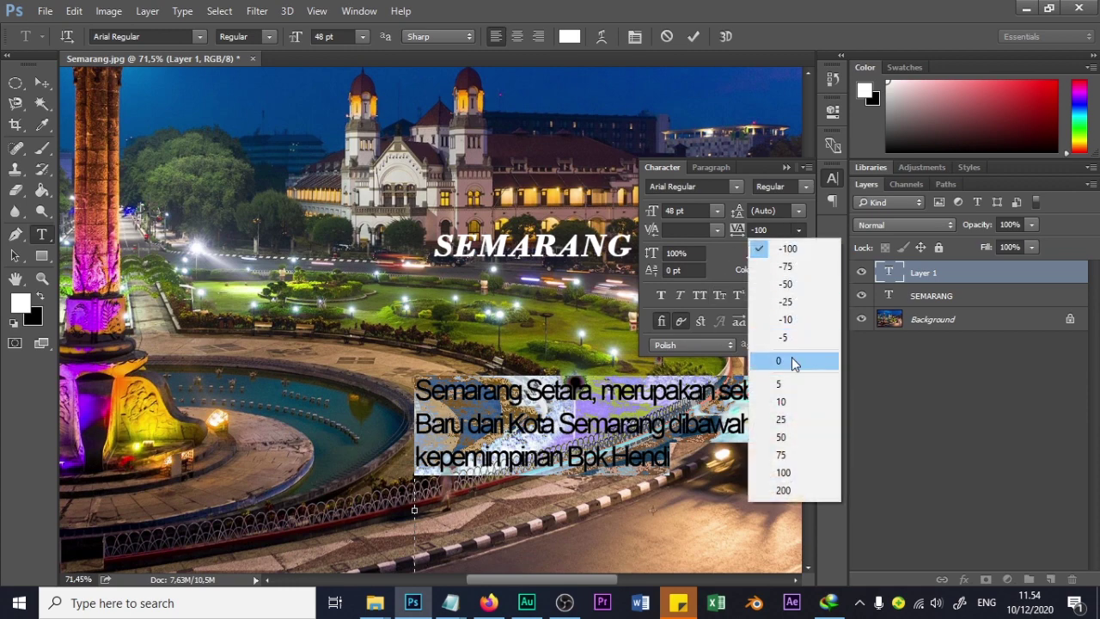
click(794, 363)
Try a wider tracking of 75 on the paragraph text and reset it to 0.
click(799, 231)
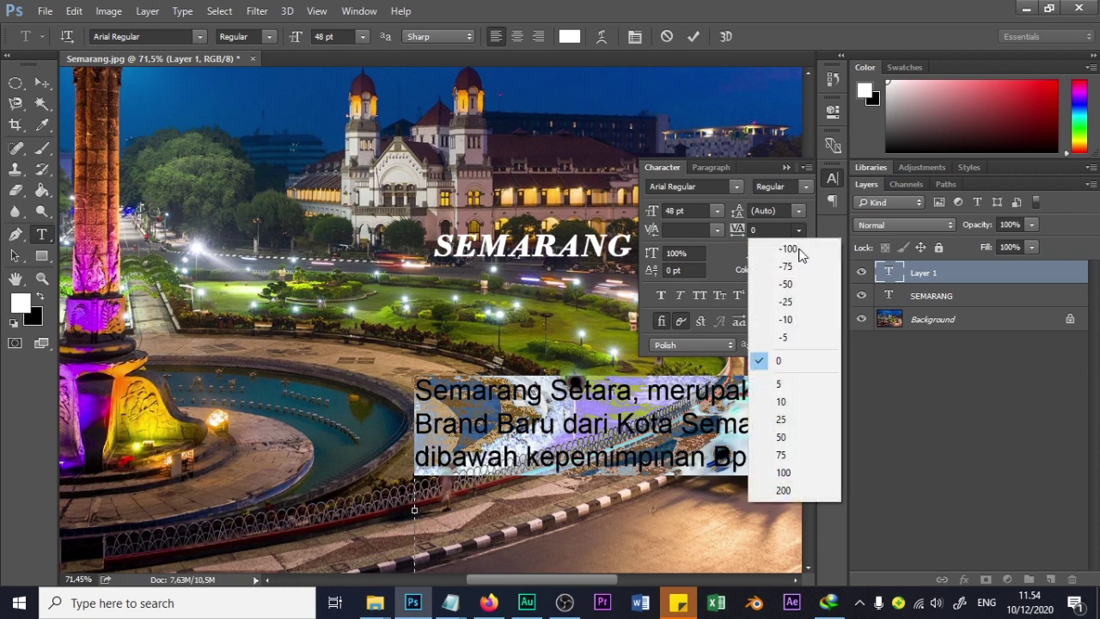
click(791, 456)
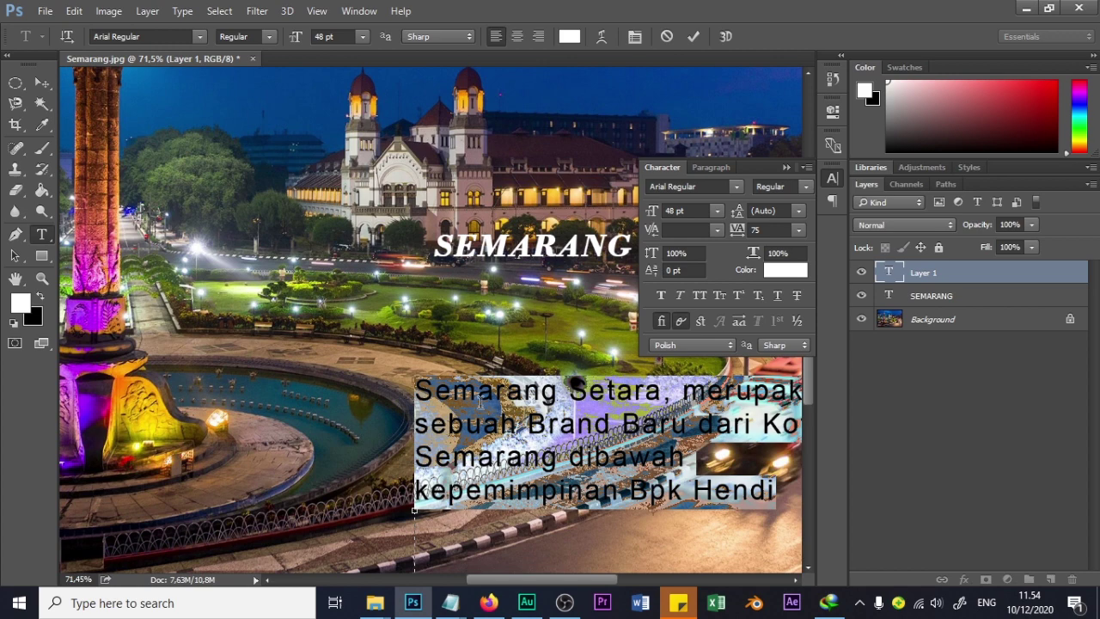
click(799, 230)
click(796, 361)
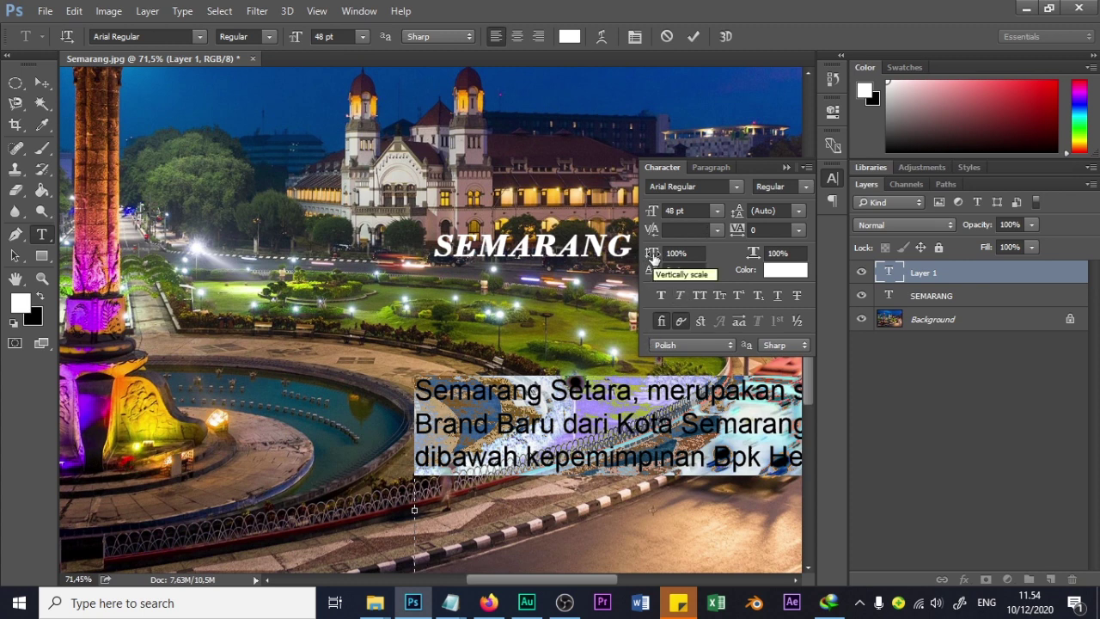
Try a vertical scale of 213% and a horizontal scale of 147% on the paragraph text, returning each to 100%.
drag(653, 258, 746, 261)
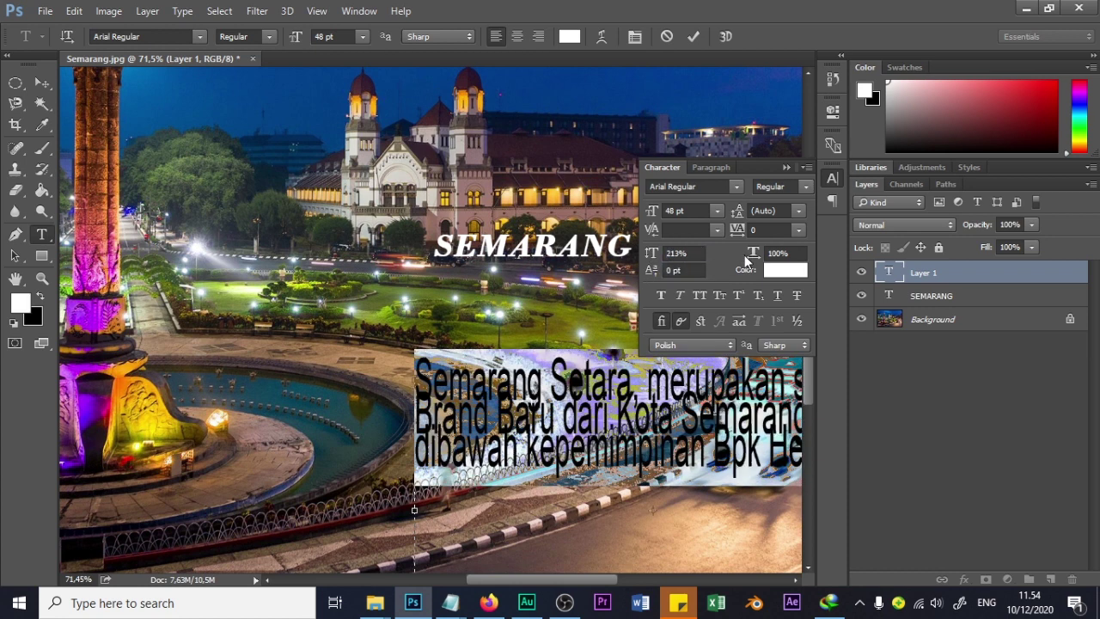
click(679, 255)
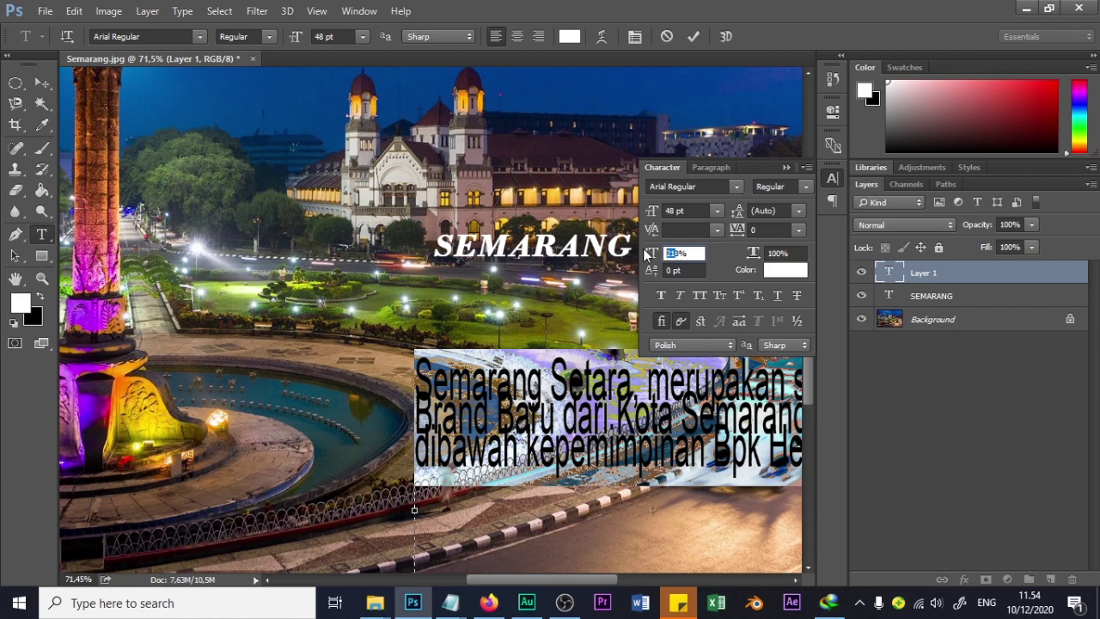
key(BackSpace)
key(BackSpace)
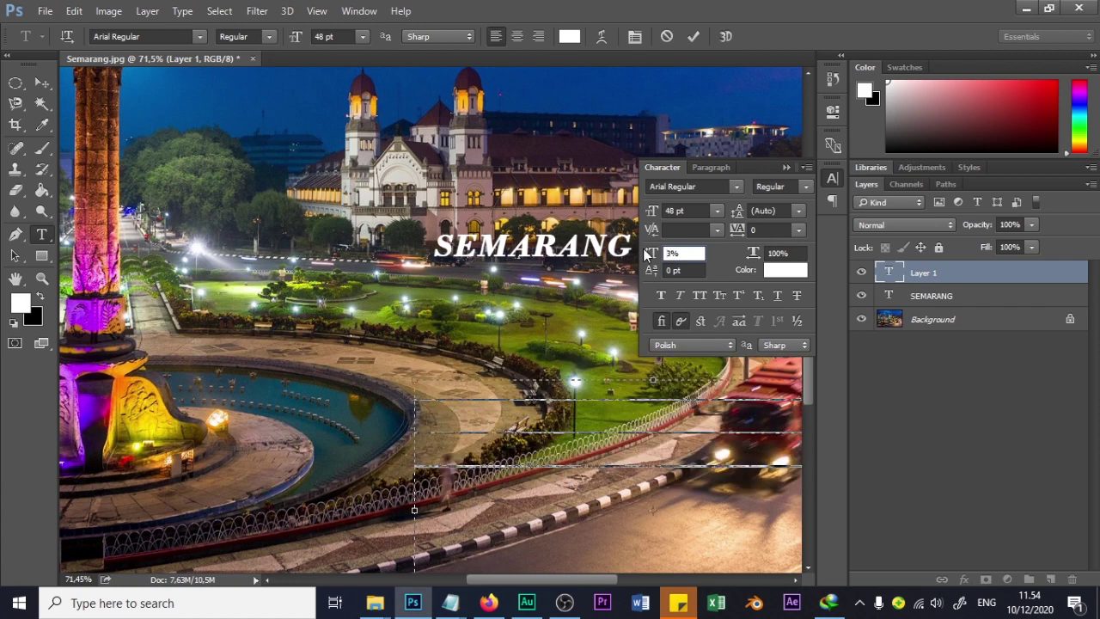
text(100)
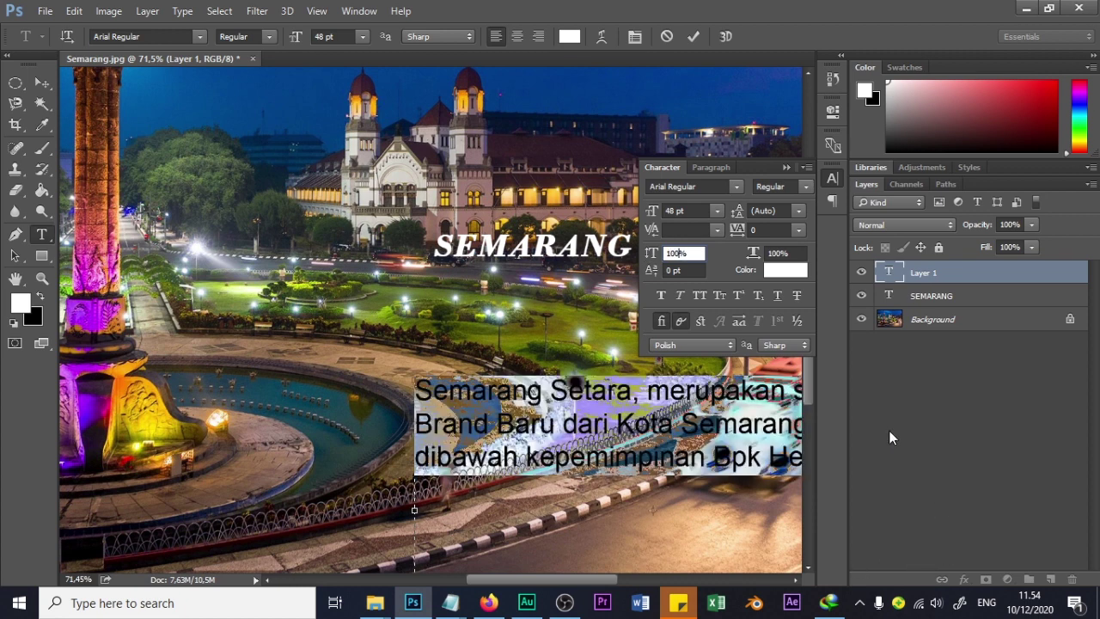
drag(755, 252, 786, 253)
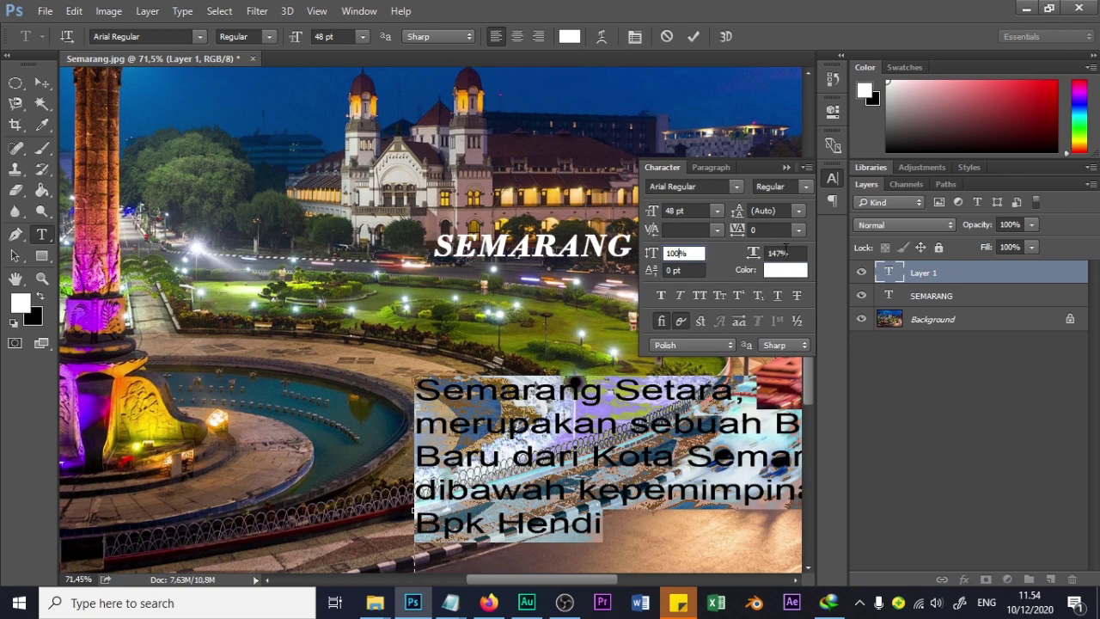
drag(754, 252, 733, 251)
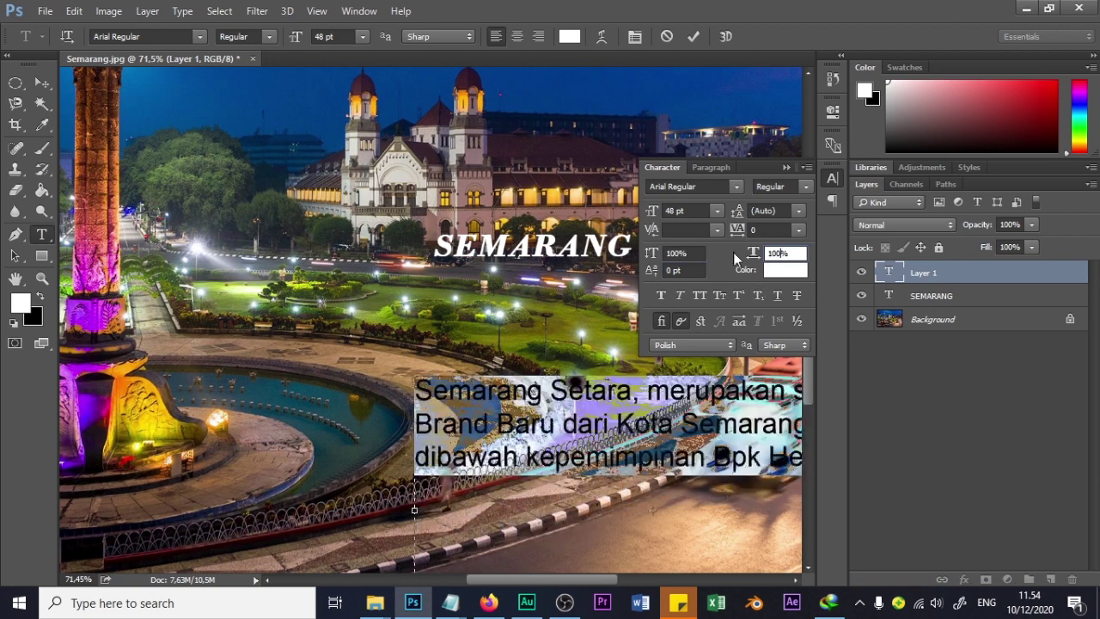
Try a baseline shift of -4 pt on the letter "e" of the paragraph's first word and return it to 0 pt.
click(676, 271)
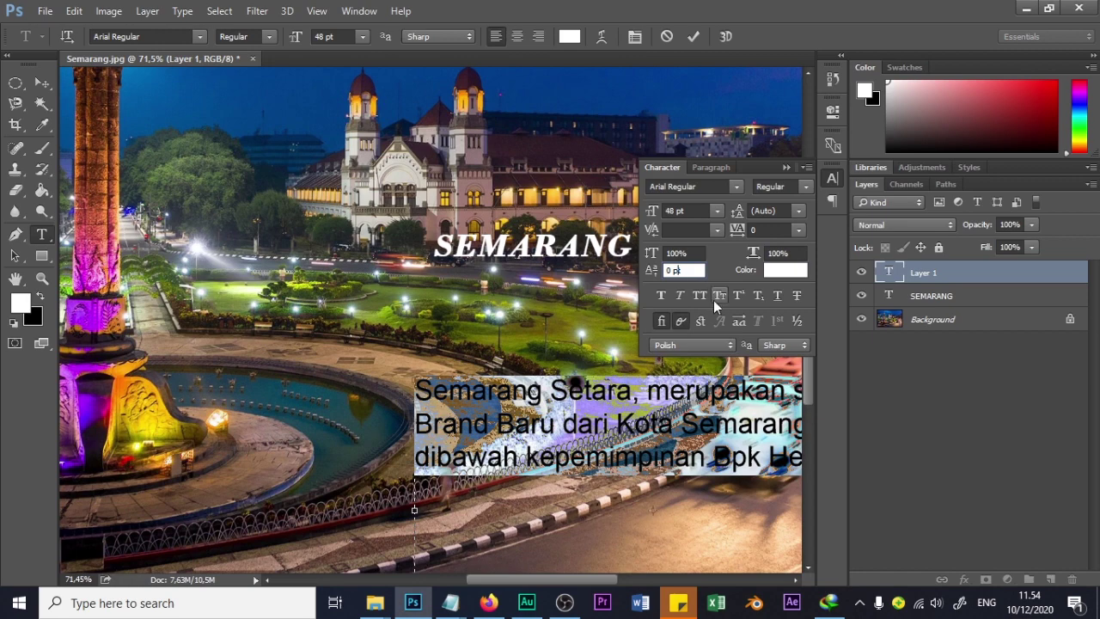
click(502, 385)
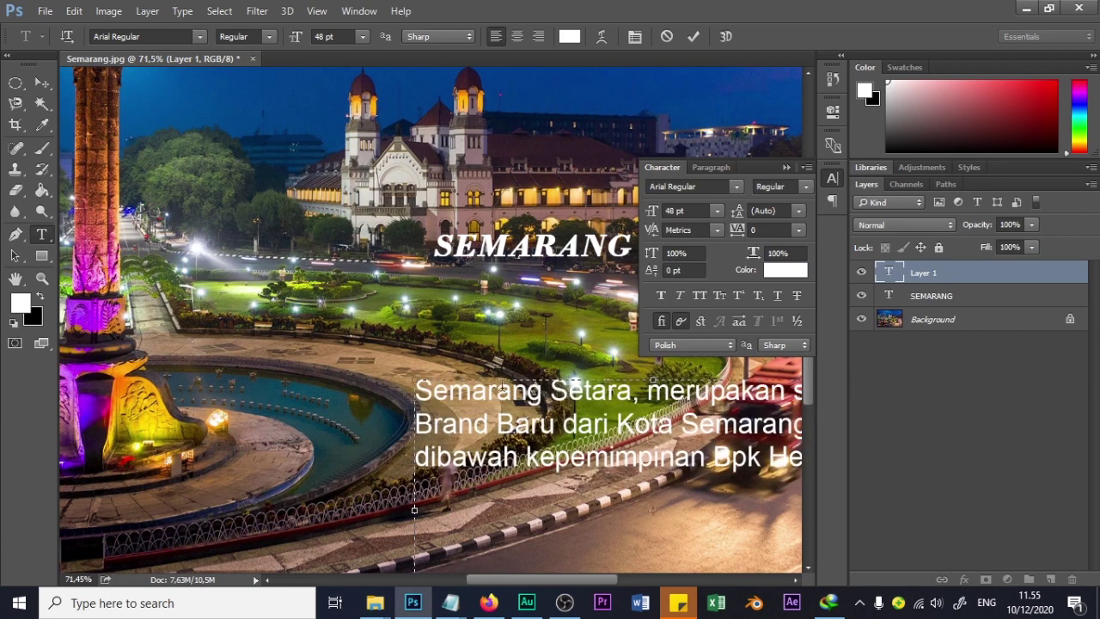
drag(463, 384, 434, 386)
drag(653, 274, 636, 275)
double_click(675, 270)
text(-4)
key(Return)
mouse_move(651, 273)
mouse_down()
mouse_move(667, 292)
mouse_move(649, 271)
mouse_up()
drag(655, 269, 640, 270)
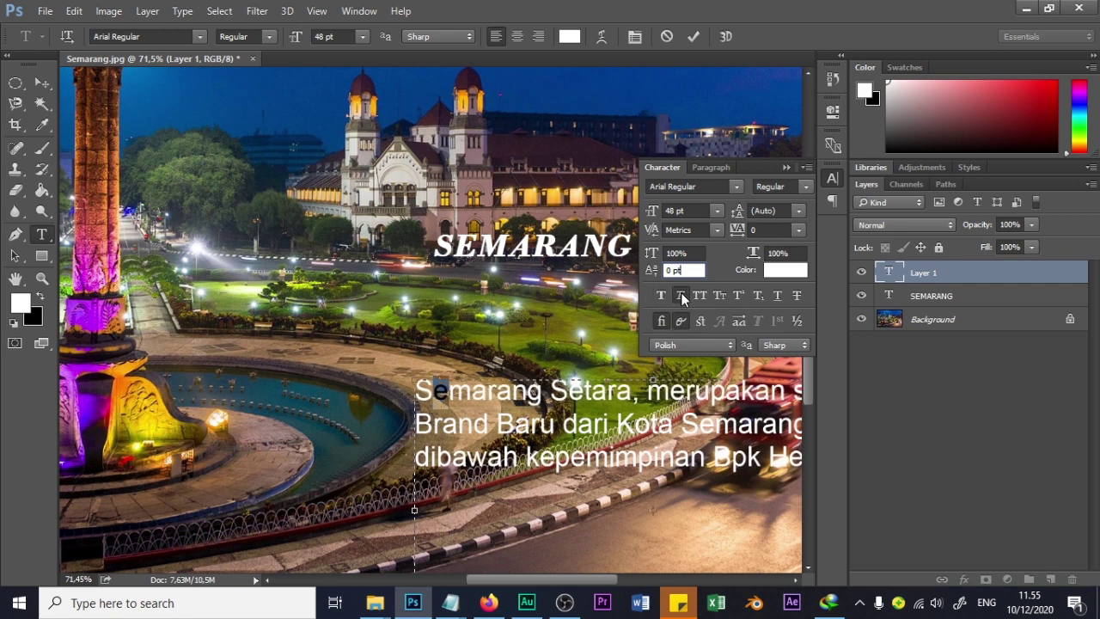
Try Faux Italic and All Caps on the "e" of the paragraph's first word, and apply Small Caps to the letters "emarang".
click(681, 294)
click(699, 293)
click(718, 296)
click(430, 391)
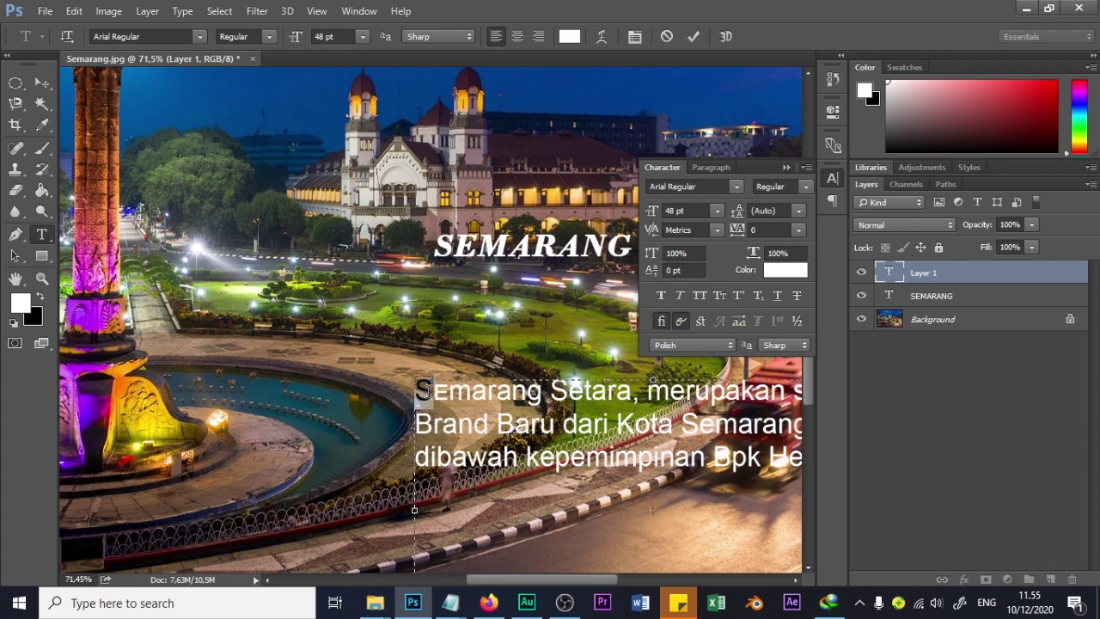
drag(448, 391, 542, 391)
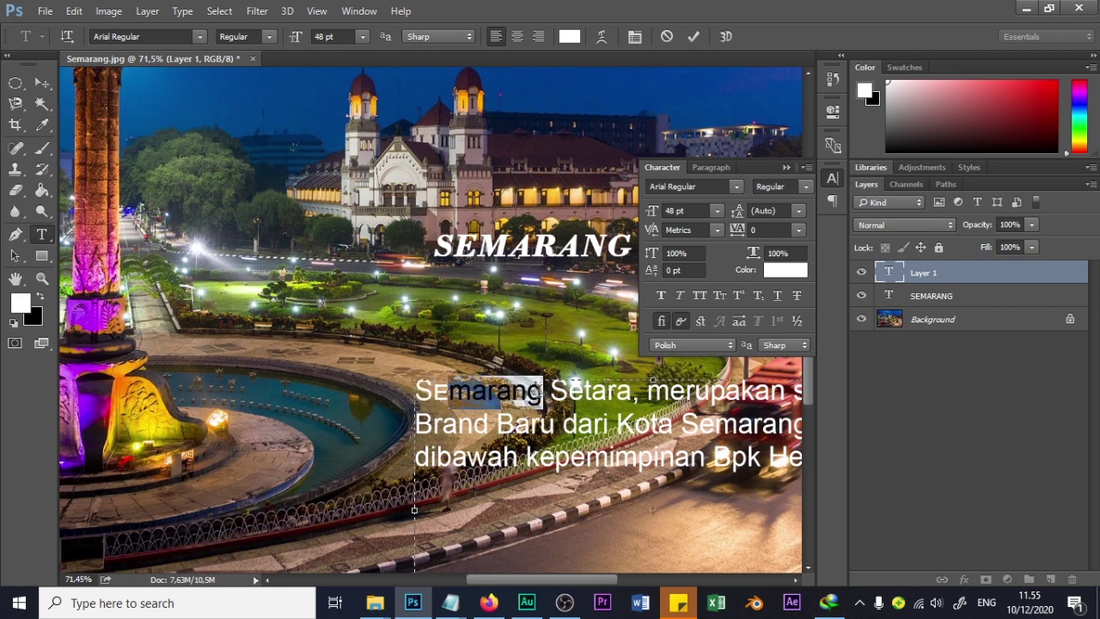
click(719, 295)
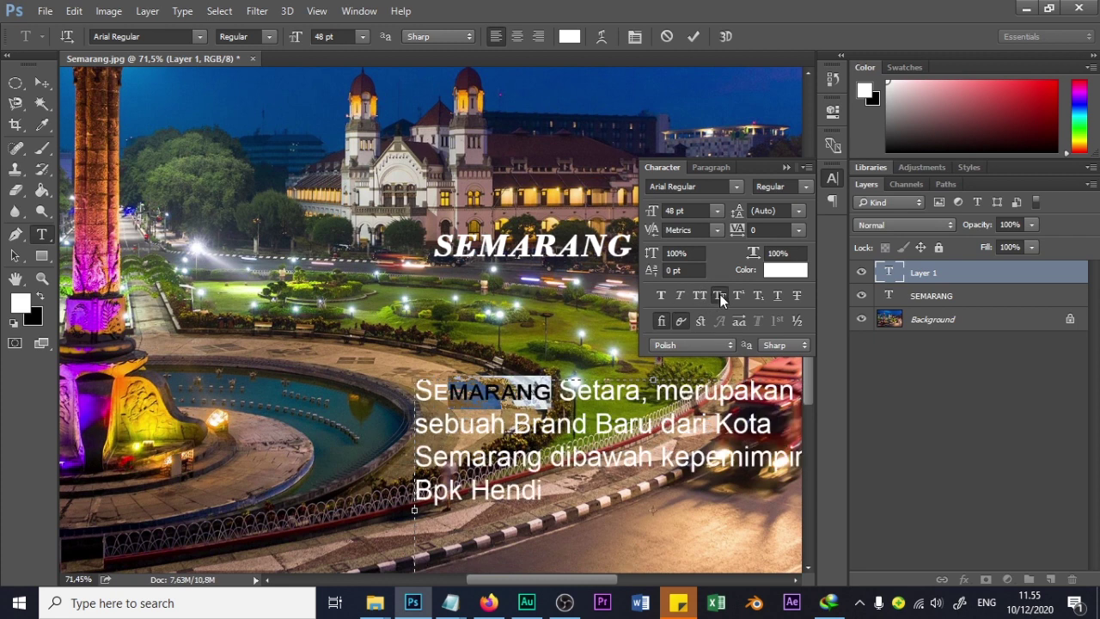
Try first-line indents of 8,6 pt and 29,05 pt on the paragraph text.
drag(575, 392, 585, 391)
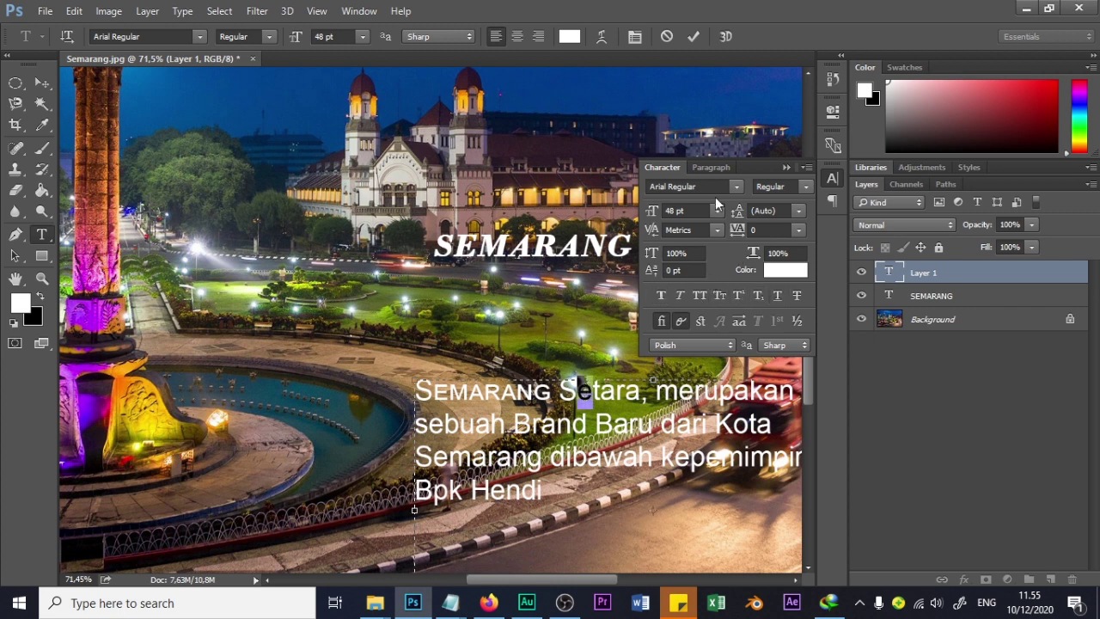
click(709, 166)
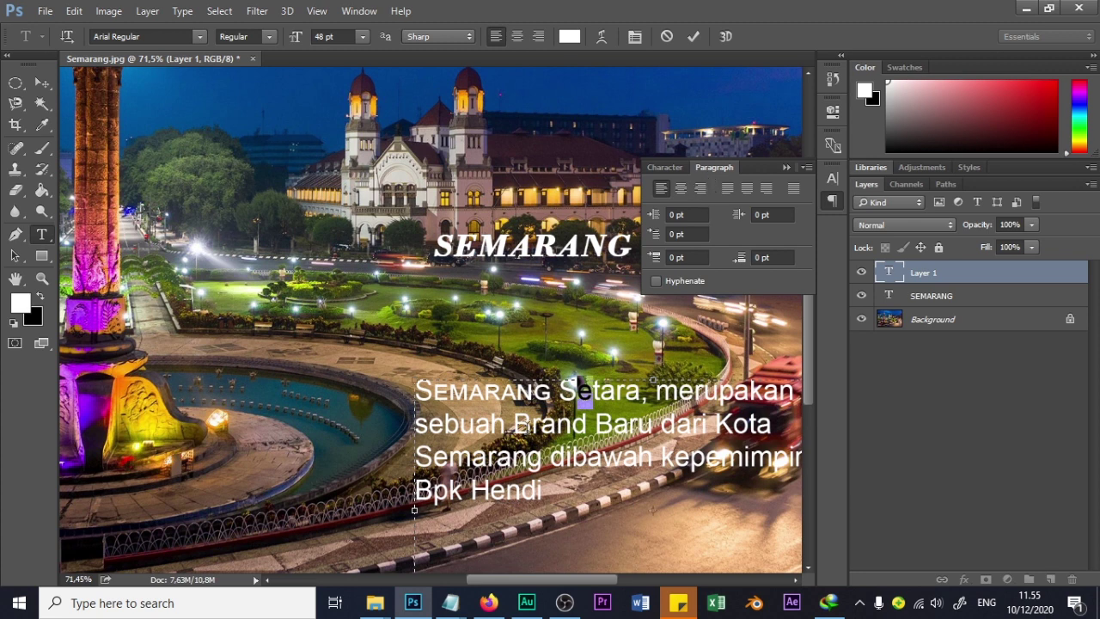
click(577, 391)
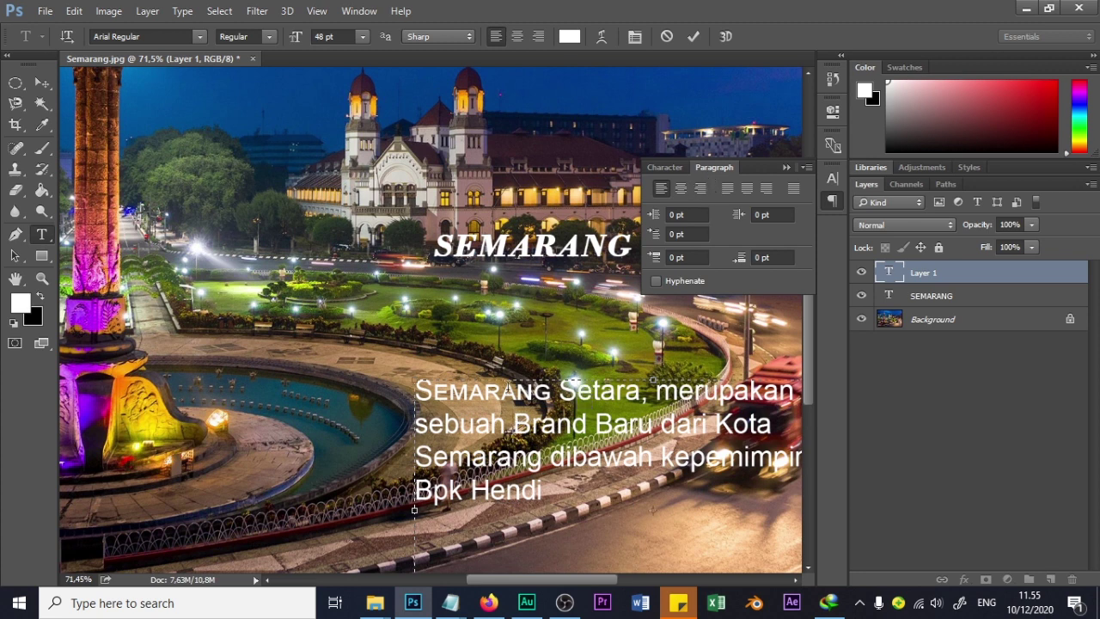
drag(505, 391, 507, 424)
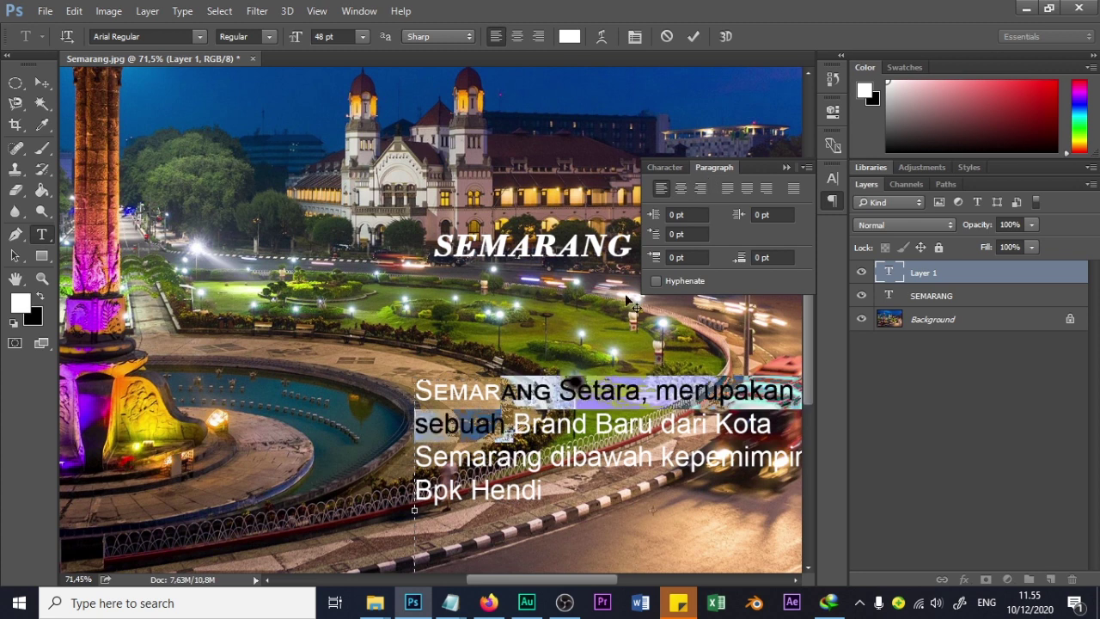
drag(654, 234, 797, 238)
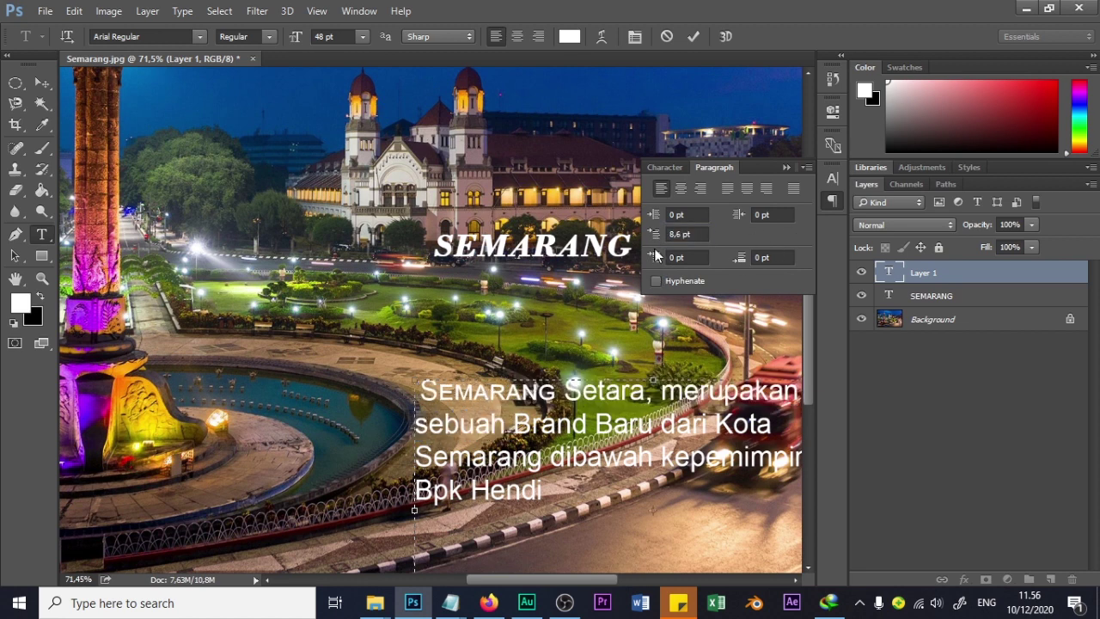
drag(659, 237, 992, 238)
drag(434, 391, 494, 436)
click(547, 407)
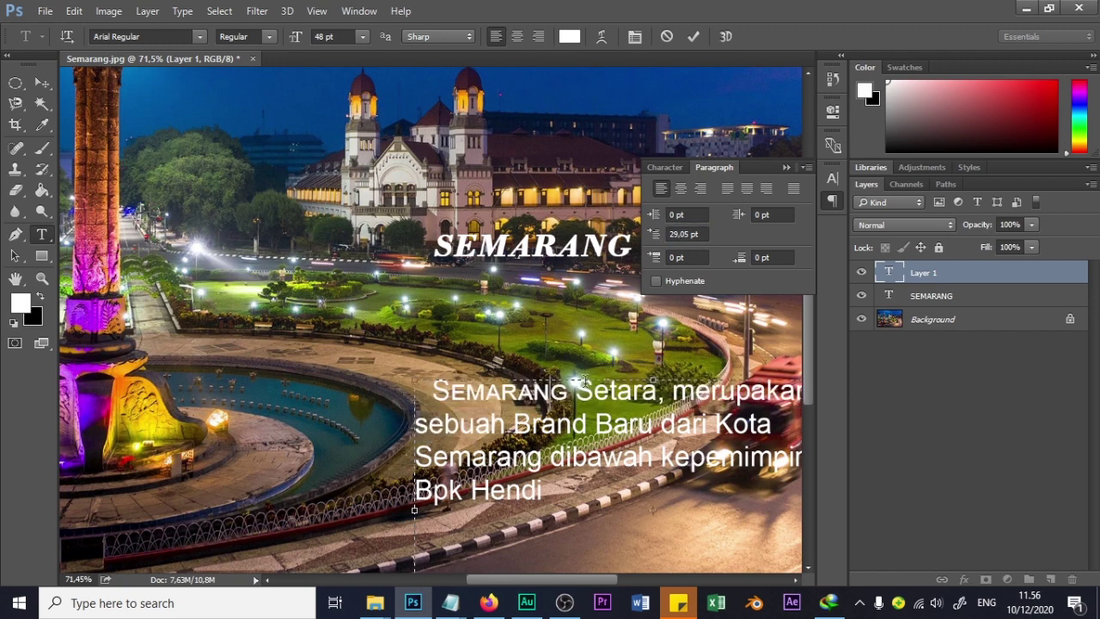
Try a first-line indent of 49,55 pt on the paragraph and reset it to 0 pt.
click(679, 234)
drag(654, 234, 984, 233)
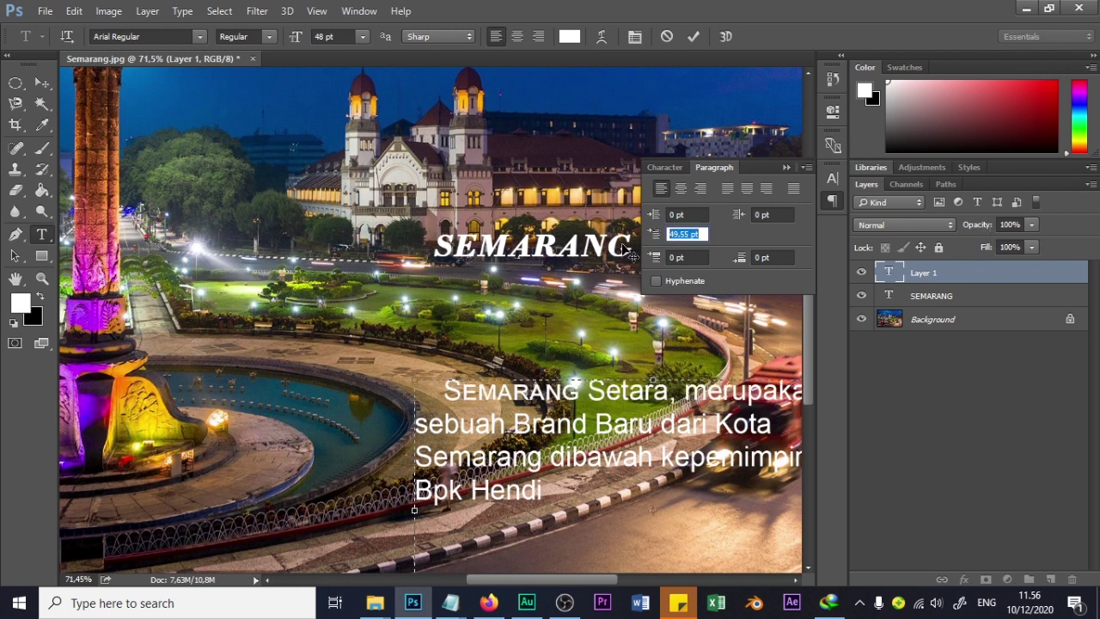
text(0)
key(Return)
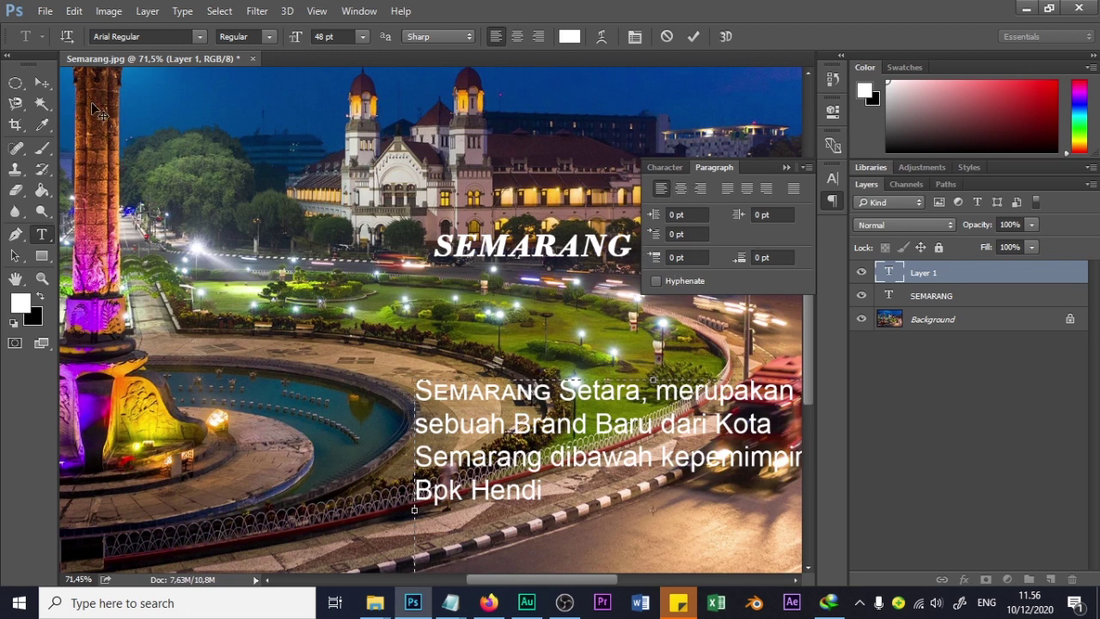
Commit the paragraph text by switching to the Move tool, and hide the paragraph text layer.
click(39, 83)
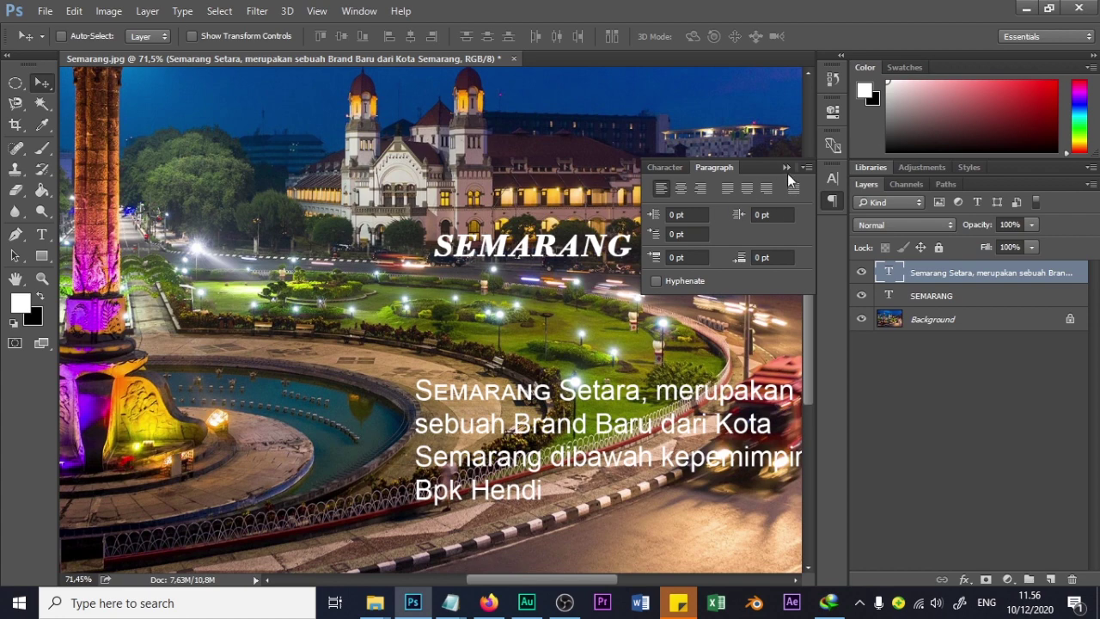
click(786, 168)
scroll(612, 383, down, 3)
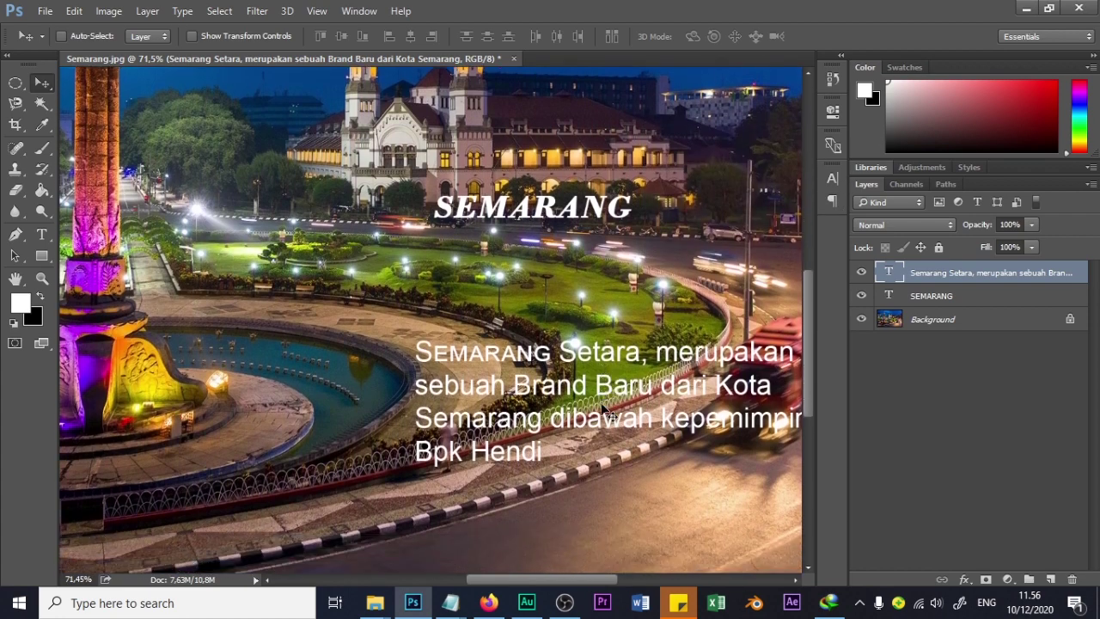
scroll(605, 411, down, 3)
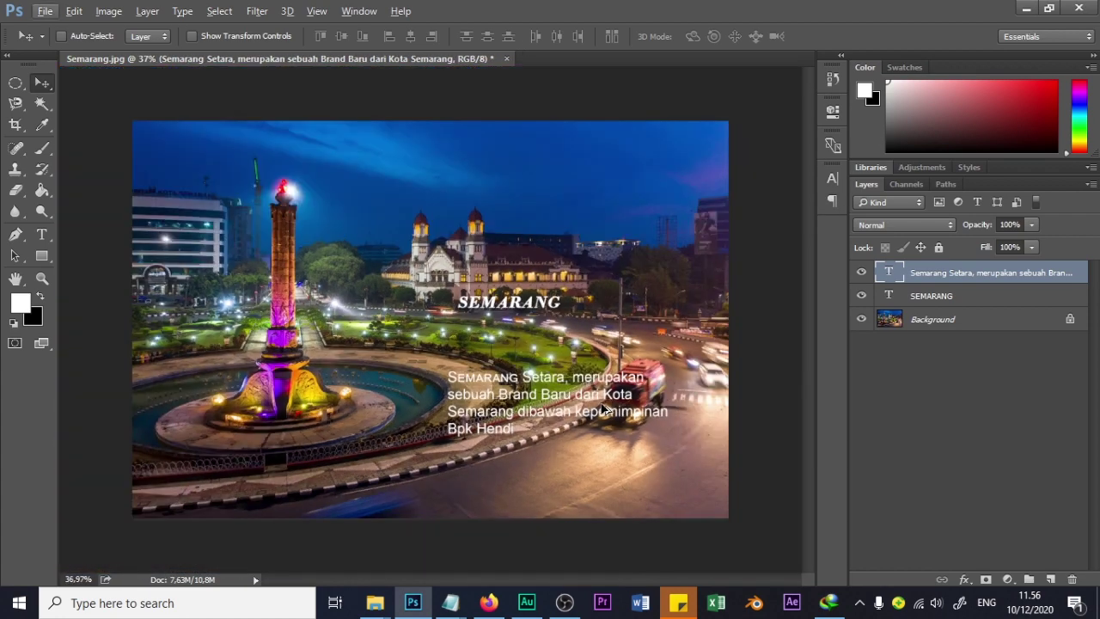
scroll(605, 411, up, 1)
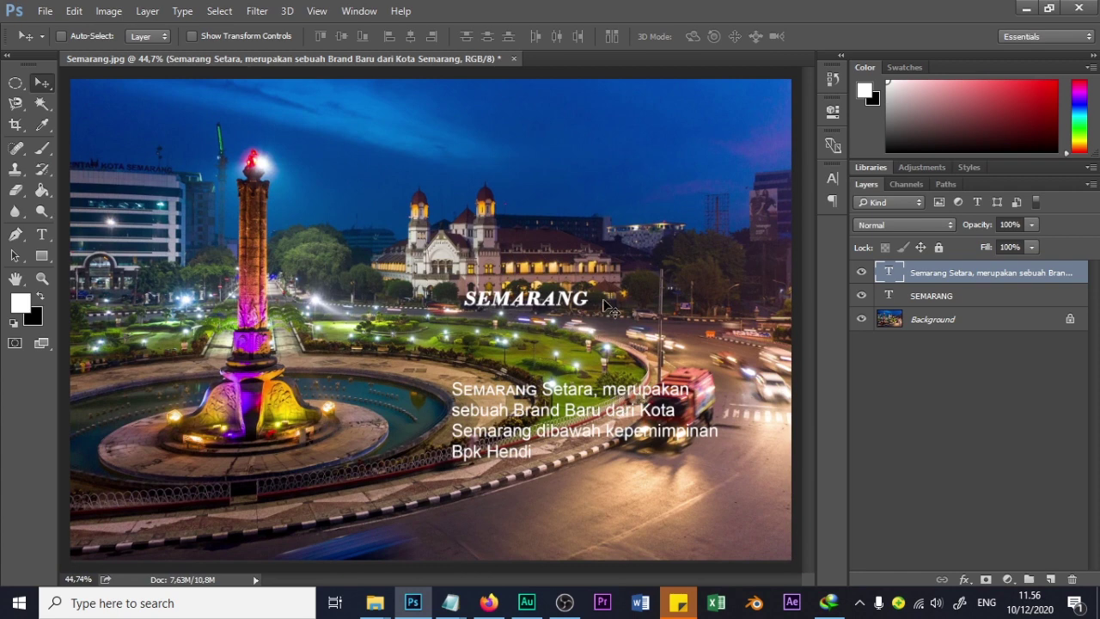
click(861, 273)
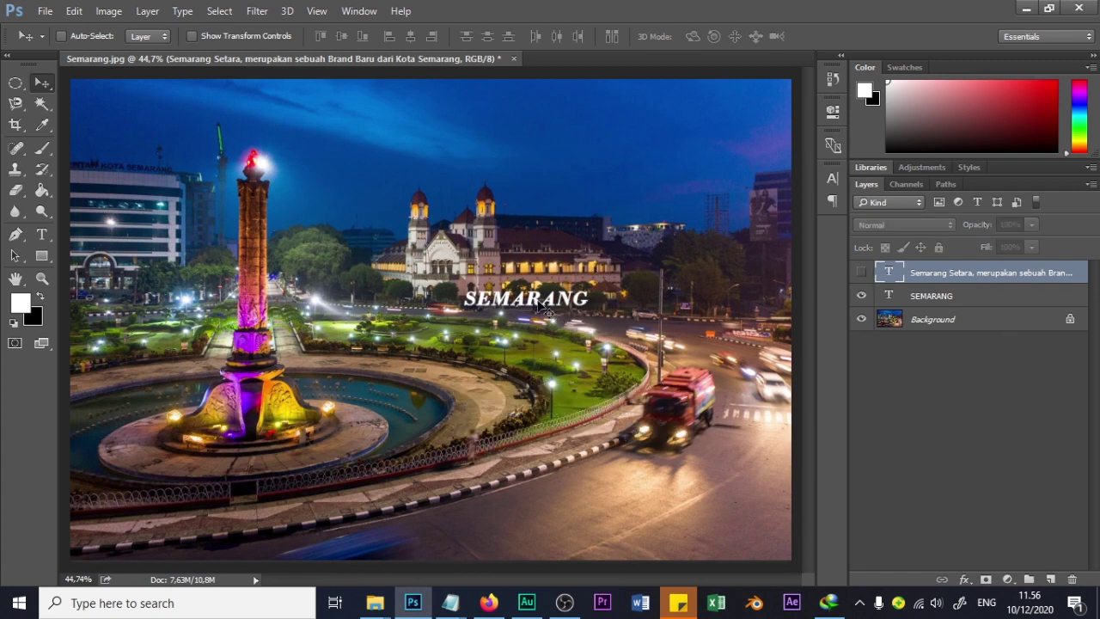
Enable layer auto-select and move the SEMARANG title lower onto the green park area.
click(66, 36)
drag(530, 308, 528, 360)
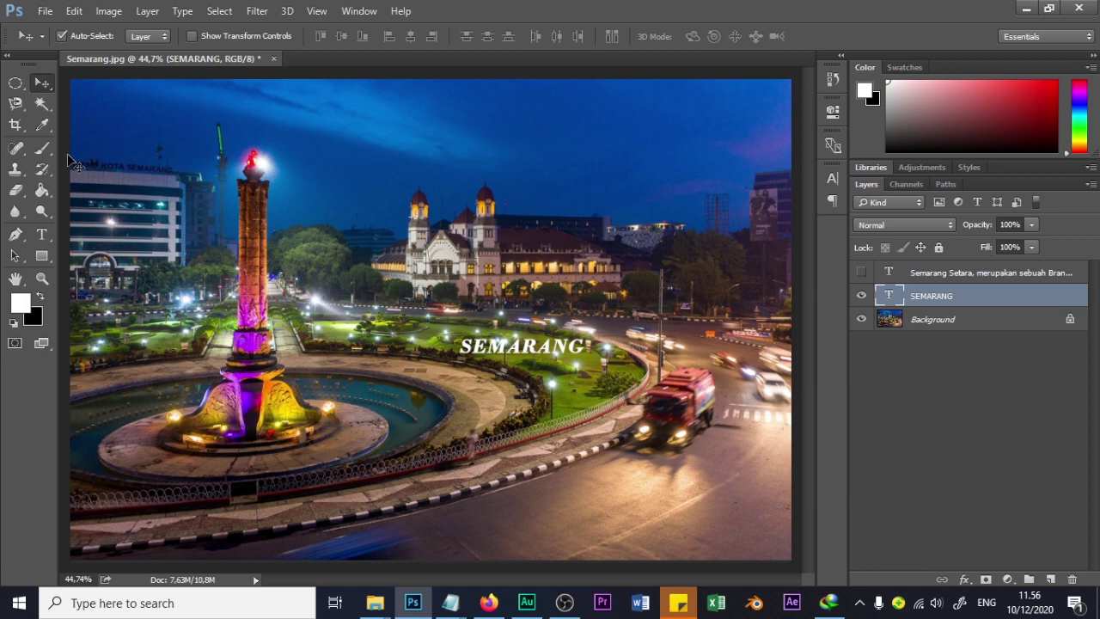
click(43, 236)
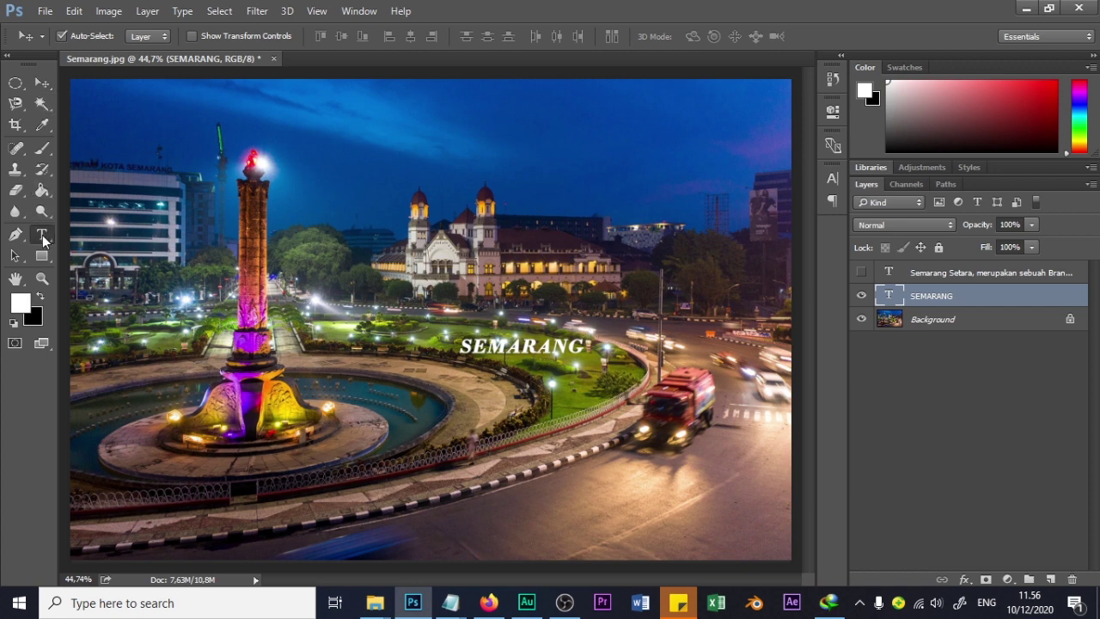
drag(460, 346, 586, 345)
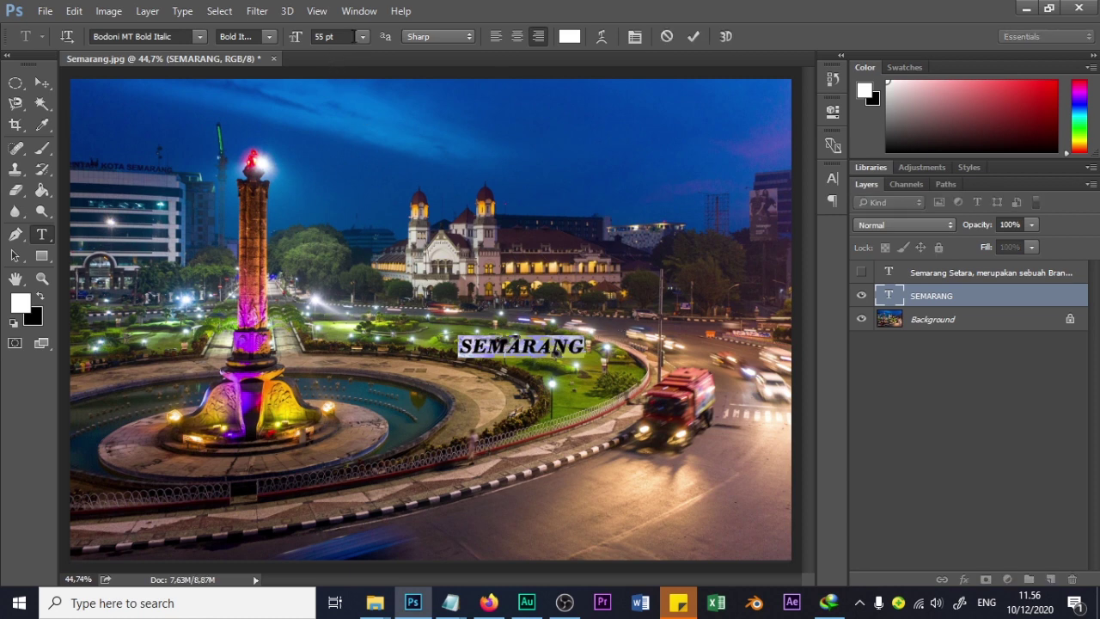
click(42, 81)
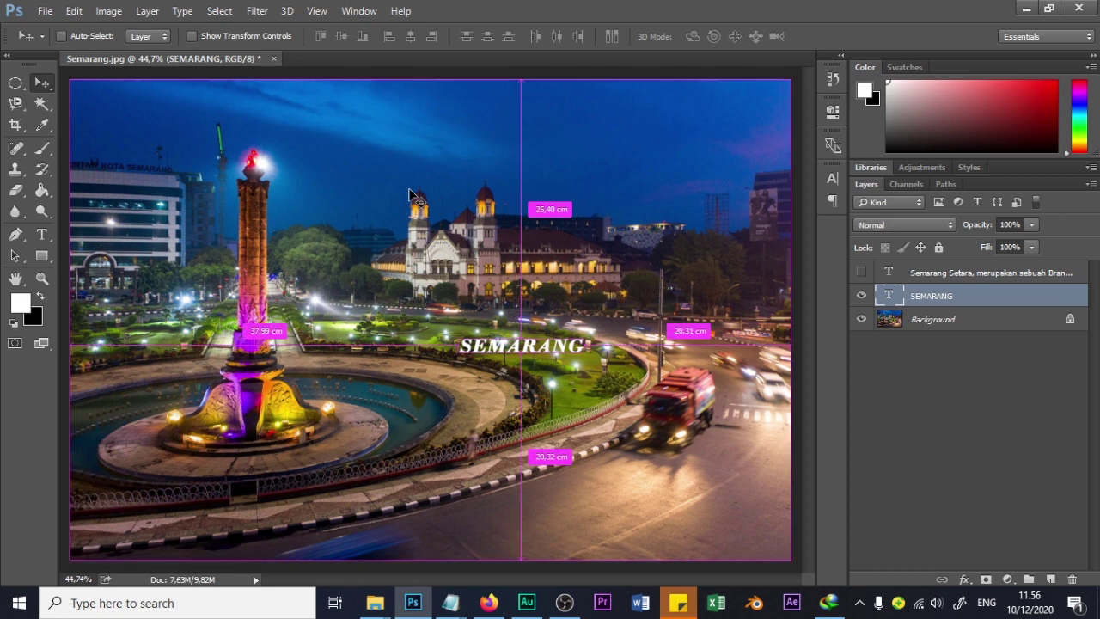
Scale the SEMARANG title proportionally to about 217% and place it just below the lit building.
key(ctrl+t)
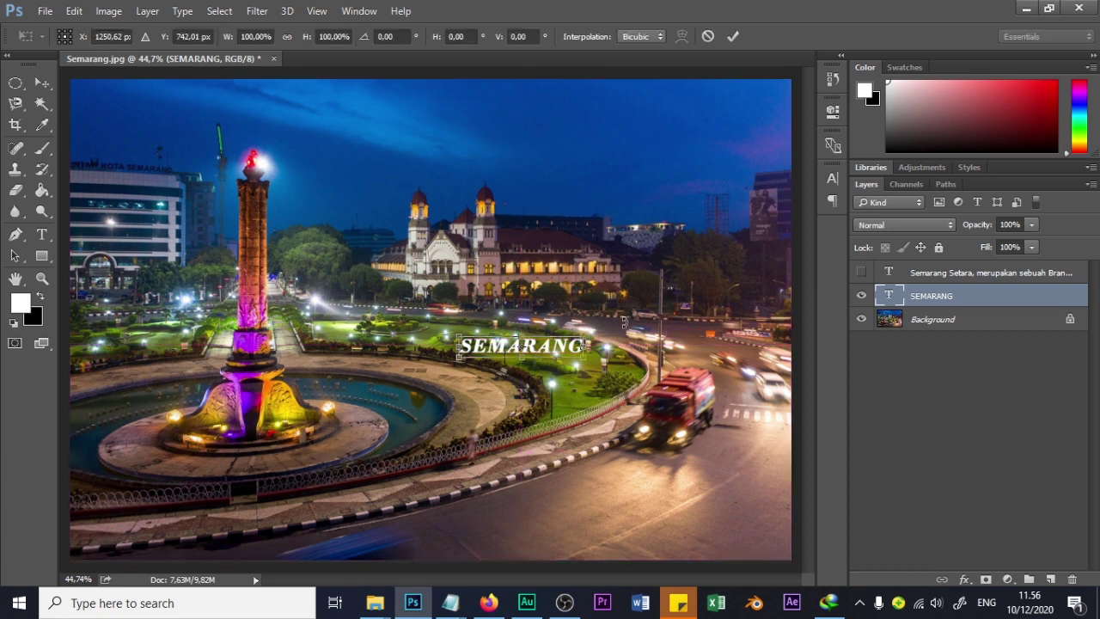
drag(584, 355, 723, 399)
drag(637, 355, 634, 312)
scroll(618, 316, down, 2)
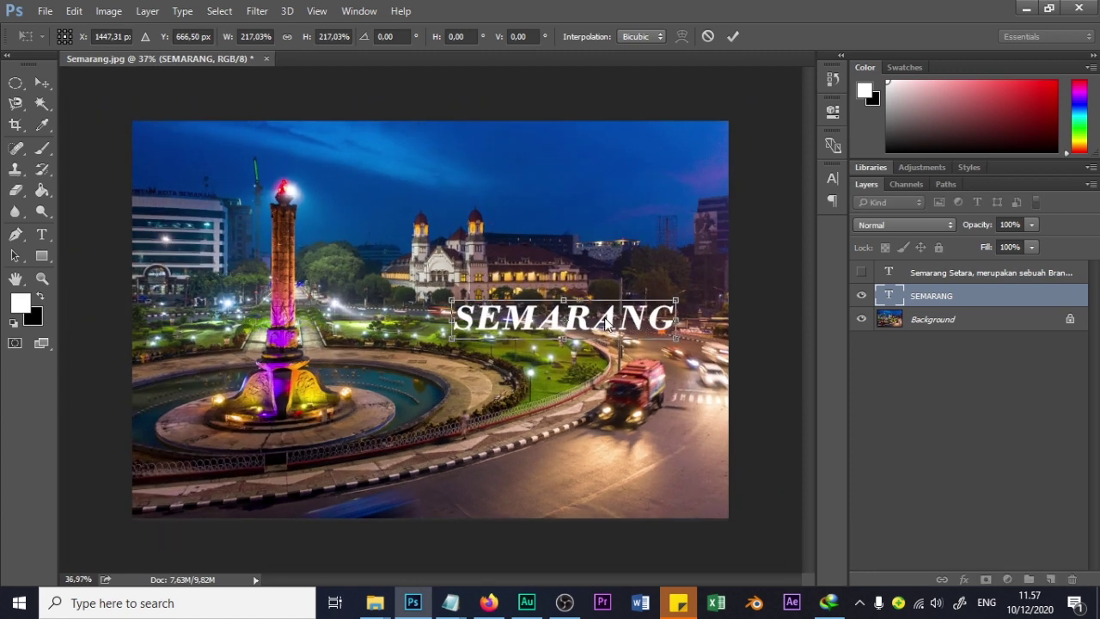
key(Return)
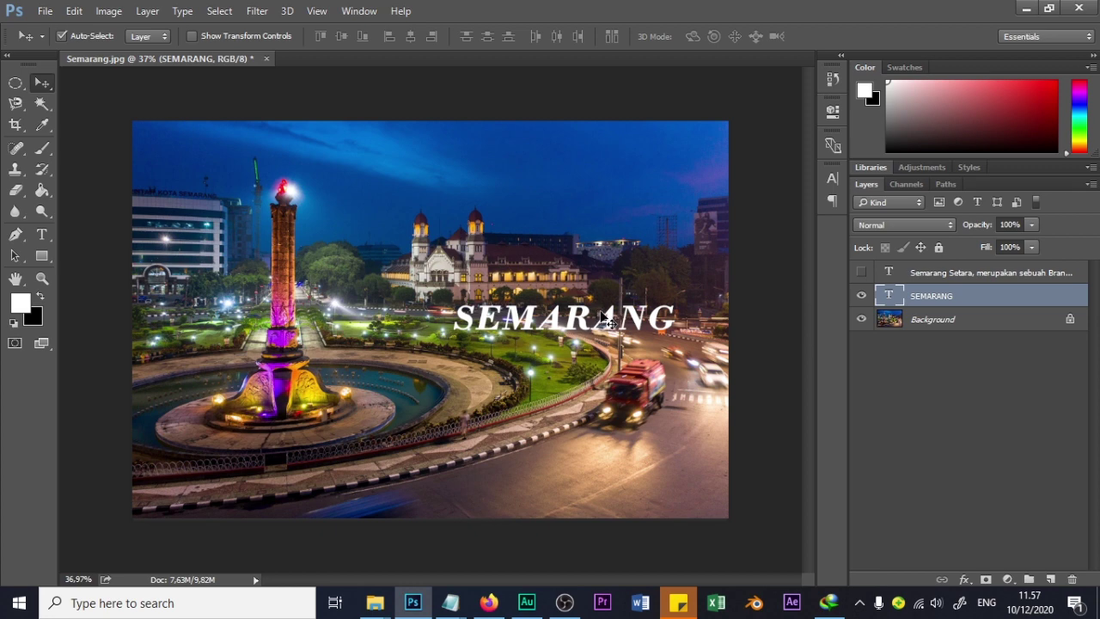
Change the font of the whole SEMARANG title to a bold upright geometric sans-serif.
key(t)
click(605, 318)
double_click(605, 318)
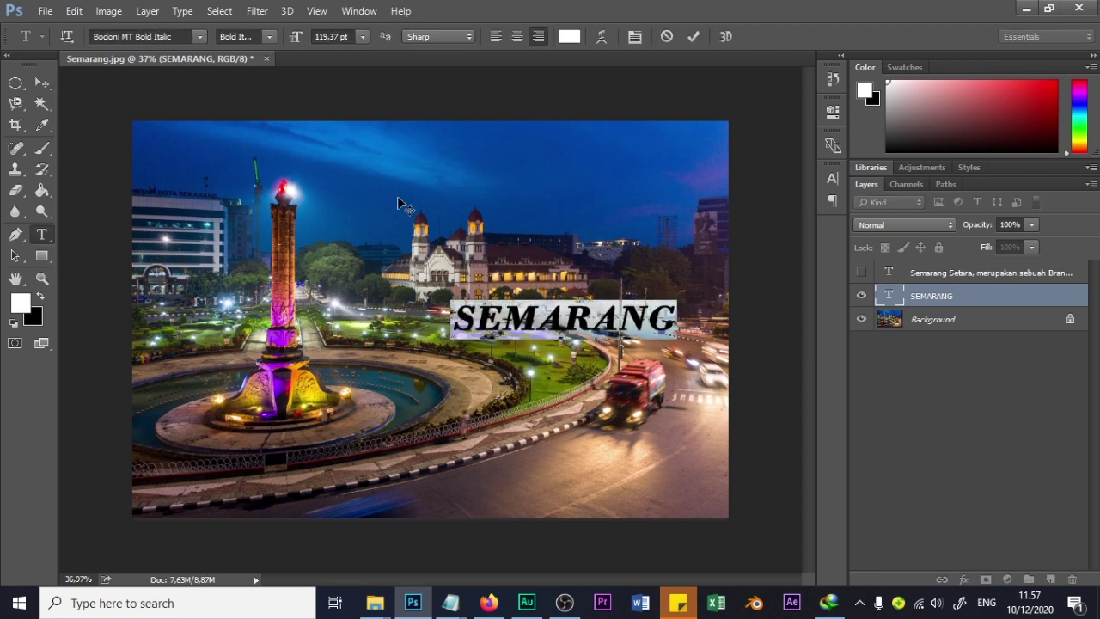
click(197, 38)
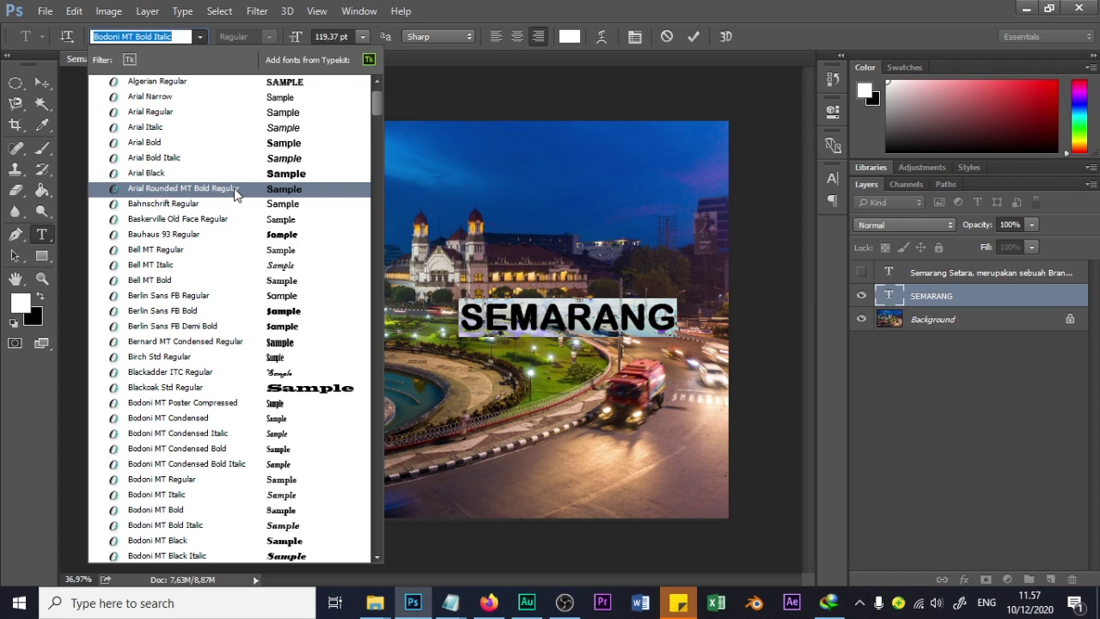
scroll(236, 193, down, 5)
scroll(305, 362, down, 3)
click(492, 331)
Reposition the SEMARANG title below the lit building and nudge it slightly left.
drag(473, 338, 428, 341)
key(Return)
drag(593, 323, 605, 322)
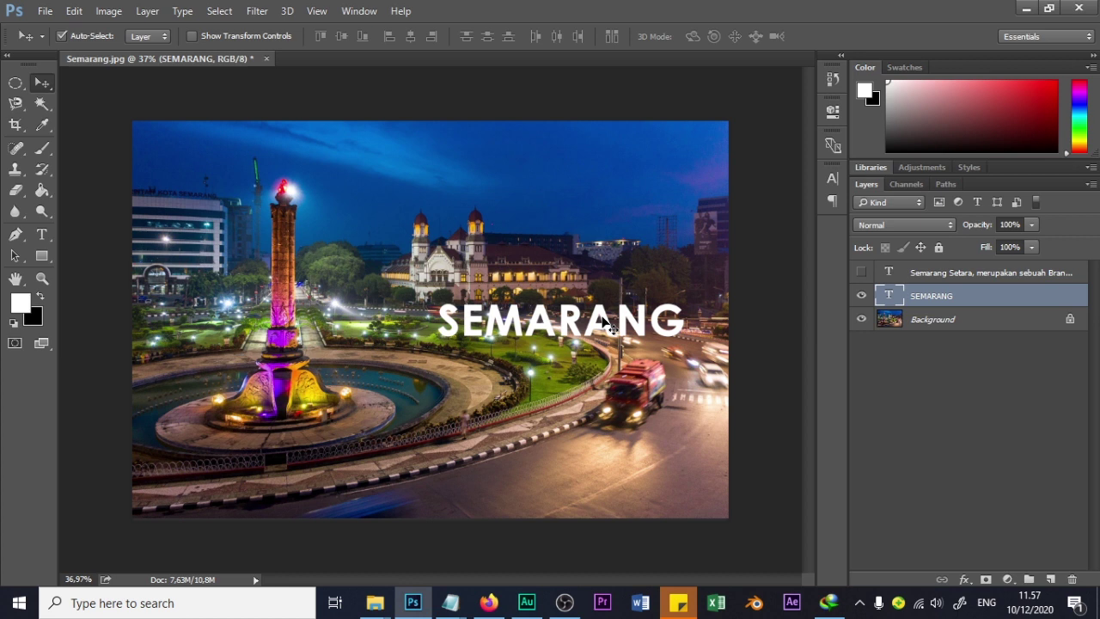
key(Left)
key(Left)
key(Left)
key(Left)
key(Left)
key(Left)
key(Left)
key(Left)
key(Left)
key(Left)
key(Left)
key(Left)
key(Left)
key(Left)
key(Left)
key(Left)
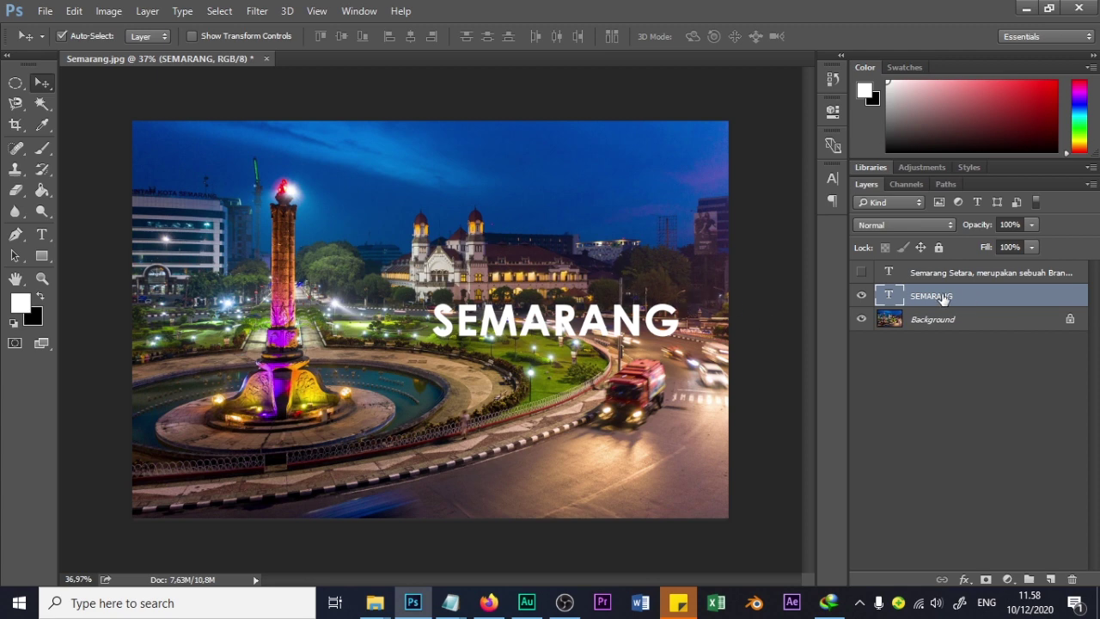
Add a black 5 px outside Stroke effect to the SEMARANG title layer.
right_click(973, 296)
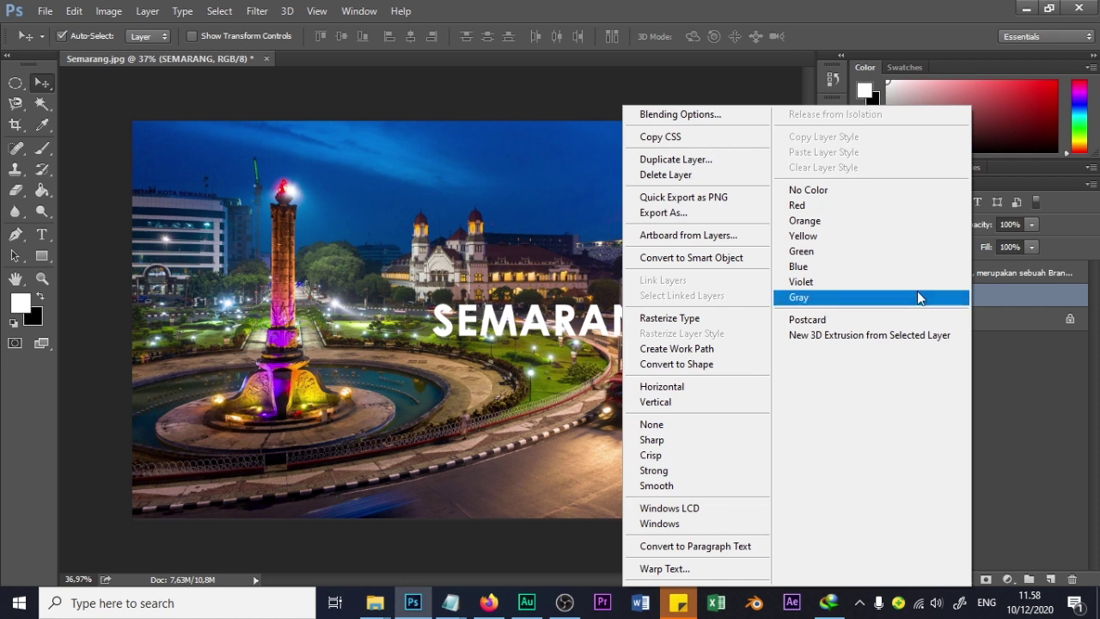
click(698, 115)
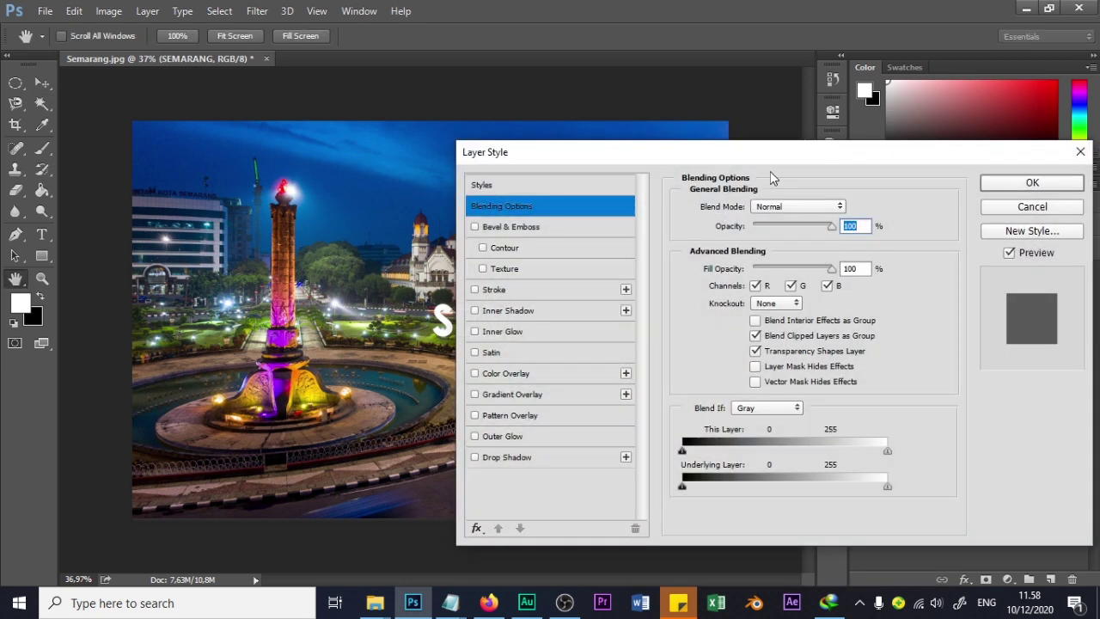
drag(686, 152, 921, 149)
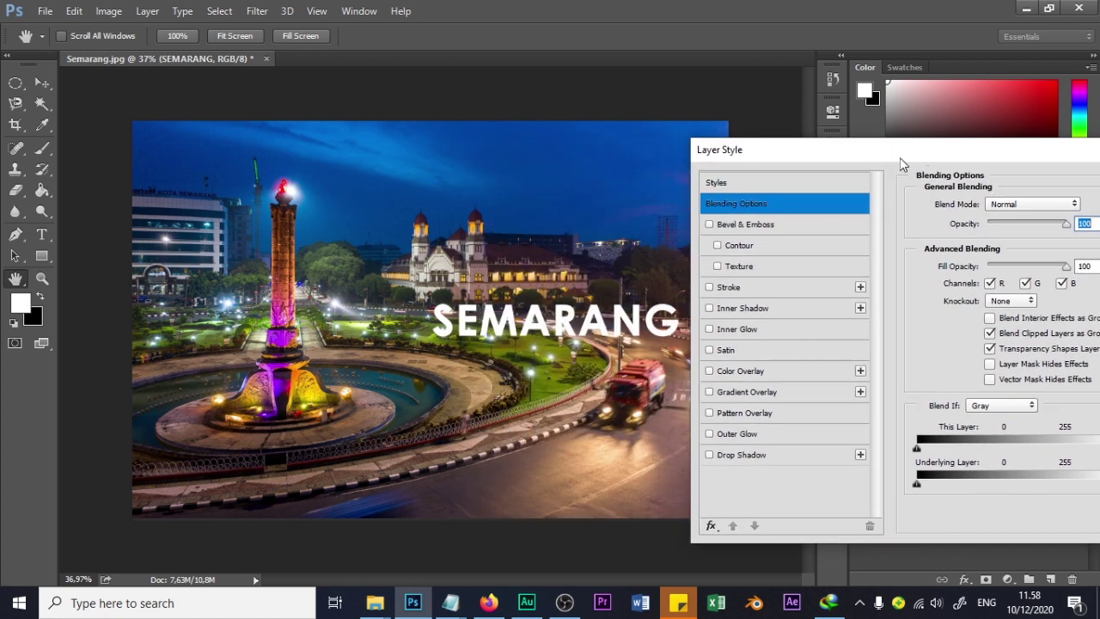
click(730, 288)
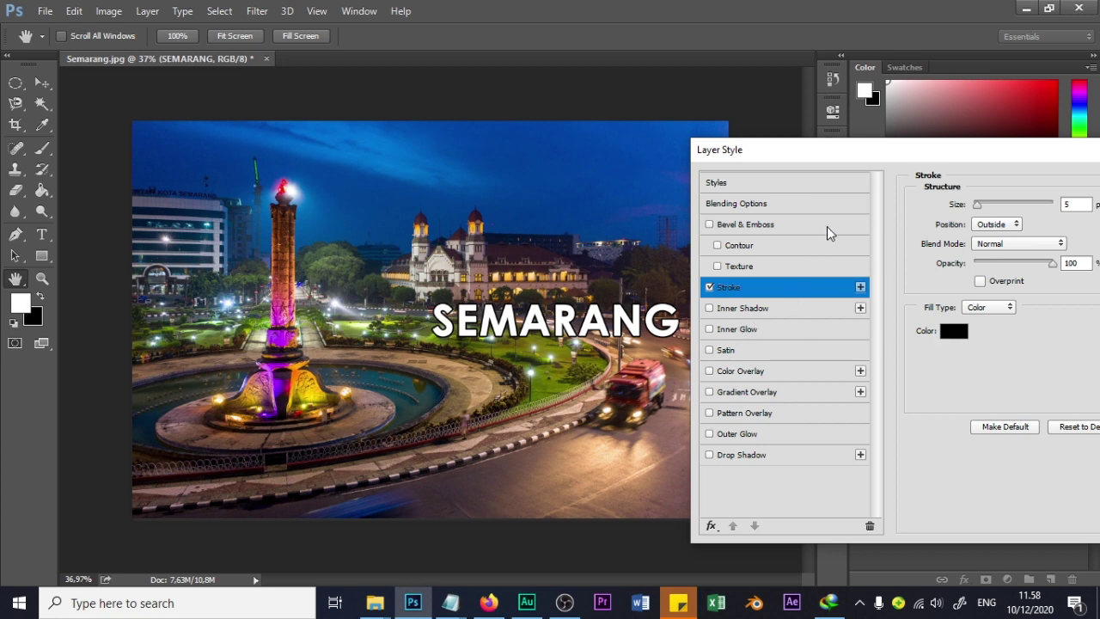
drag(887, 158, 766, 158)
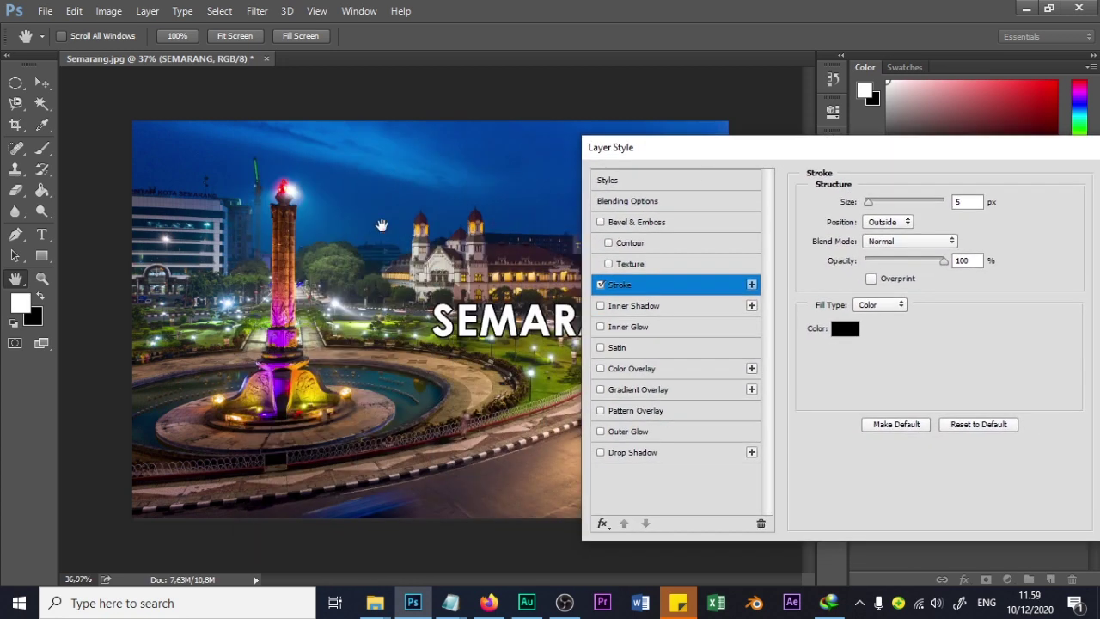
key(Return)
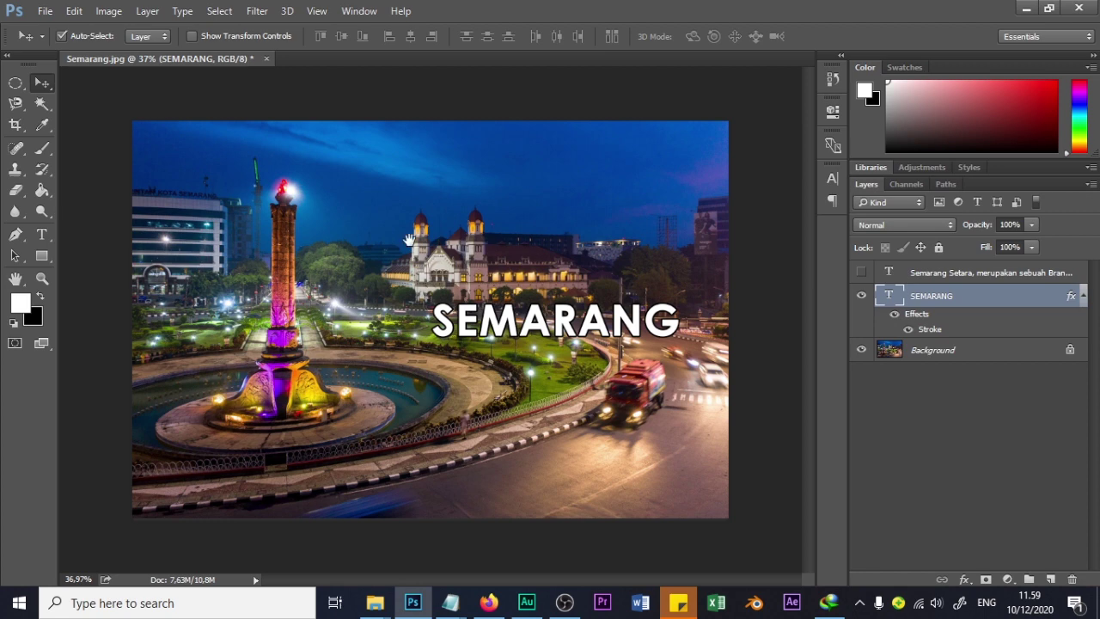
Switch to full-screen mode with the menu bar and reopen the SEMARANG layer's Stroke settings.
key(f)
drag(524, 252, 431, 221)
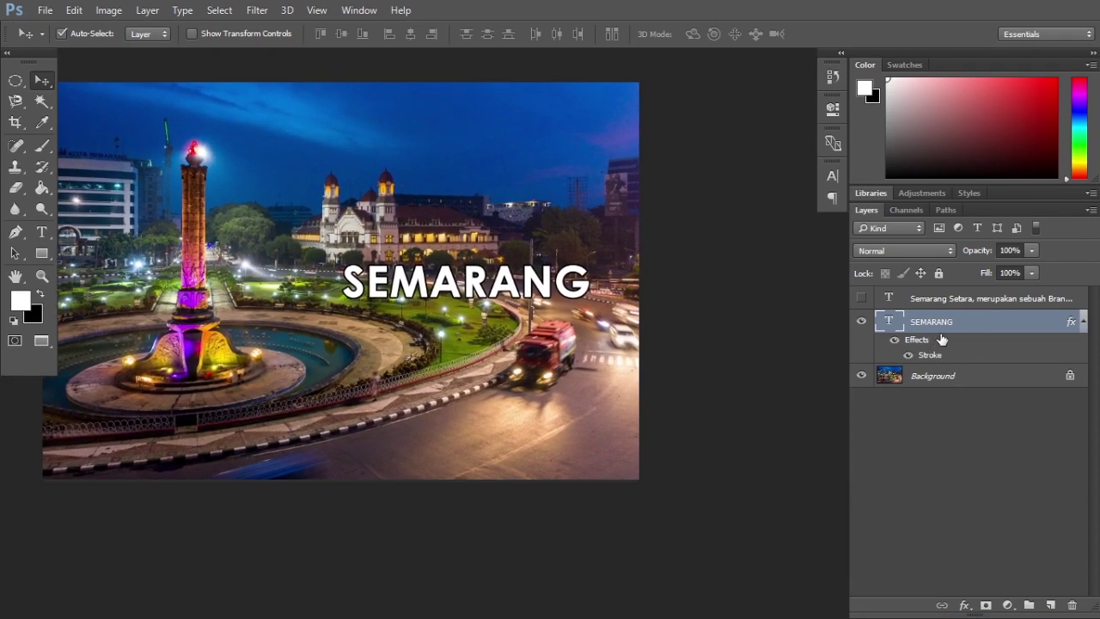
double_click(961, 333)
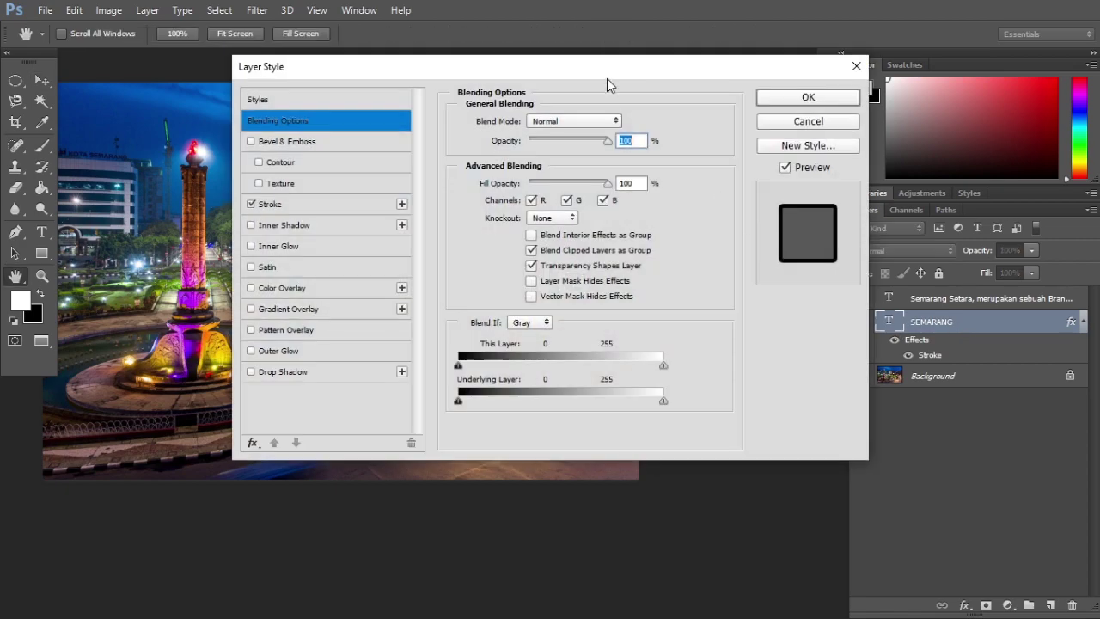
drag(607, 78, 858, 150)
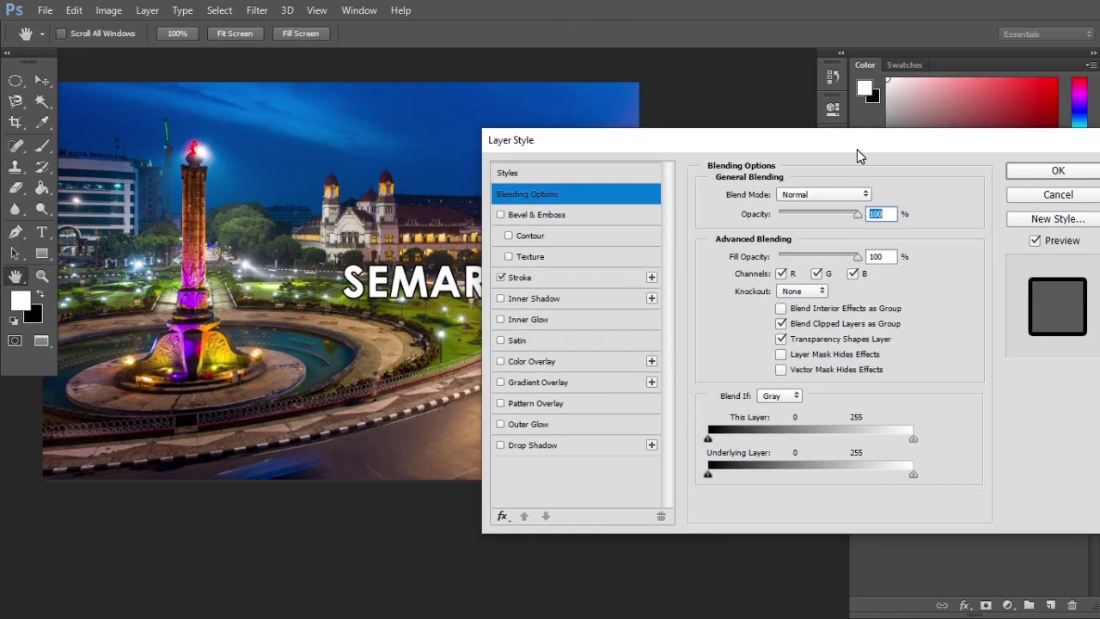
drag(713, 148, 778, 122)
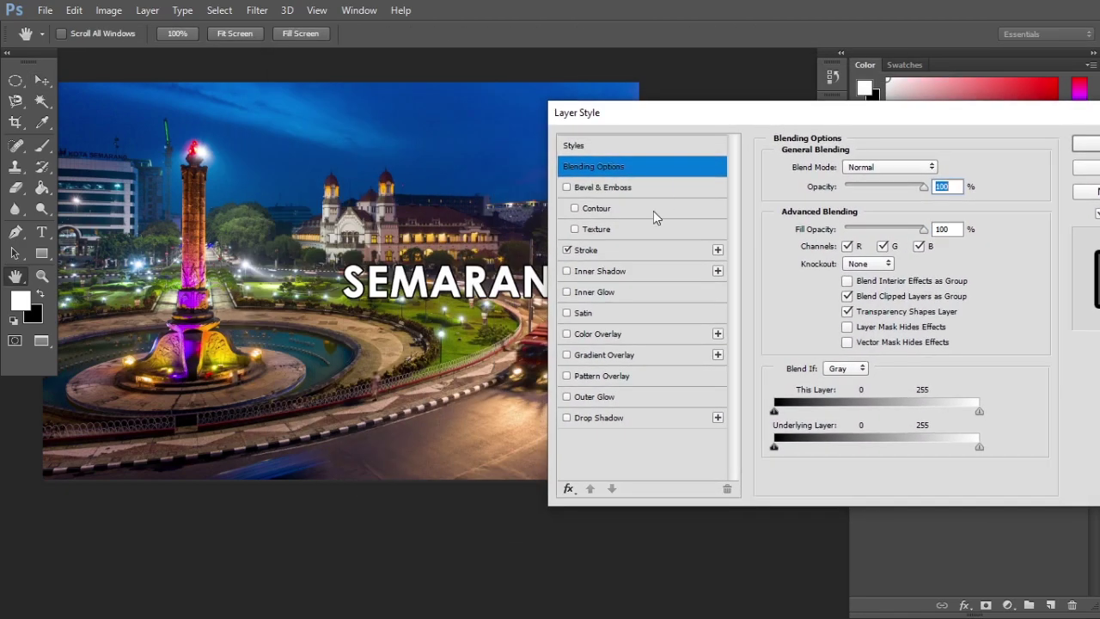
click(627, 249)
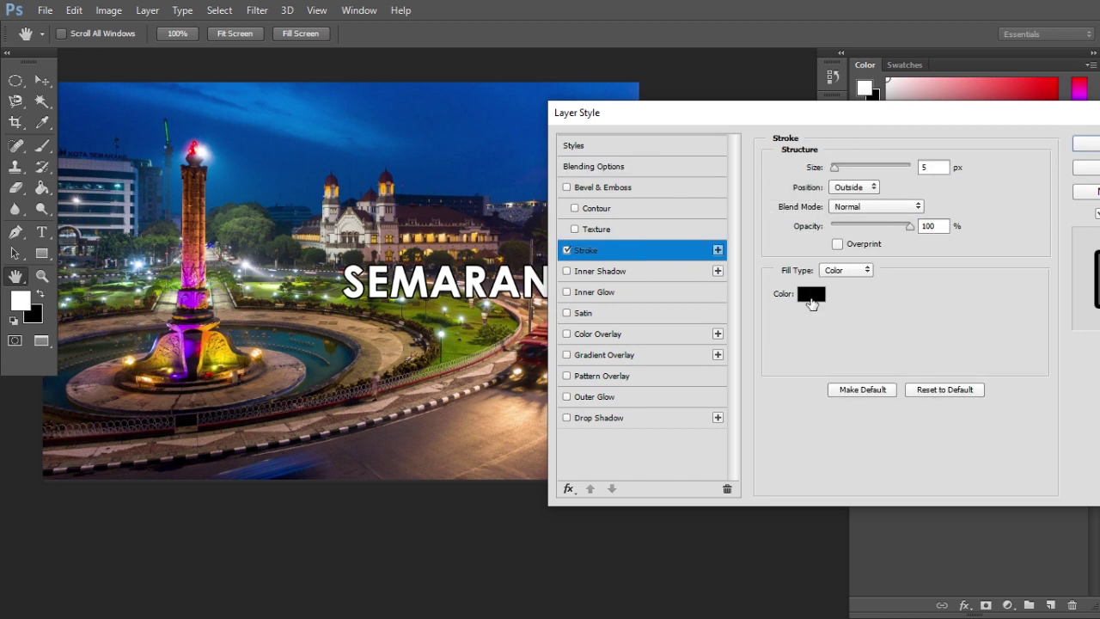
Try different stroke colours on the SEMARANG title, including the oranges #ff7e00 and #ffa200.
click(810, 296)
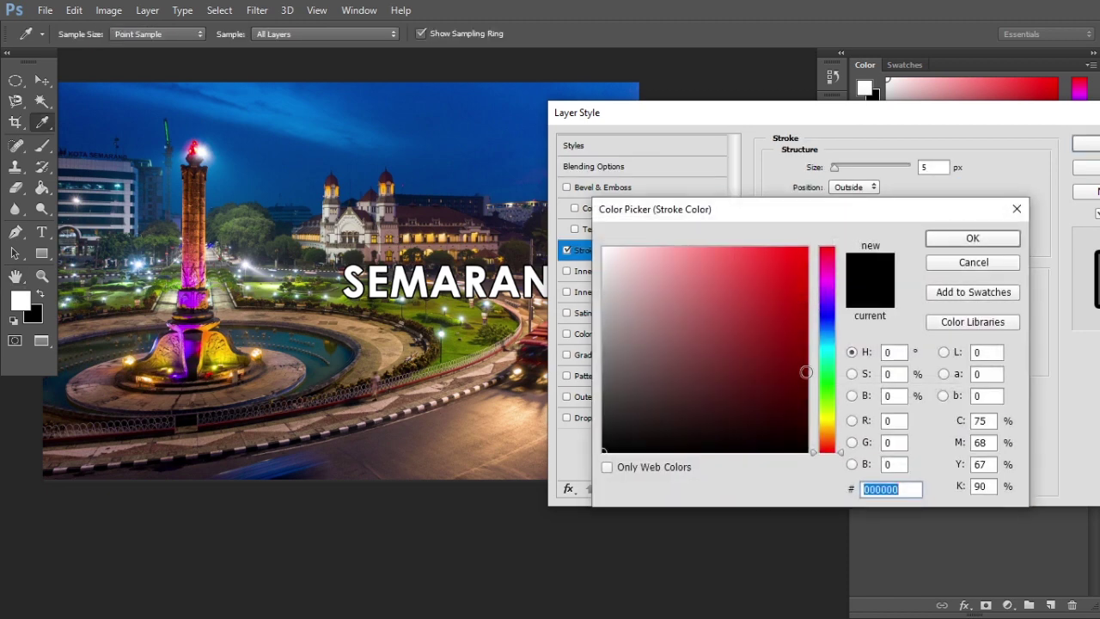
drag(821, 442, 825, 435)
click(776, 312)
drag(776, 312, 828, 238)
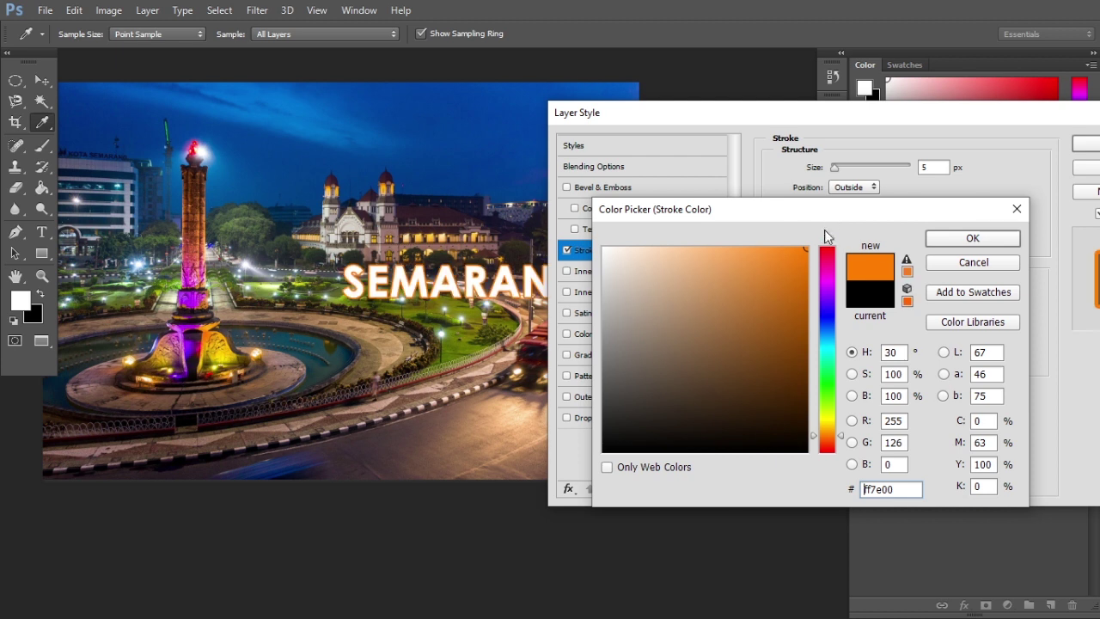
drag(827, 436, 827, 315)
drag(744, 282, 747, 284)
drag(826, 315, 827, 247)
click(742, 263)
mouse_move(752, 257)
mouse_down()
mouse_move(825, 241)
mouse_move(827, 386)
mouse_move(810, 424)
mouse_move(785, 403)
mouse_up()
click(826, 432)
click(772, 401)
mouse_move(753, 326)
mouse_down()
mouse_move(783, 321)
mouse_move(793, 339)
mouse_move(776, 381)
mouse_move(808, 434)
mouse_move(773, 453)
mouse_move(603, 246)
mouse_move(807, 247)
mouse_up()
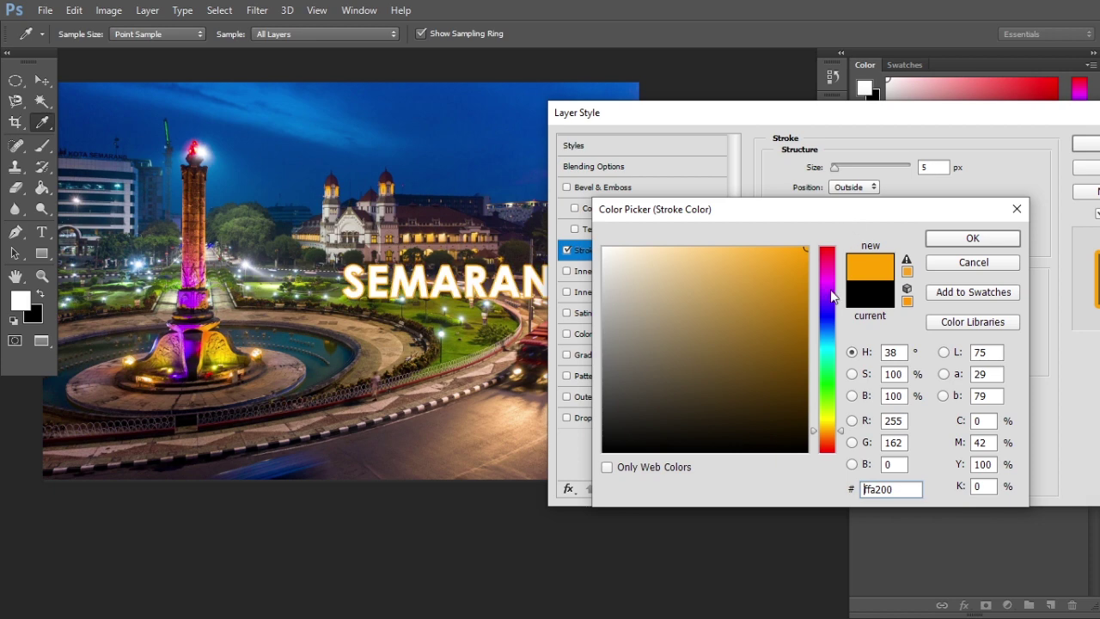
Set the title's stroke colour to red (#ff0000) and turn the Stroke effect off.
drag(832, 310, 831, 246)
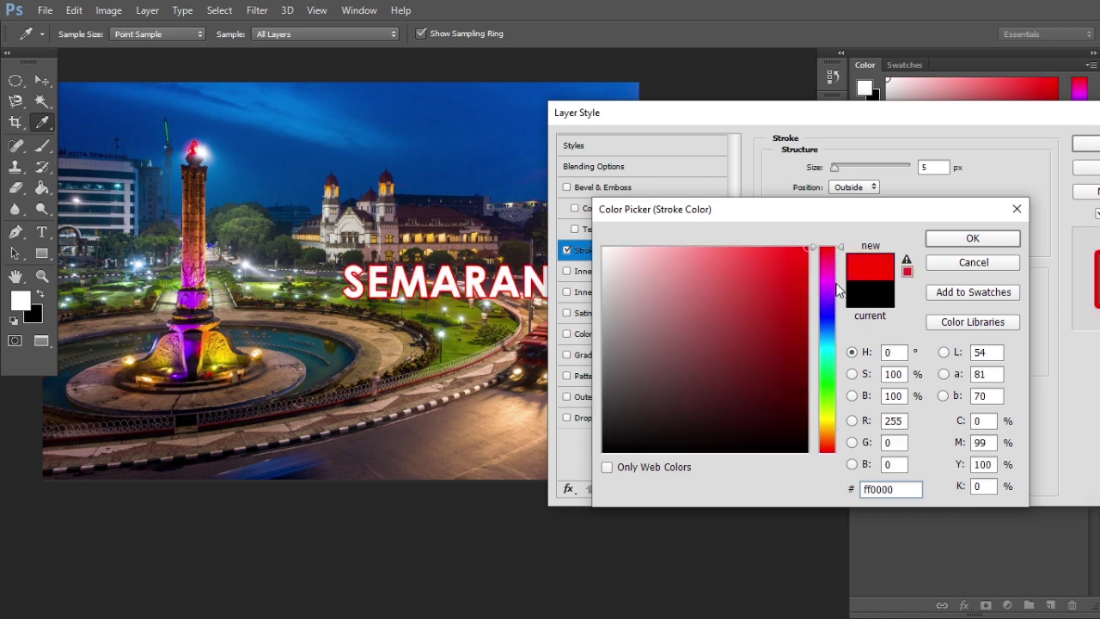
click(972, 239)
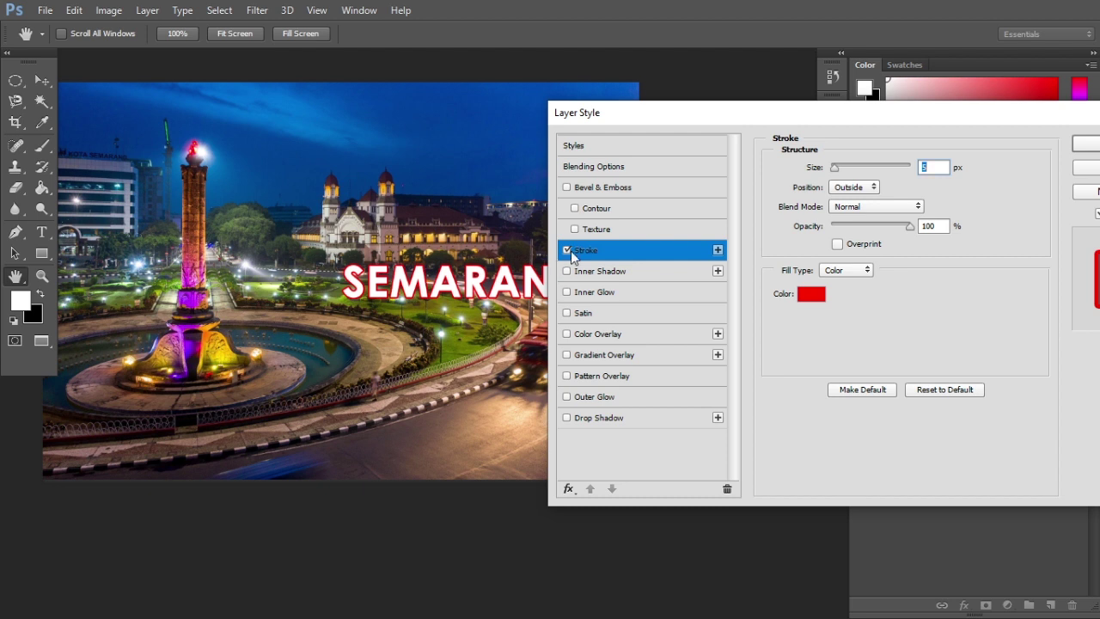
click(568, 251)
Add a Drop Shadow to the SEMARANG title with a 129° angle, 15 px distance and 16 px size.
click(578, 421)
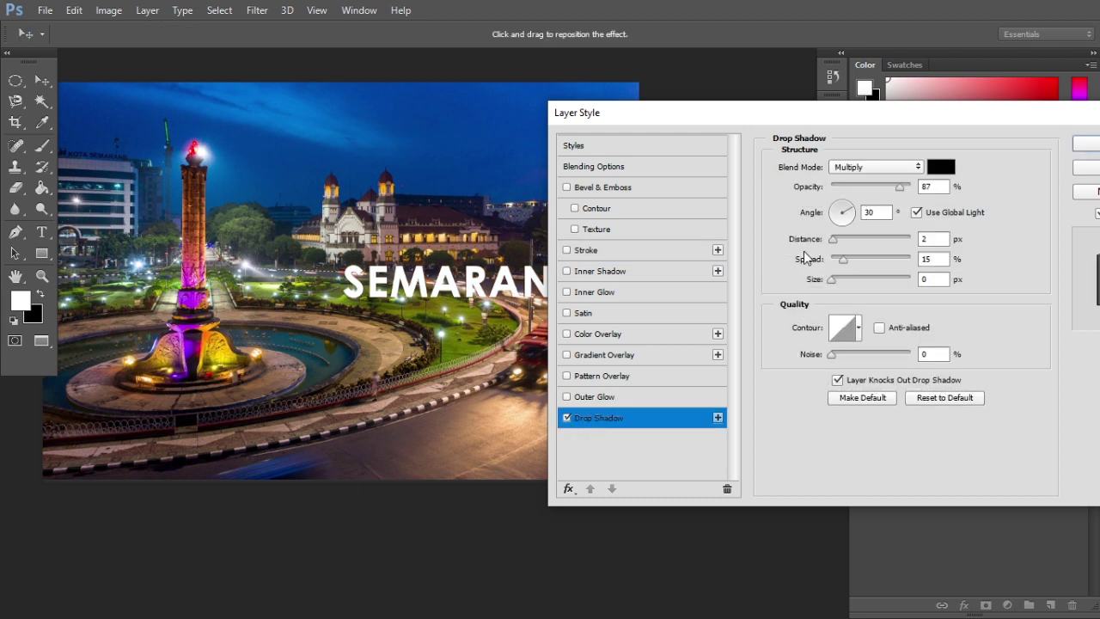
drag(762, 122, 813, 105)
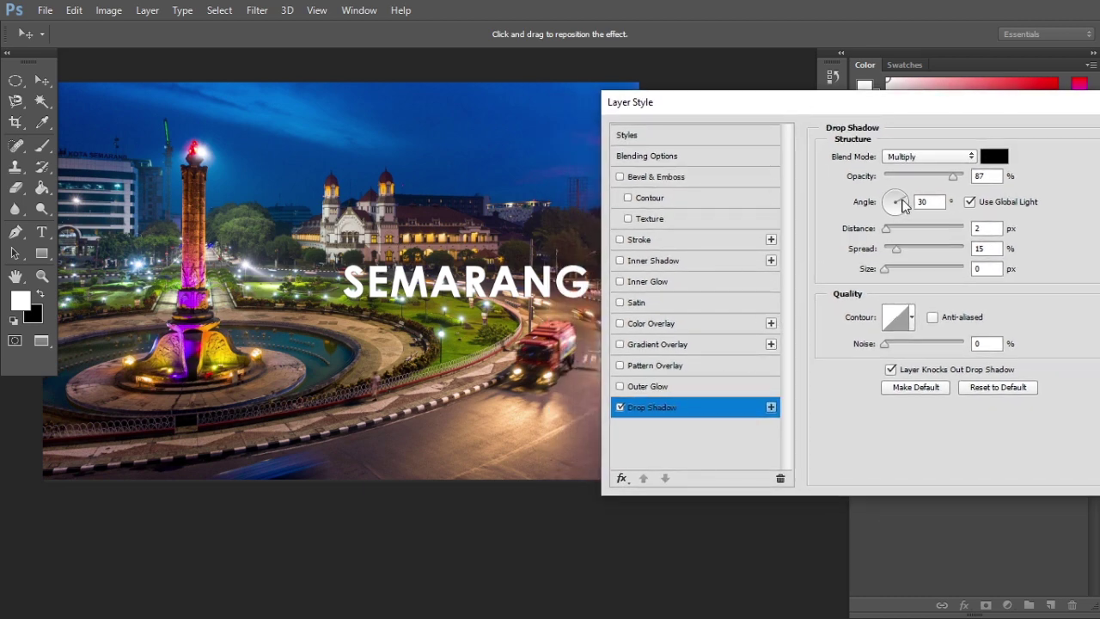
drag(902, 201, 890, 200)
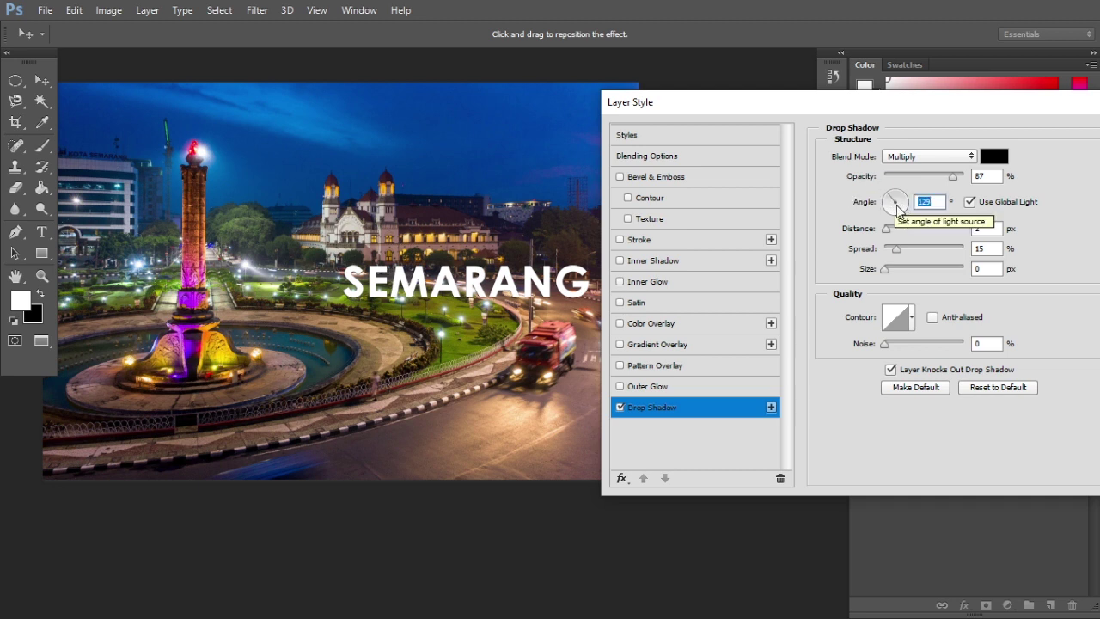
mouse_move(889, 230)
mouse_down()
mouse_move(956, 238)
mouse_move(901, 219)
mouse_up()
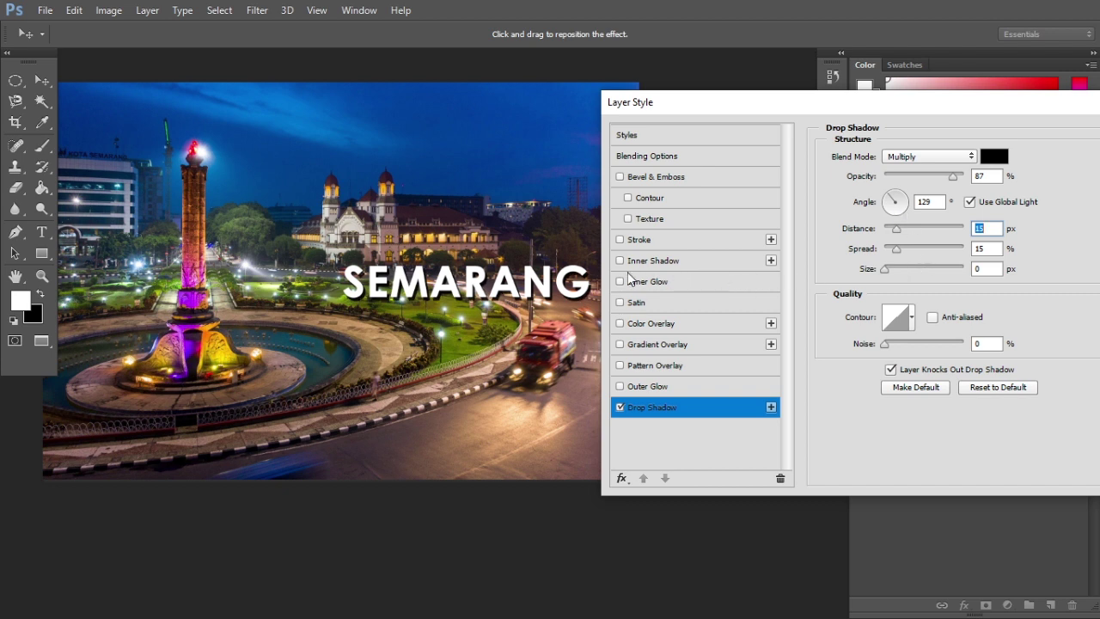
drag(885, 269, 894, 272)
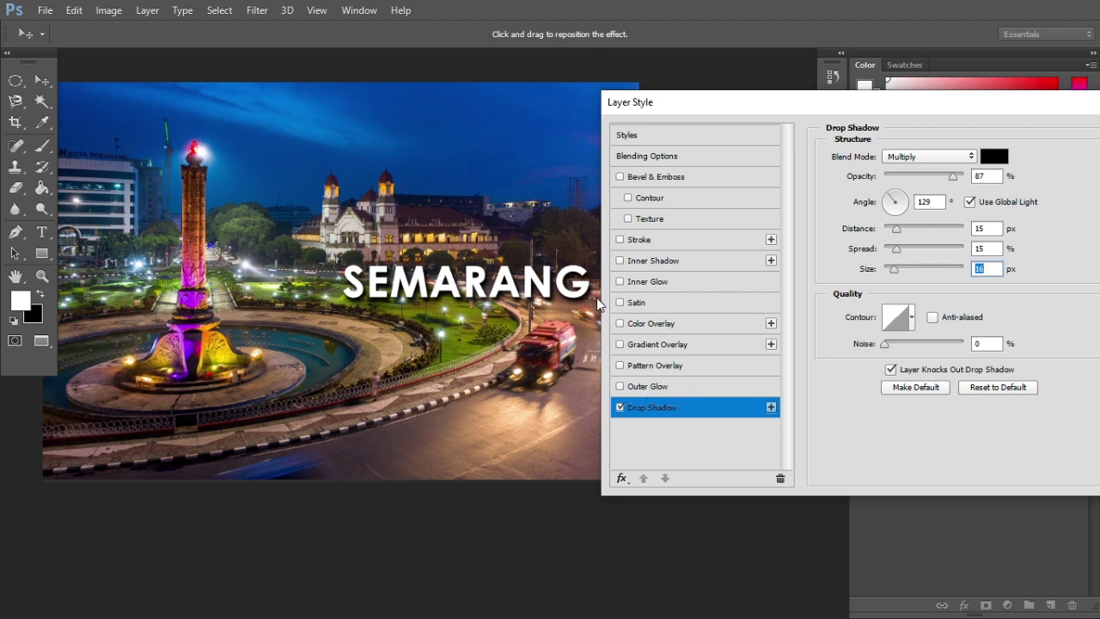
Add an Inner Shadow to the SEMARANG title with its distance set to 13 px.
click(641, 266)
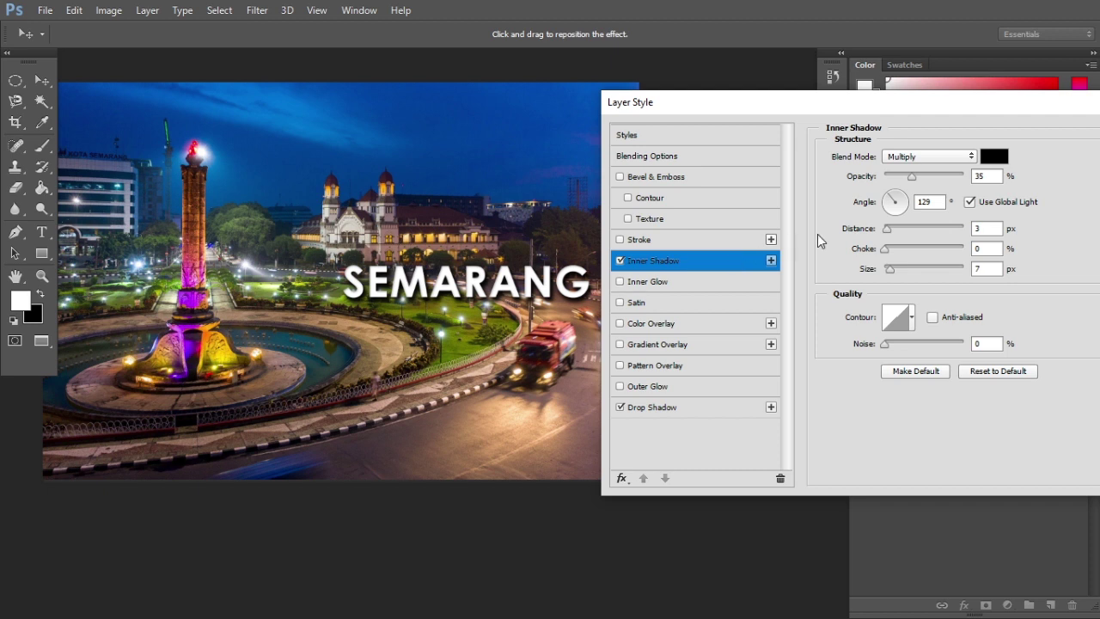
drag(891, 236, 896, 233)
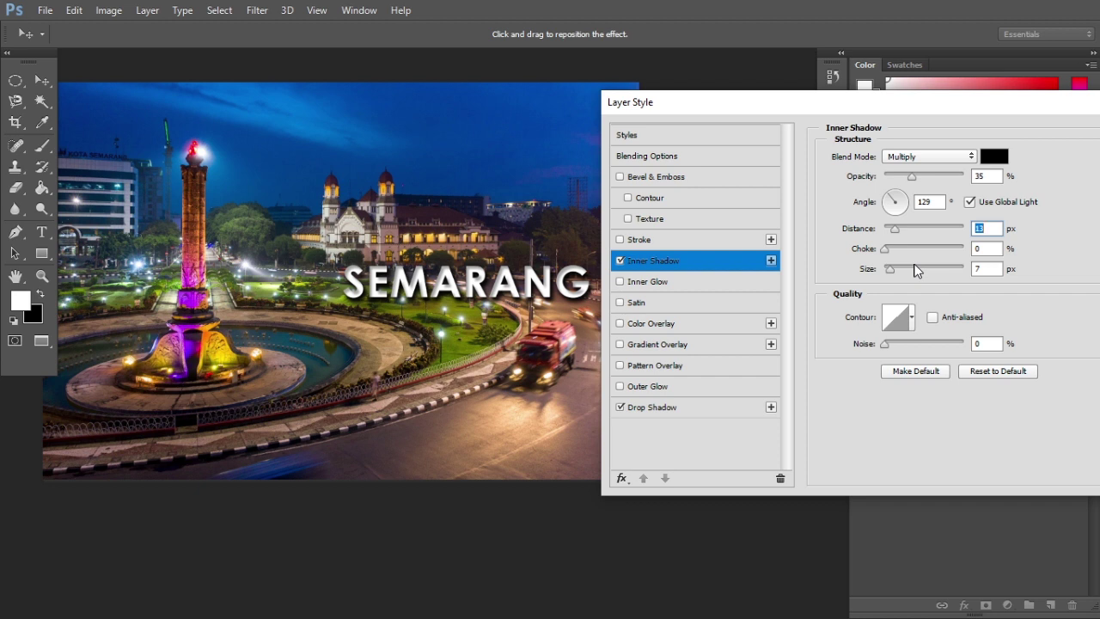
Add Bevel & Emboss to the SEMARANG title and turn off its Drop Shadow.
click(653, 178)
click(621, 408)
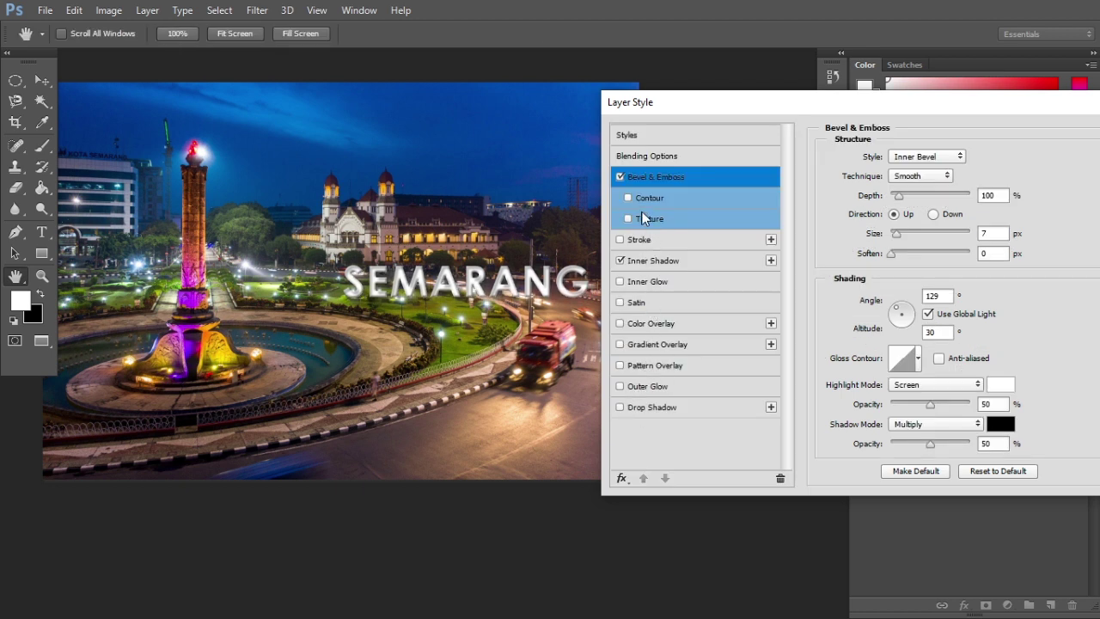
Turn off the title's Inner Shadow, try the Chisel Hard technique for Bevel & Emboss, and turn that effect off.
click(658, 260)
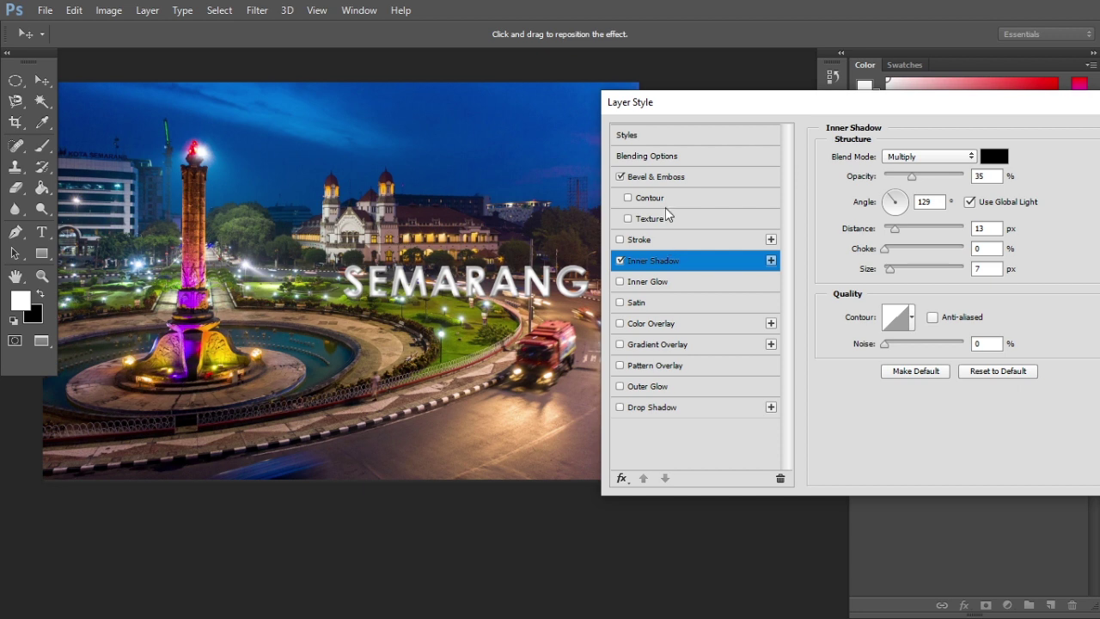
click(667, 178)
click(621, 261)
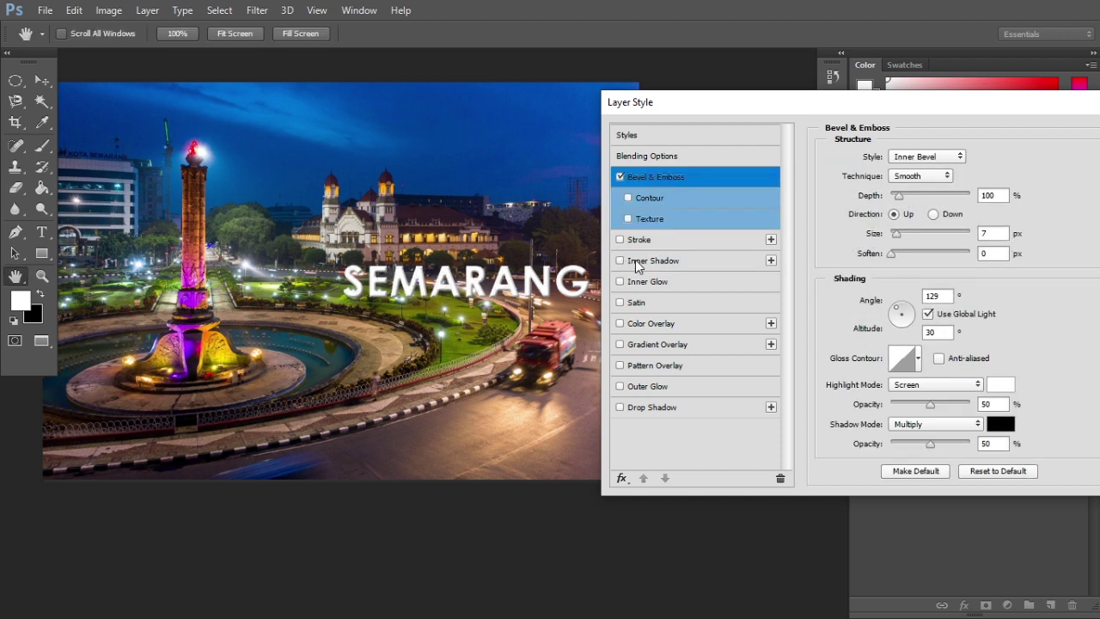
click(948, 178)
click(935, 199)
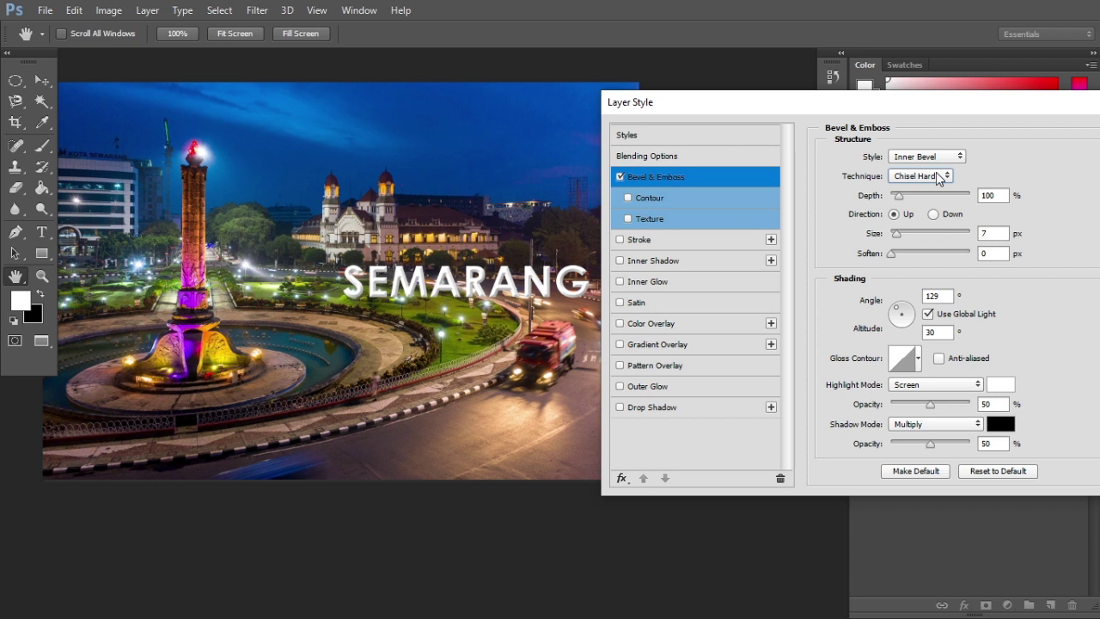
click(620, 176)
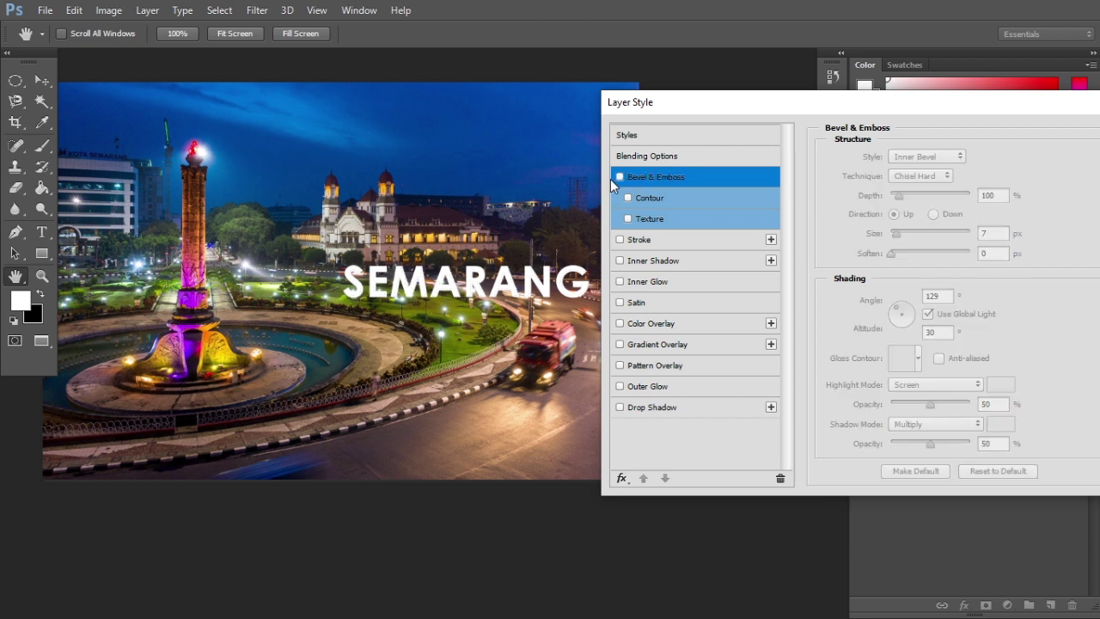
Try the Drop Shadow on the SEMARANG title, view the preset styles, and turn the shadow off.
click(633, 411)
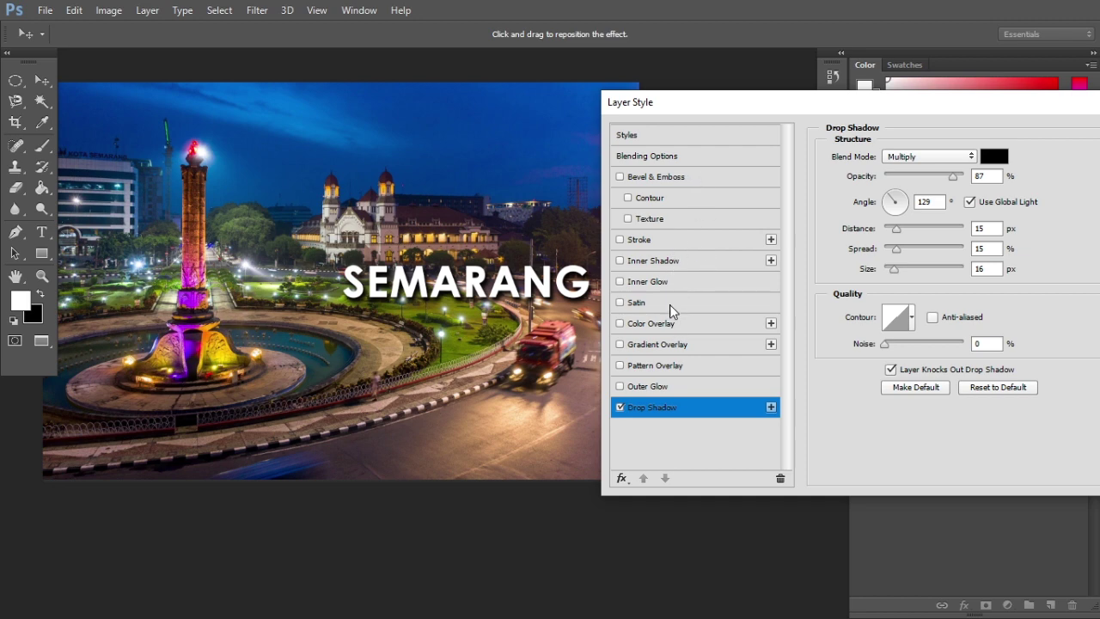
click(640, 134)
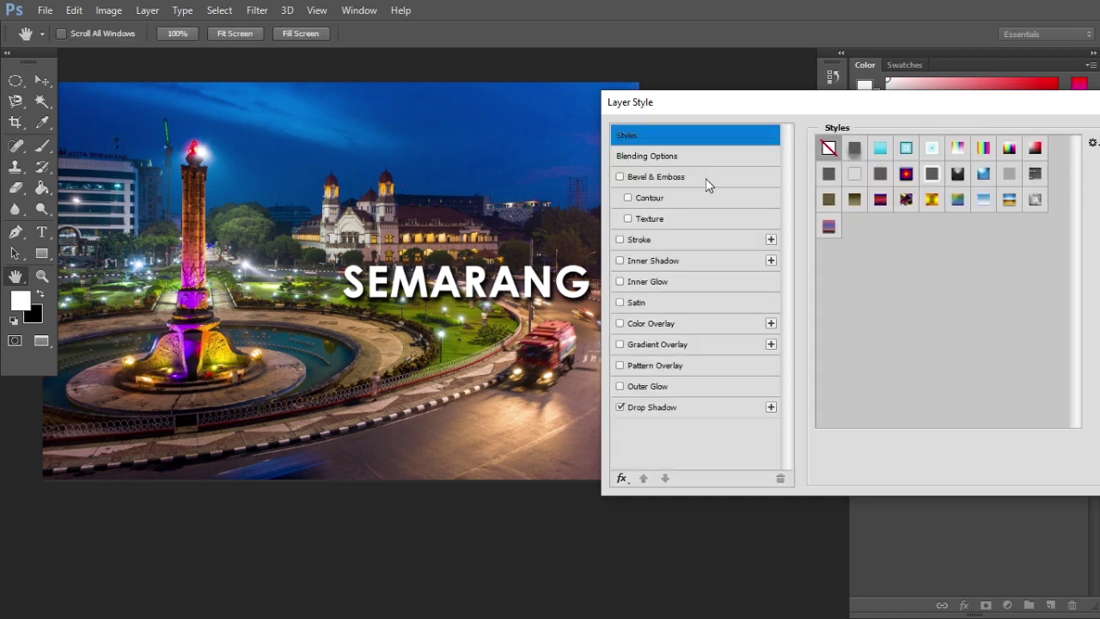
click(624, 406)
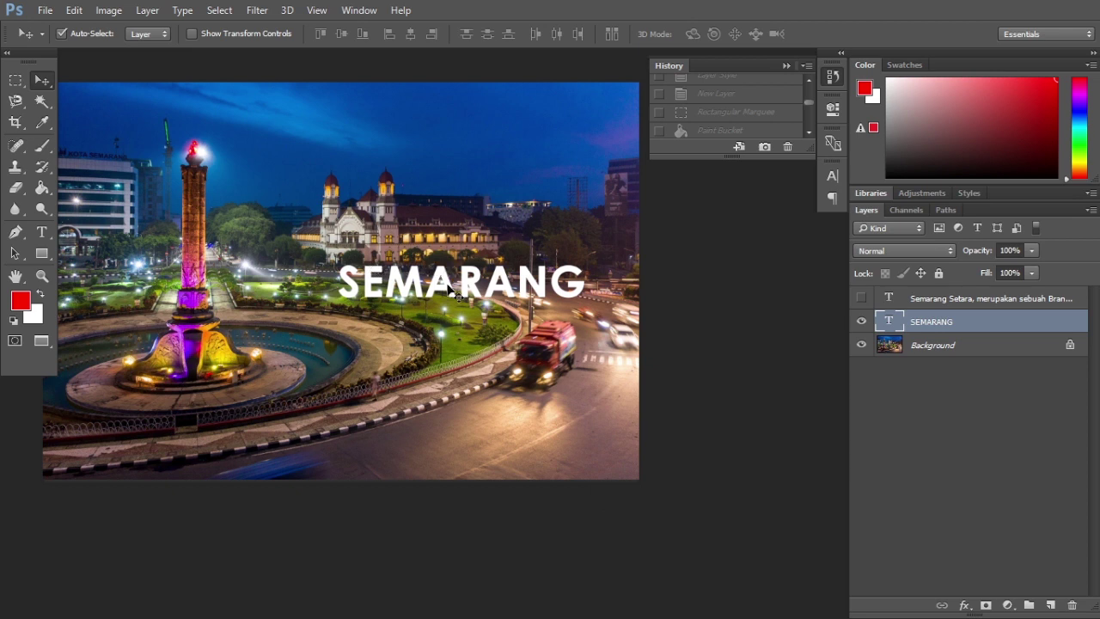
Make a rectangular selection around the SEMARANG title and add a new layer beneath the title layer.
click(449, 288)
drag(378, 317, 403, 325)
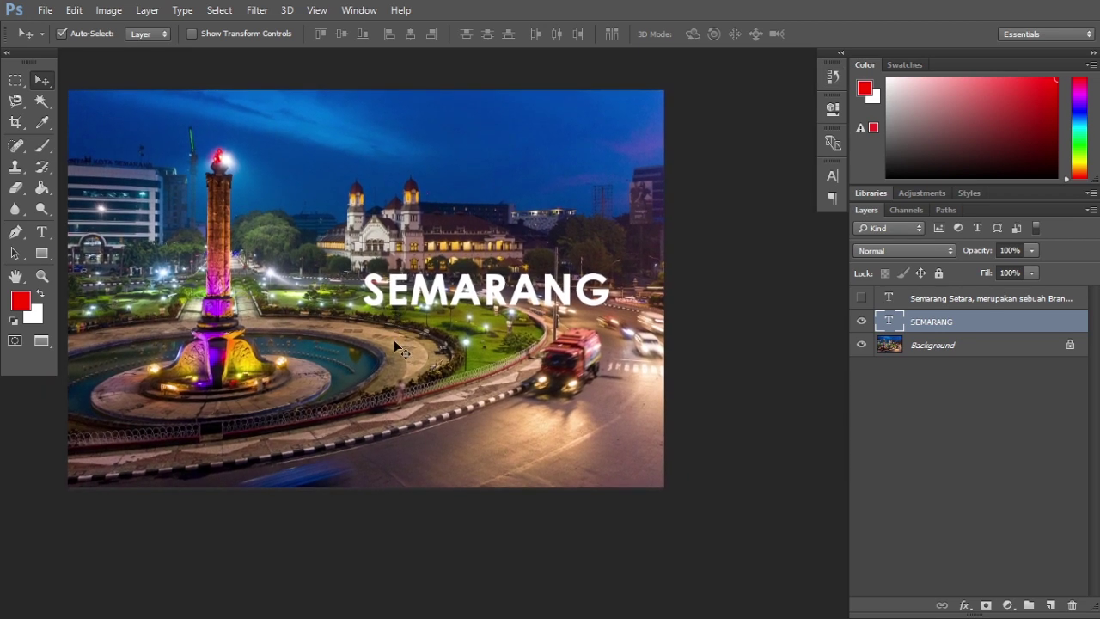
click(19, 82)
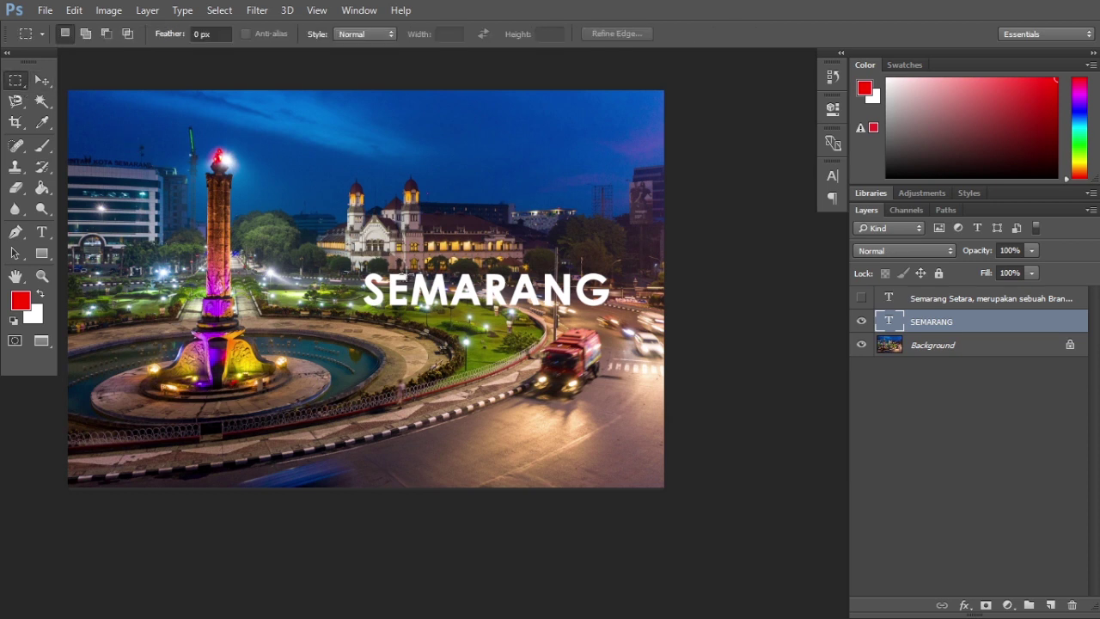
drag(376, 263, 612, 311)
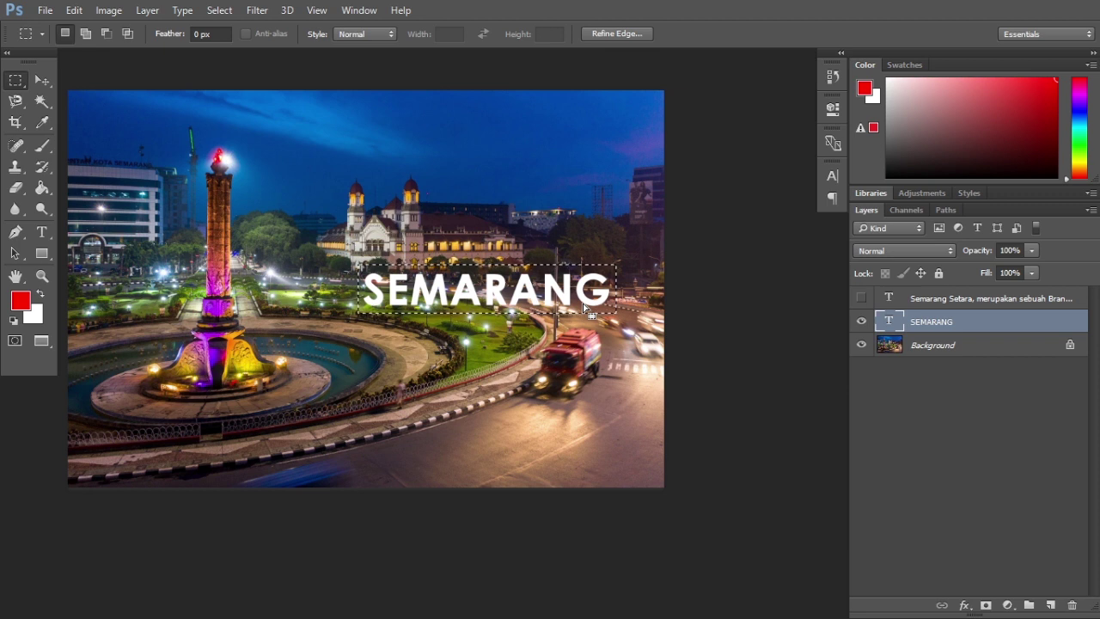
click(1050, 605)
drag(1027, 335, 1024, 361)
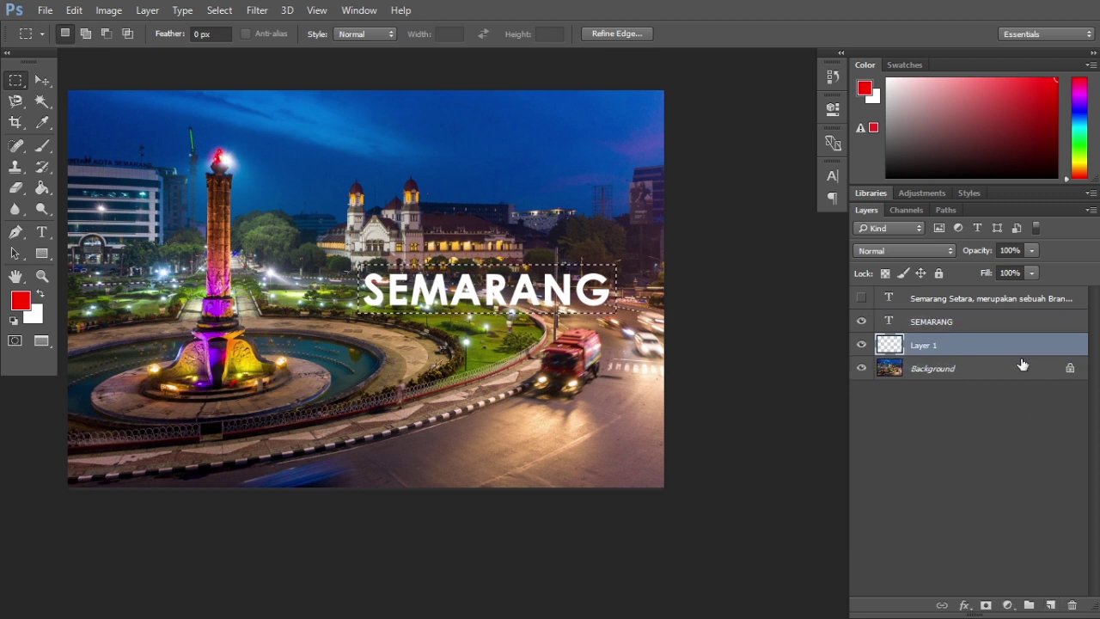
Fill the rectangular selection on Layer 1 with white (#ffffff) using the Paint Bucket, and deselect it.
click(42, 187)
click(20, 300)
text(ffffff)
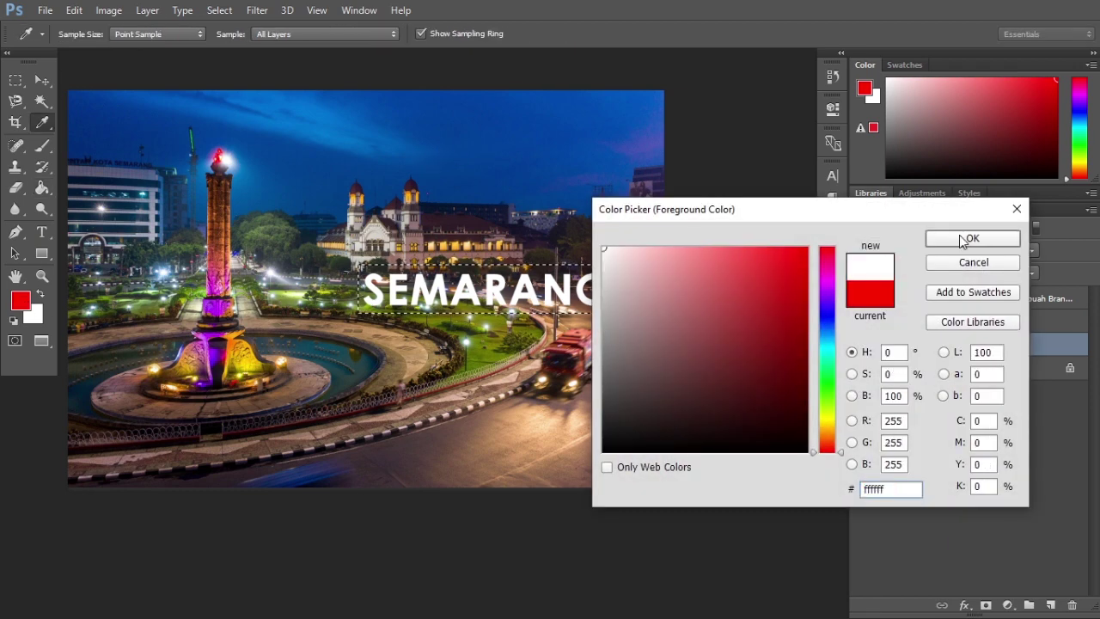
click(972, 238)
click(554, 279)
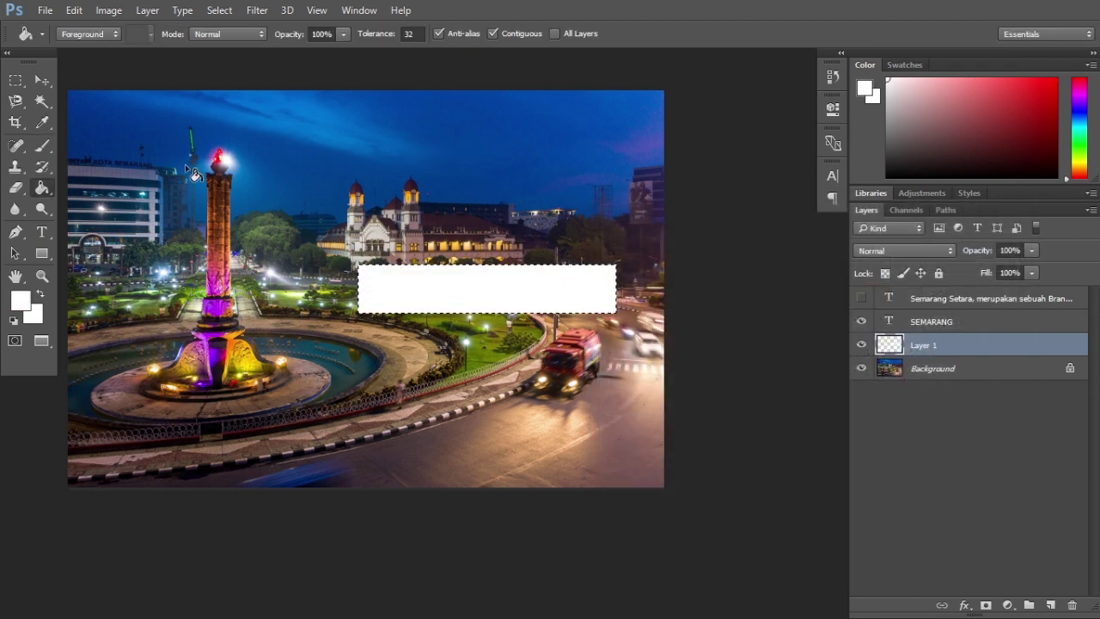
click(43, 77)
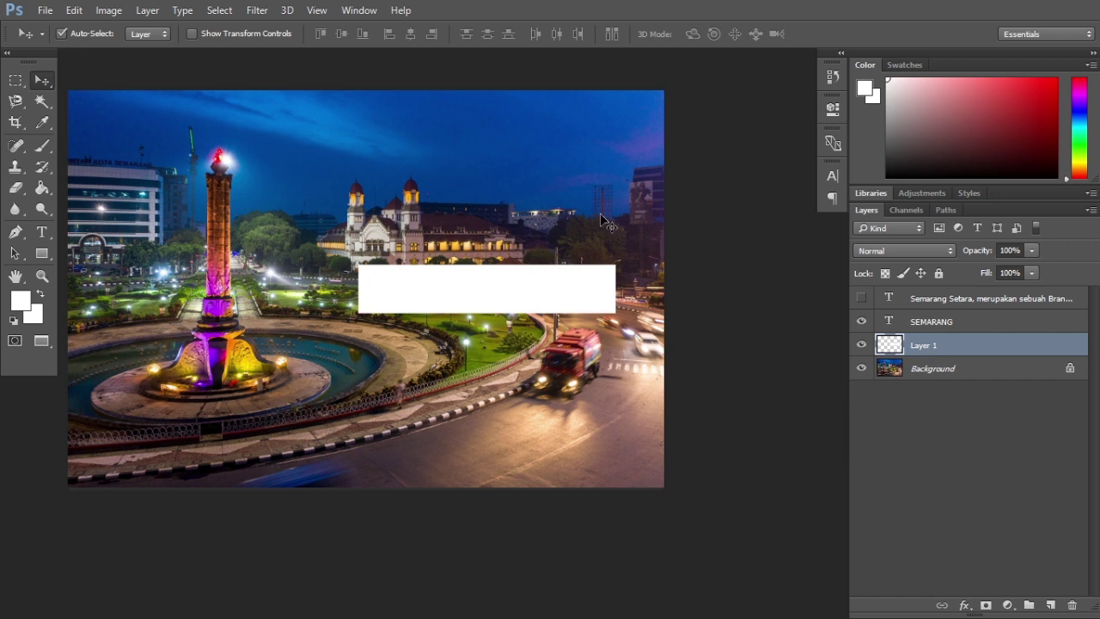
Set the SEMARANG layer's blending options to Shallow knockout and 0% fill opacity.
click(1035, 329)
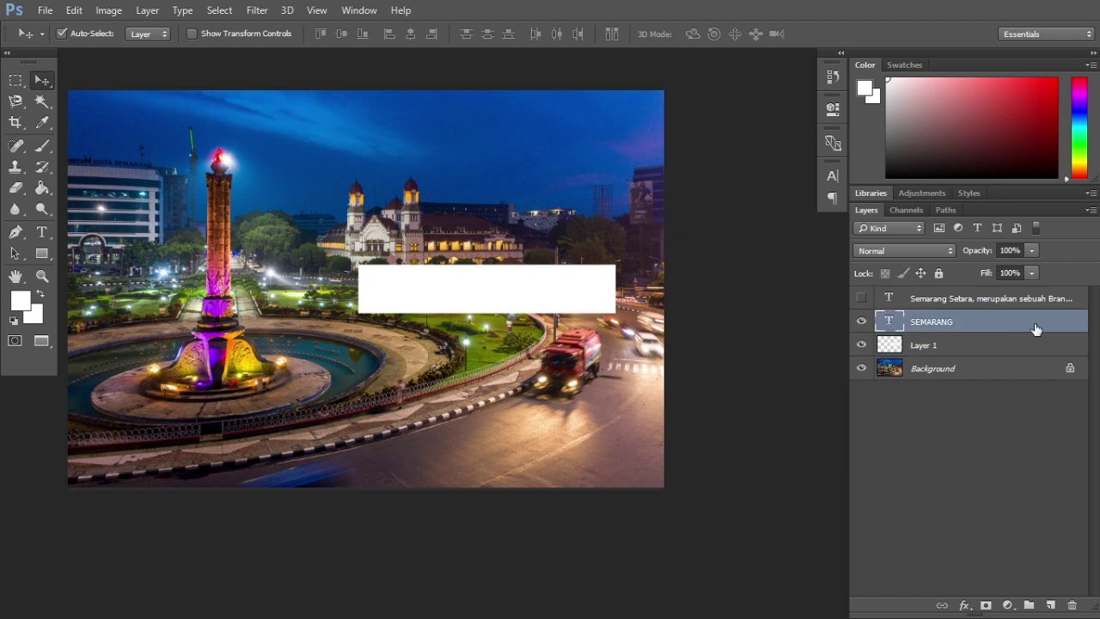
right_click(984, 325)
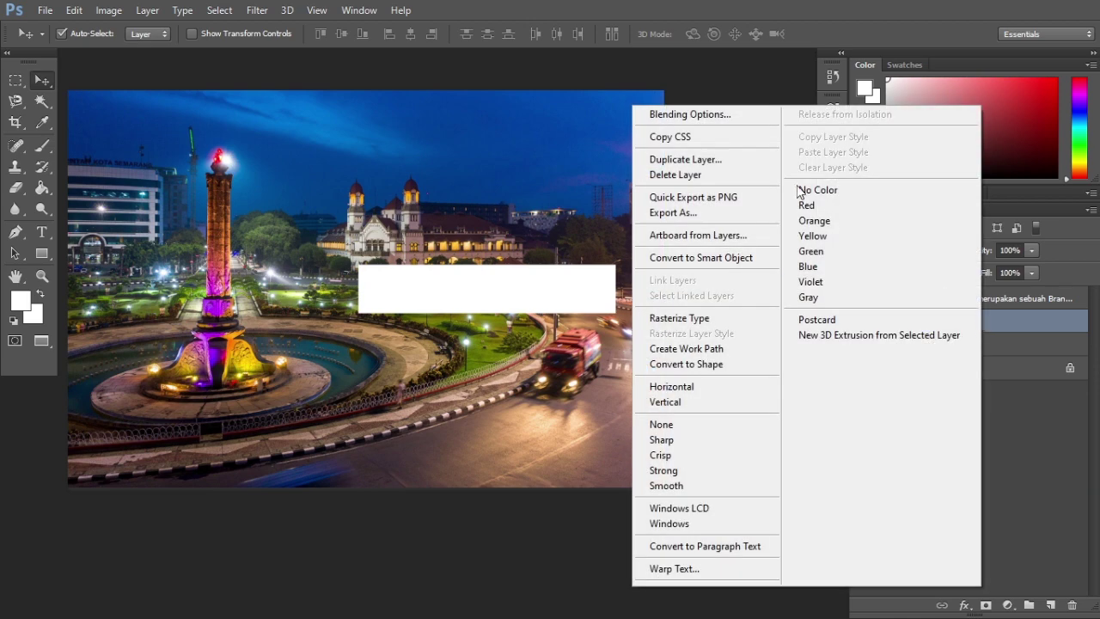
click(1014, 326)
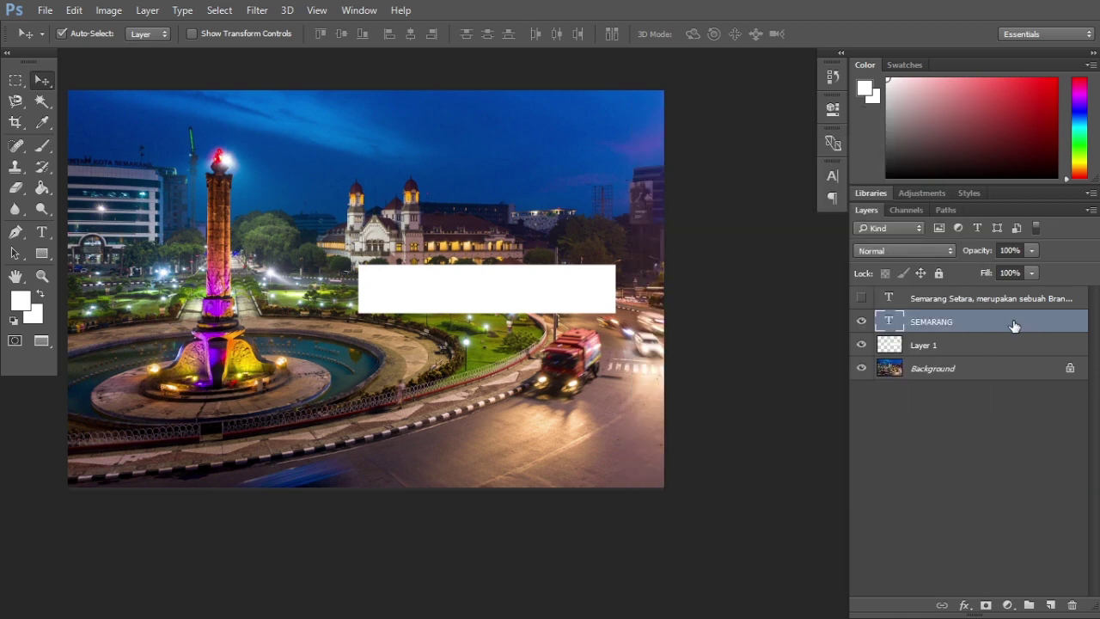
double_click(1014, 326)
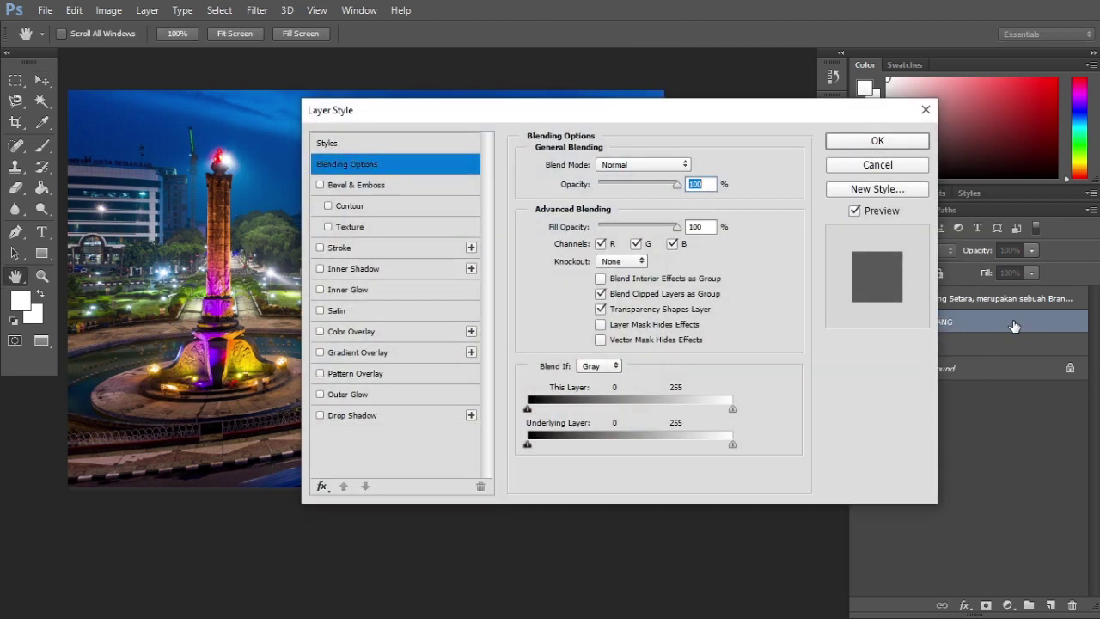
drag(536, 104, 871, 138)
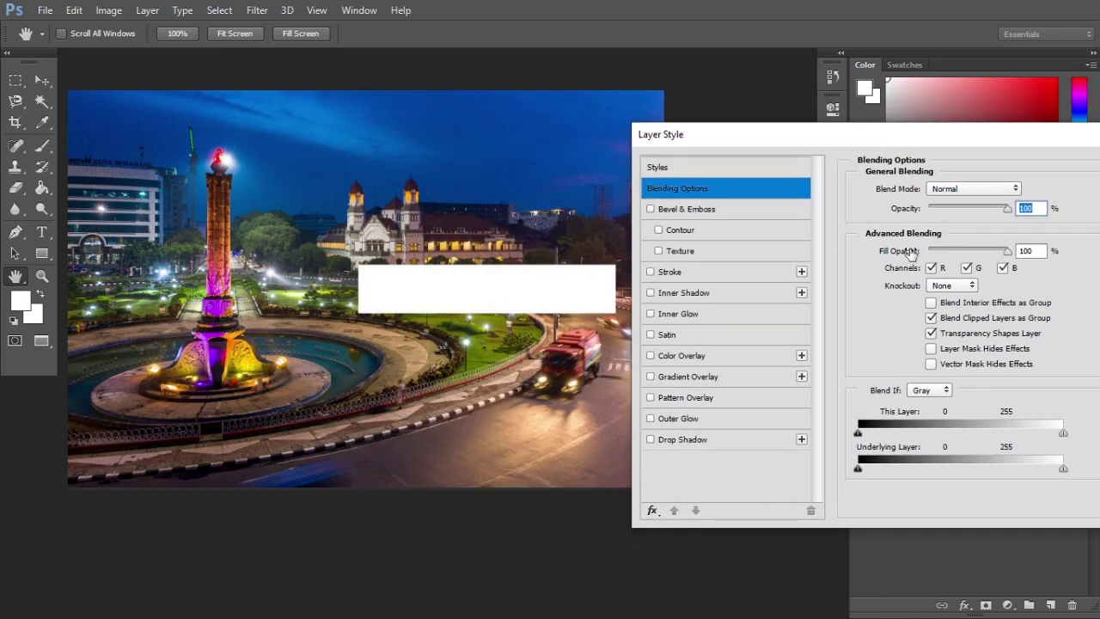
click(954, 286)
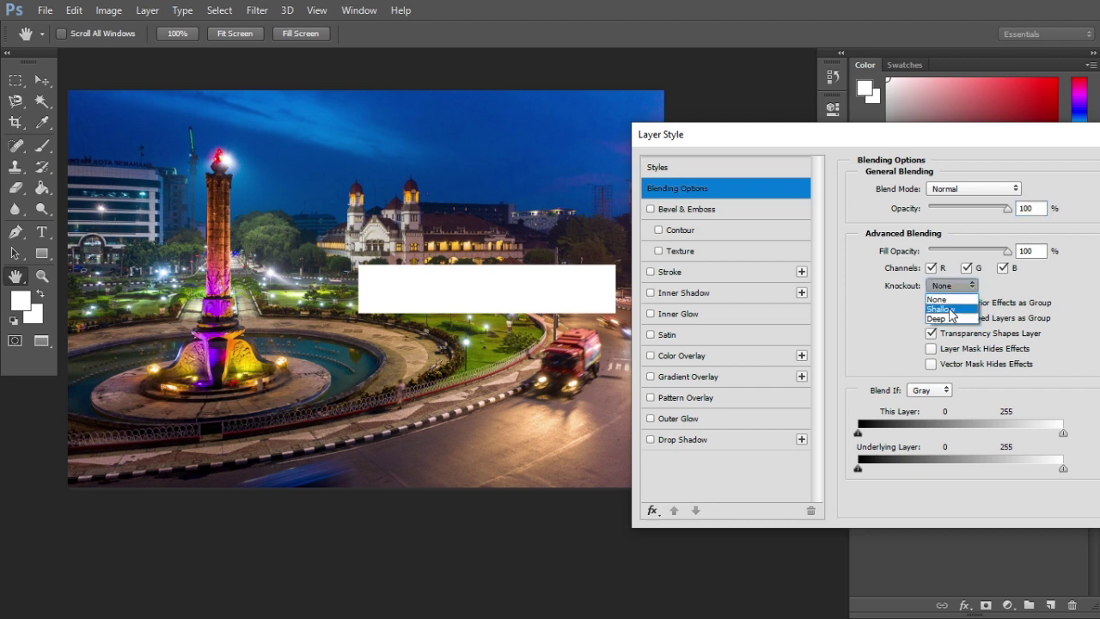
click(941, 308)
drag(1007, 258, 886, 251)
drag(894, 134, 689, 136)
click(997, 183)
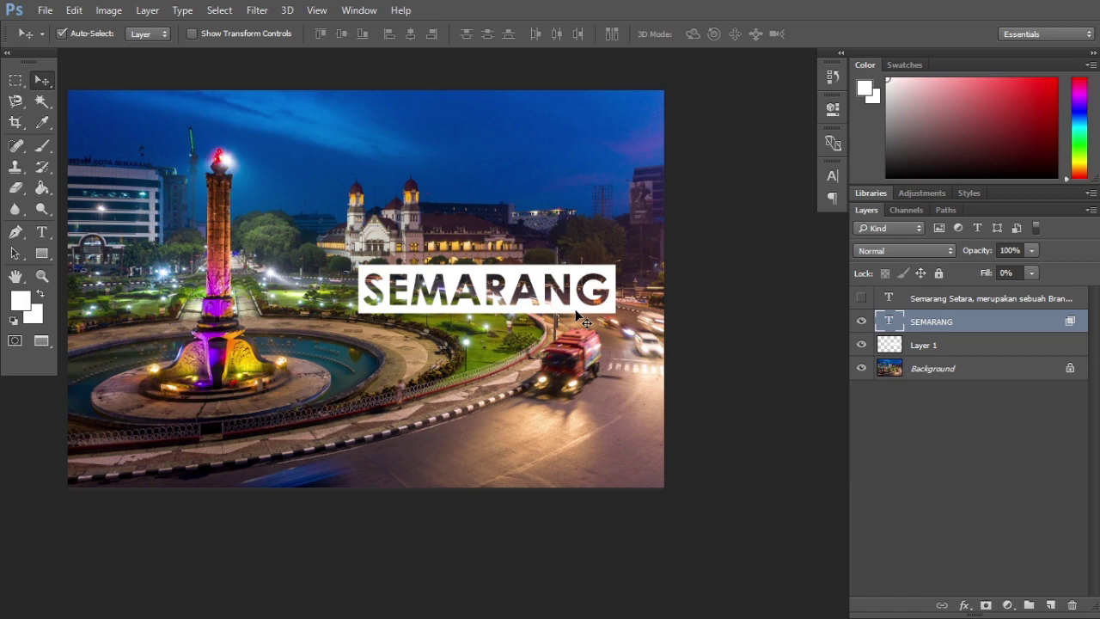
Try moving the white rectangle behind the title, and undo the move.
drag(578, 308, 618, 298)
key(ctrl+z)
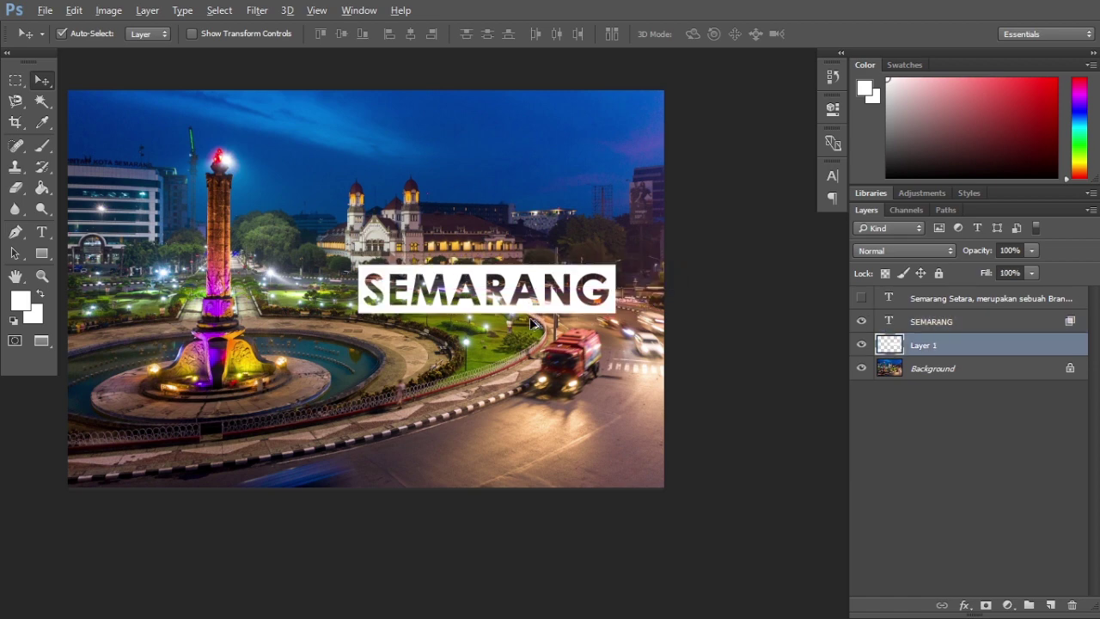
scroll(537, 333, down, 1)
scroll(547, 371, up, 1)
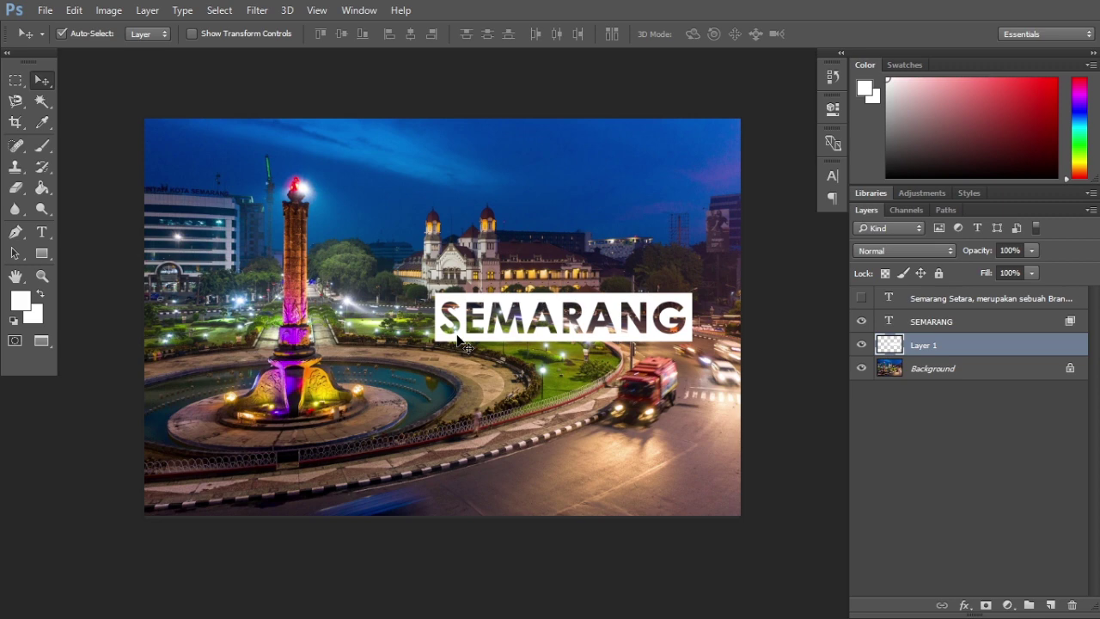
Return to the standard screen mode and open anak.JPG from the file explorer as a separate document.
key(f)
key(f)
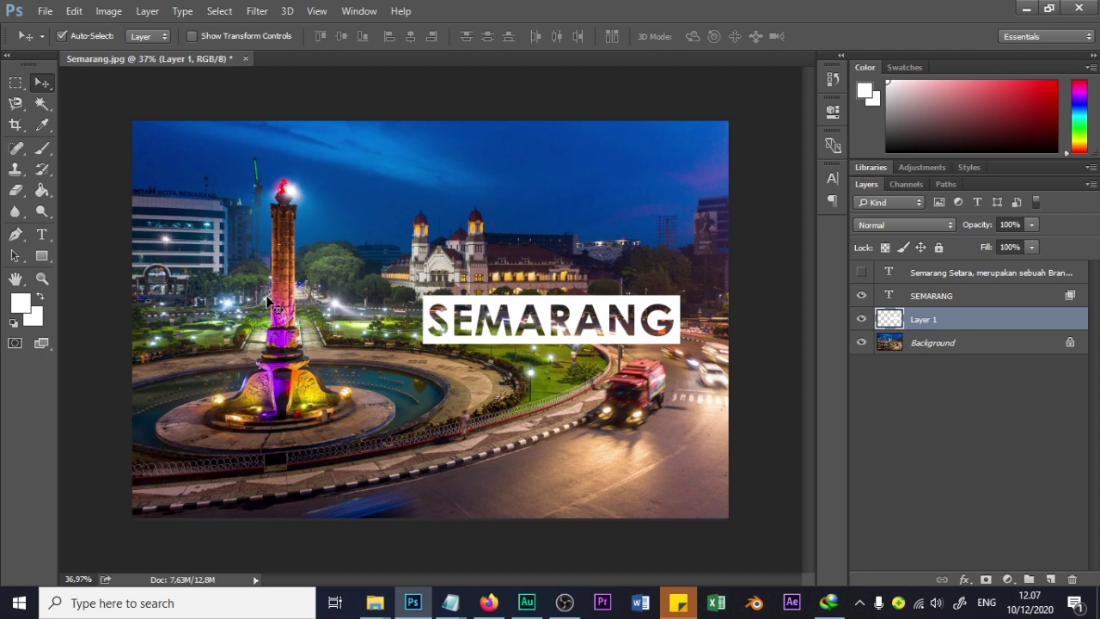
mouse_move(385, 604)
click(422, 526)
click(292, 206)
drag(292, 206, 531, 30)
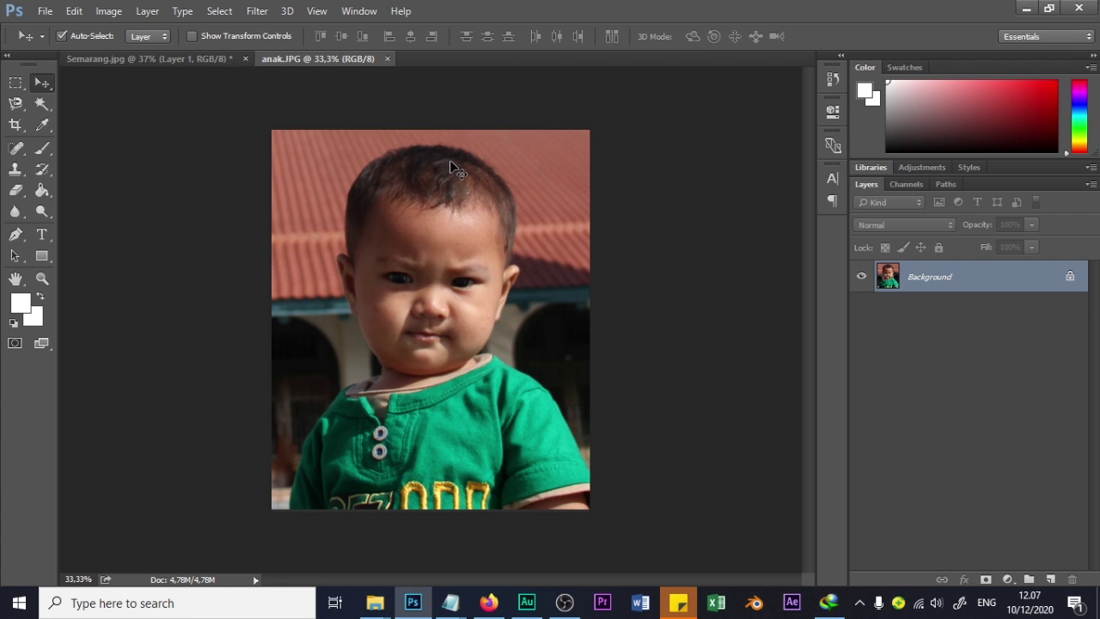
Cut the child out of the background with a layer mask and save the document as fileAsli.psd.
click(15, 105)
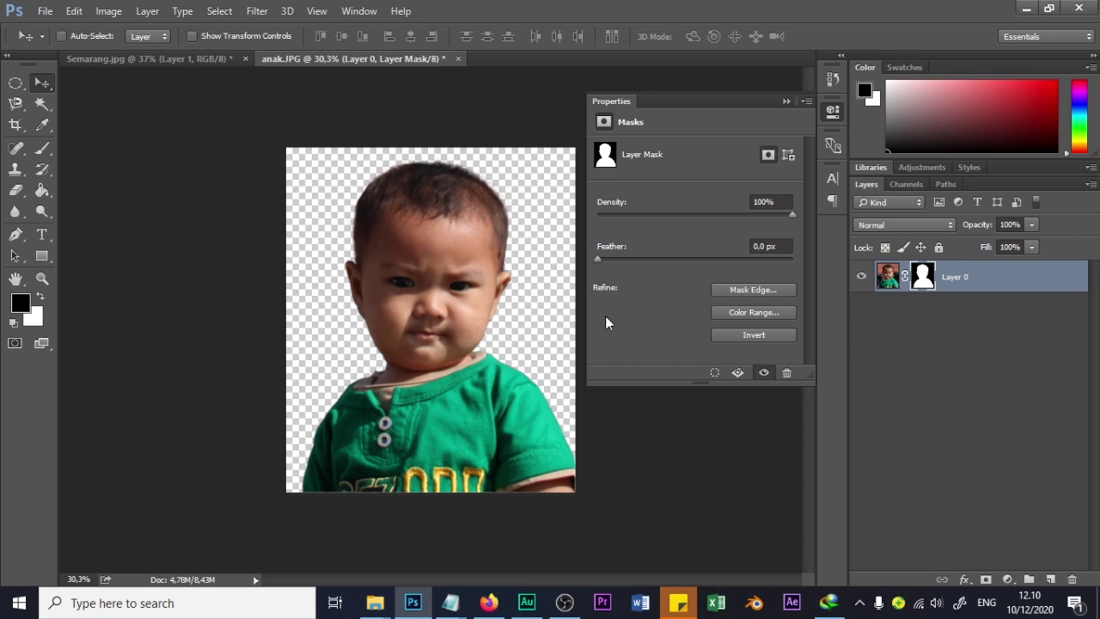
key(ctrl+shift+s)
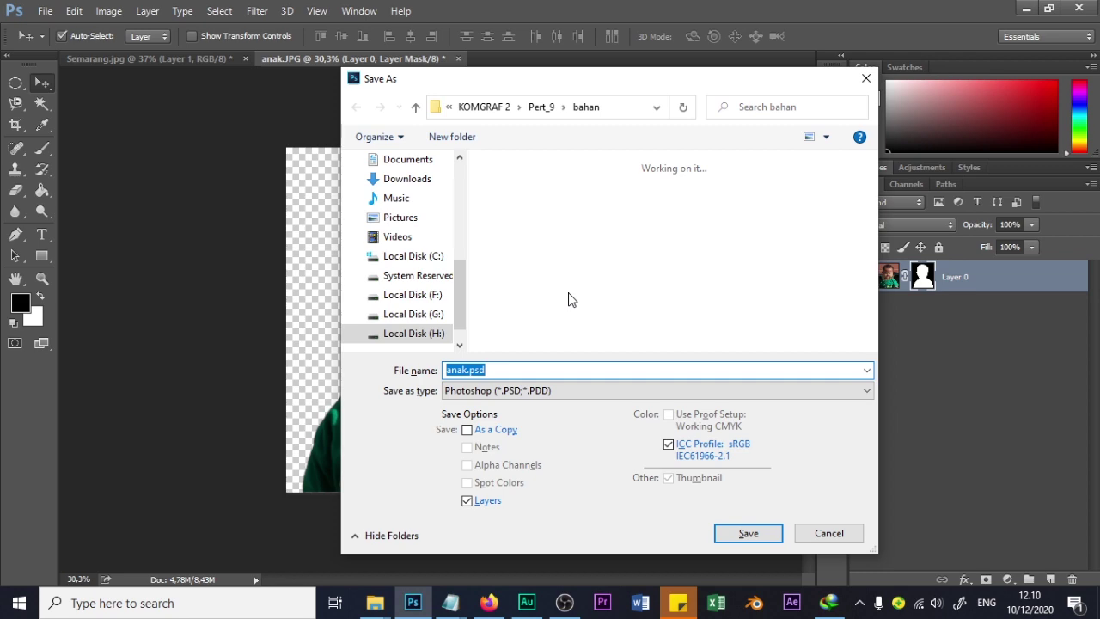
text(file)
text(edit)
key(Return)
click(735, 177)
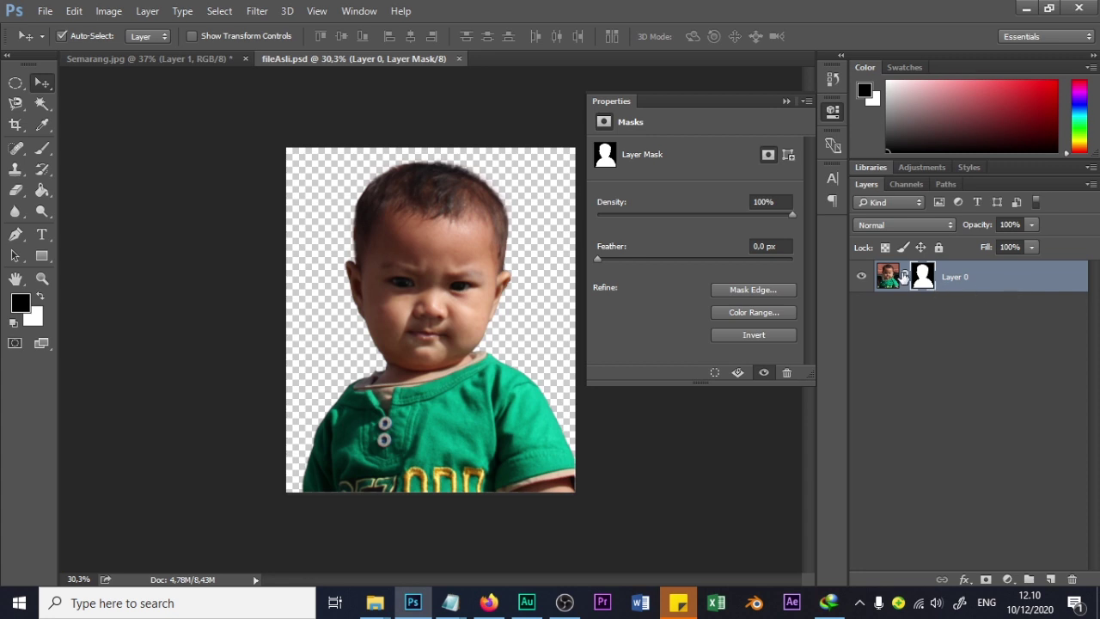
Duplicate the masked Layer 0 and hide the original layer.
drag(994, 287, 1051, 579)
click(861, 308)
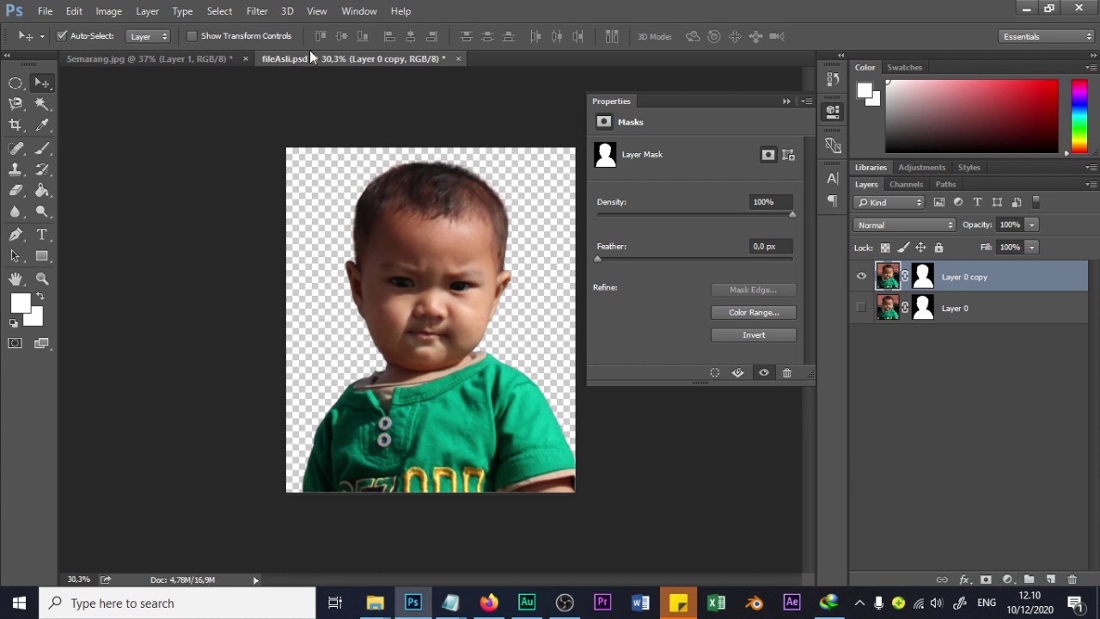
click(258, 12)
mouse_move(338, 193)
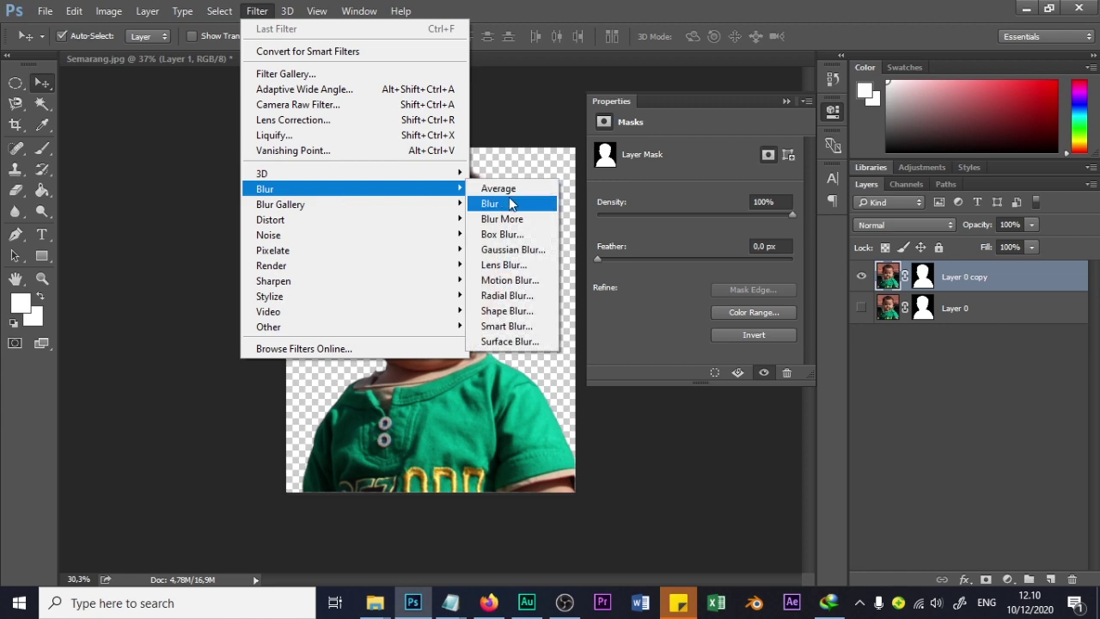
click(513, 250)
click(258, 12)
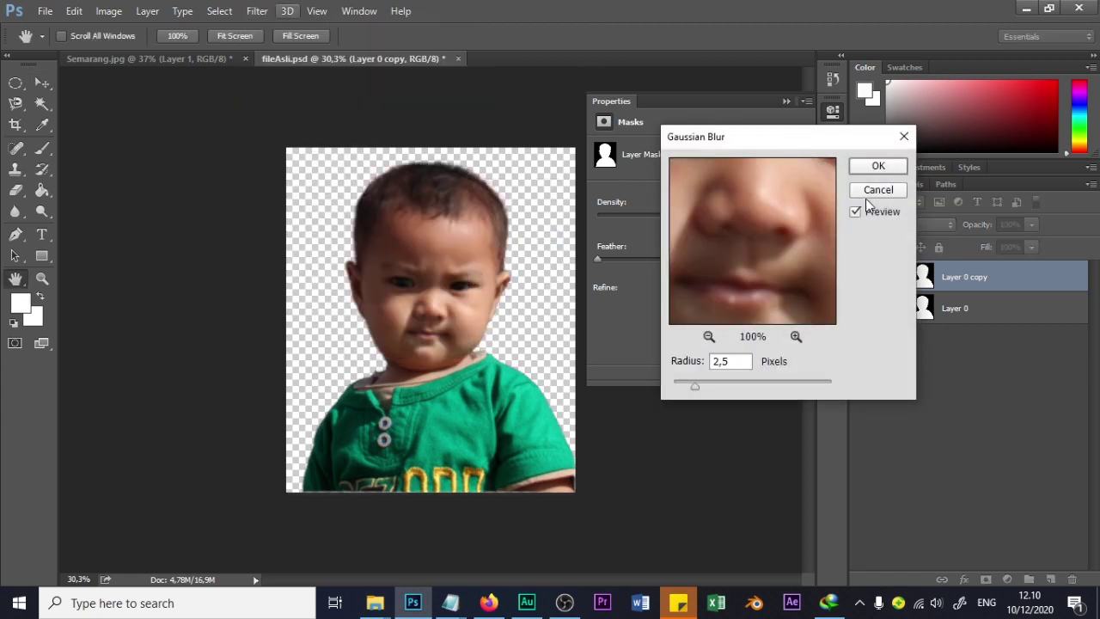
click(868, 194)
Apply a Gaussian Blur with a reduced radius to the Layer 0 copy.
click(257, 11)
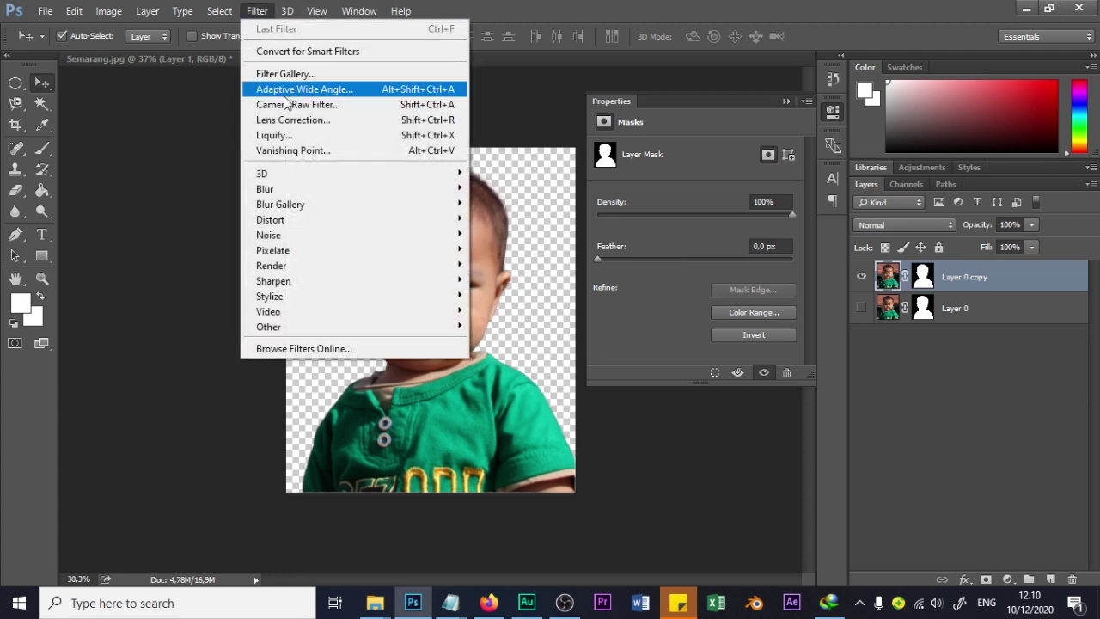
mouse_move(324, 193)
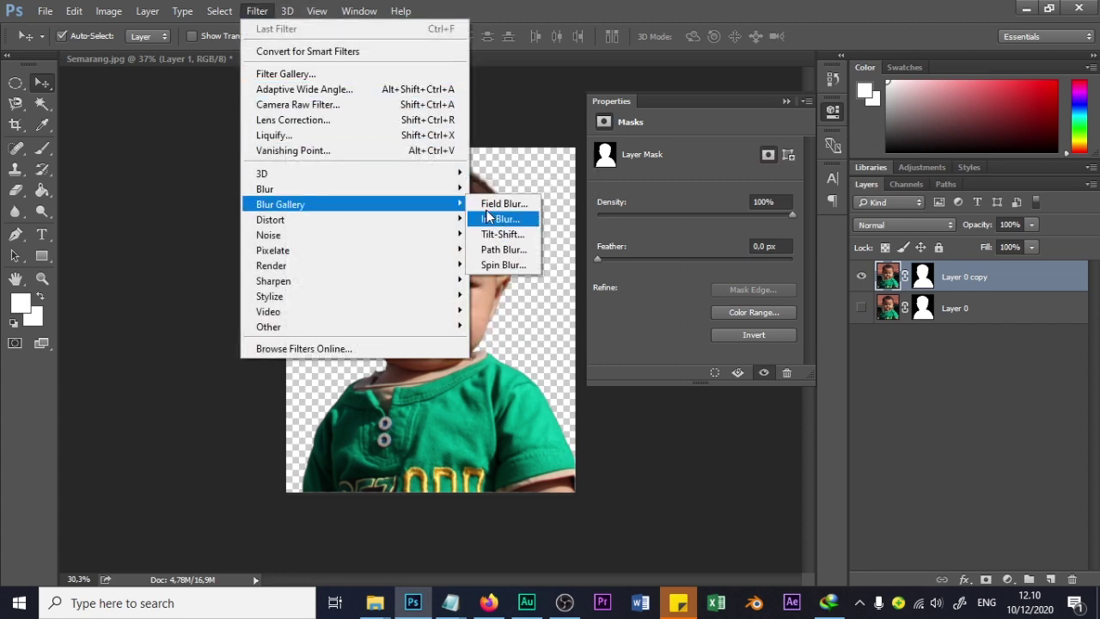
click(513, 249)
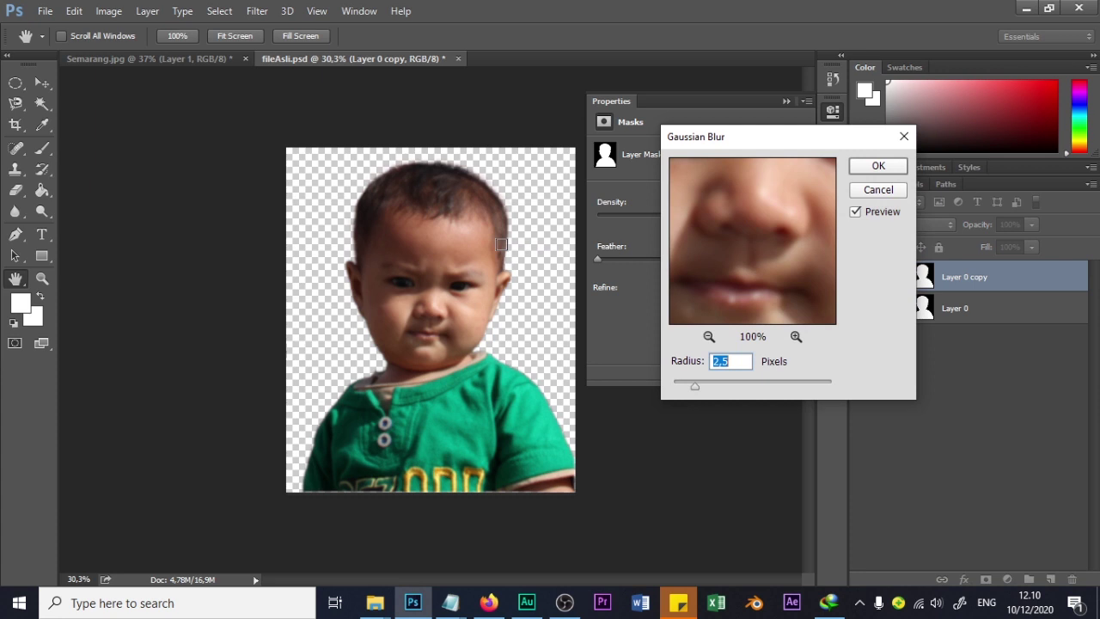
drag(695, 385, 684, 387)
drag(688, 391, 689, 387)
click(878, 169)
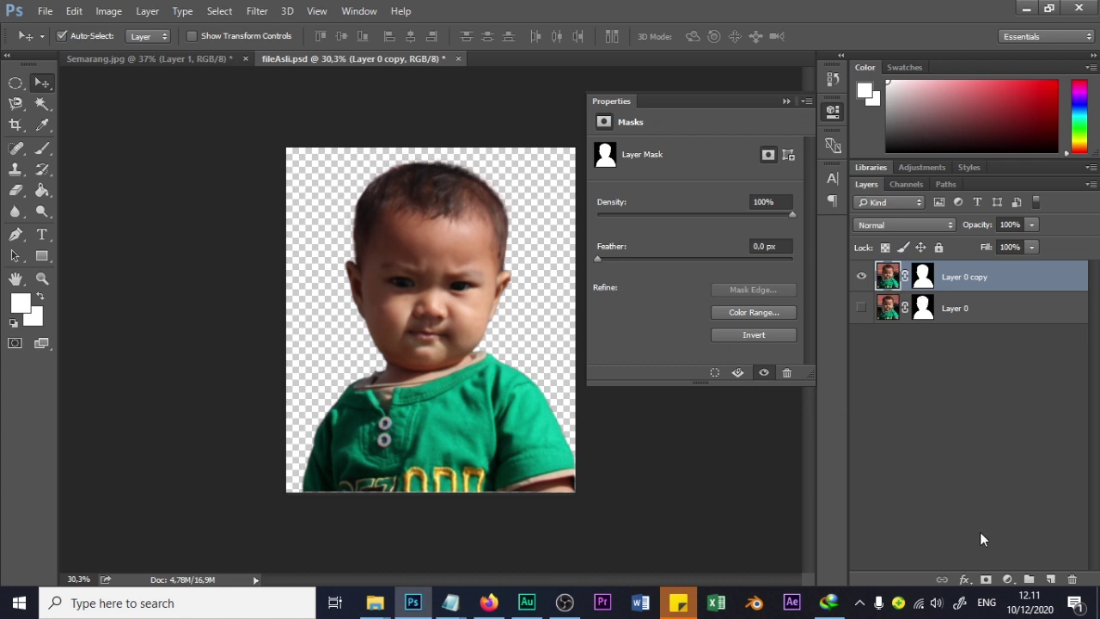
Add a Black & White adjustment layer above Layer 0 copy, with Yellows at 131 and Greens at -4.
click(1008, 579)
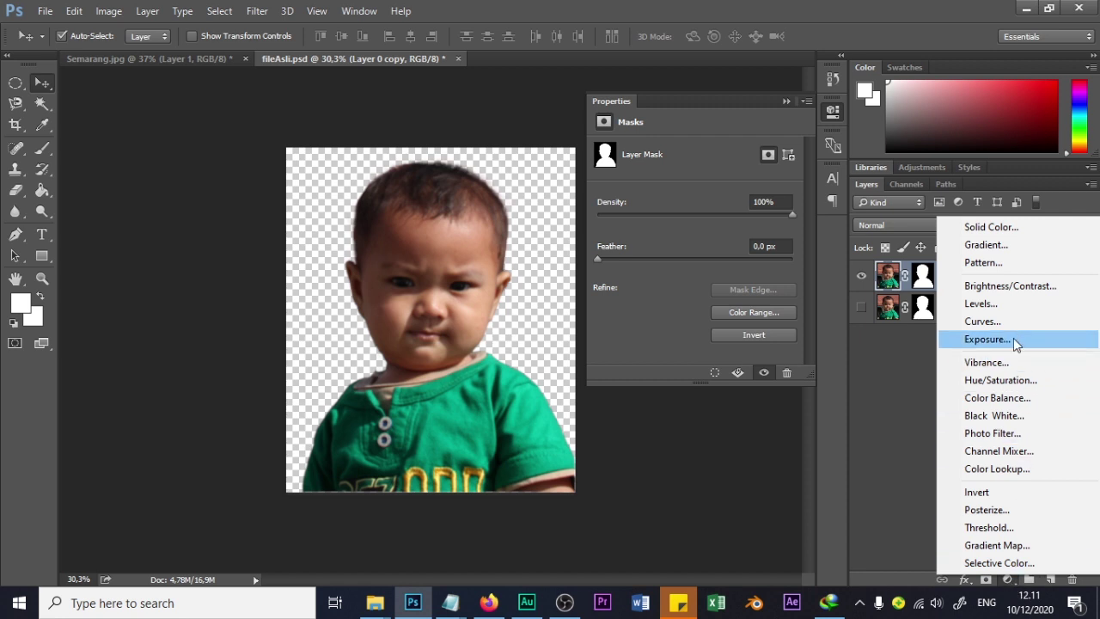
click(1002, 415)
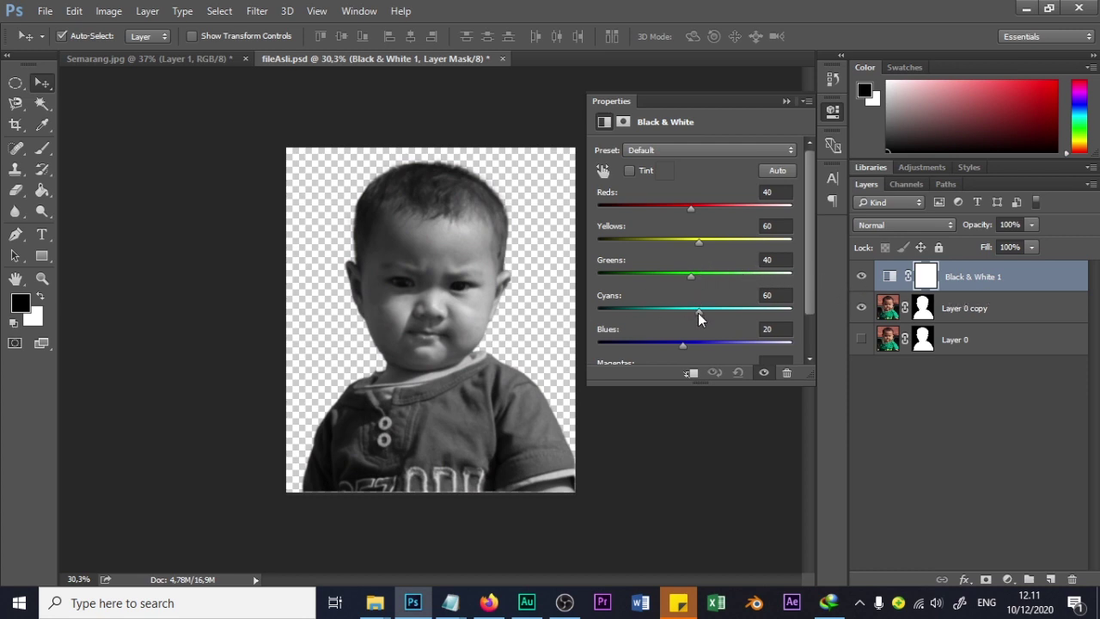
drag(692, 276, 727, 241)
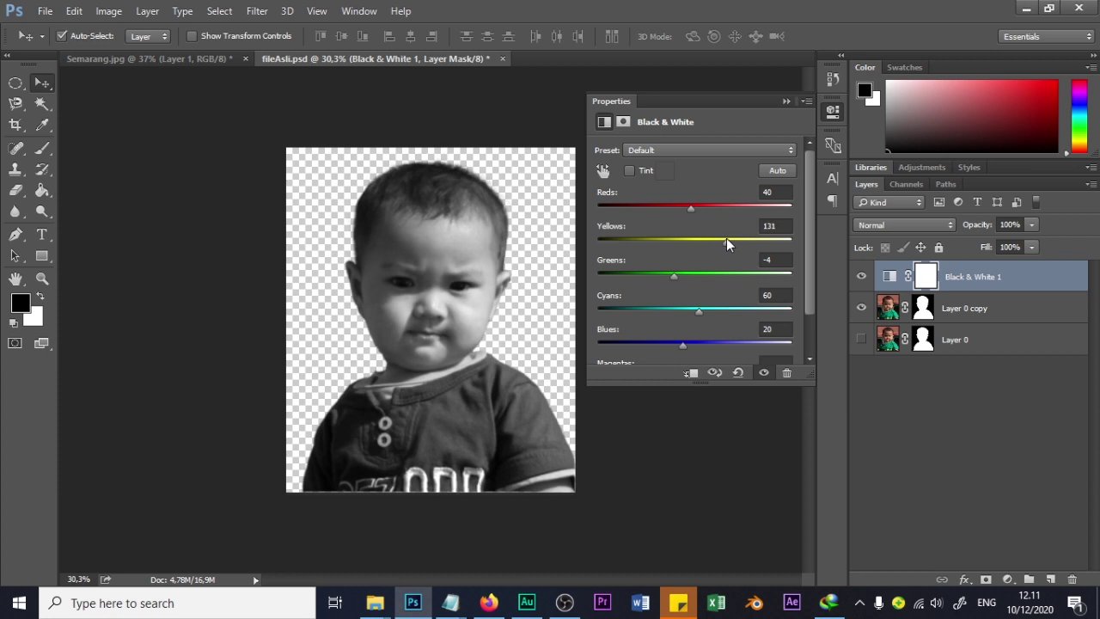
Add a Levels adjustment layer with the white input at 231 and a slightly raised black input to increase the contrast.
click(1008, 579)
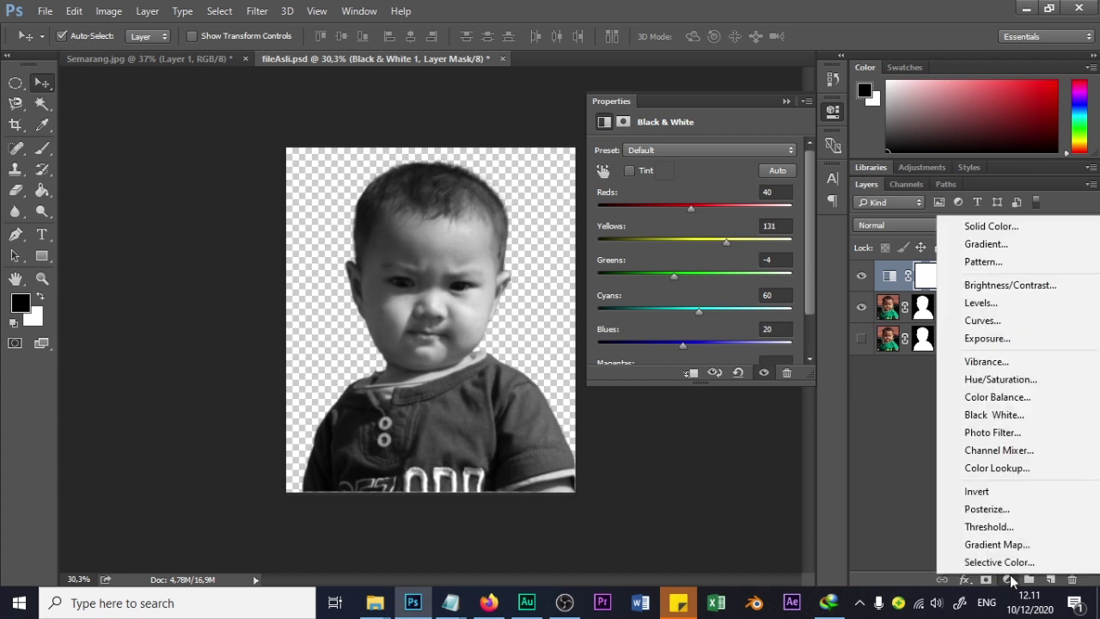
click(1006, 304)
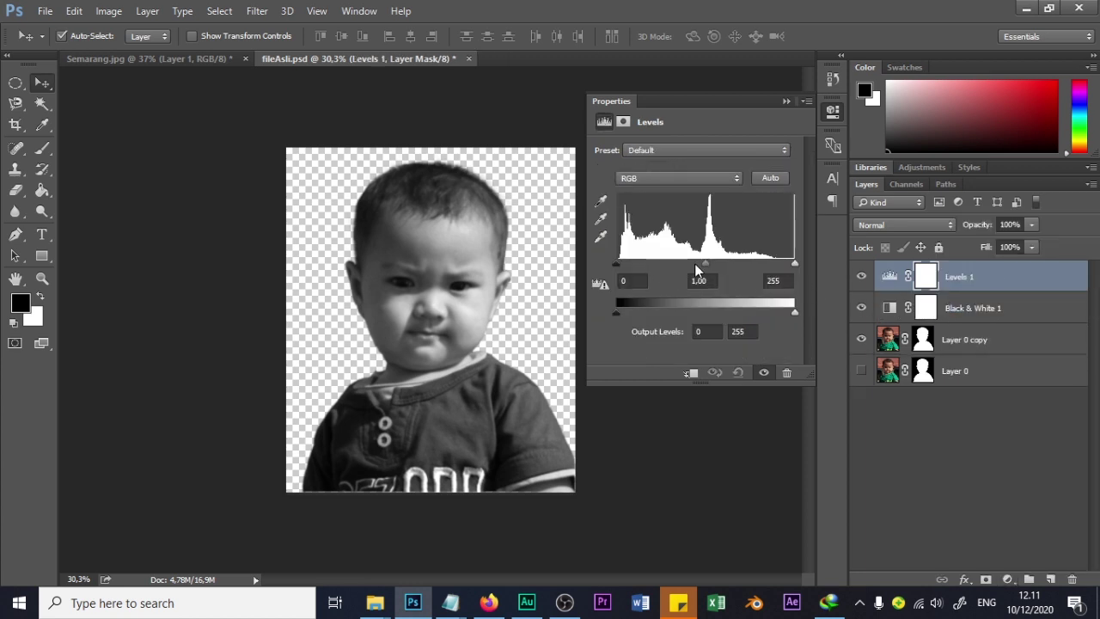
drag(789, 259, 778, 261)
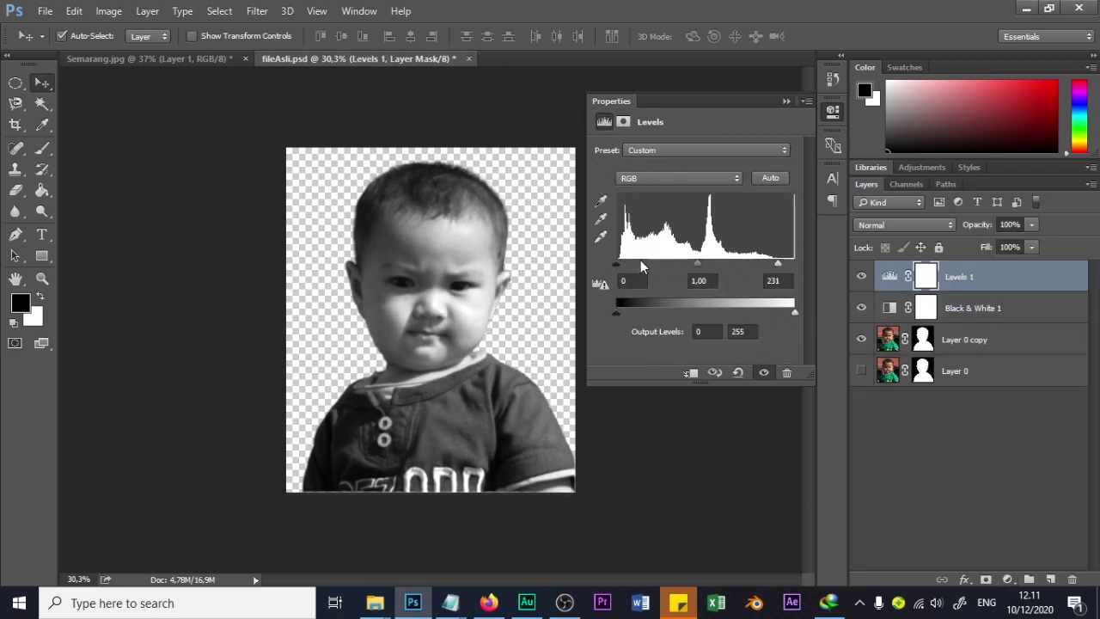
drag(616, 261, 628, 264)
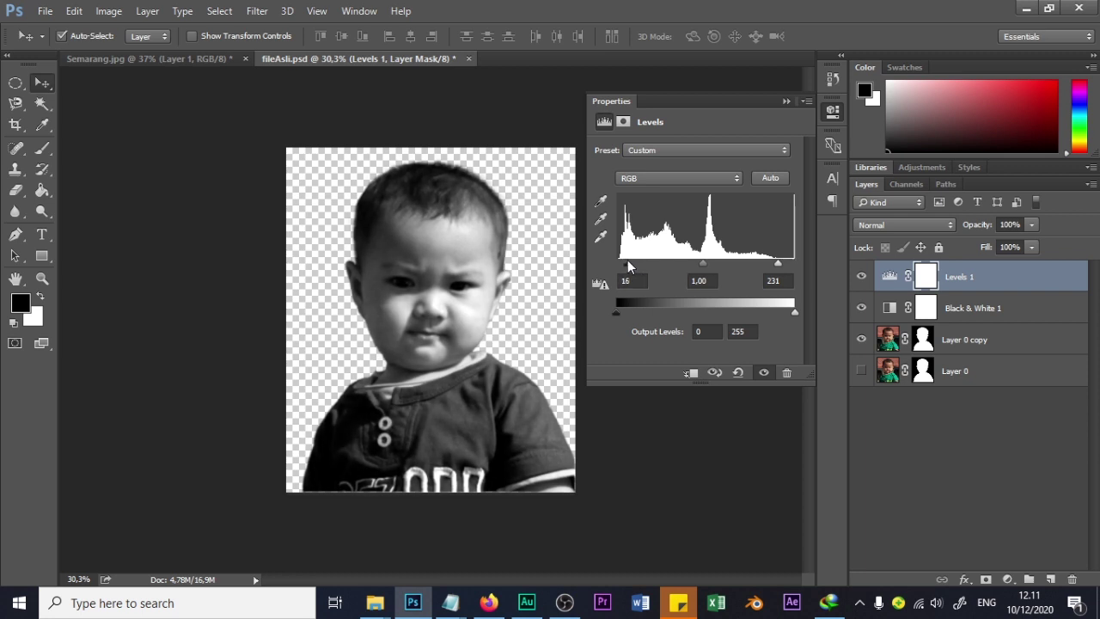
drag(627, 265, 625, 268)
click(785, 101)
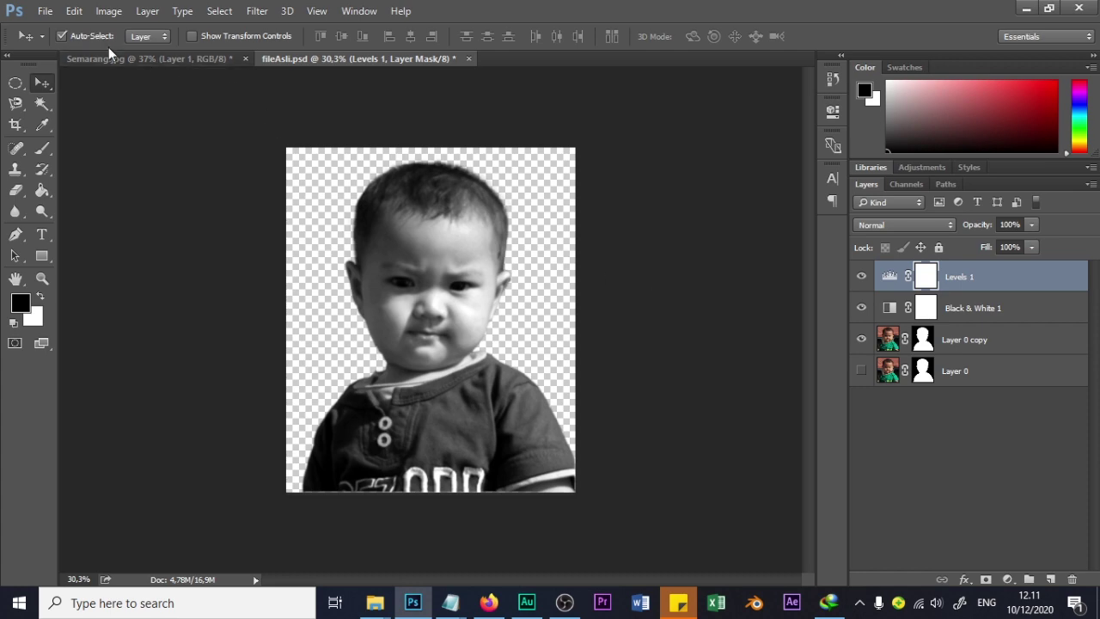
Save the black-and-white portrait as a separate Photoshop file named BW in the bahan folder.
click(43, 10)
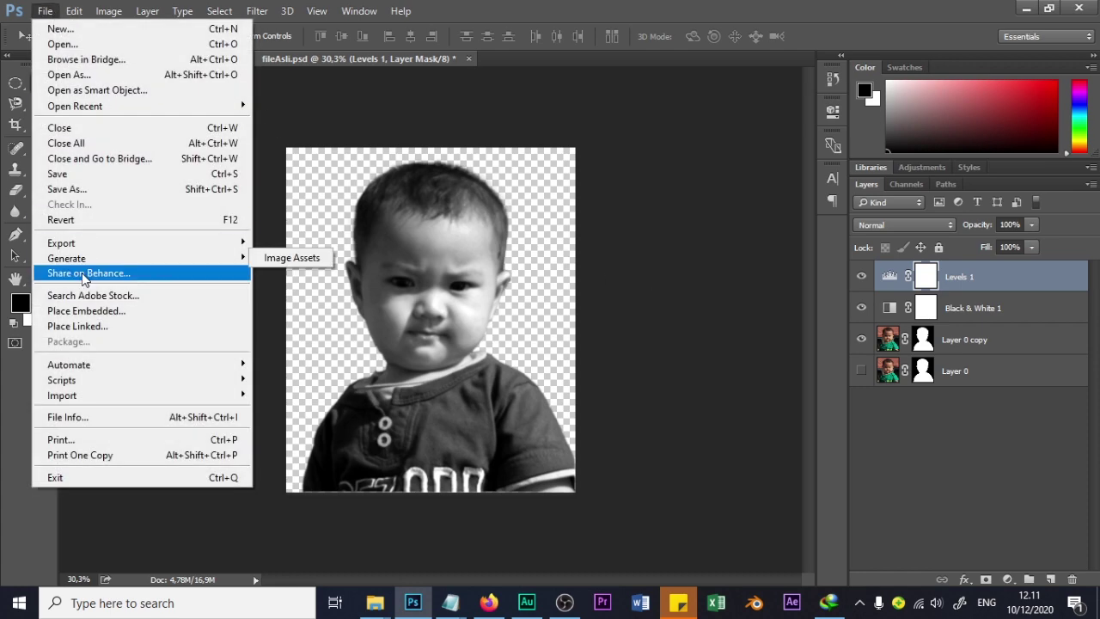
click(104, 188)
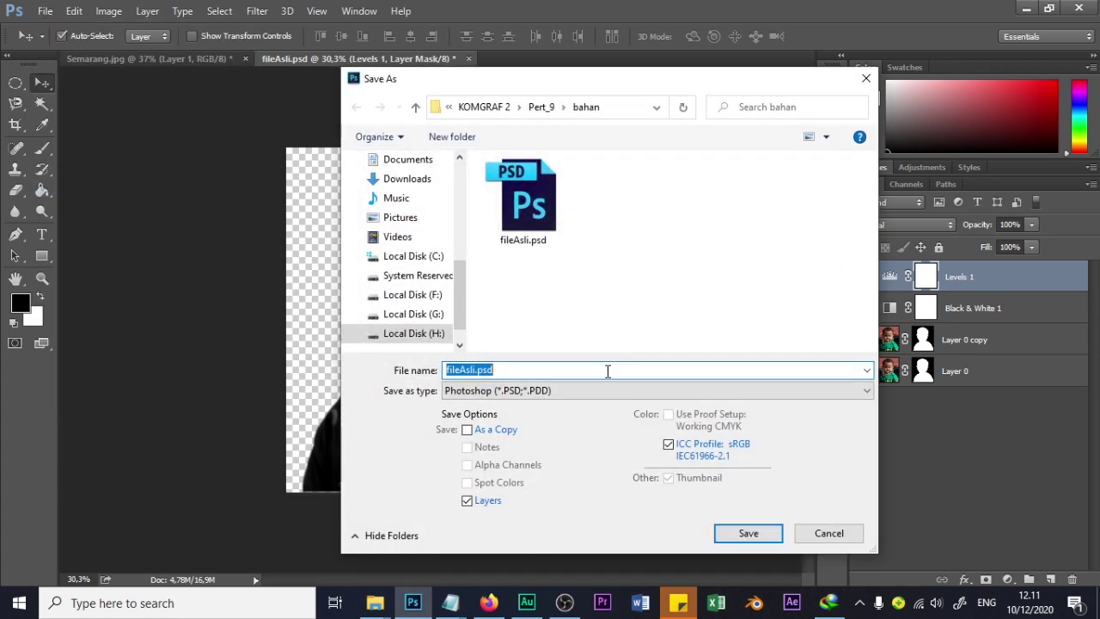
text(BW)
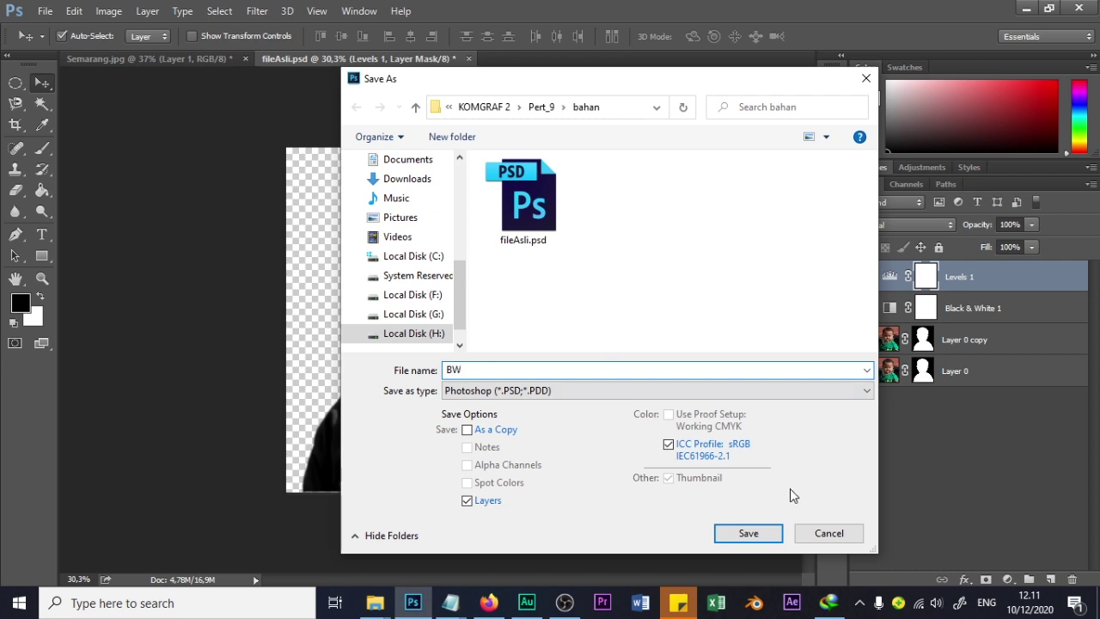
click(767, 539)
click(736, 177)
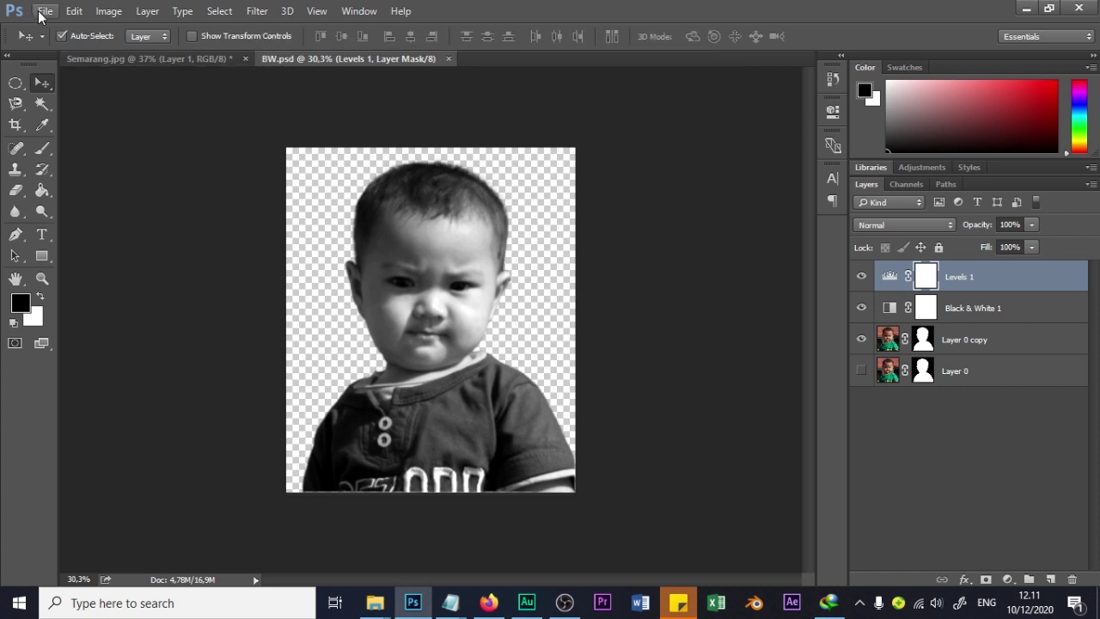
Reopen fileAsli.psd from the recent files and close the BW.psd document.
click(61, 36)
click(46, 12)
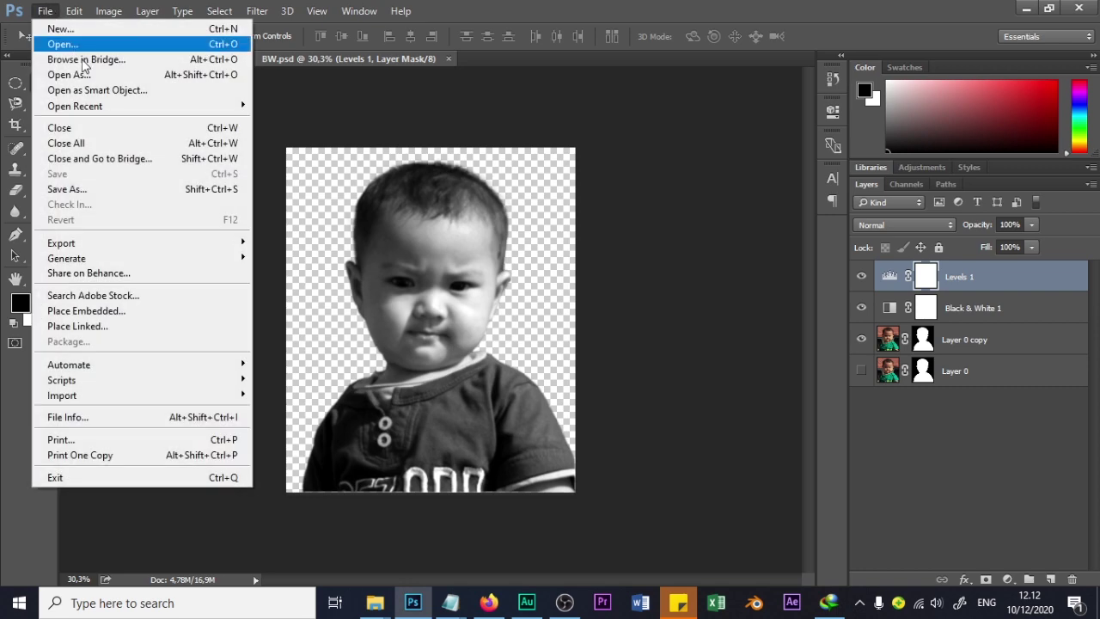
click(108, 88)
key(Escape)
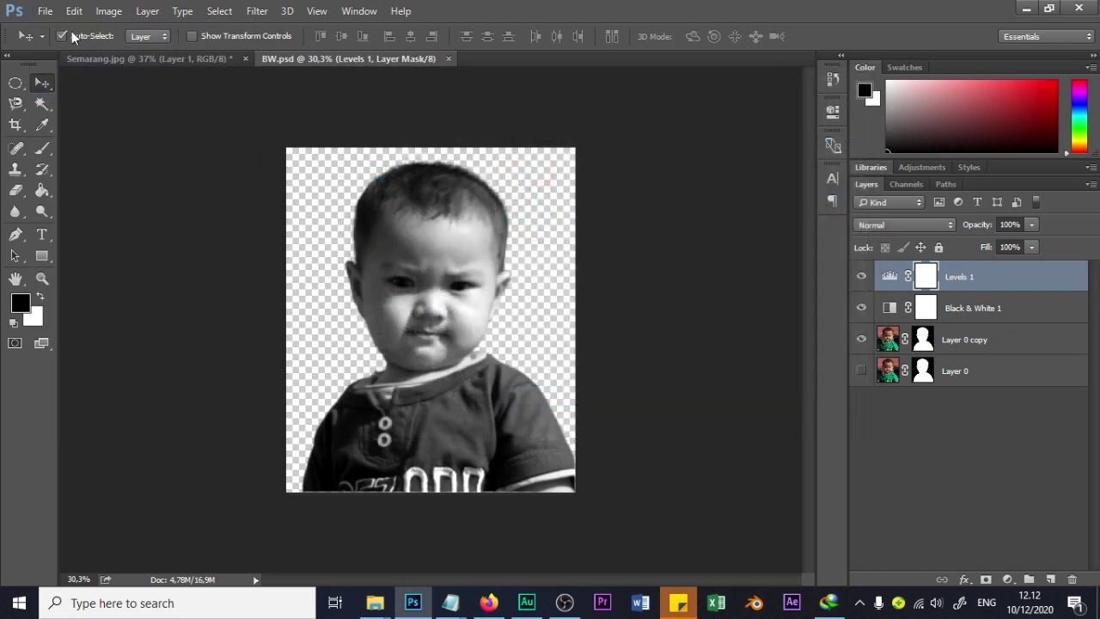
click(46, 12)
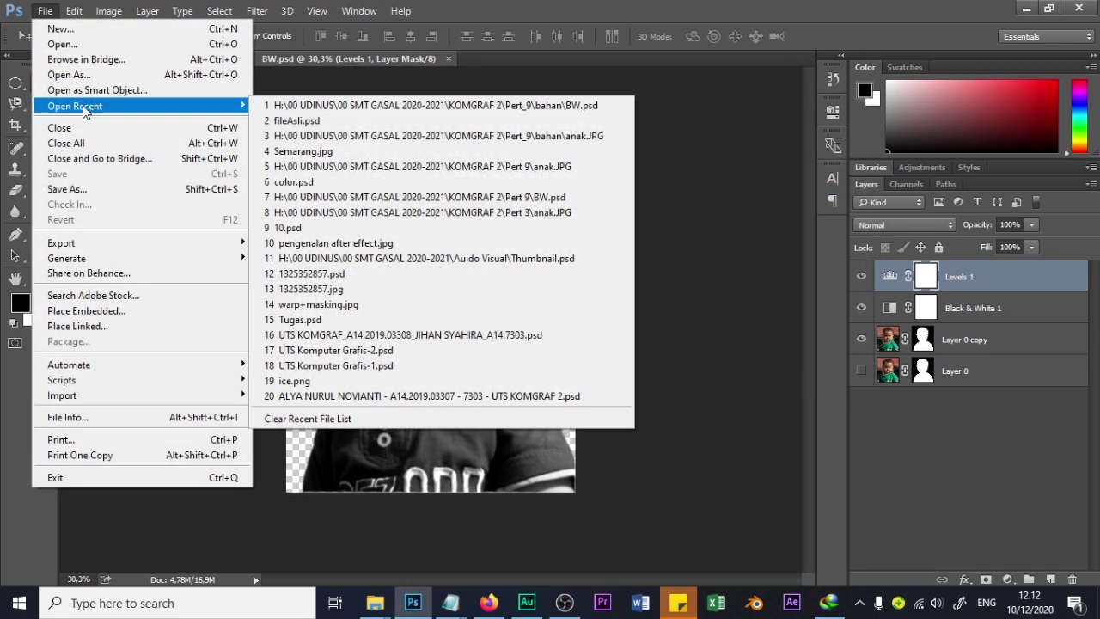
click(311, 122)
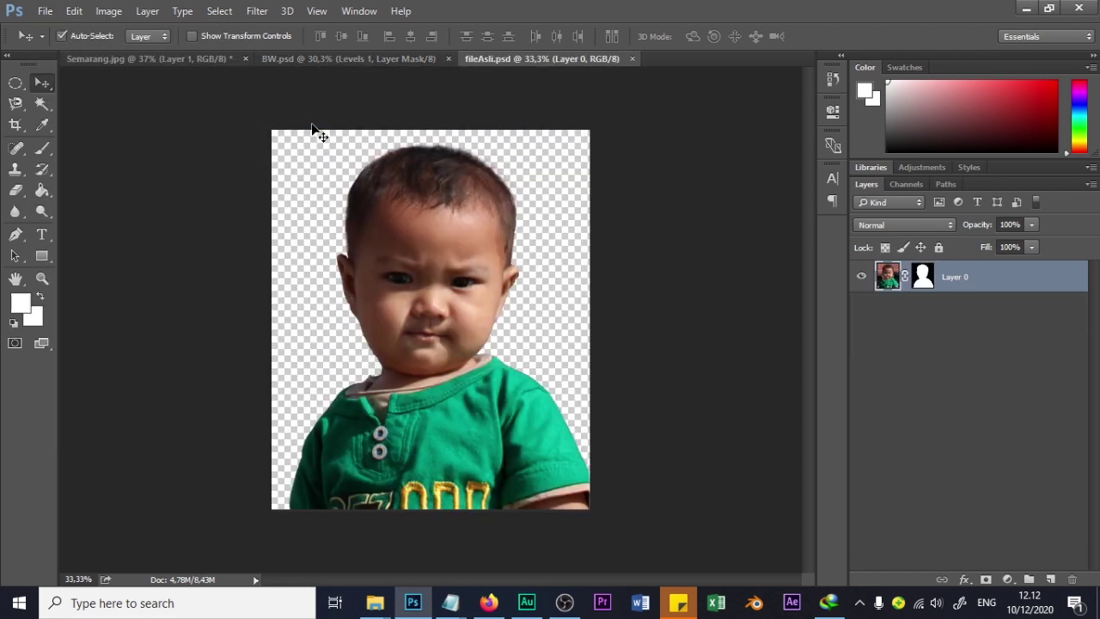
click(448, 58)
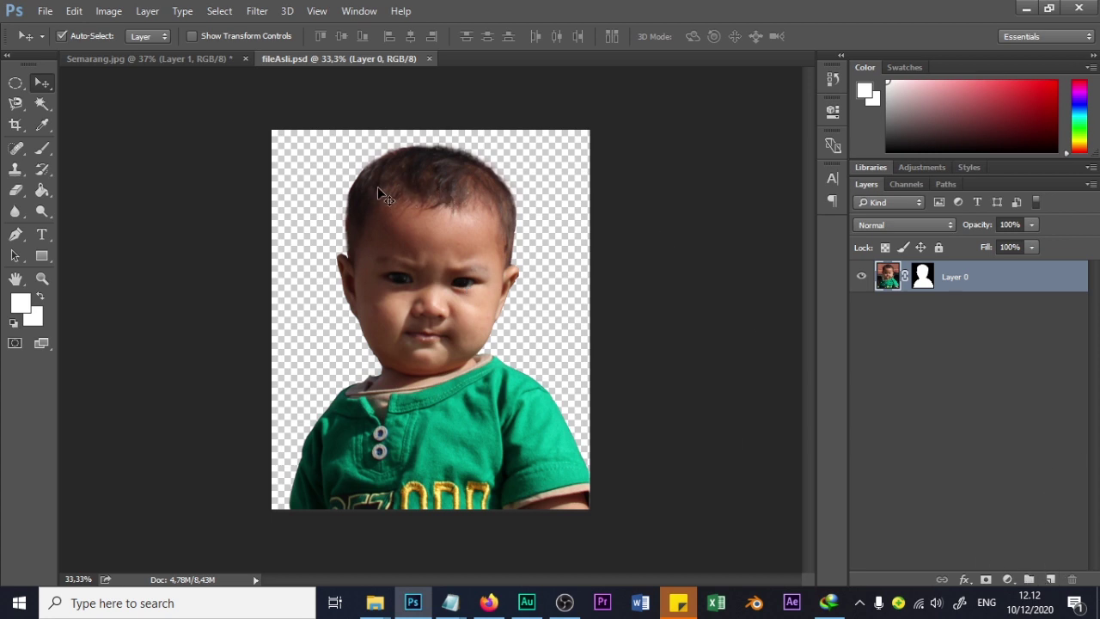
Draw a paragraph text box over the child's hair and upper face and align its text left.
click(41, 233)
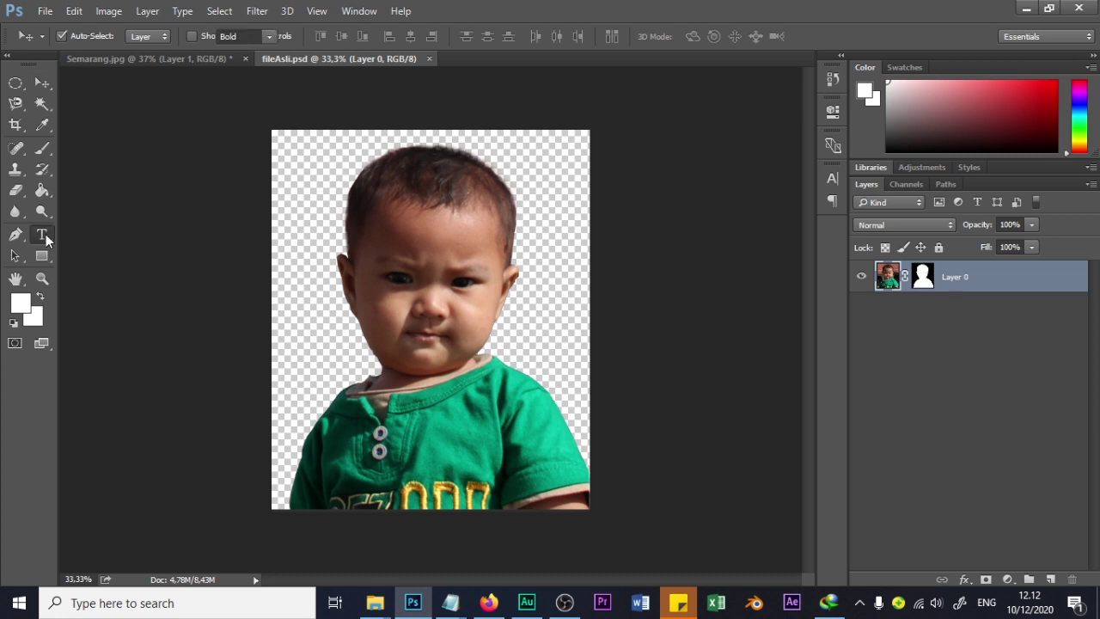
drag(351, 158, 517, 305)
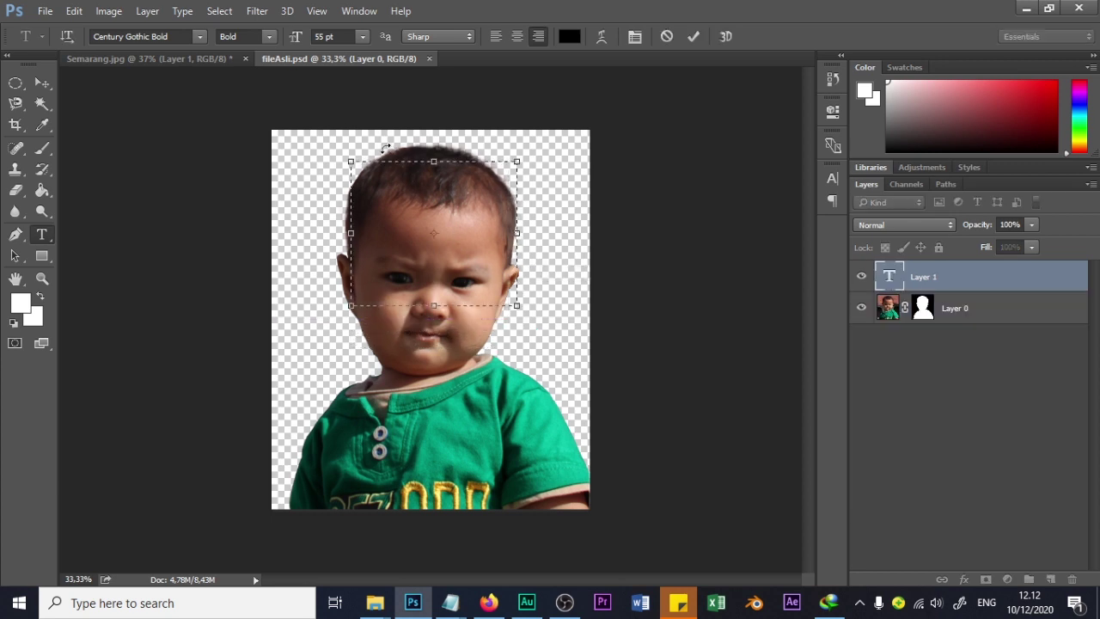
click(495, 37)
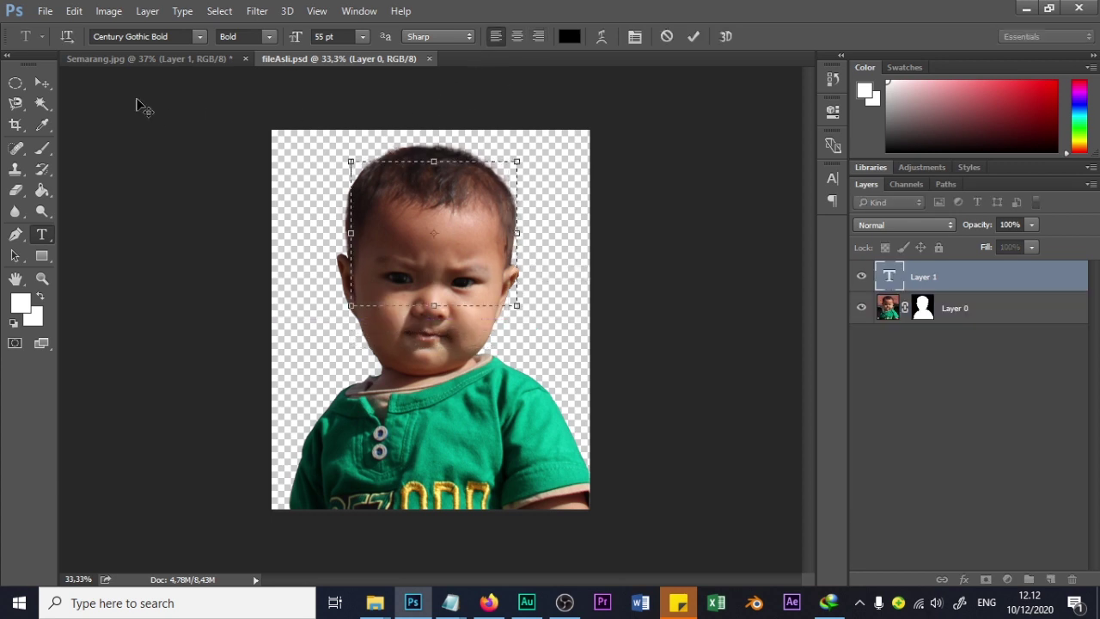
Search the fonts for "bod" and set the text font to Bodoni MT Italic.
click(200, 36)
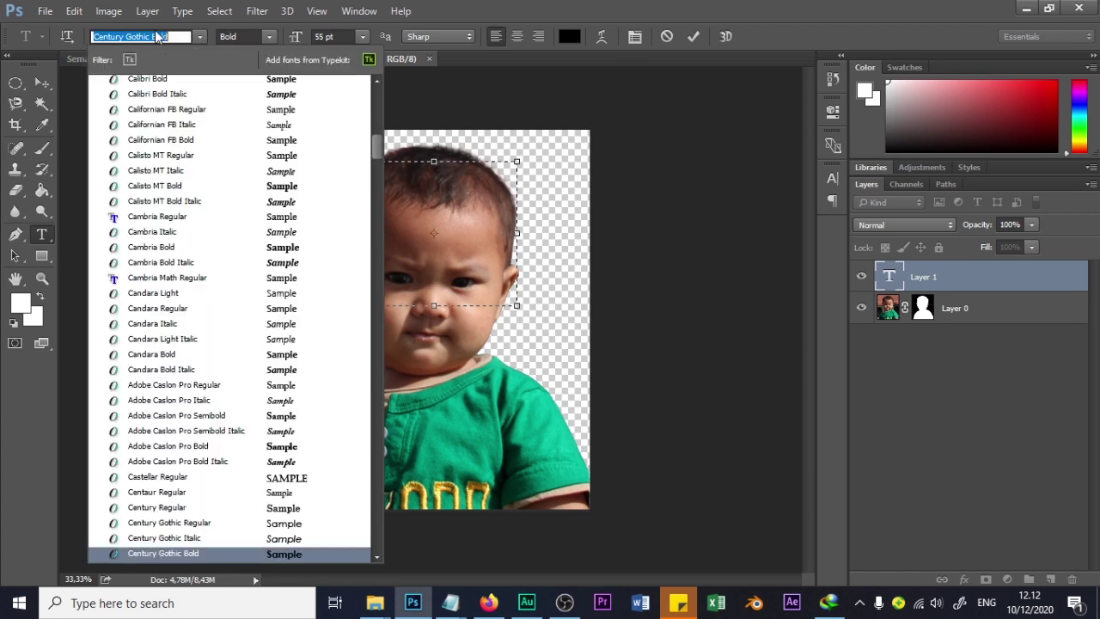
text(bon)
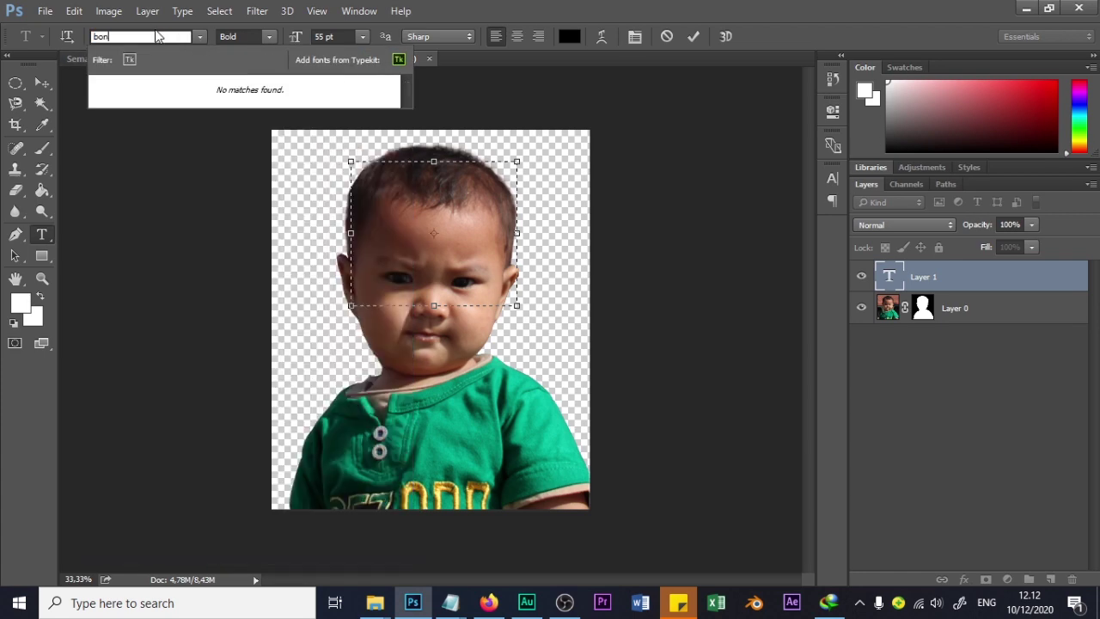
key(BackSpace)
text(d)
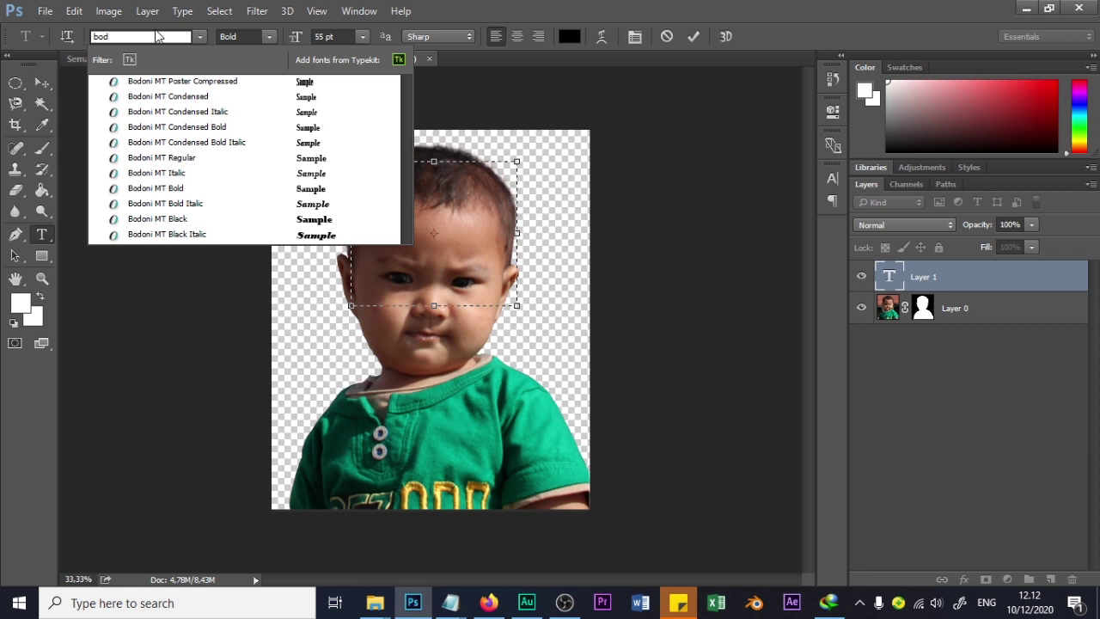
click(155, 175)
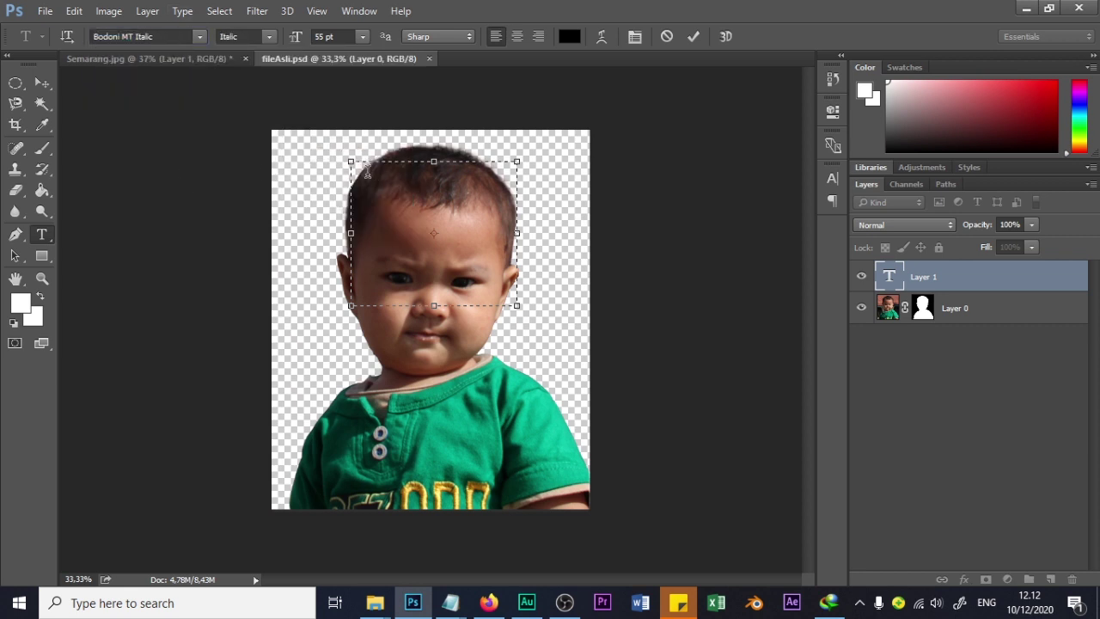
Set the text size to 36 pt and start entering the text in the box.
click(363, 36)
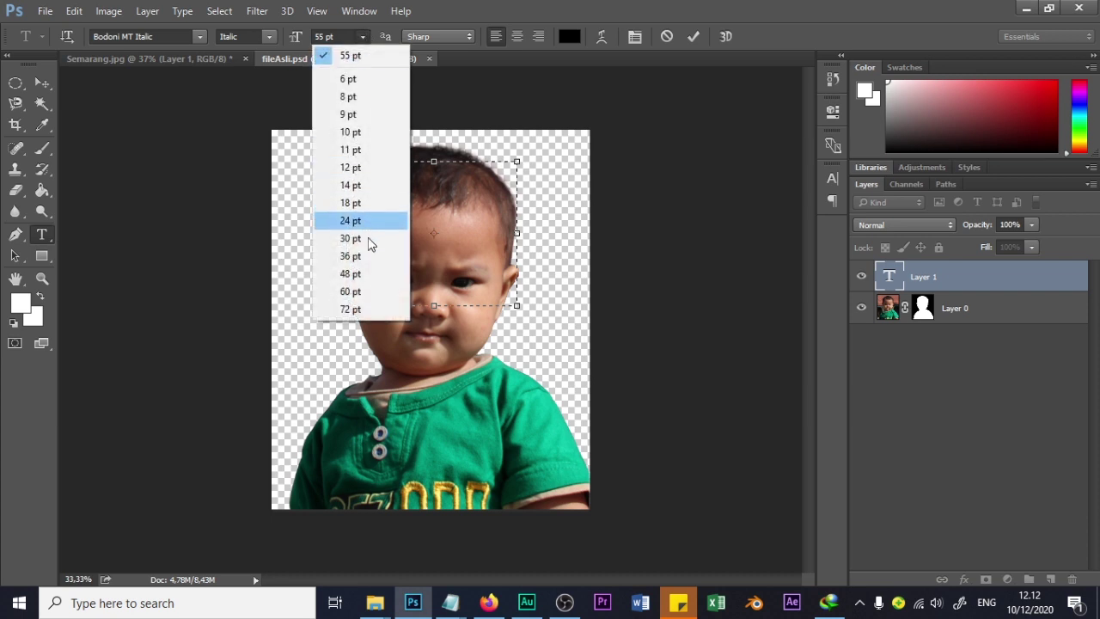
click(358, 256)
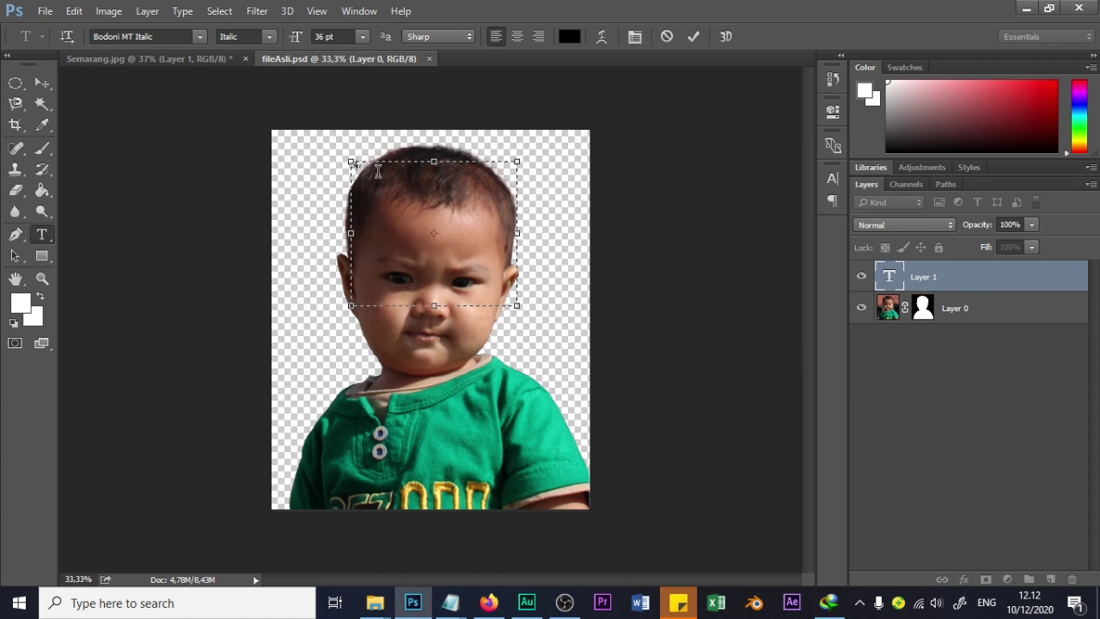
text(aya ad)
click(360, 37)
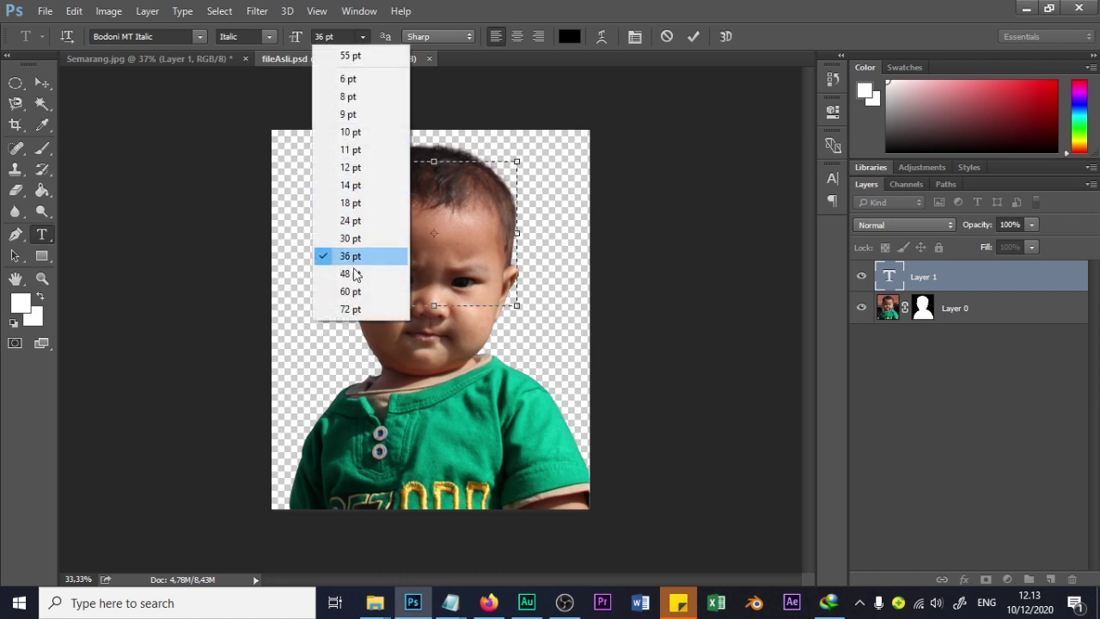
Set the text size to 48 pt and the text color to white.
click(350, 274)
click(569, 36)
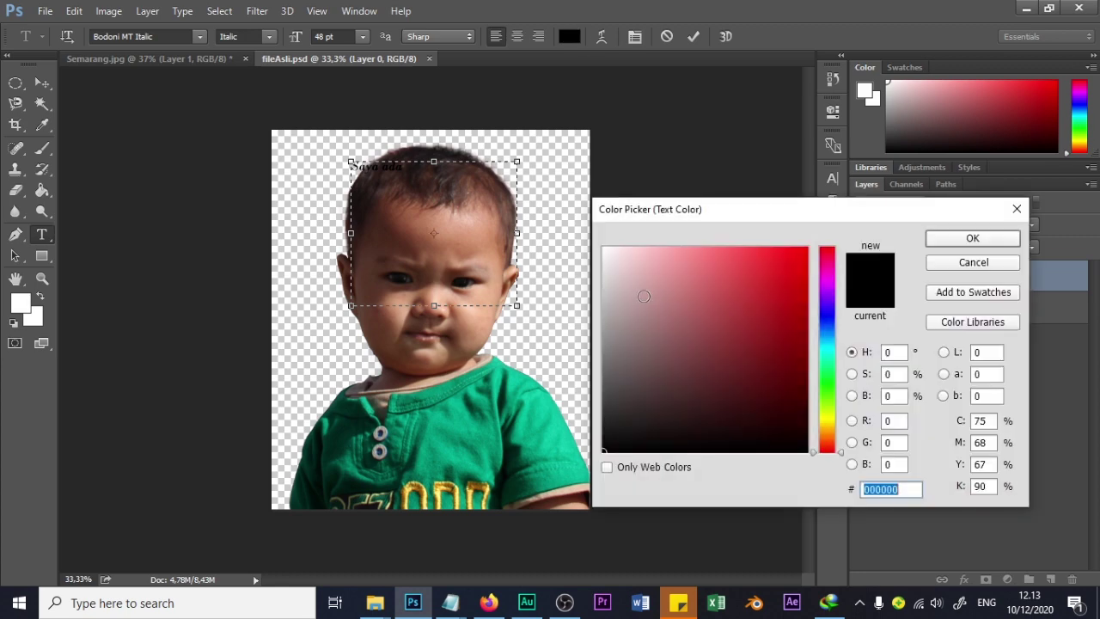
click(602, 248)
click(972, 238)
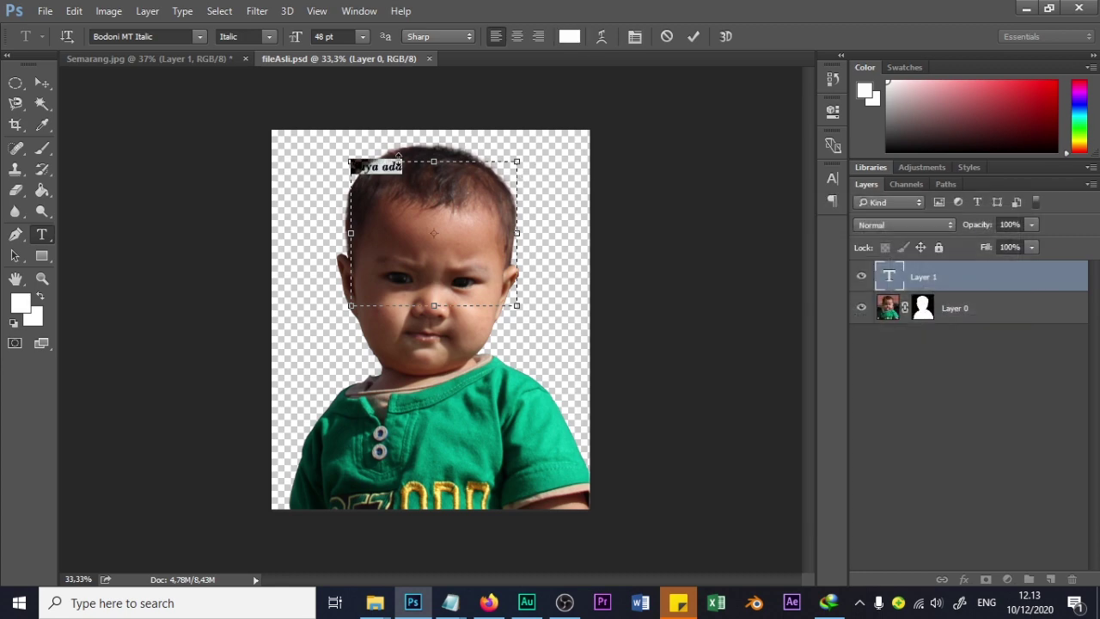
Continue the text after "Saya ada" with "lah anak yang selalu cerita, setiap hari kegiatanku adalah bermain dan bermain".
click(421, 157)
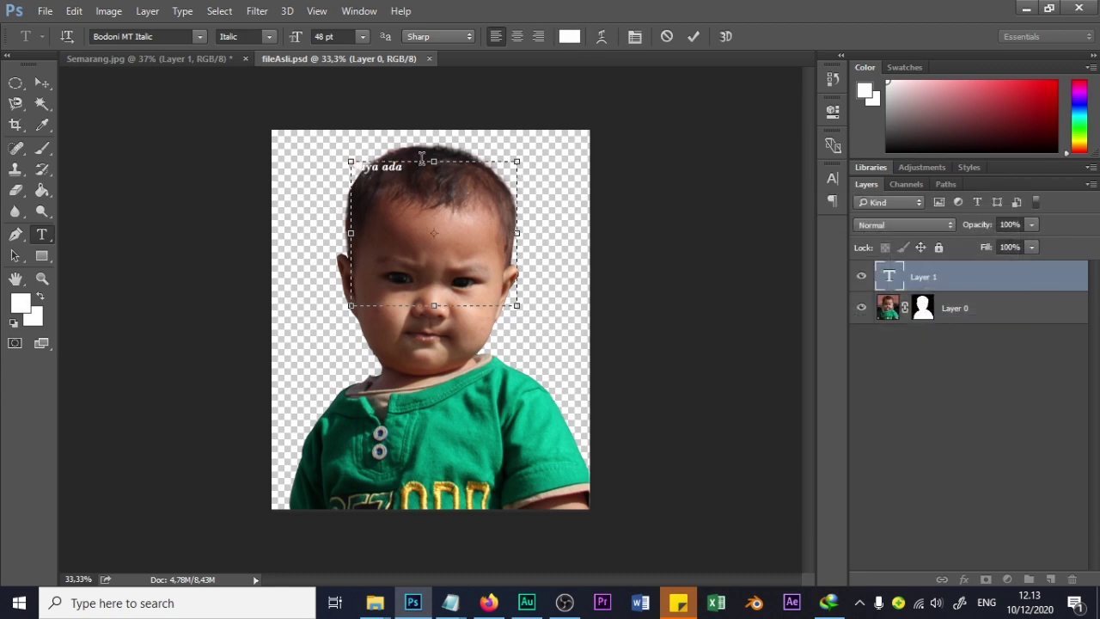
text(lah anak yang se)
key(Return)
text(rila)
text(, sehi)
text(iap hari k)
text(egiatanku adal)
text(ah bera)
text(main dan bermai)
text(n,)
text( bermai)
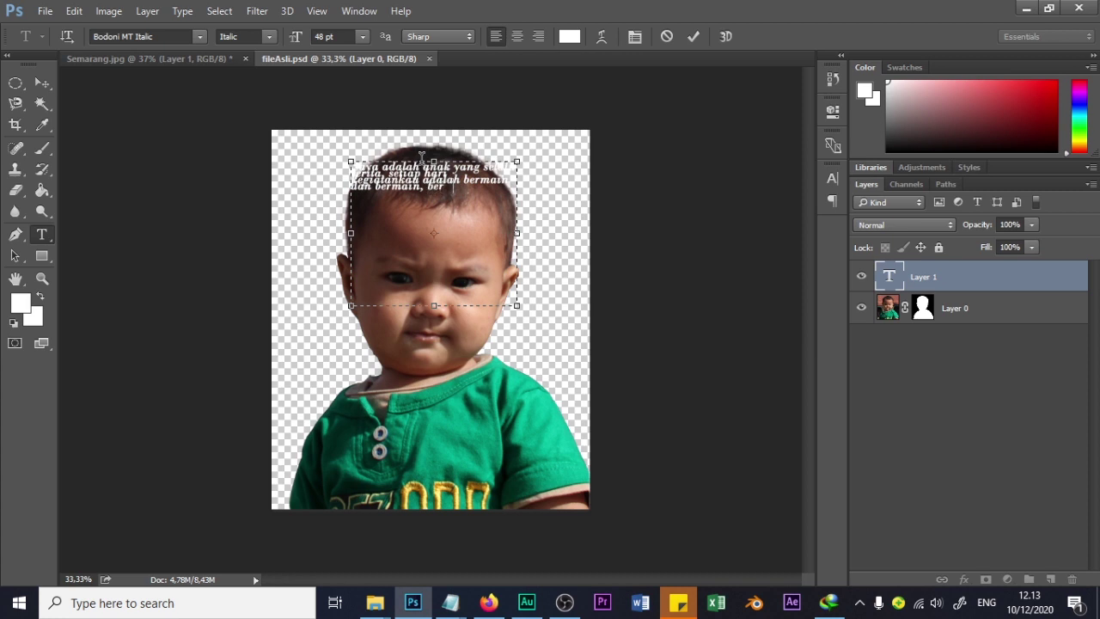
Remove the unfinished repeated word and continue with the new sentence "Bermain adalah satu-satunya caraku untuk bahagia".
key(BackSpace)
key(BackSpace)
key(BackSpace)
key(BackSpace)
key(BackSpace)
key(BackSpace)
key(BackSpace)
text(Bela)
key(BackSpace)
key(BackSpace)
text(rma)
text(in adalah sal)
text(u-sat)
text(unya carak)
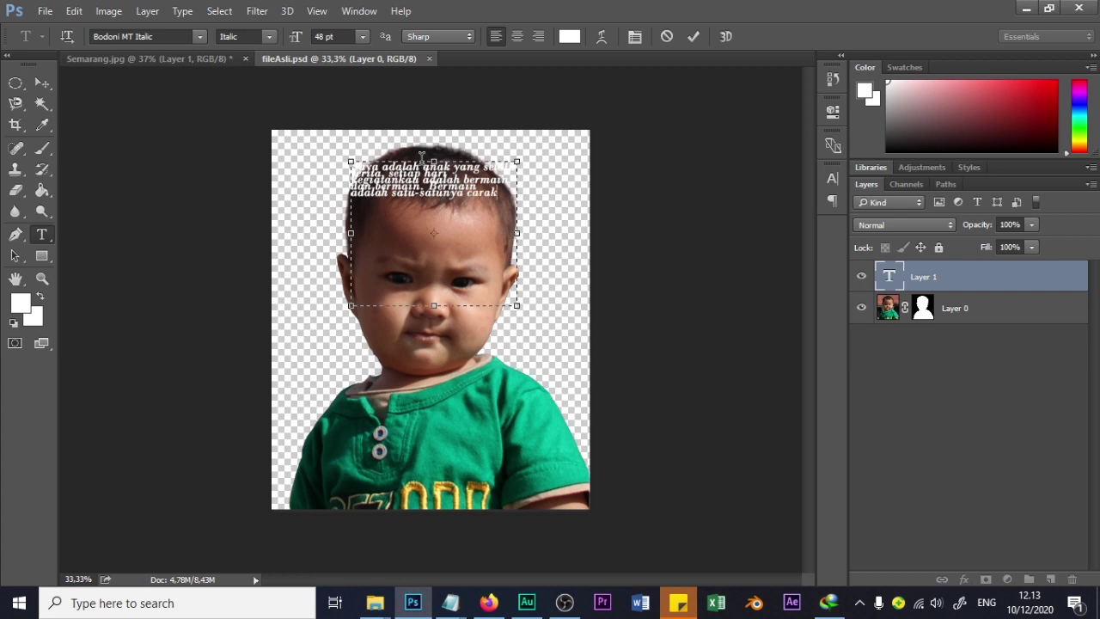
text(u un)
text(tuk)
text( bahagia)
Add "Bahagia itu penting sekali lho temen-temen, apalagi di saat saat seperti ini yang mana manusia butuh imun yang baik" to the paragraph.
text(. Bahagia it)
text(u penting)
text( sekal)
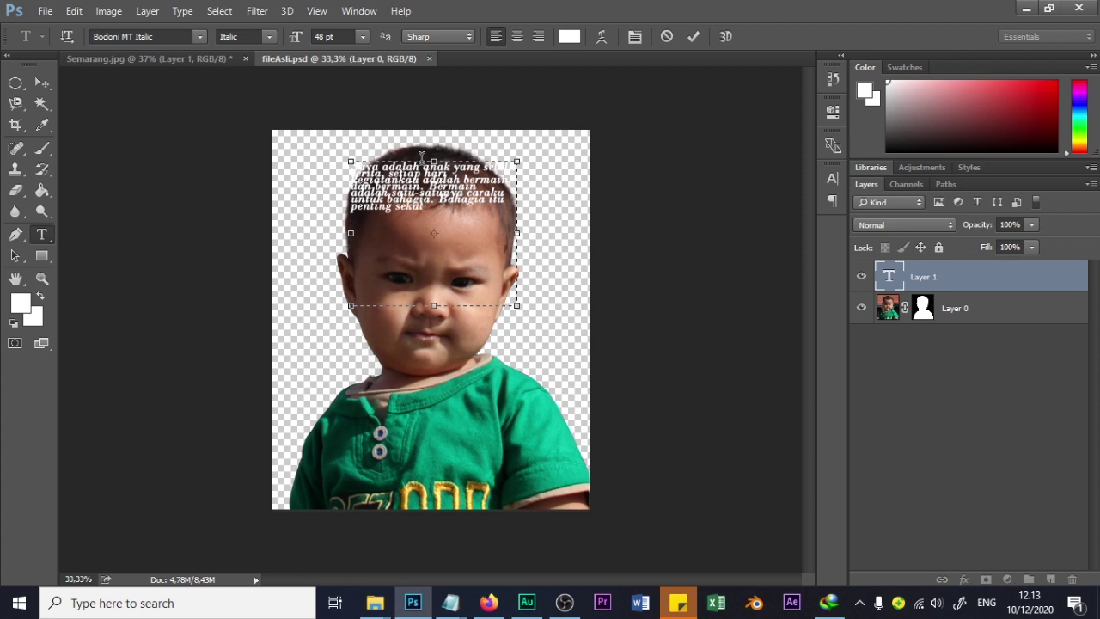
text(i tho temen-temen)
text(, apalagi di saat)
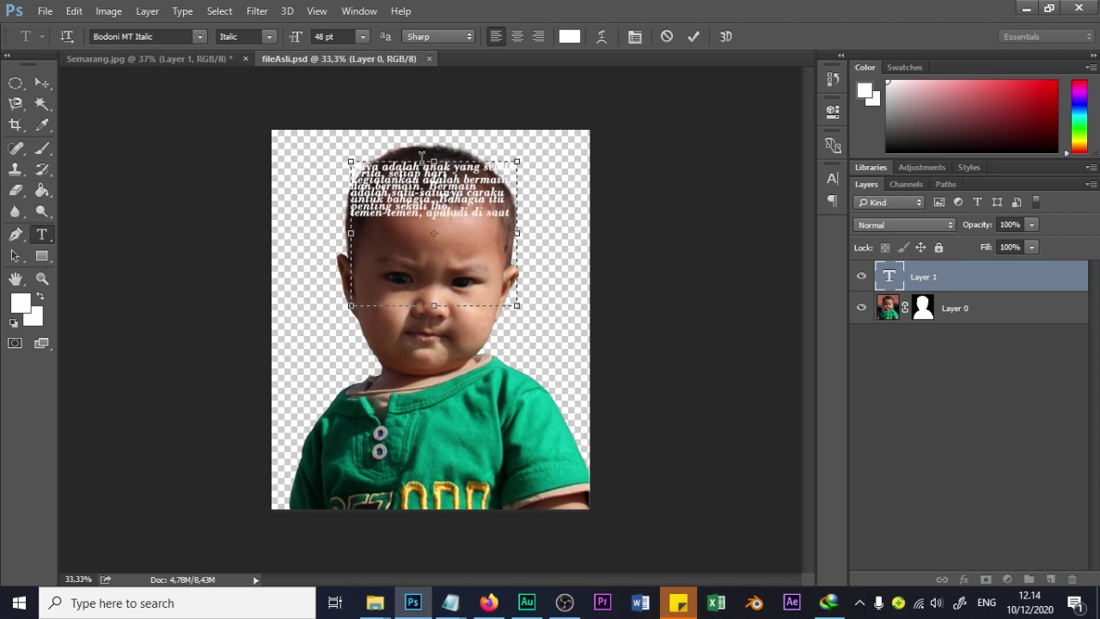
text( saat sepe)
text(rti ini yan)
text(g mana manusia)
text( ba)
text(i)
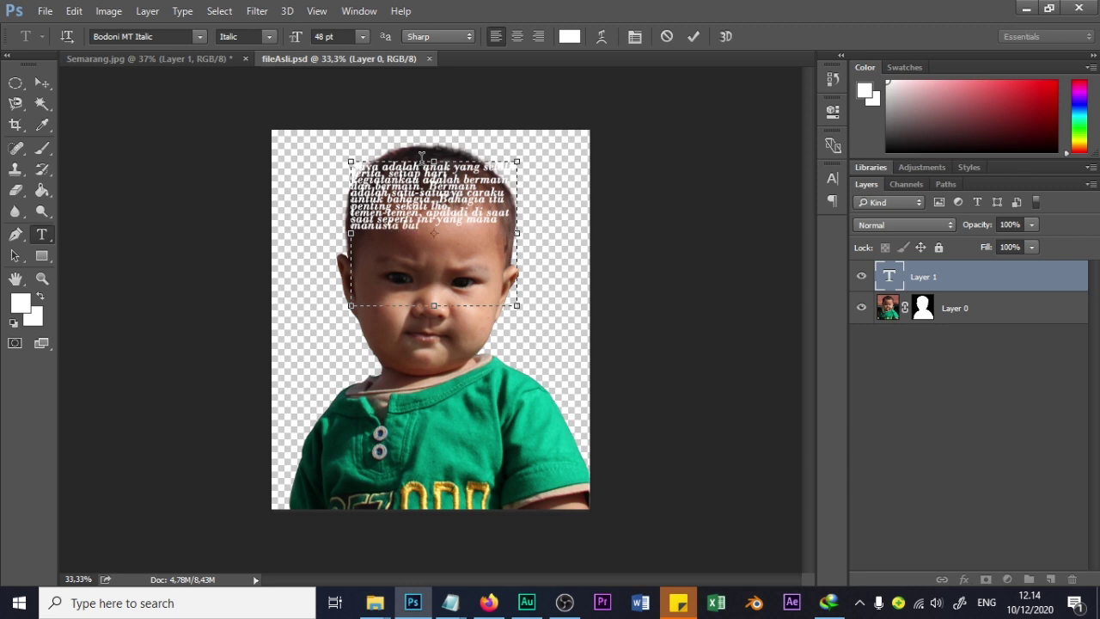
text(uh imun yang baik)
Try the whole paragraph at a text size of 60 pt.
key(ctrl+a)
click(361, 36)
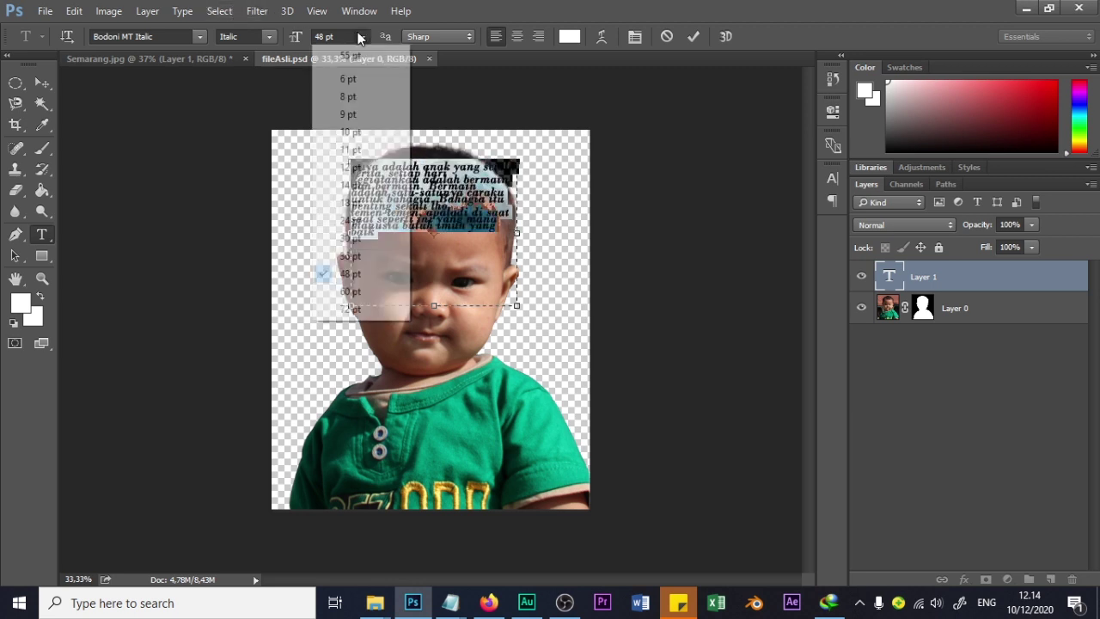
click(384, 292)
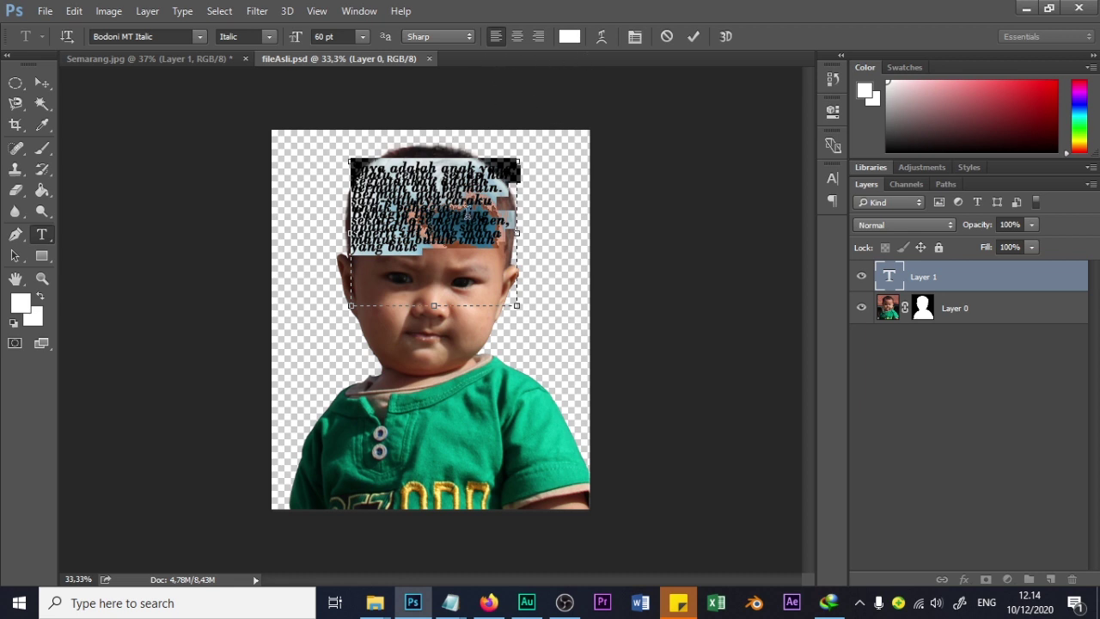
click(414, 206)
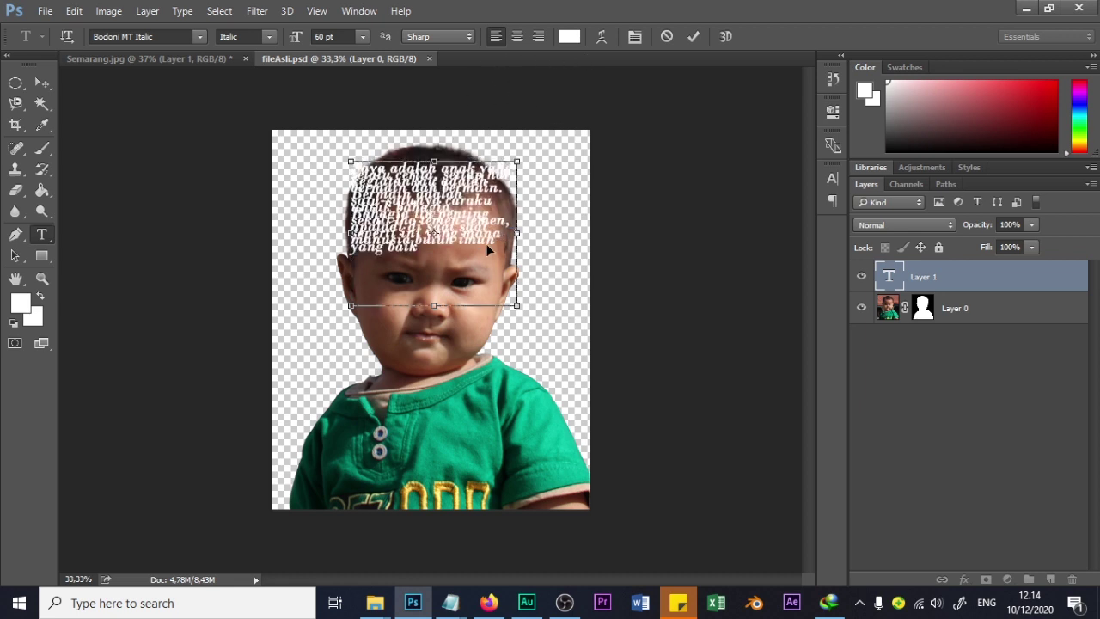
Set the whole paragraph's text size to 50 pt and then to 55 pt.
key(ctrl+a)
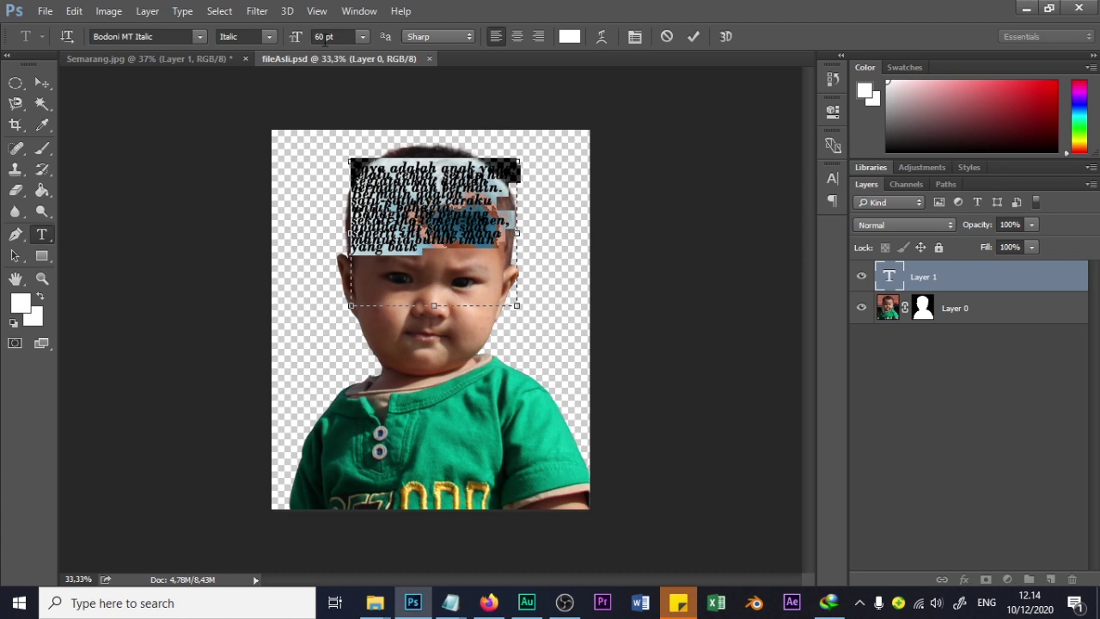
click(315, 36)
text(50)
key(Return)
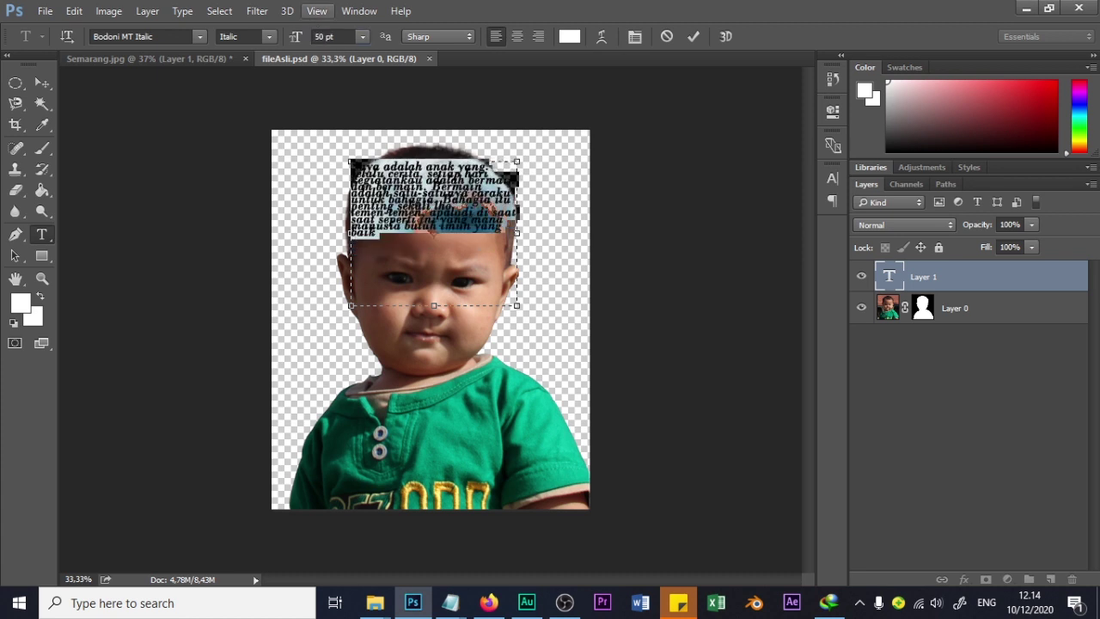
click(318, 36)
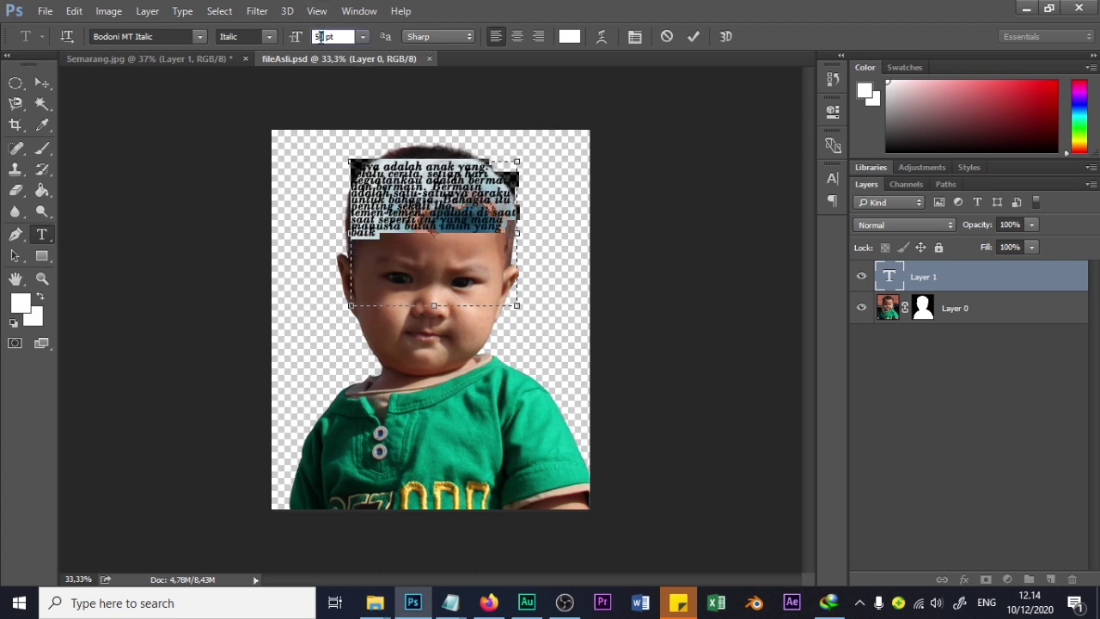
text(5)
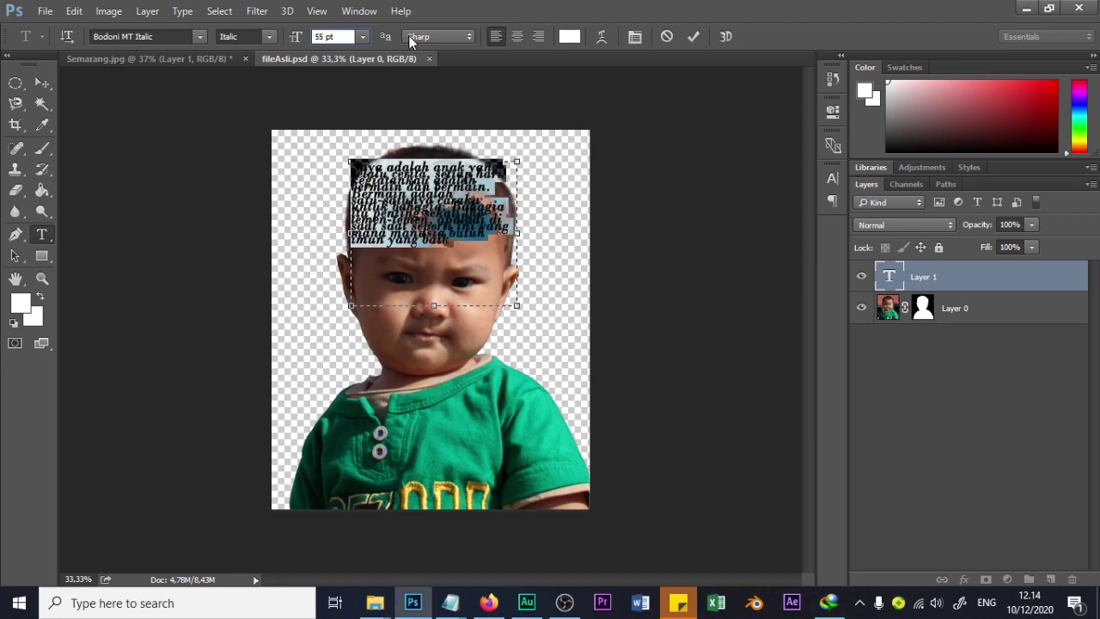
click(456, 239)
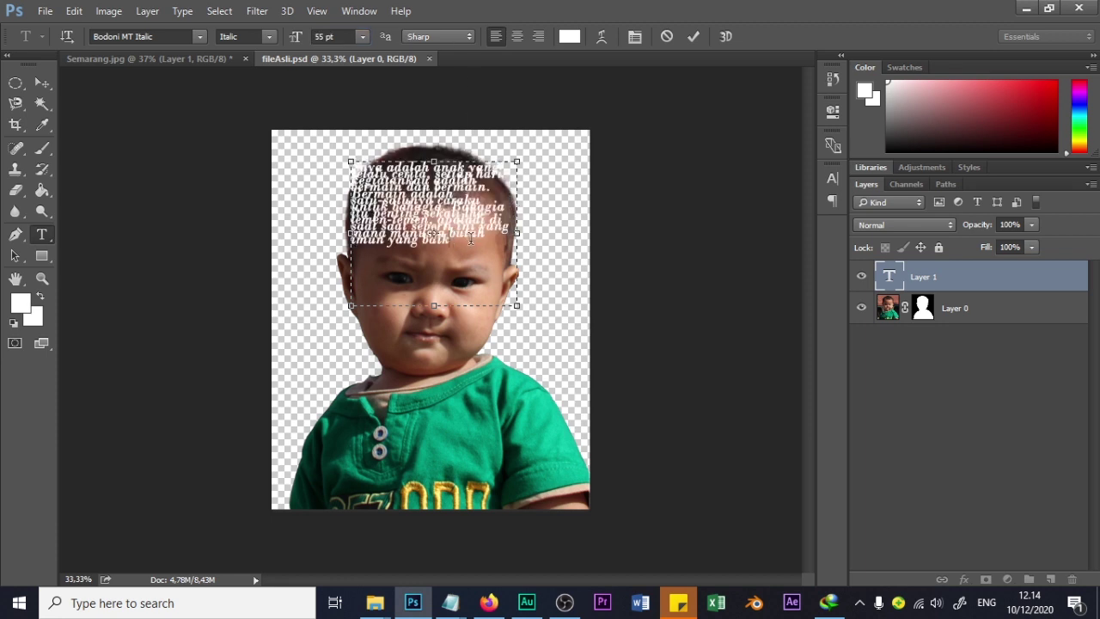
Copy the whole paragraph, end it with a period and paste the copy directly after it.
key(ctrl+a)
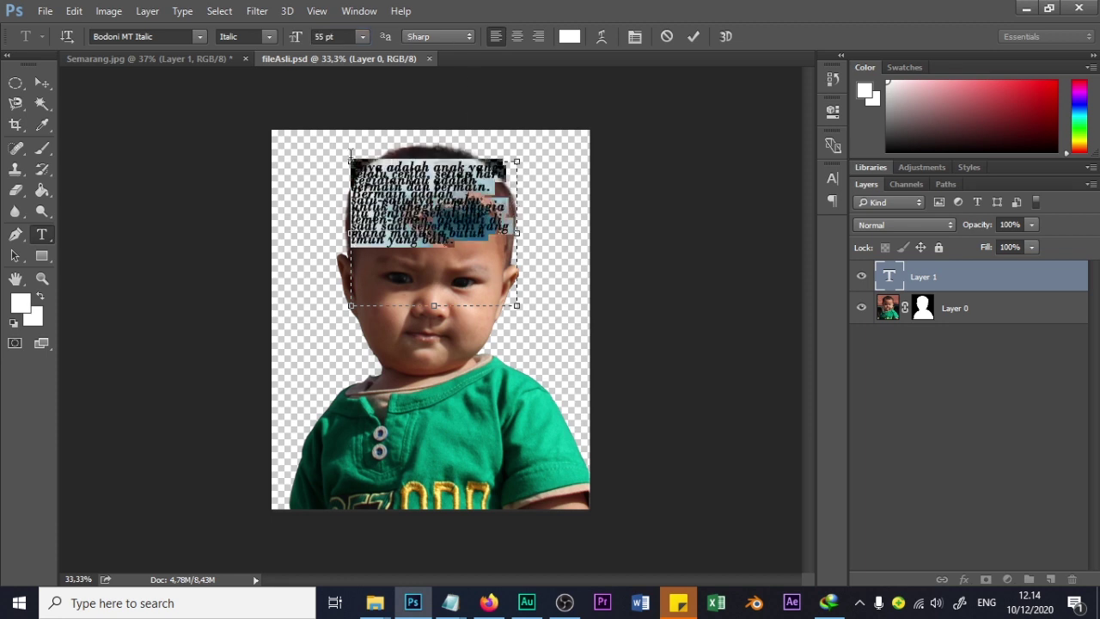
click(477, 245)
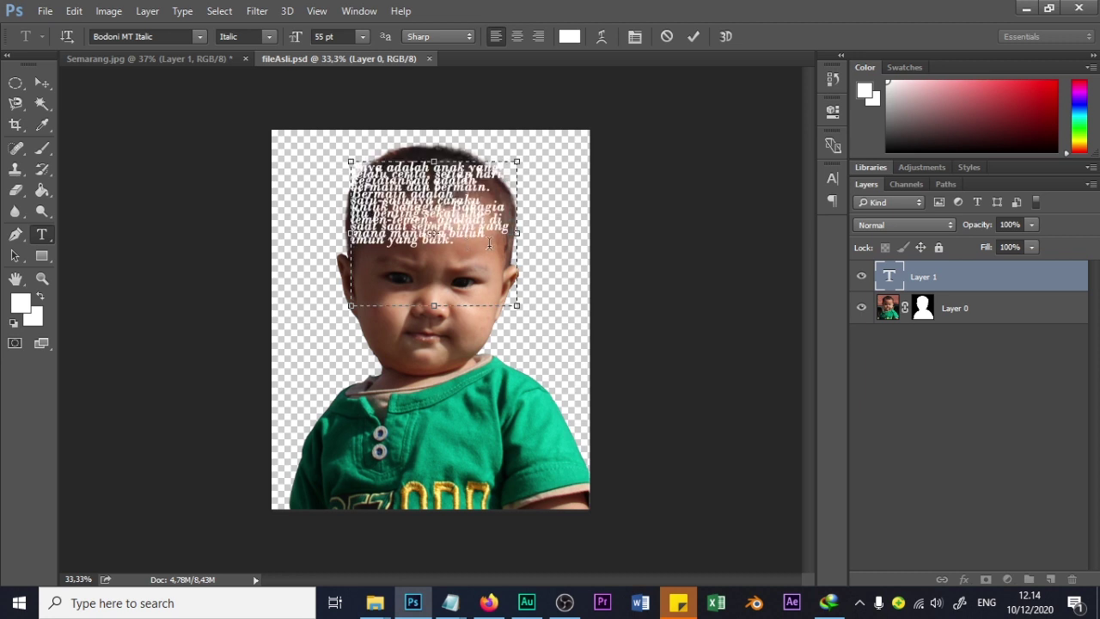
key(ctrl+v)
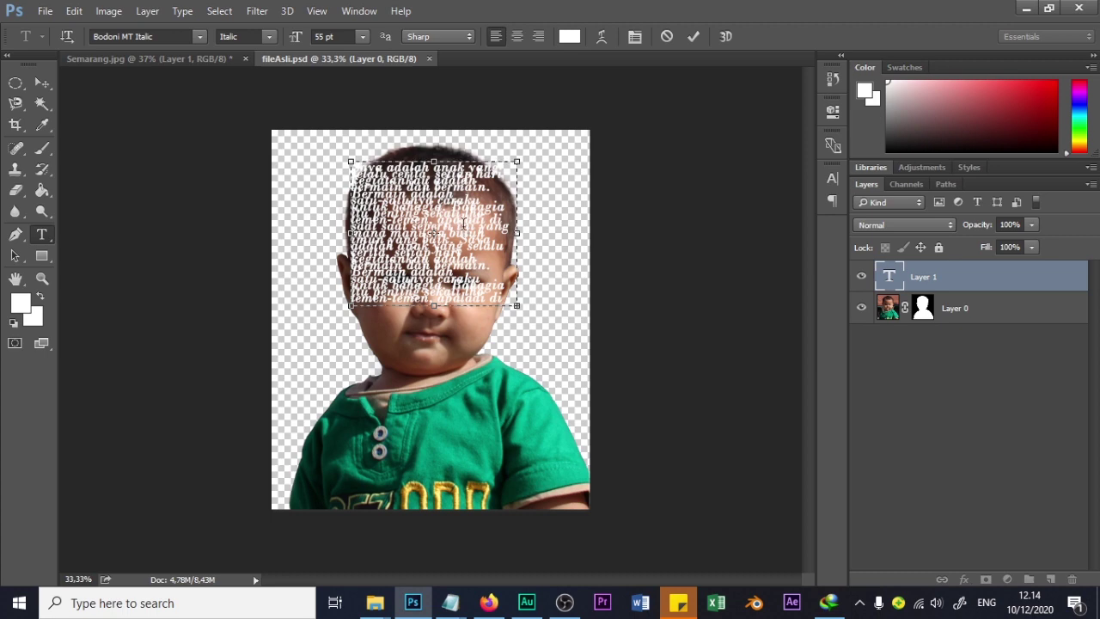
Open the character settings and tighten the tracking of all the text to -140.
scroll(464, 226, up, 7)
key(ctrl+a)
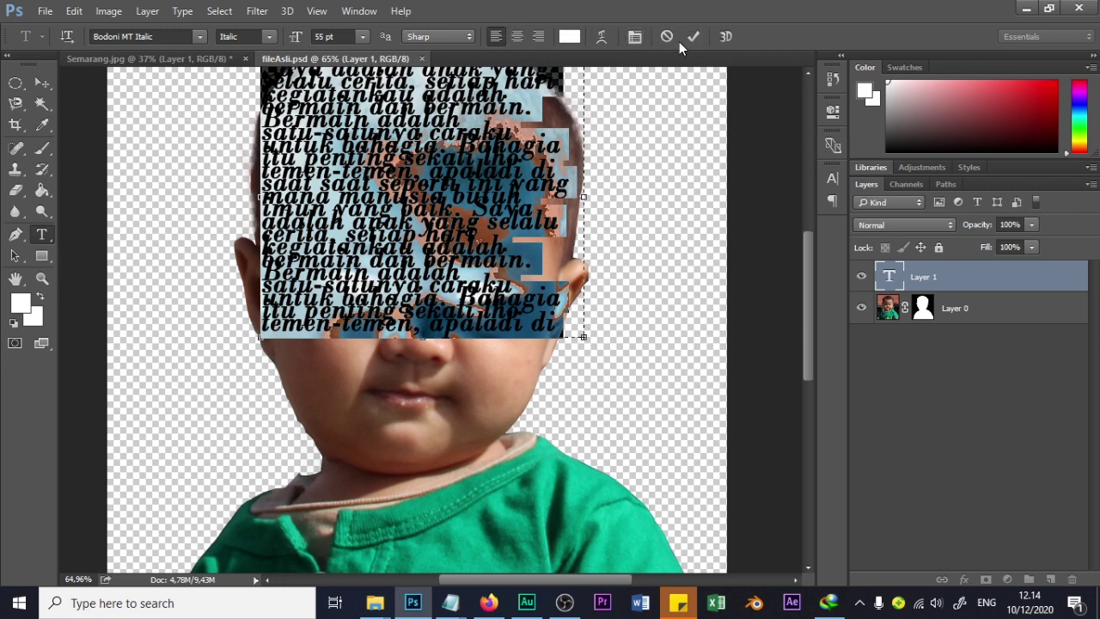
click(636, 36)
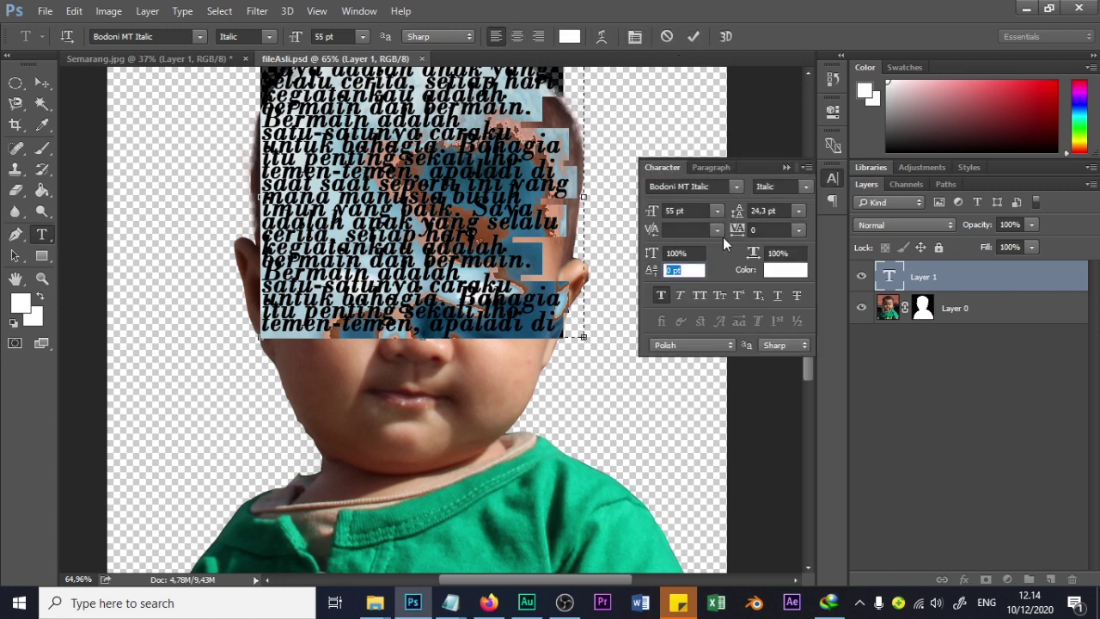
drag(738, 232, 735, 236)
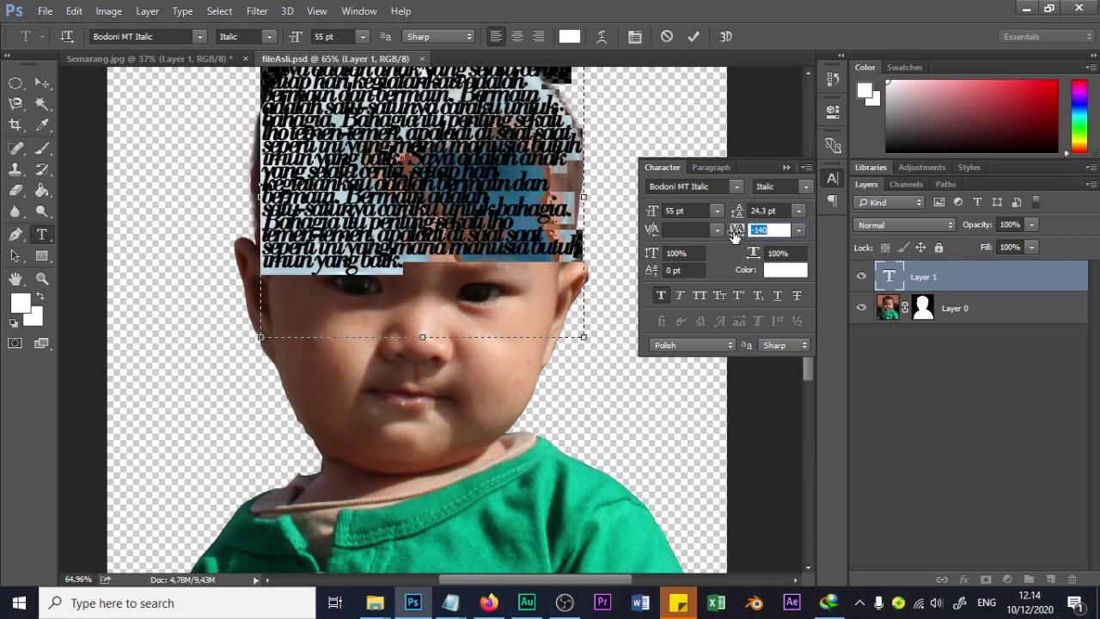
drag(735, 236, 735, 238)
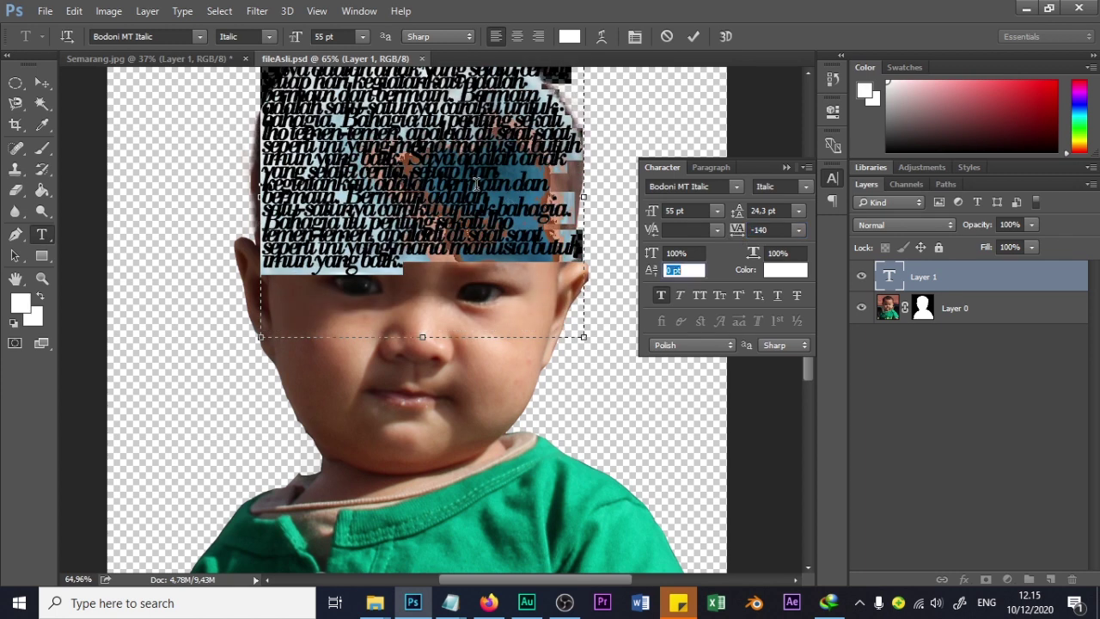
click(476, 189)
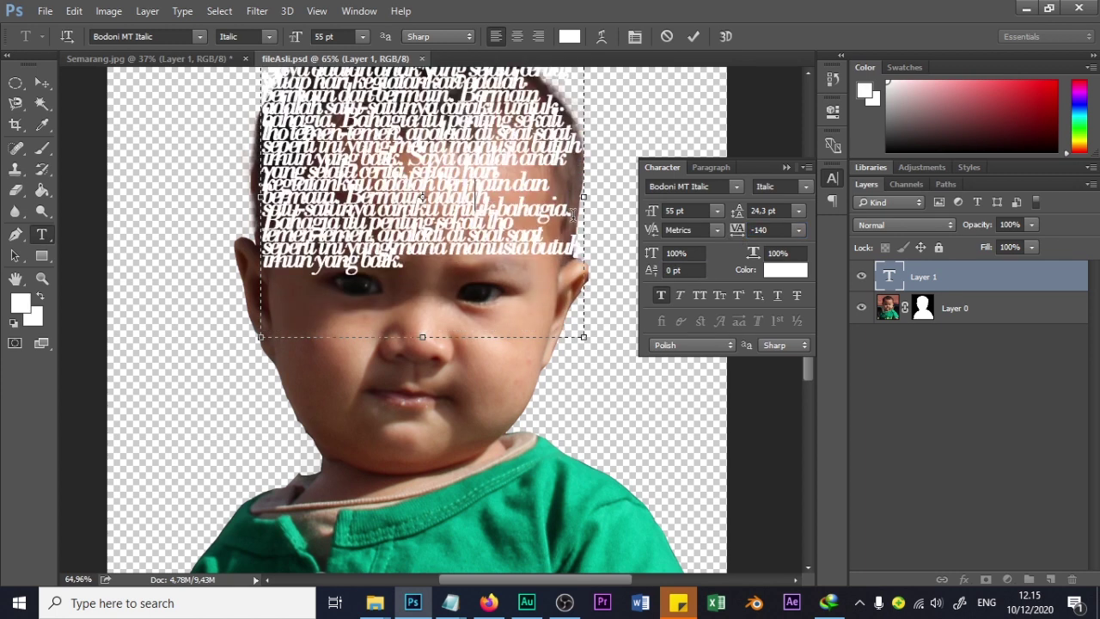
Loosen the tracking of all the text to -80 and then to -75.
key(ctrl+a)
drag(737, 237, 750, 235)
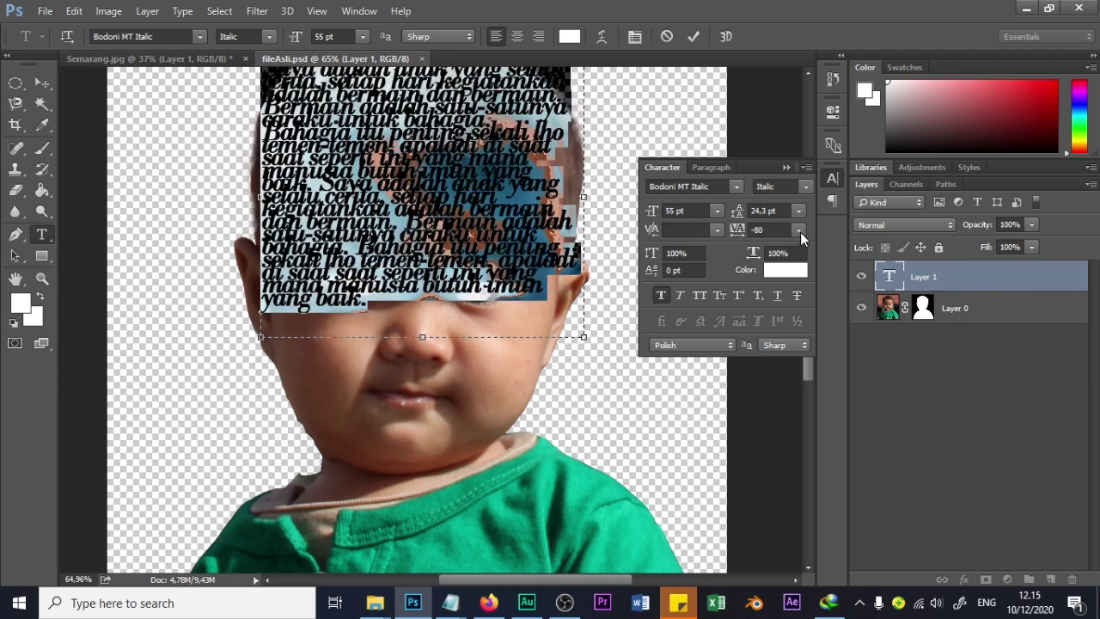
click(799, 231)
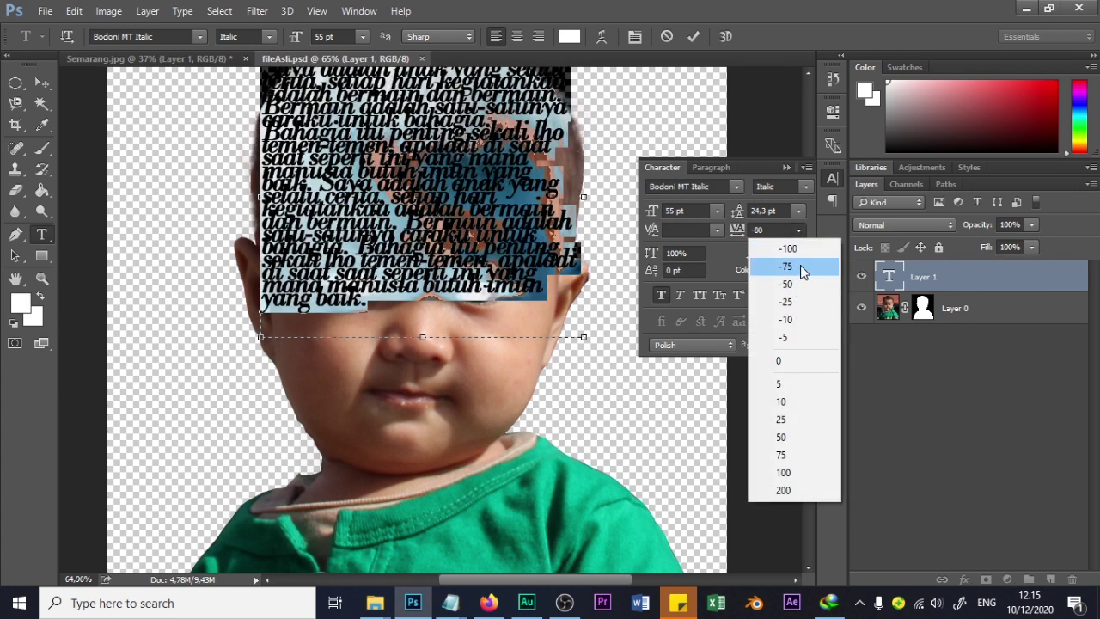
click(801, 265)
click(368, 196)
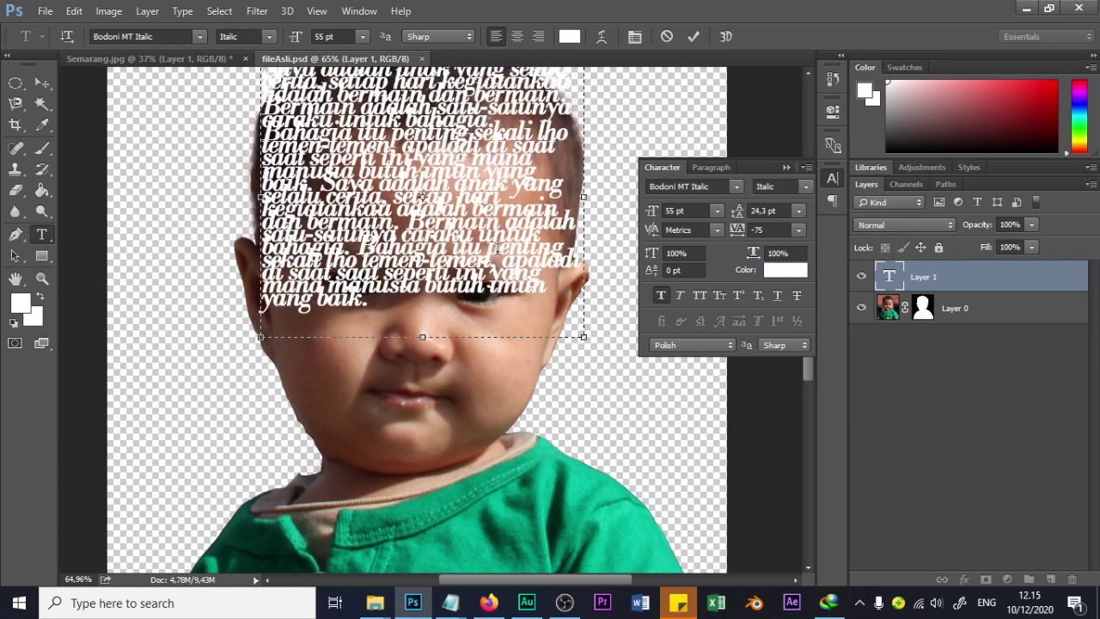
Enlarge the word "bermain" at the end of the first sentence to 72 pt.
scroll(494, 249, up, 3)
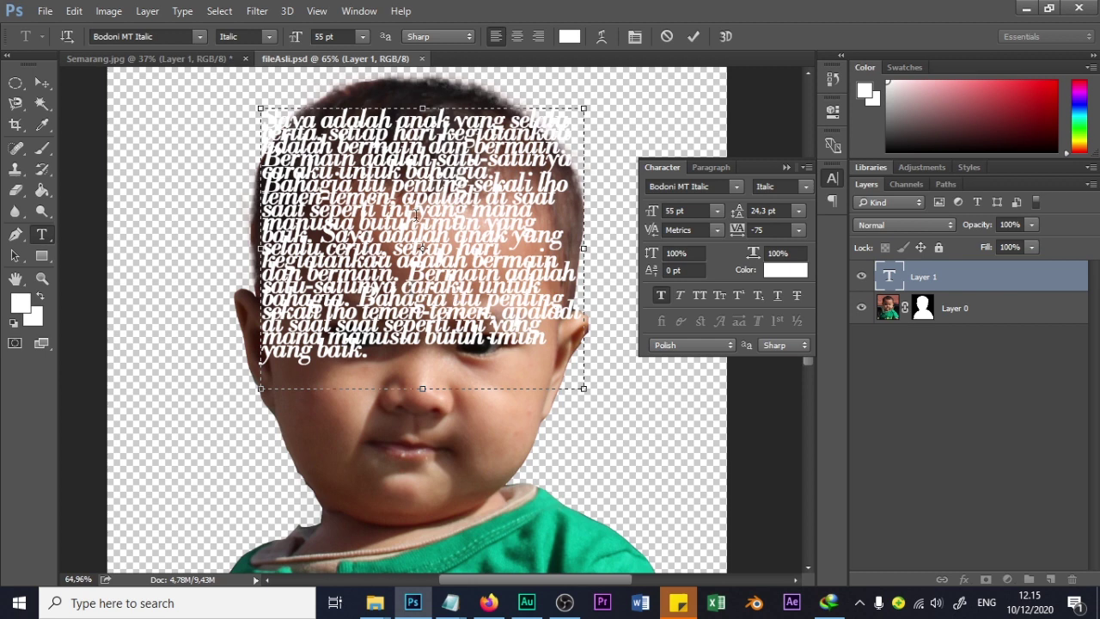
mouse_move(562, 150)
mouse_down()
mouse_move(473, 140)
mouse_move(557, 136)
mouse_up()
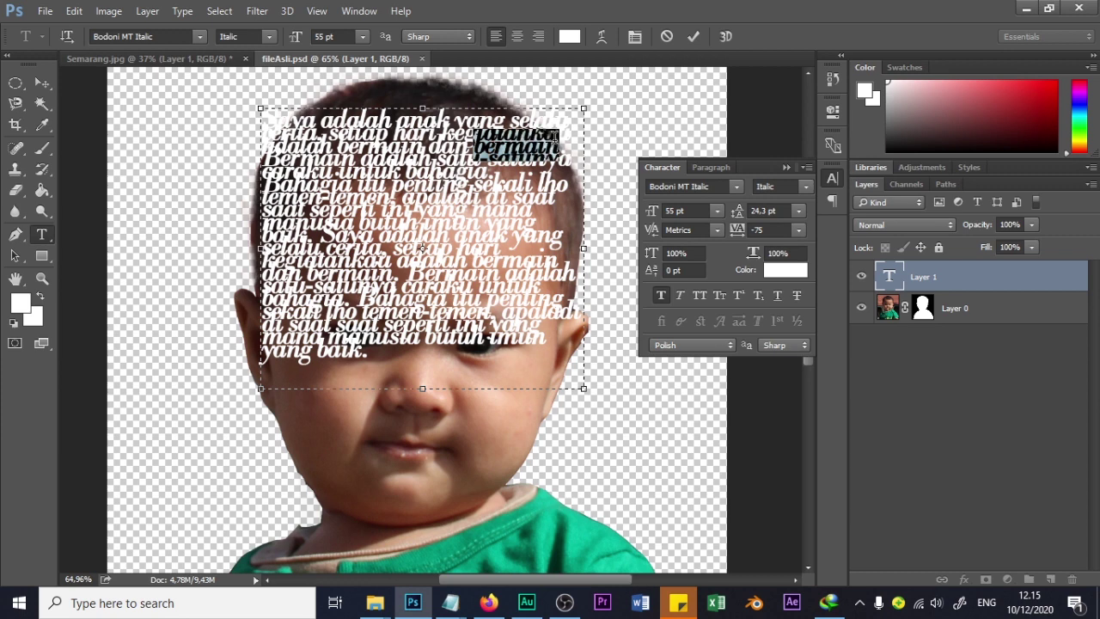
click(714, 211)
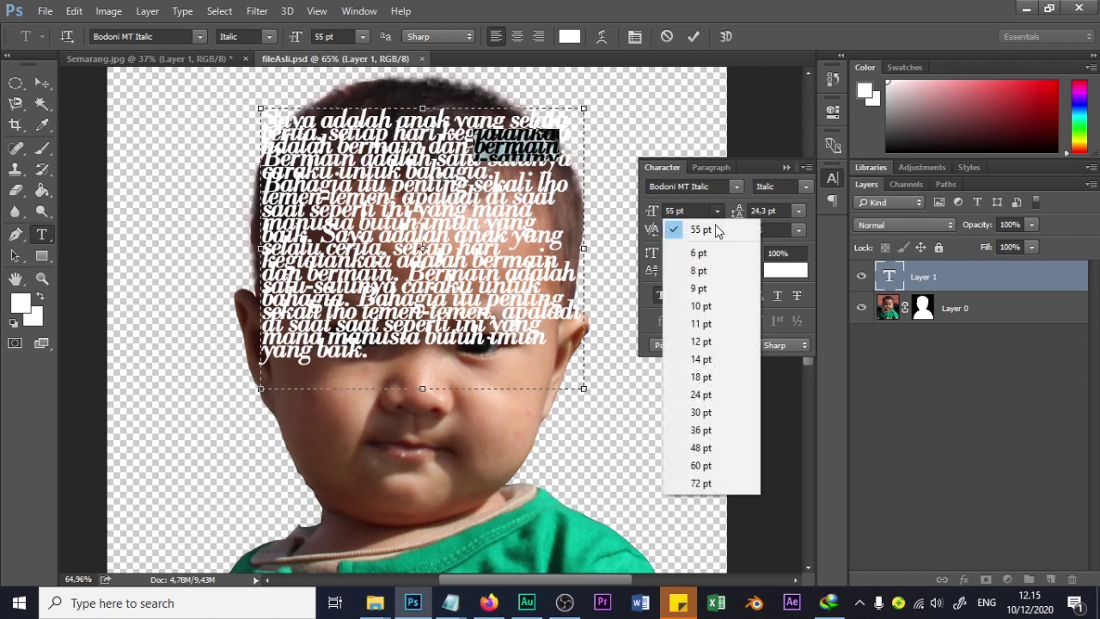
click(706, 483)
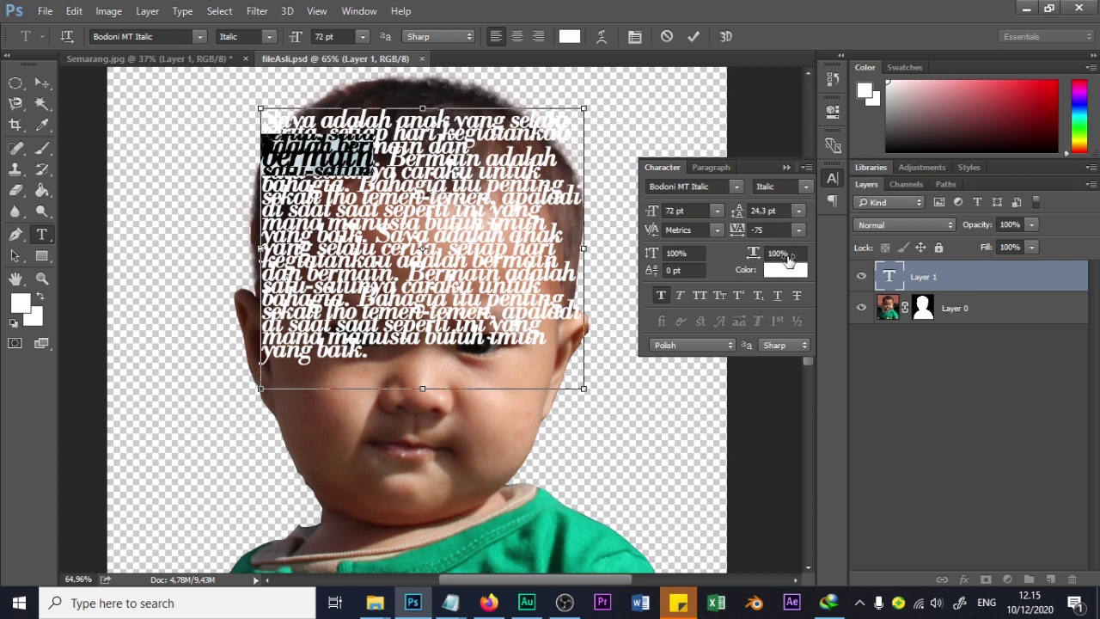
Set the tracking of all the text to -25 and then to -50.
key(ctrl+a)
click(799, 230)
click(791, 302)
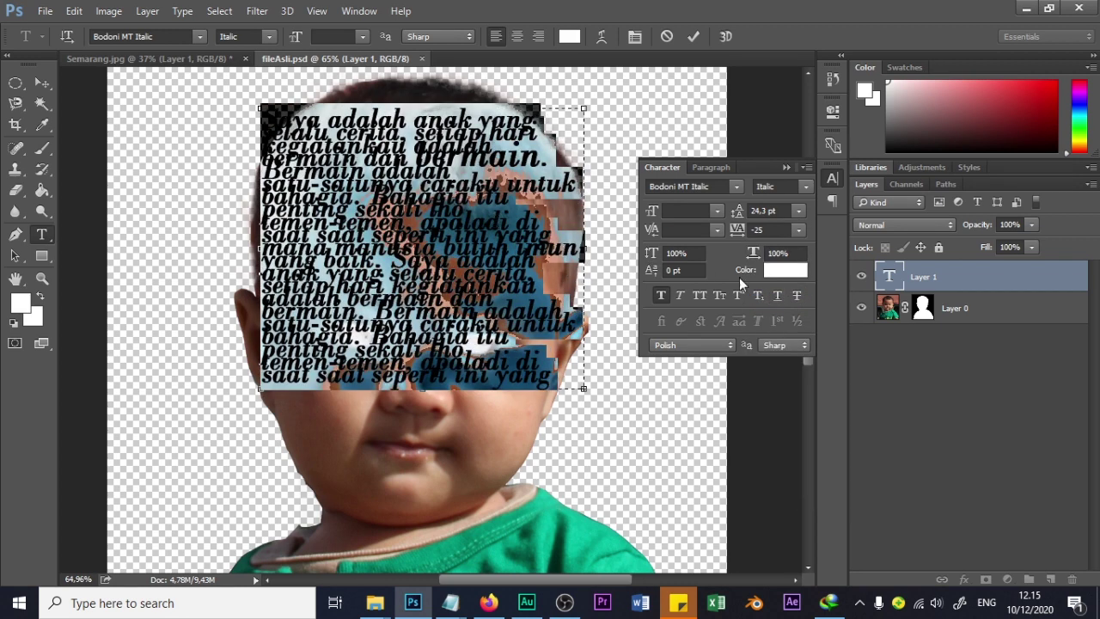
click(799, 230)
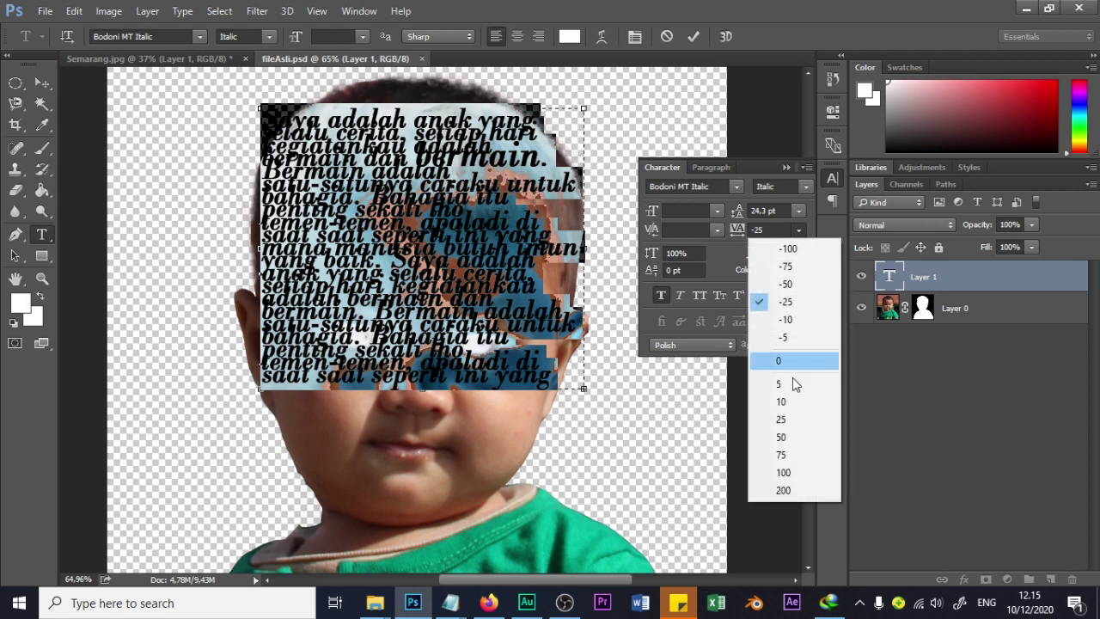
click(789, 285)
click(430, 217)
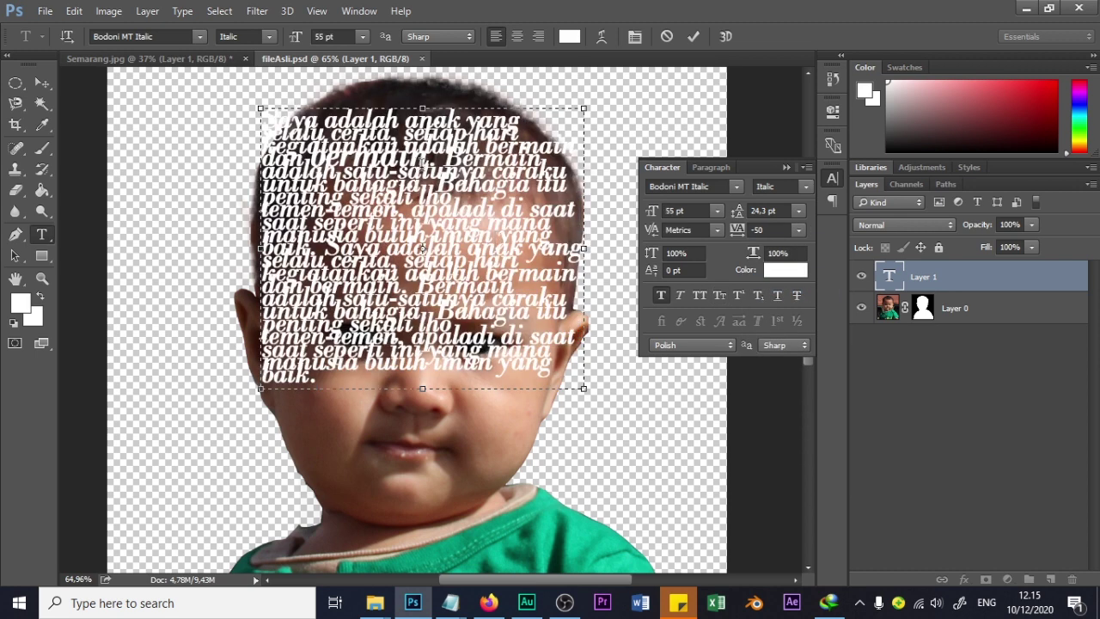
Set the leading of all the text to 30 pt, then 27 pt and finally 26 pt.
key(ctrl+a)
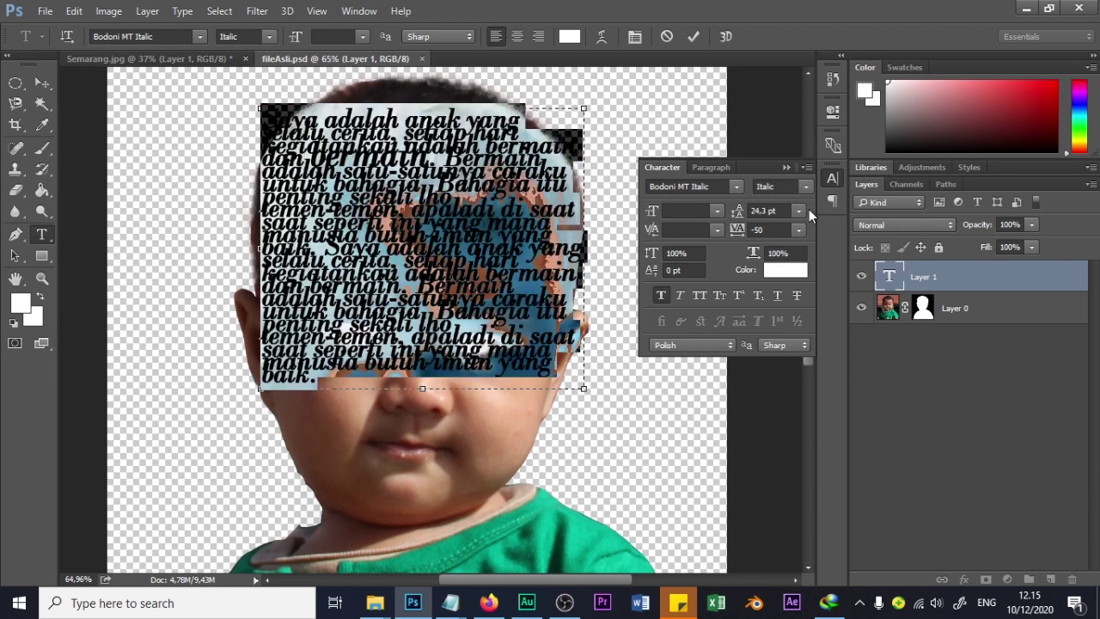
click(799, 212)
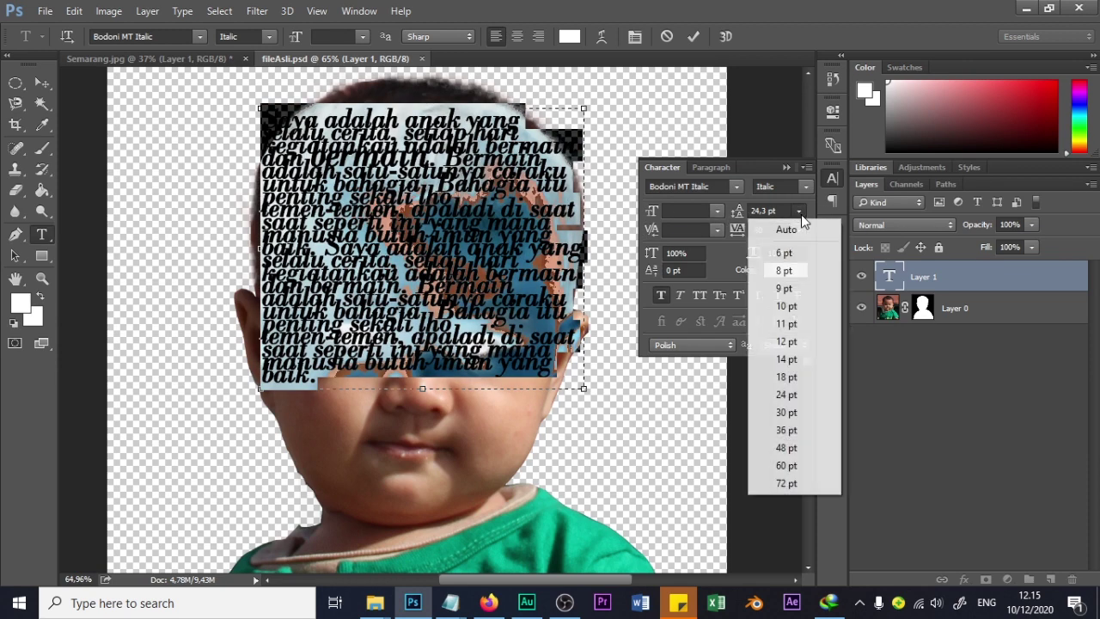
click(804, 413)
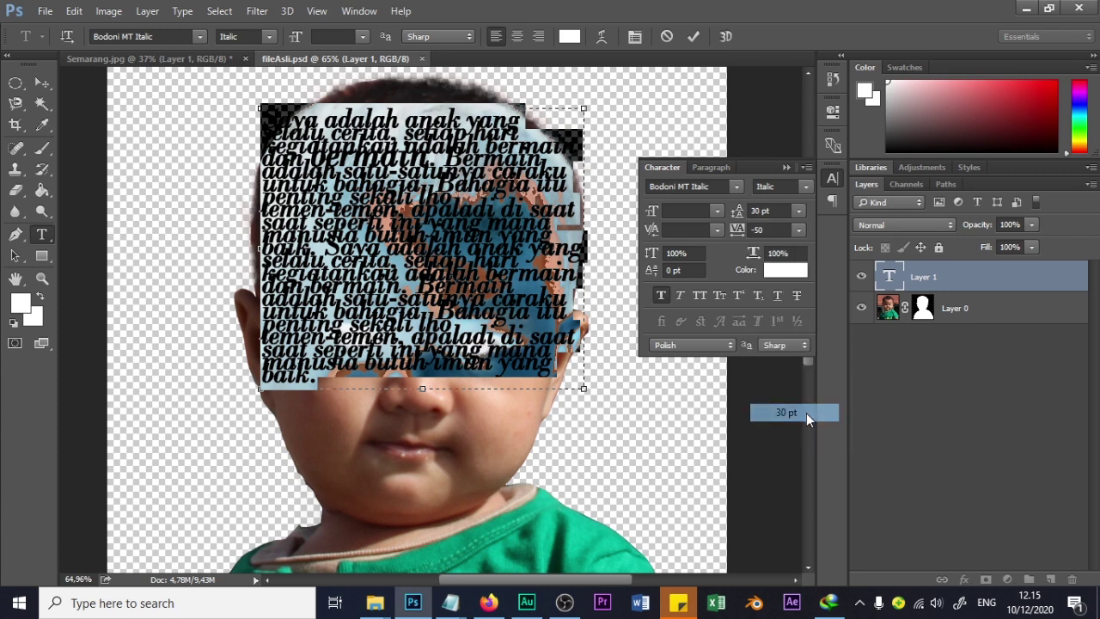
click(758, 211)
text(27)
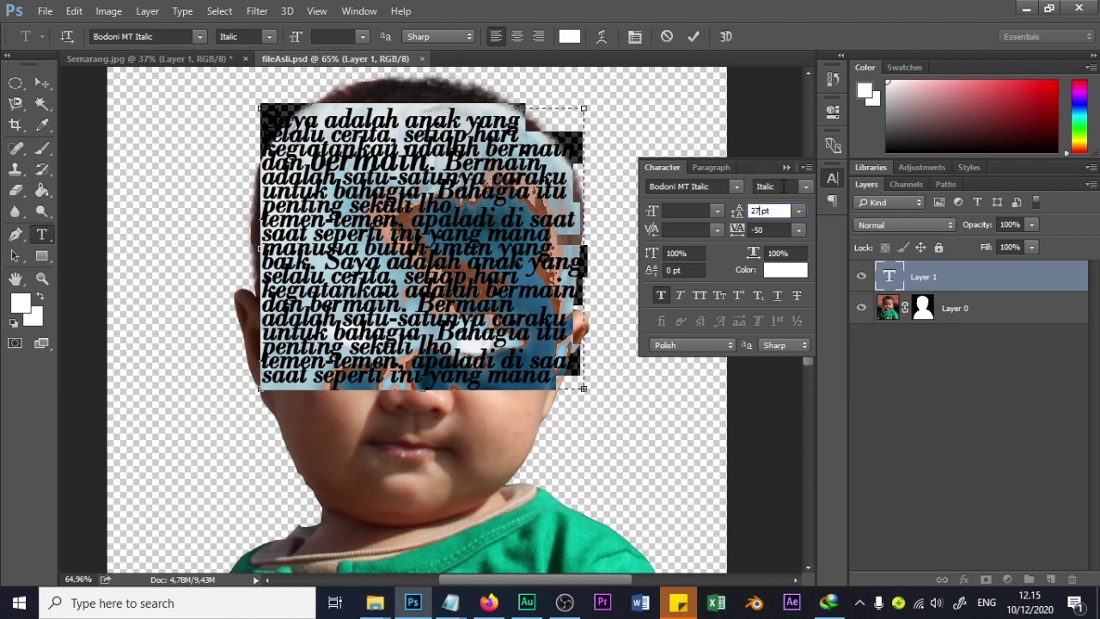
text(26)
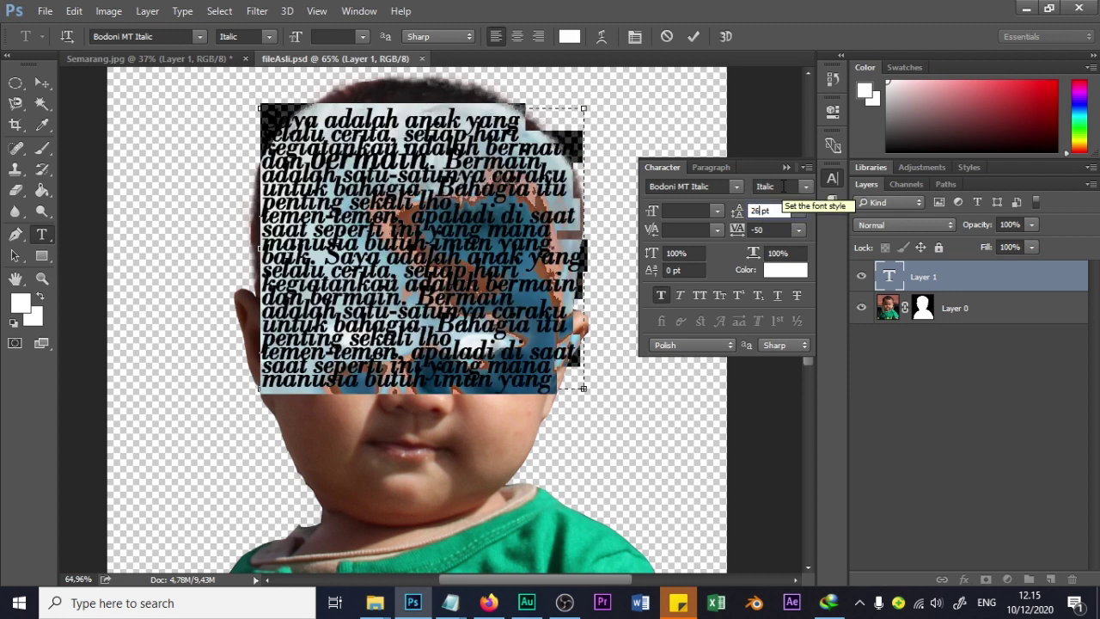
click(464, 224)
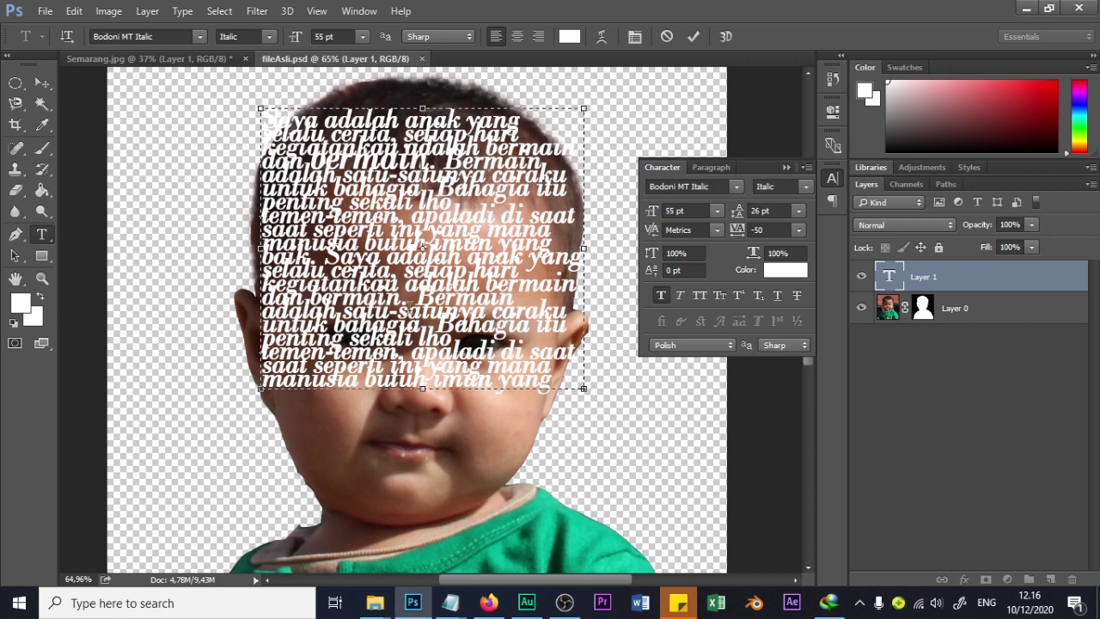
Enlarge the word "Bahagia" in the second repetition of the paragraph to 72 pt.
drag(442, 332, 440, 310)
click(509, 321)
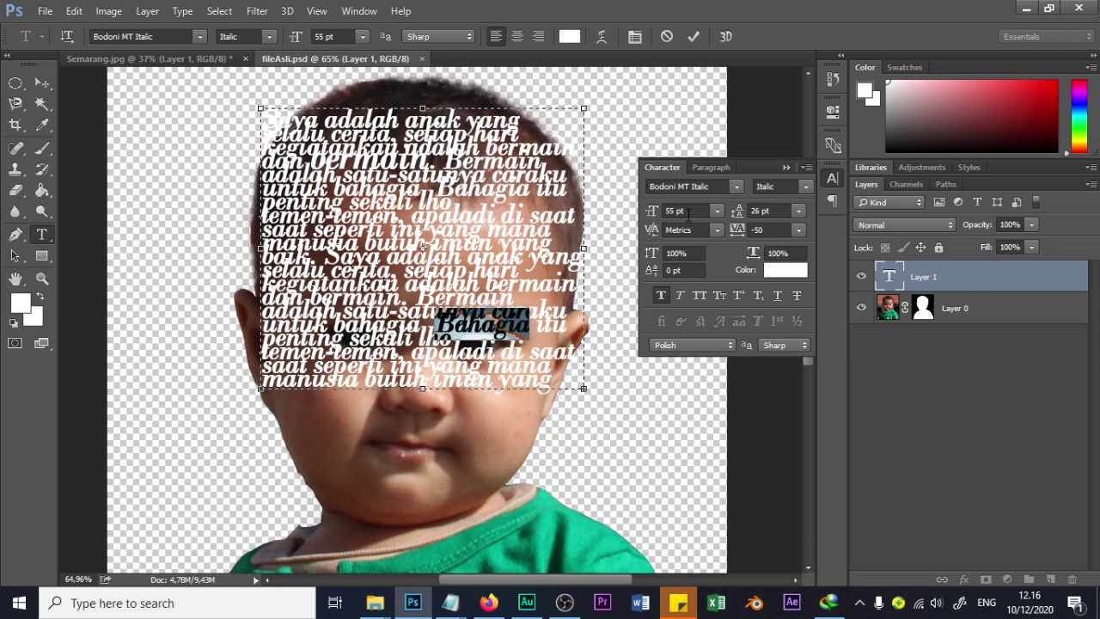
click(715, 216)
click(700, 483)
click(401, 348)
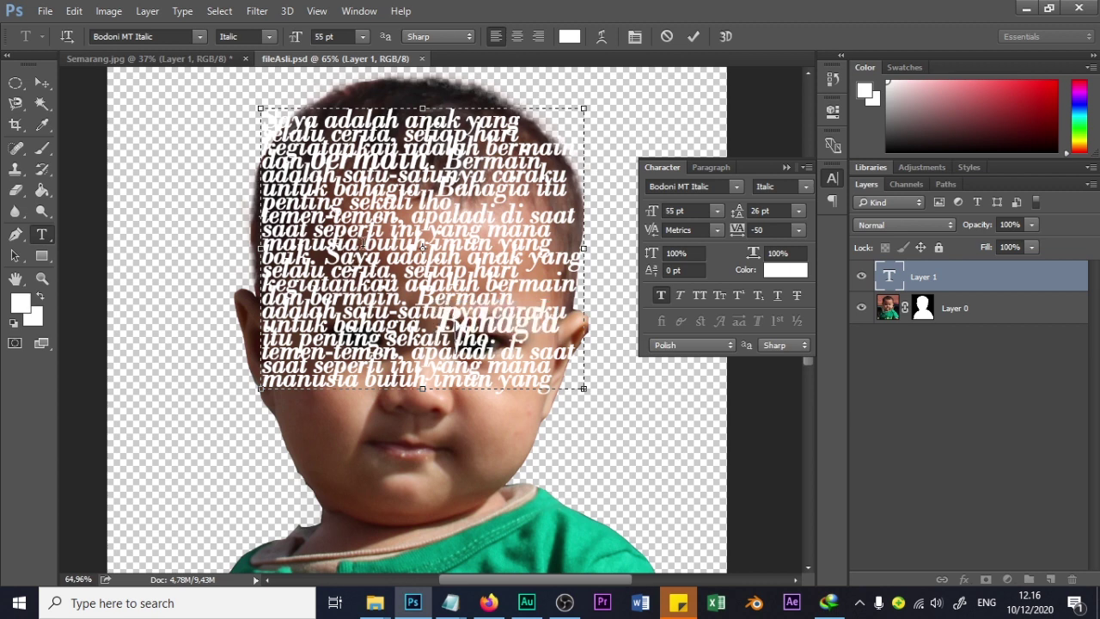
Enlarge the word "manusia" in the middle of the paragraph to 72 pt.
drag(362, 242, 259, 268)
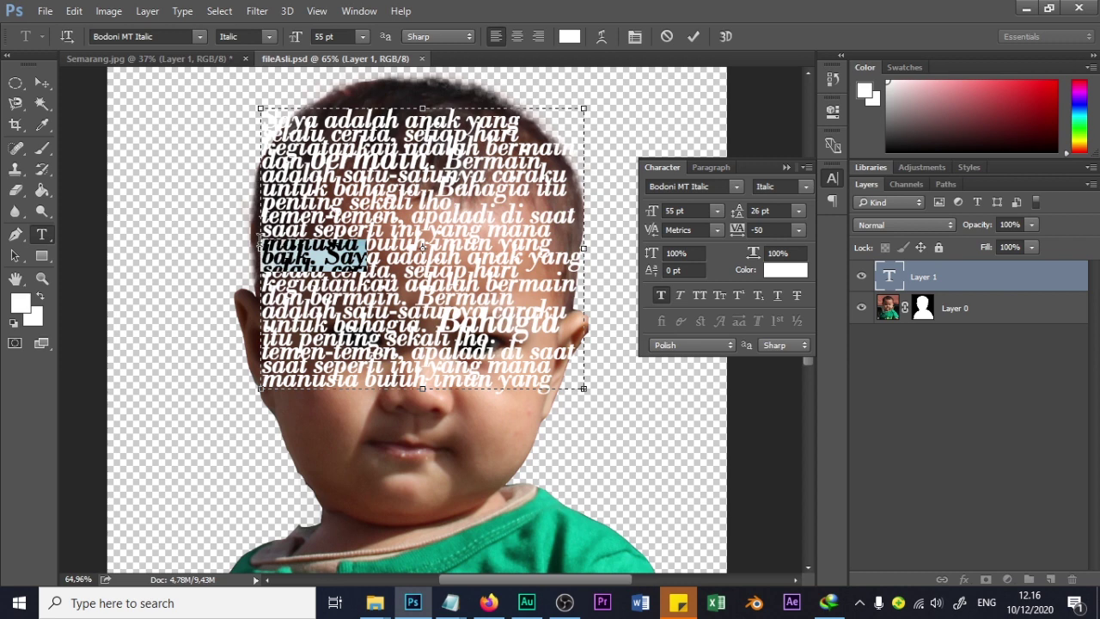
click(367, 236)
drag(366, 241, 245, 233)
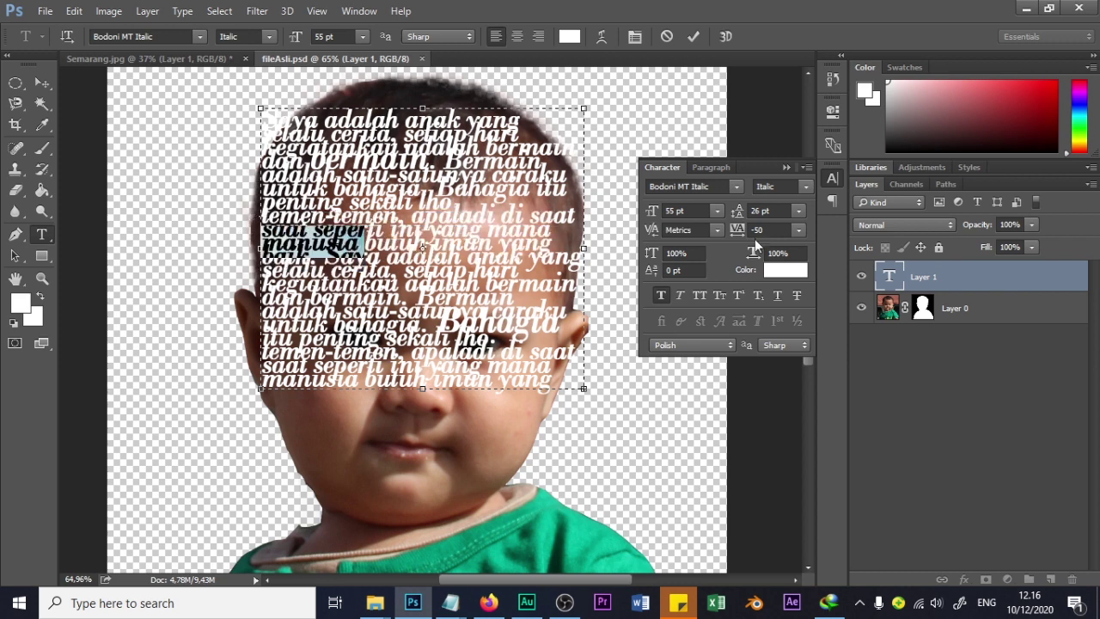
click(714, 210)
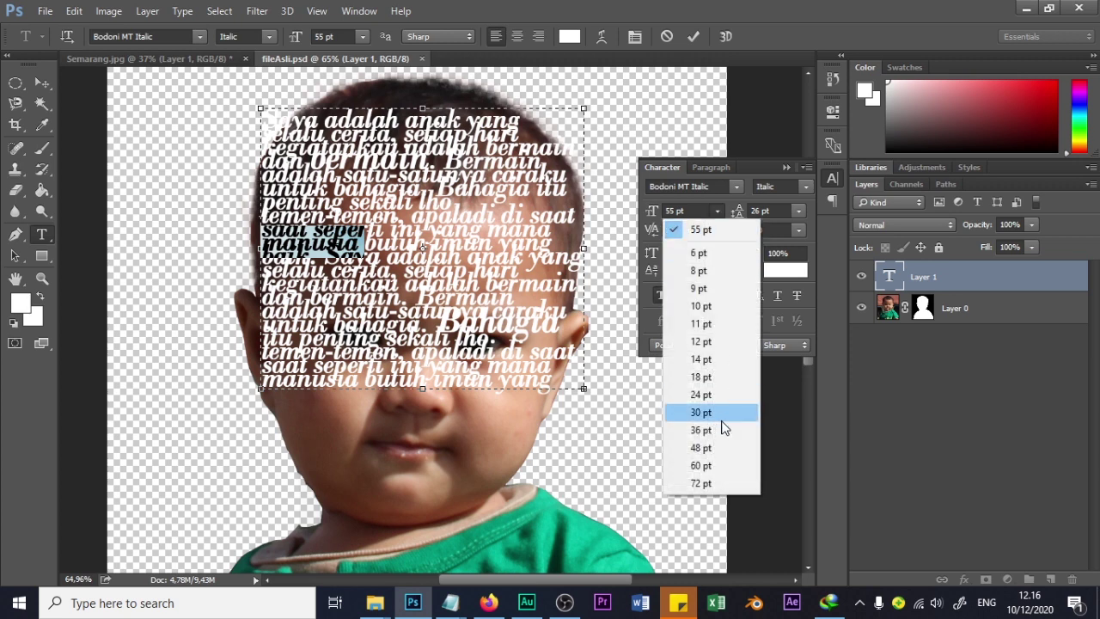
click(716, 480)
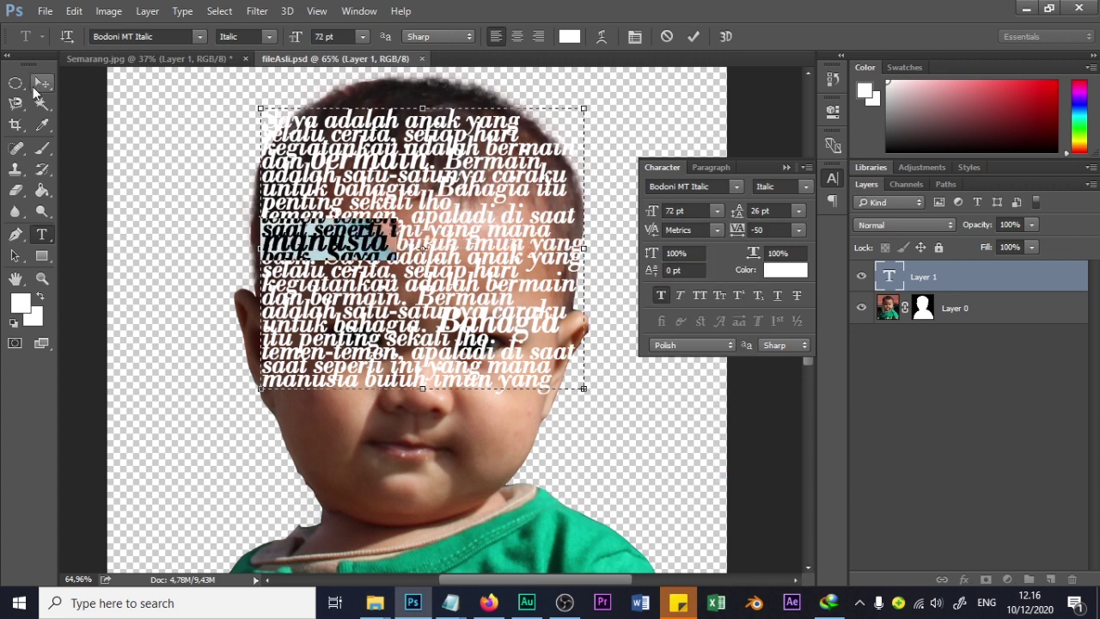
Center-align all the text and widen the text box slightly toward the left edge of the head.
key(ctrl+a)
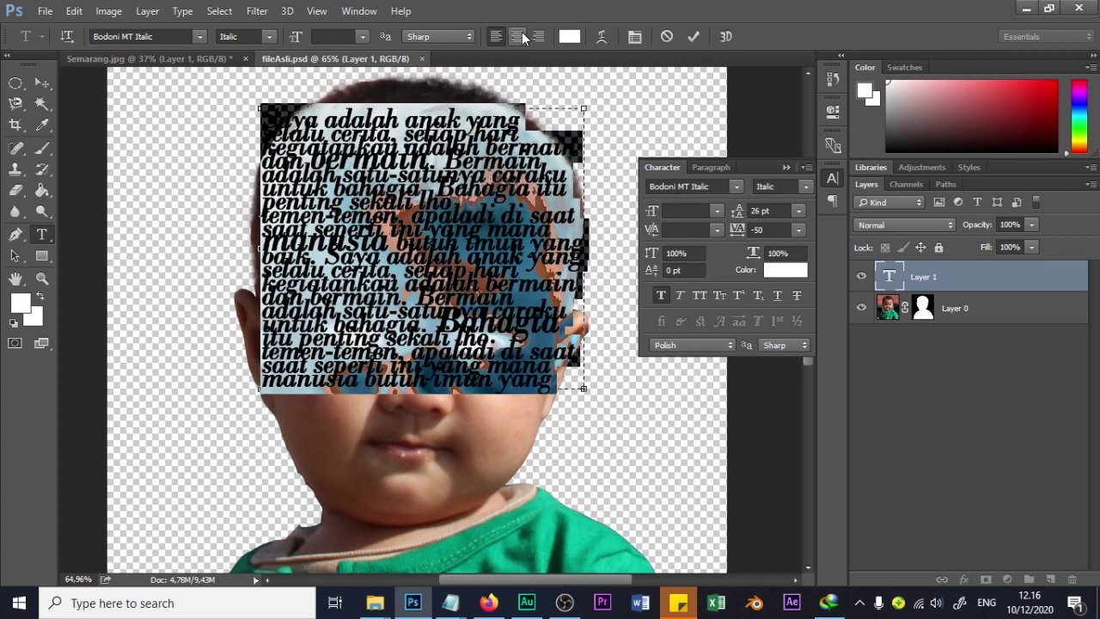
key(ctrl+shift+c)
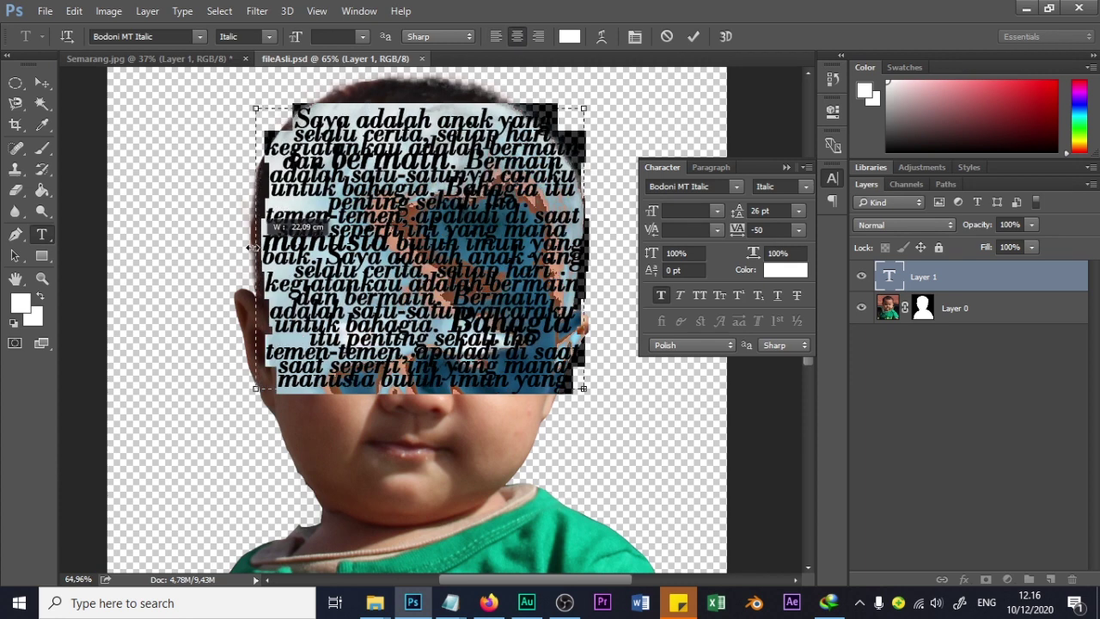
drag(260, 250, 248, 249)
click(426, 269)
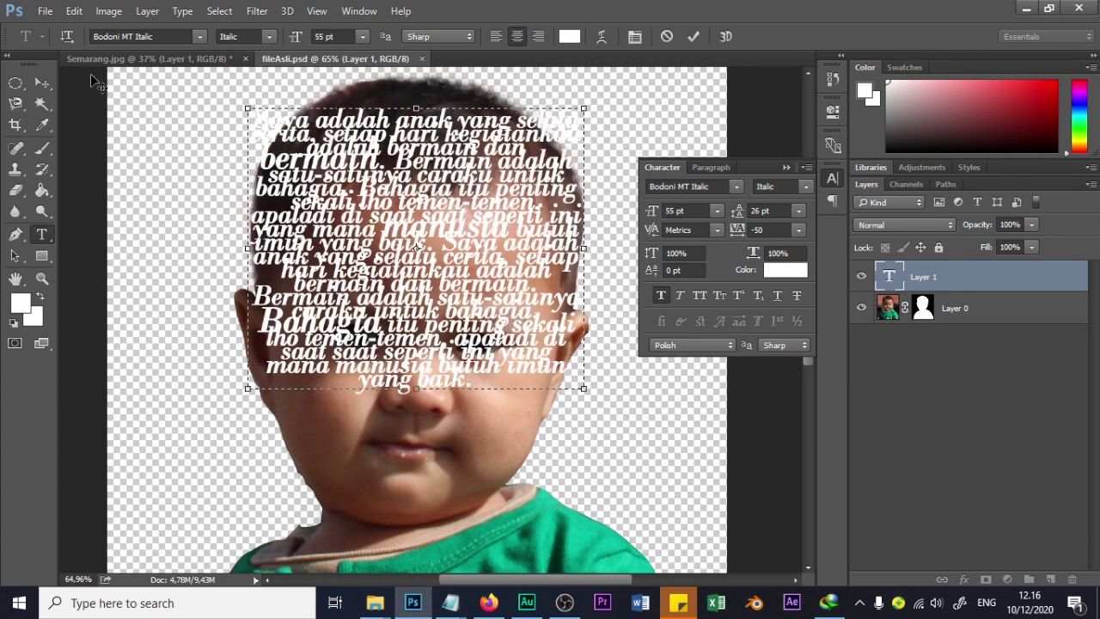
click(42, 82)
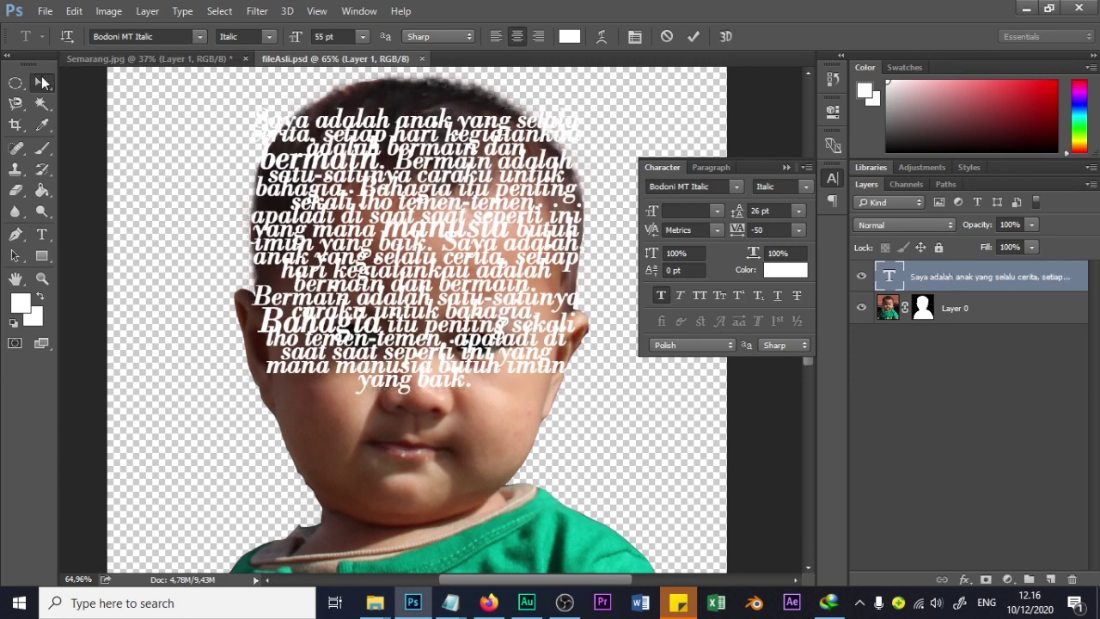
Reduce the leading of the whole paragraph to 24 pt and commit the text.
key(t)
click(502, 229)
key(ctrl+a)
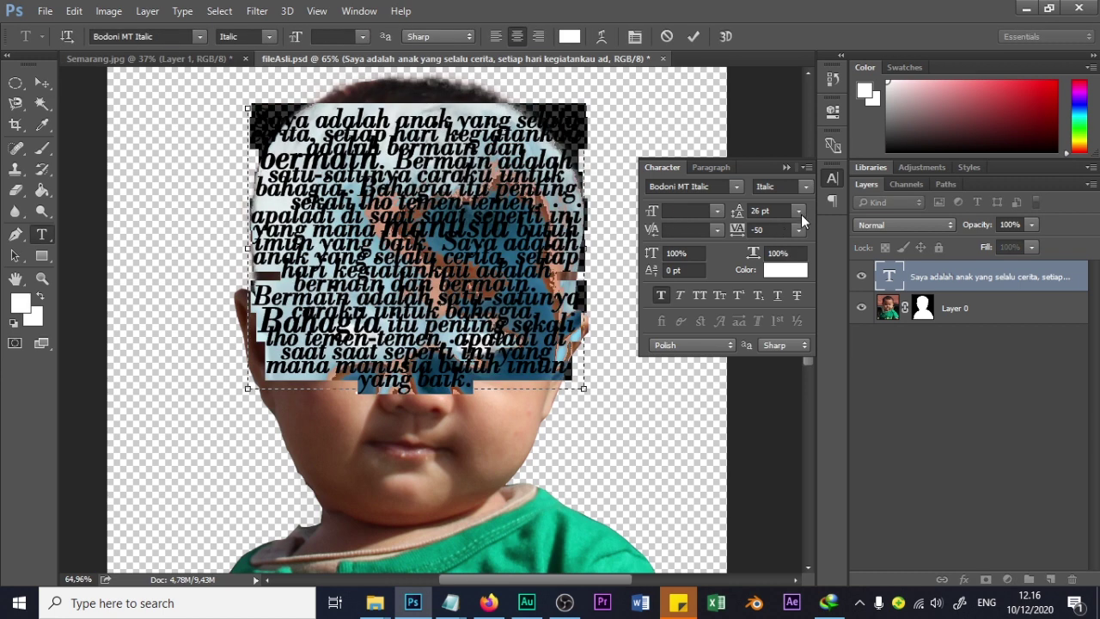
double_click(753, 212)
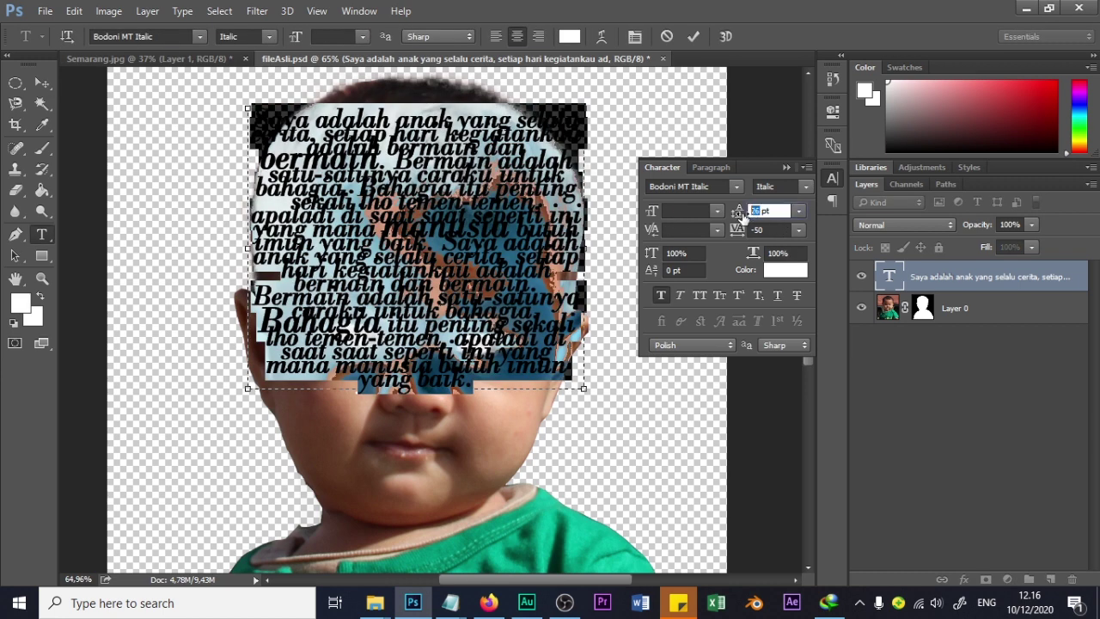
key(Down)
key(Down)
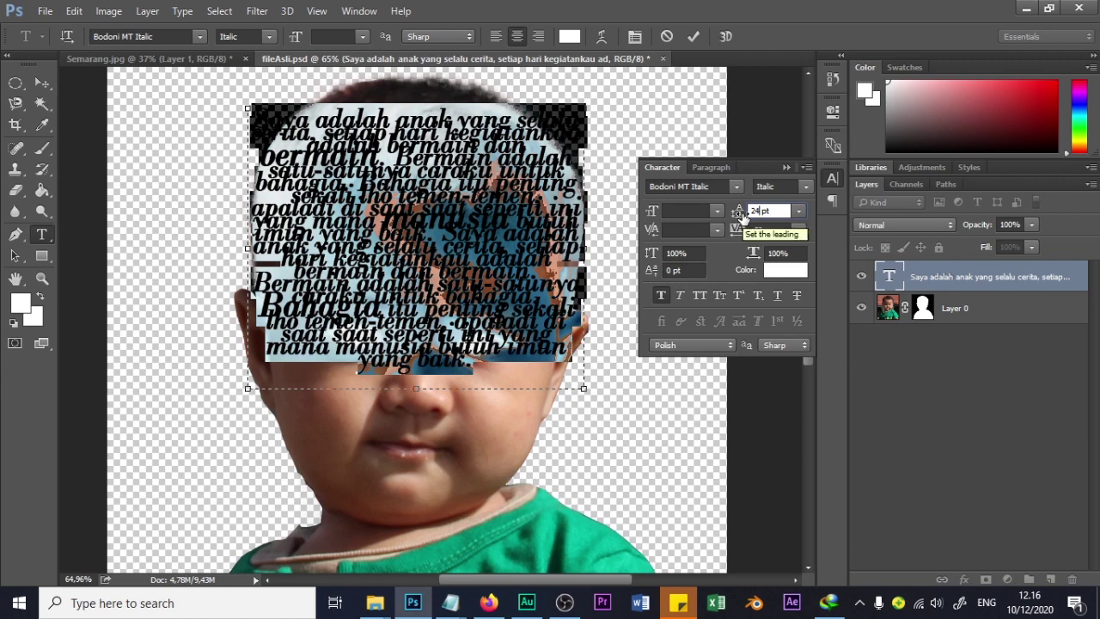
key(Return)
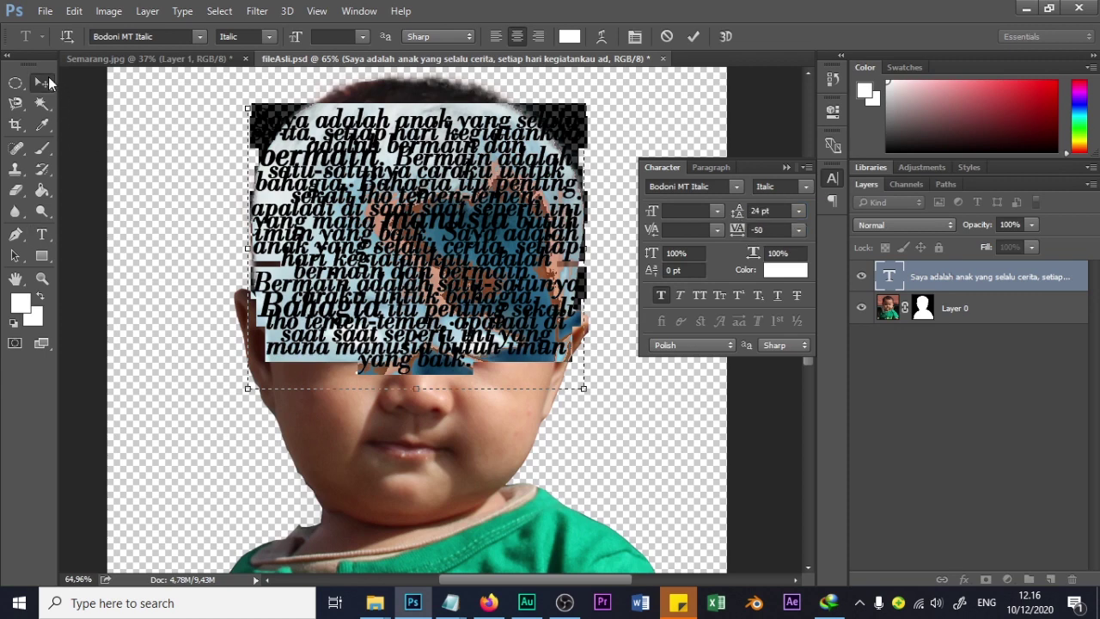
click(49, 83)
Move the paragraph up until it covers the top of the child's head.
scroll(441, 240, down, 3)
scroll(456, 166, up, 1)
drag(455, 167, 464, 259)
drag(459, 214, 456, 177)
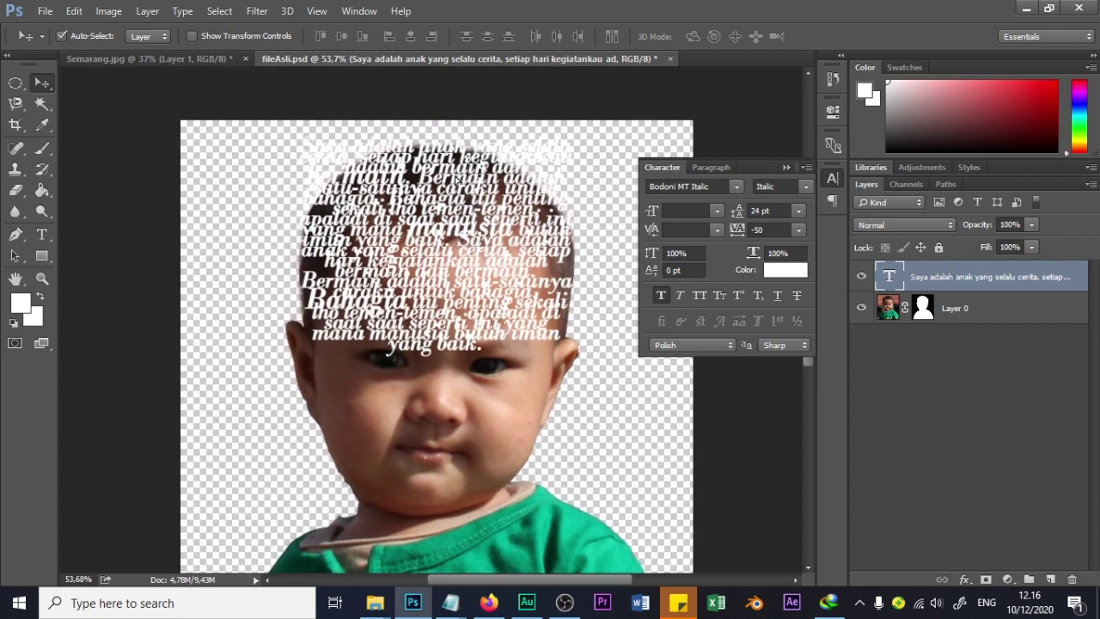
Place a copy of the paragraph over the lower face and left-align its text.
scroll(471, 243, down, 3)
drag(464, 243, 453, 348)
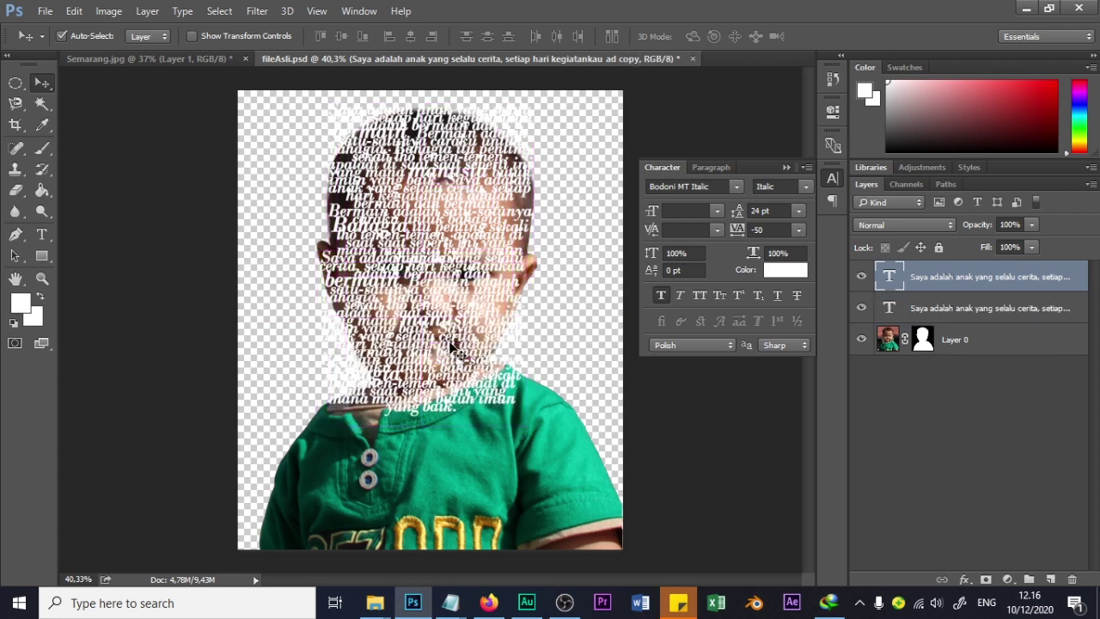
key(t)
click(453, 346)
key(ctrl+a)
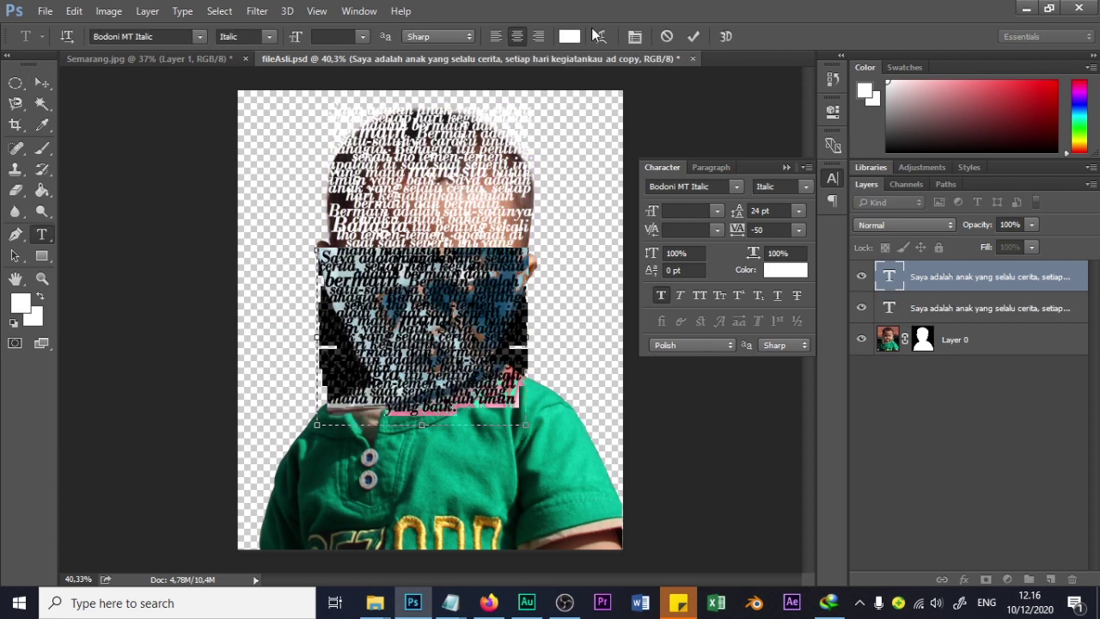
click(495, 36)
click(38, 84)
Copy the left-aligned paragraph onto the right side of the shirt and shorten its text box to about half its height.
drag(409, 311, 507, 429)
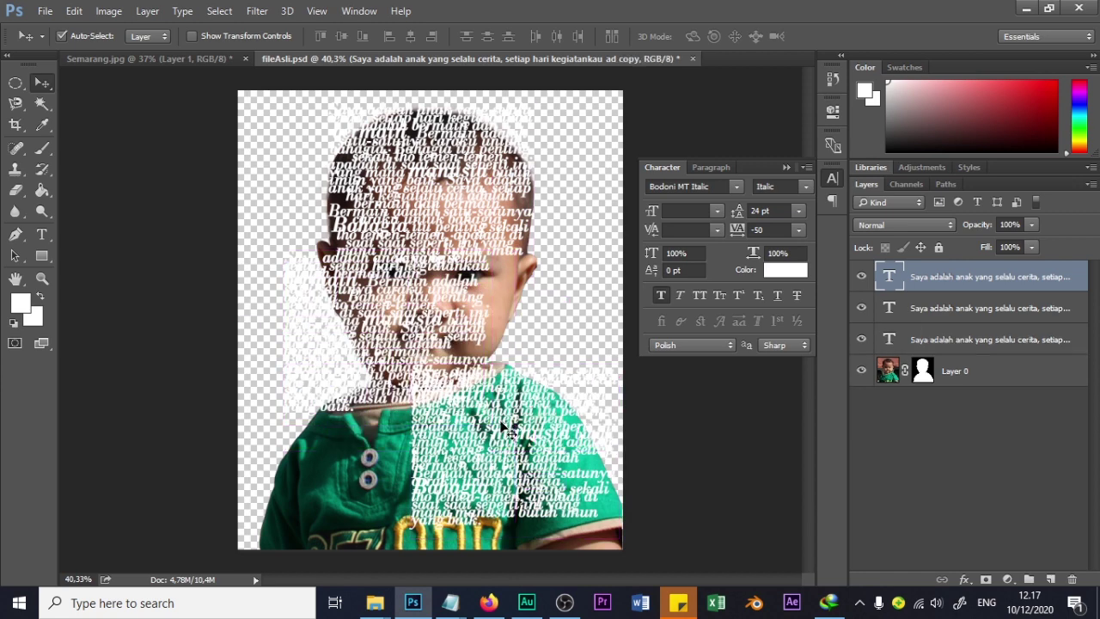
key(t)
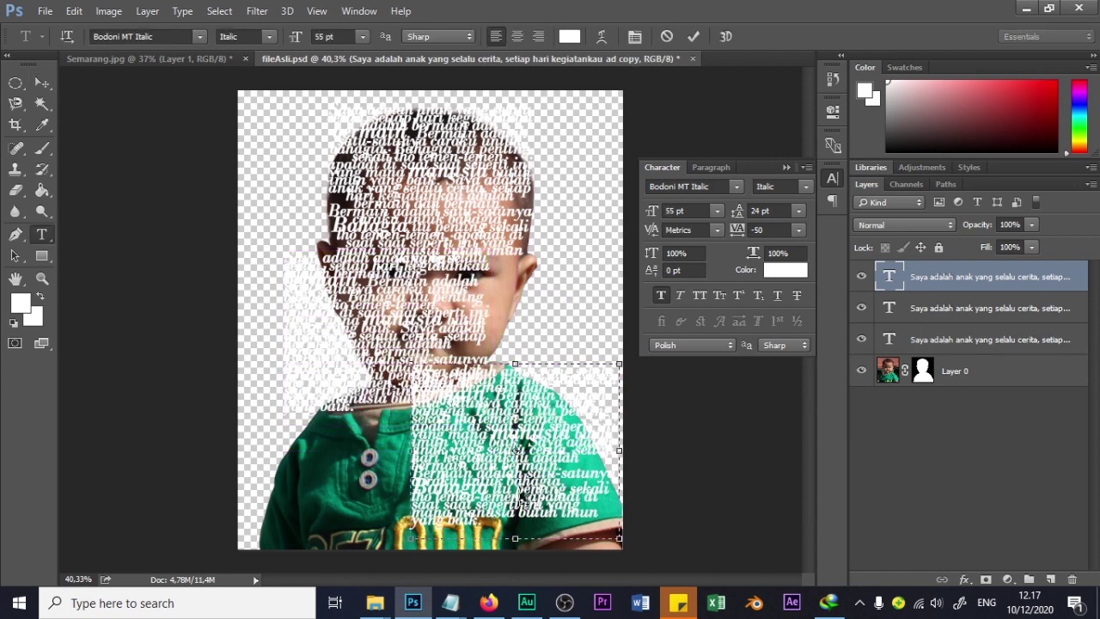
click(523, 498)
drag(519, 543, 516, 460)
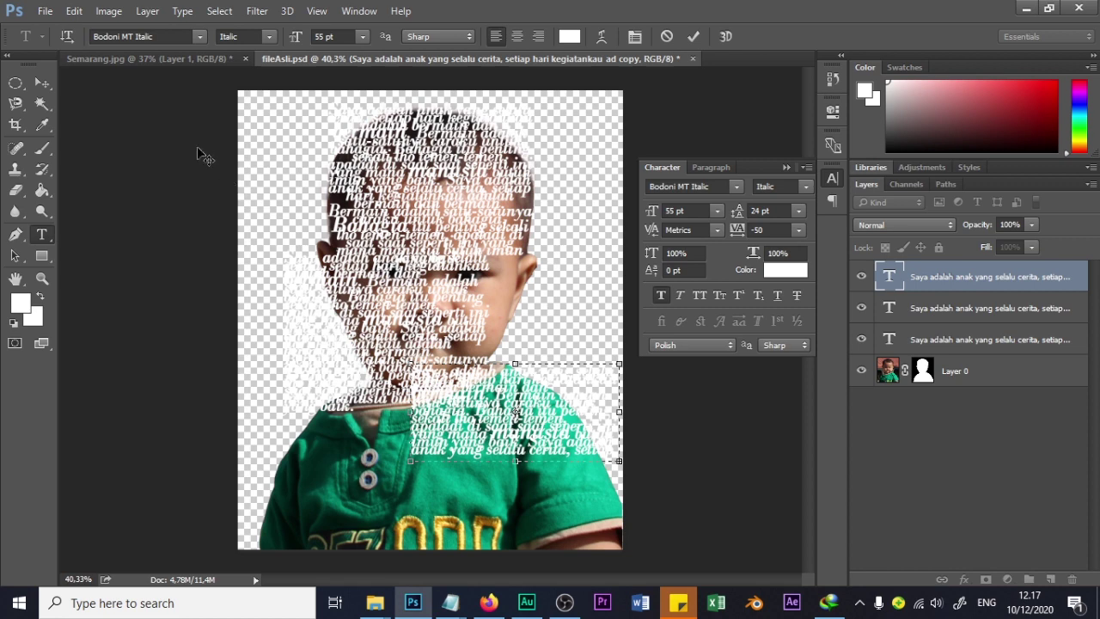
click(42, 85)
Rotate the shortened paragraph 90° counterclockwise and move it over the right side of the face and neck.
key(ctrl+t)
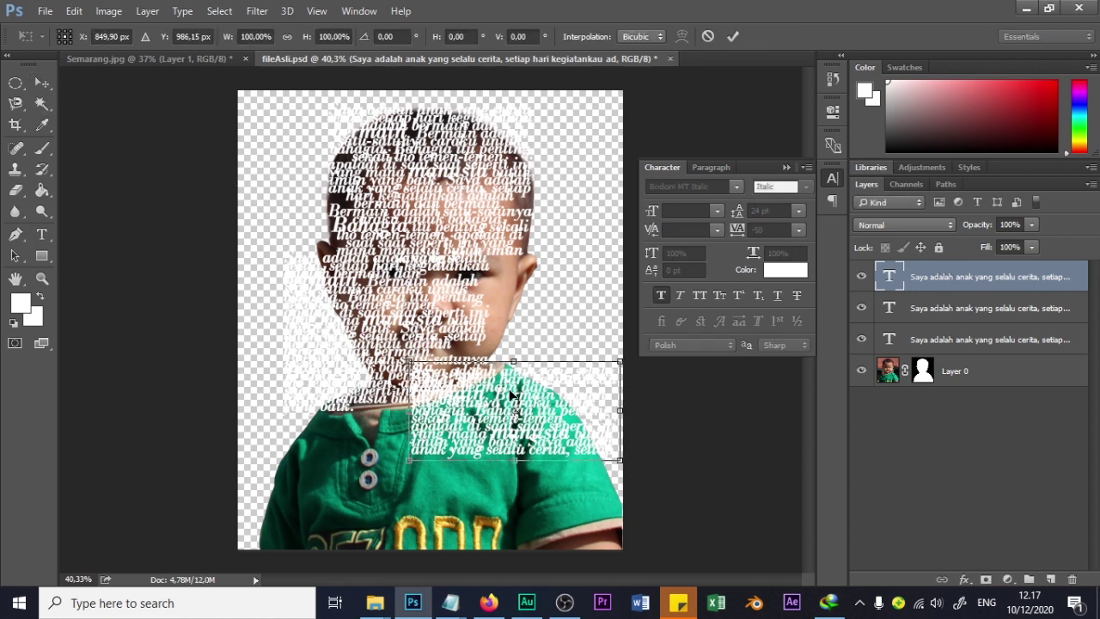
right_click(511, 120)
click(624, 337)
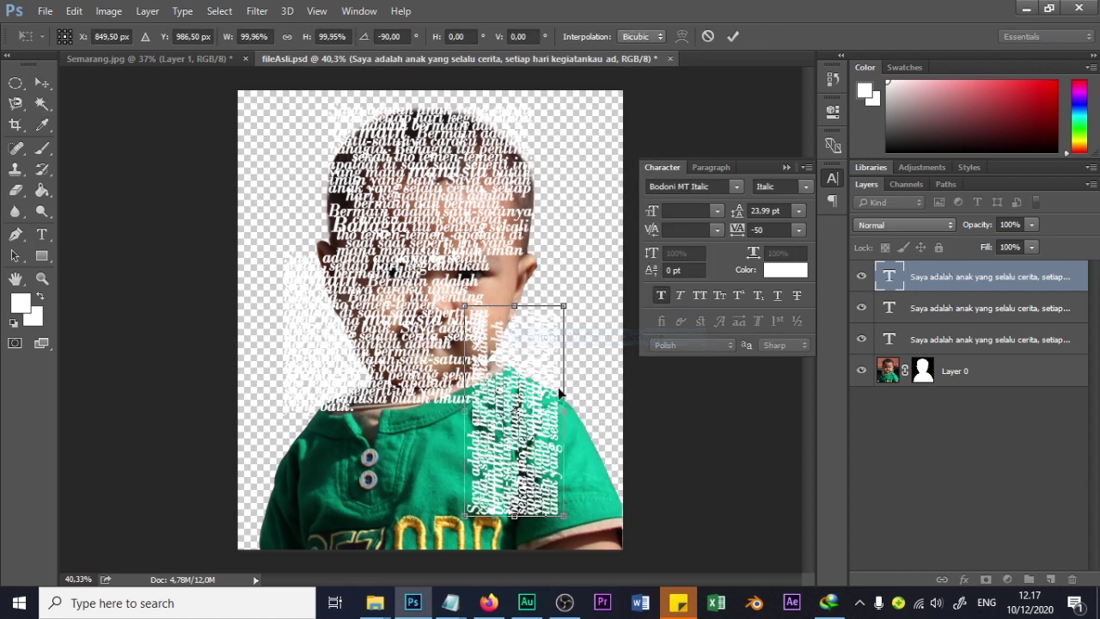
key(Return)
drag(543, 435, 513, 346)
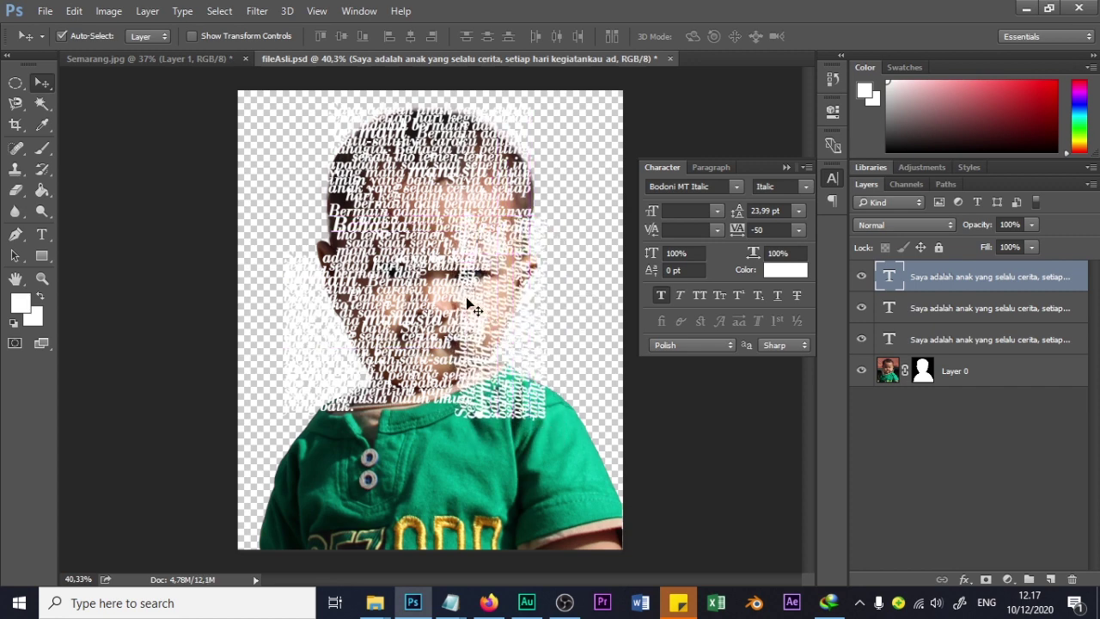
Copy the left-aligned paragraph to the lower right of the shirt and right-align its text.
drag(412, 324, 599, 474)
key(t)
click(570, 469)
key(ctrl+a)
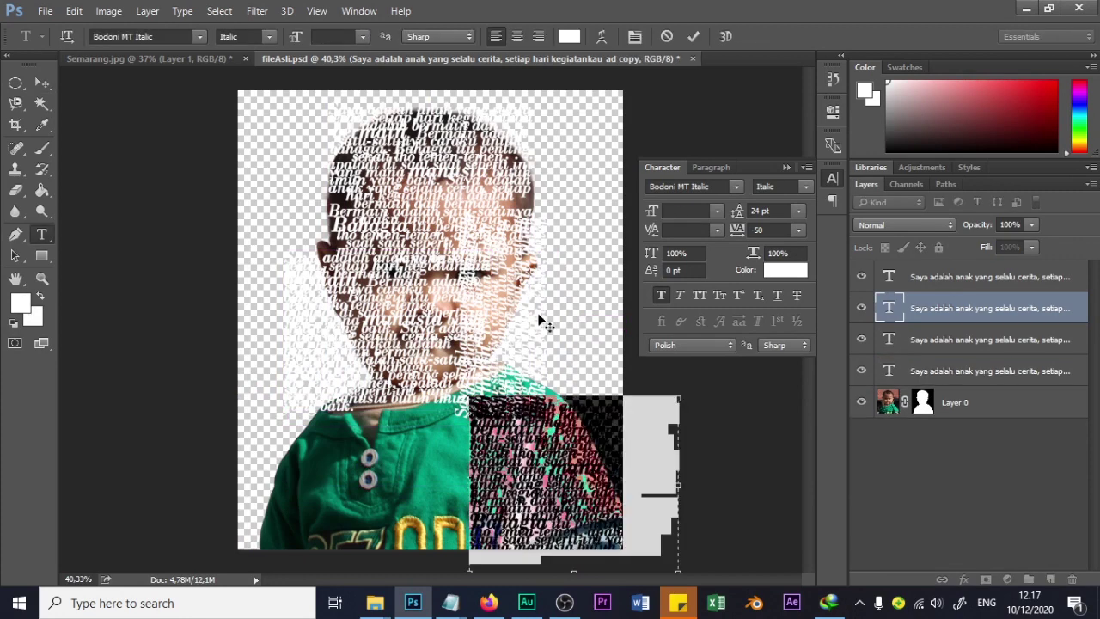
click(538, 36)
click(41, 82)
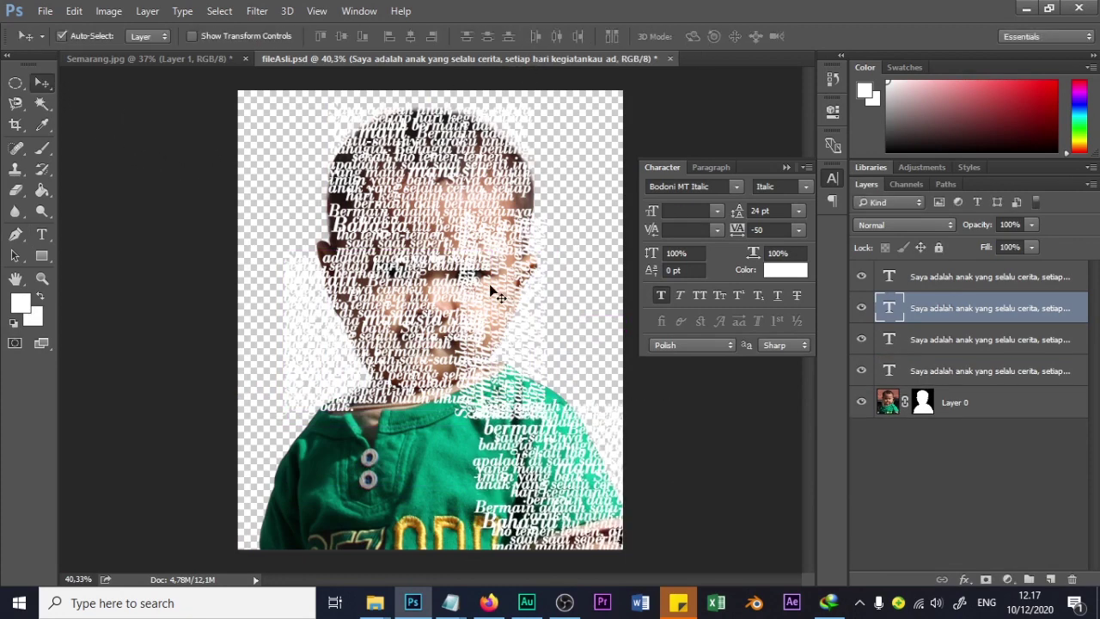
Place more horizontal and vertical copies of the paragraph to cover the rest of the shirt.
drag(409, 347, 460, 443)
drag(496, 339, 436, 507)
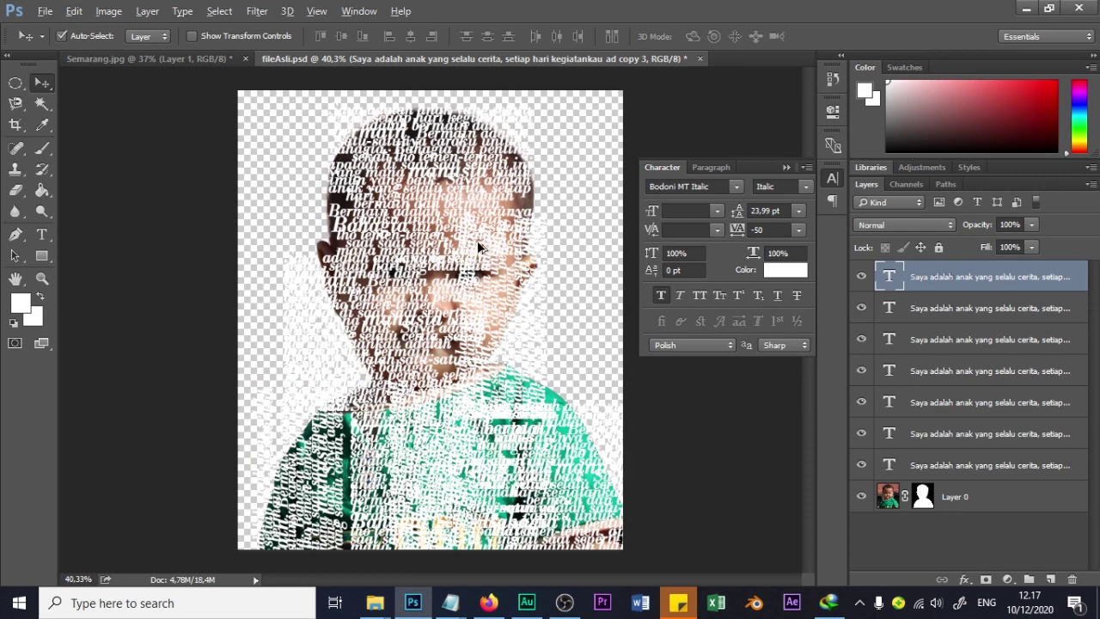
drag(475, 323, 356, 375)
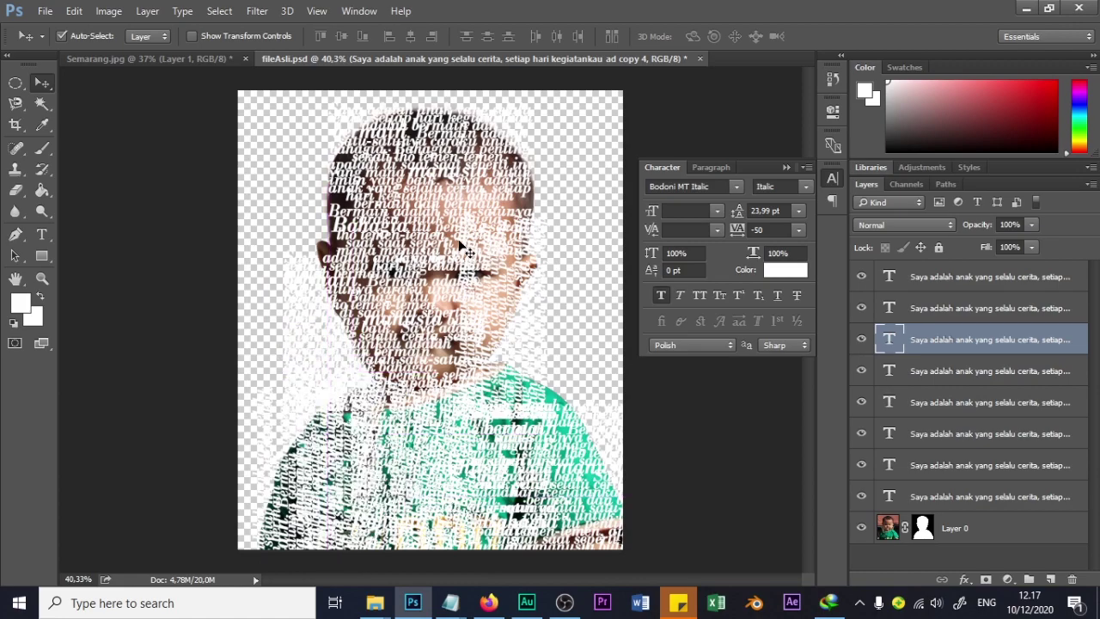
Try placing another copy of the paragraph over the middle of the face, then undo it.
mouse_move(397, 298)
mouse_down()
mouse_move(535, 290)
mouse_move(481, 284)
mouse_move(417, 296)
mouse_up()
click(454, 185)
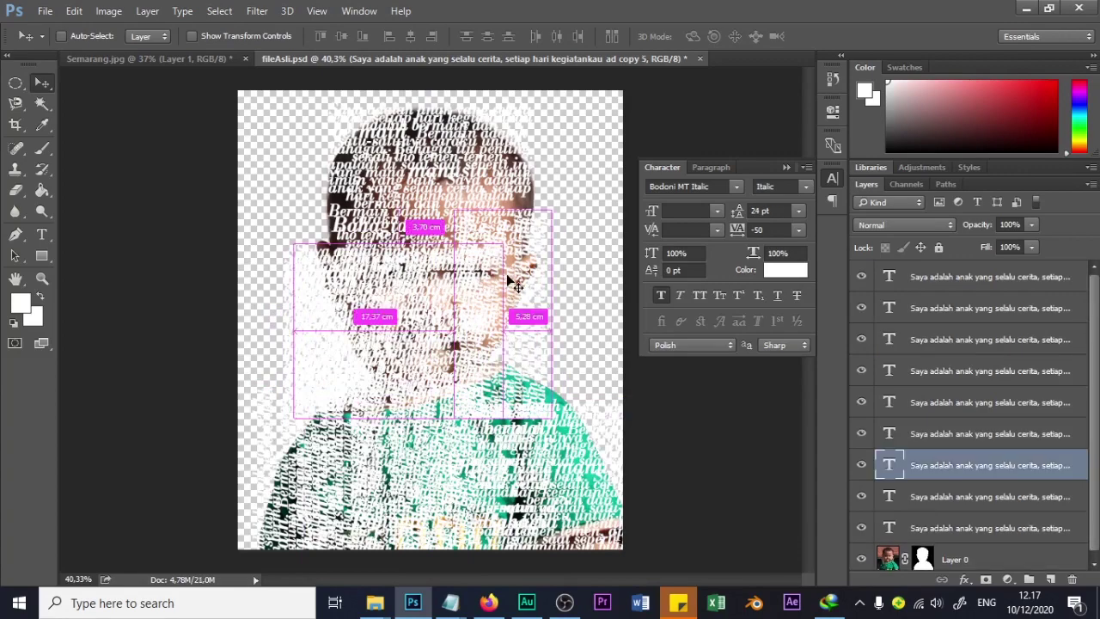
drag(439, 184, 481, 202)
key(ctrl+z)
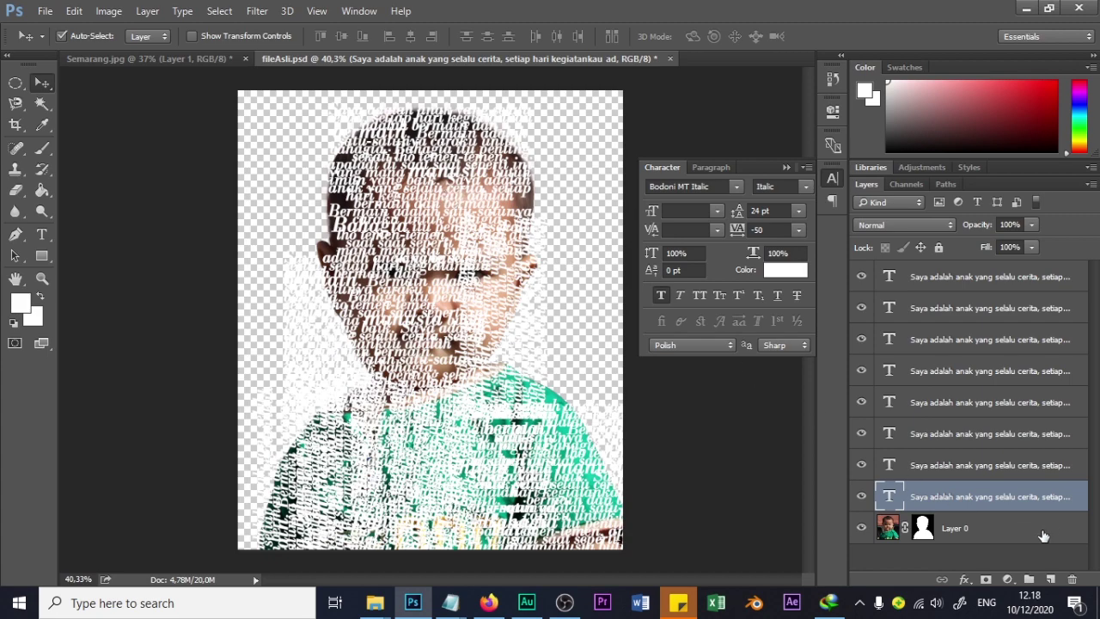
Add a new layer directly above Layer 0 and fill it with black.
double_click(1082, 493)
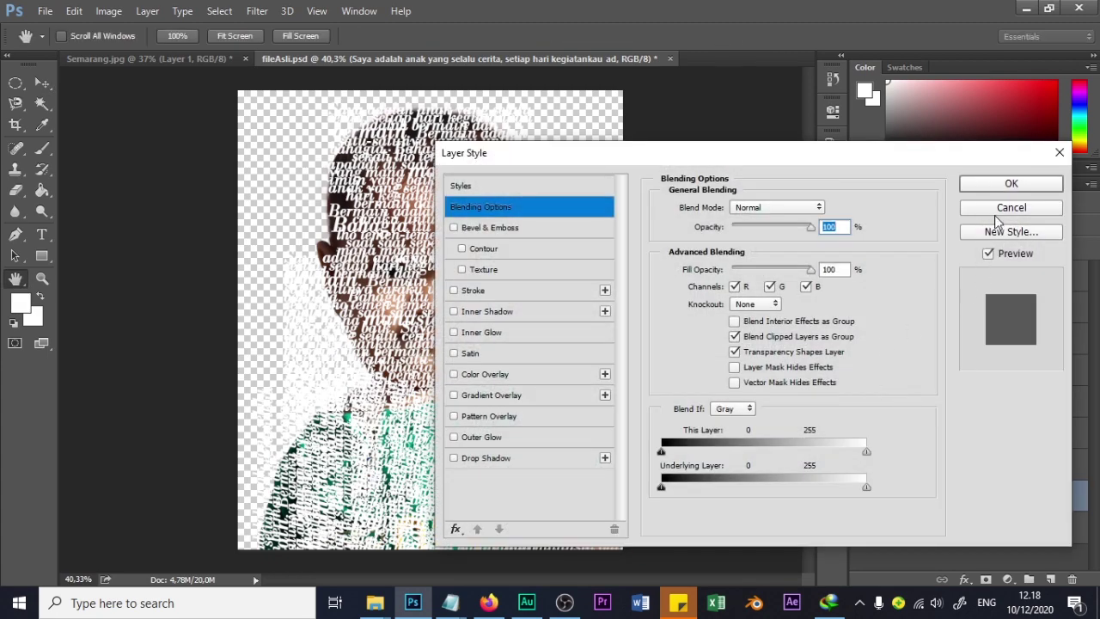
click(997, 213)
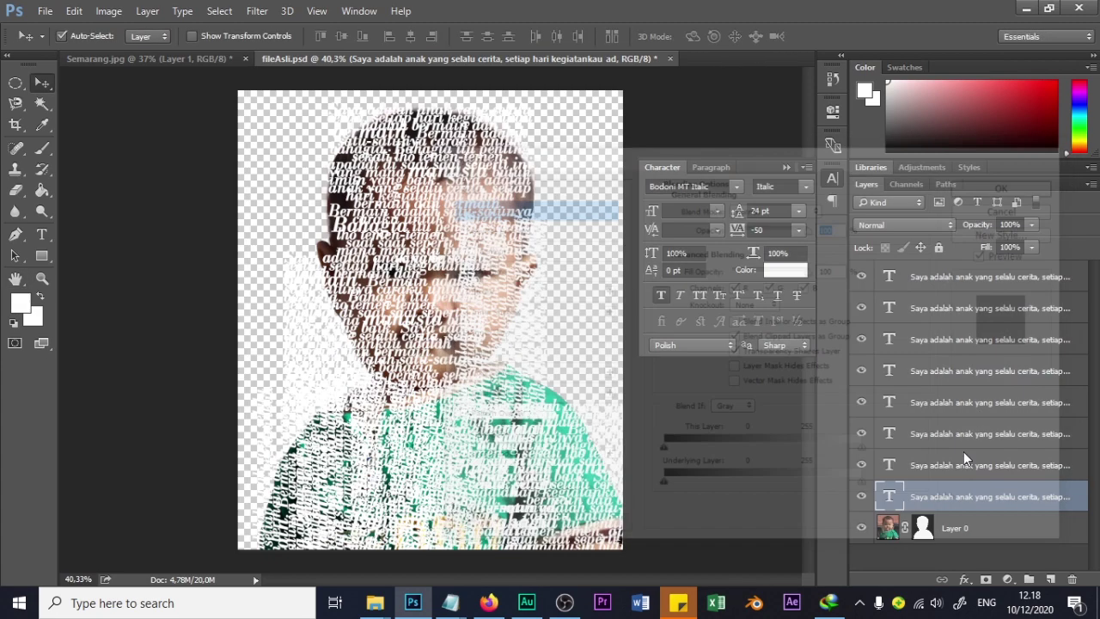
click(958, 529)
click(1050, 579)
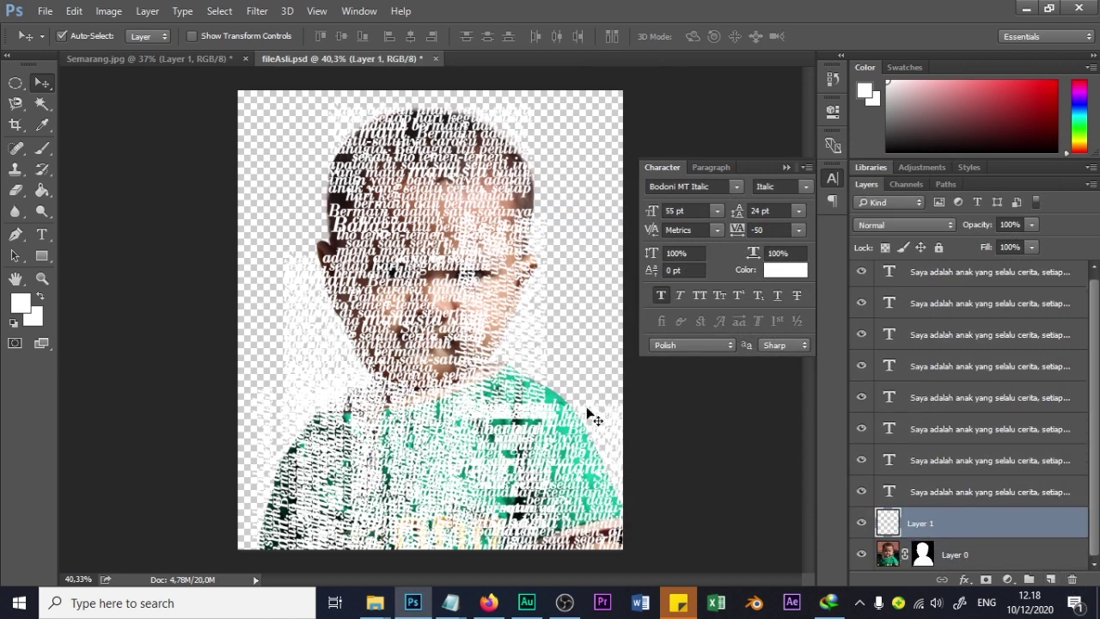
key(g)
key(d)
click(584, 335)
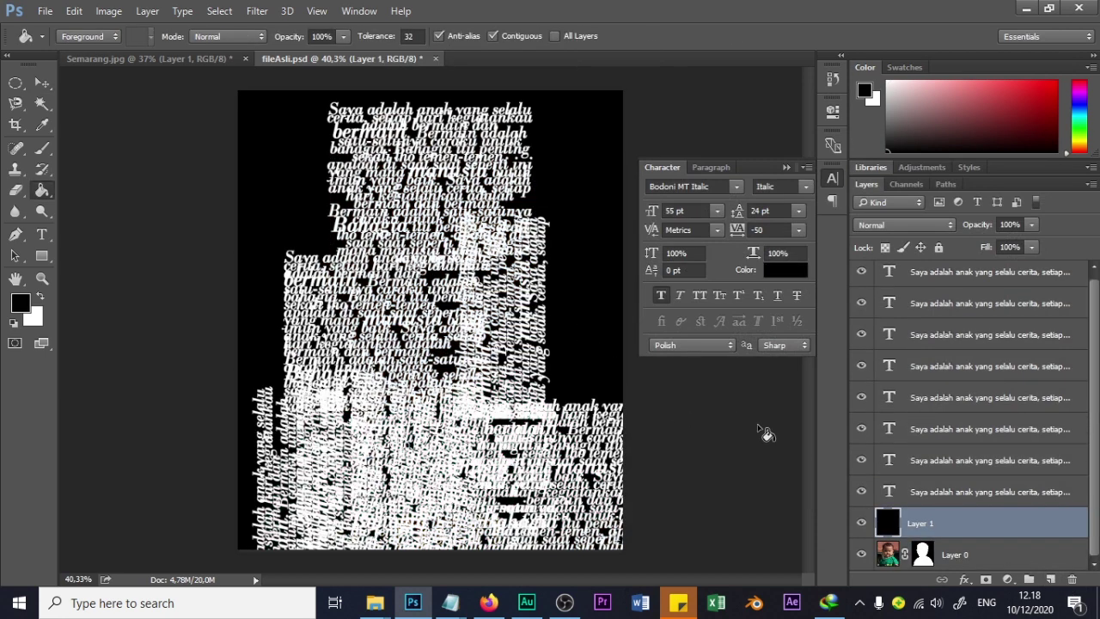
Try adding a drop shadow to the lowest paragraph layer and adjusting its settings.
key(v)
click(477, 191)
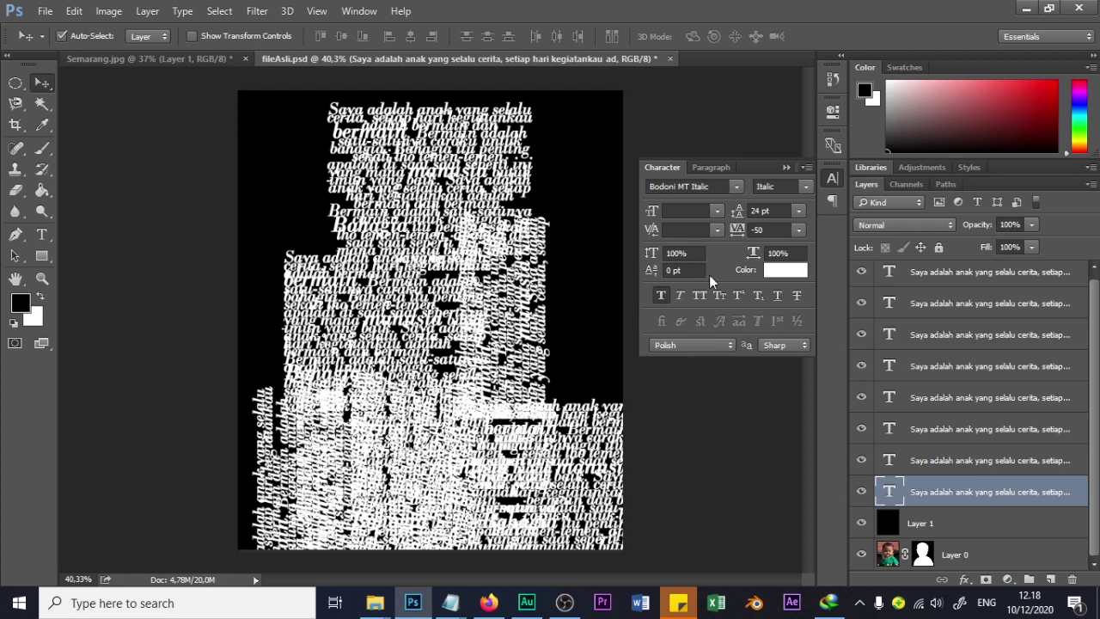
key(h)
double_click(1044, 482)
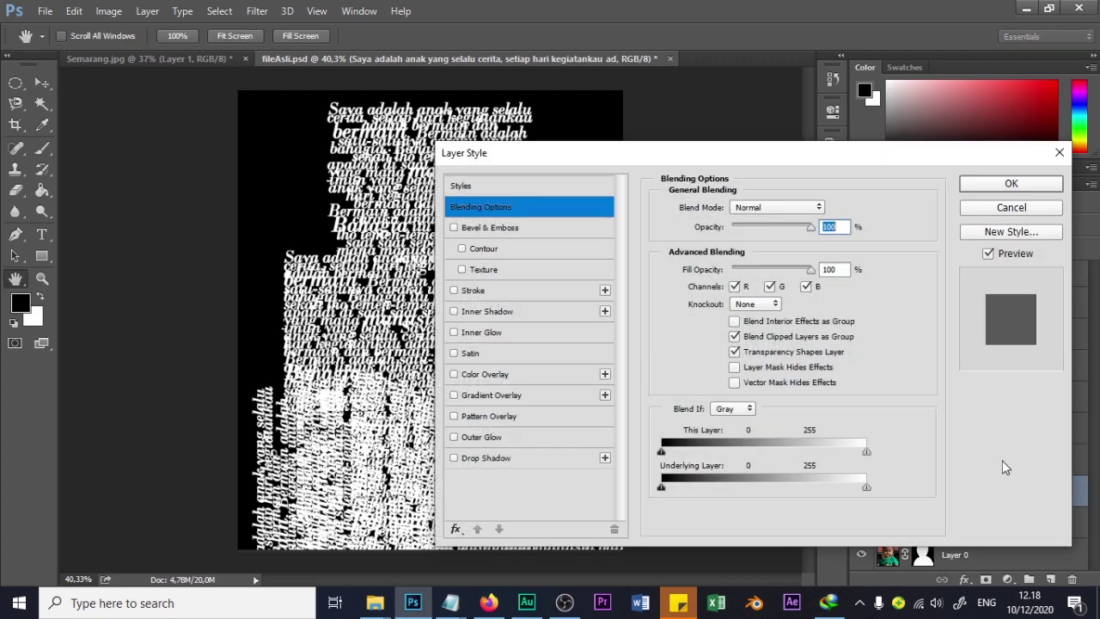
click(508, 458)
drag(618, 163, 718, 178)
drag(829, 298, 828, 299)
drag(823, 340, 832, 335)
drag(856, 171, 710, 125)
click(986, 163)
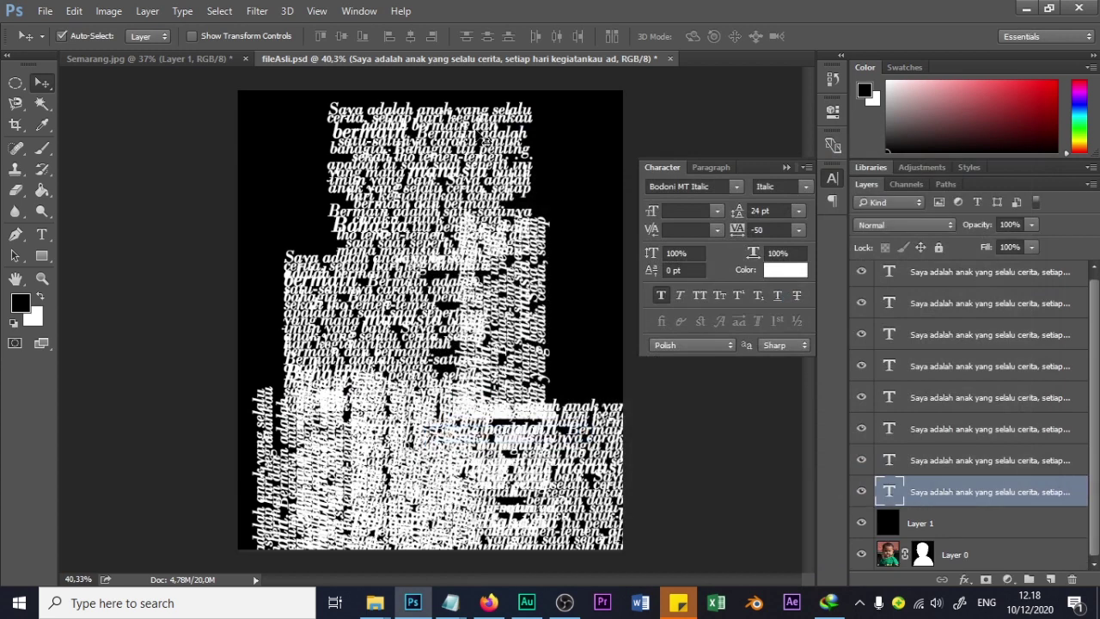
double_click(1070, 489)
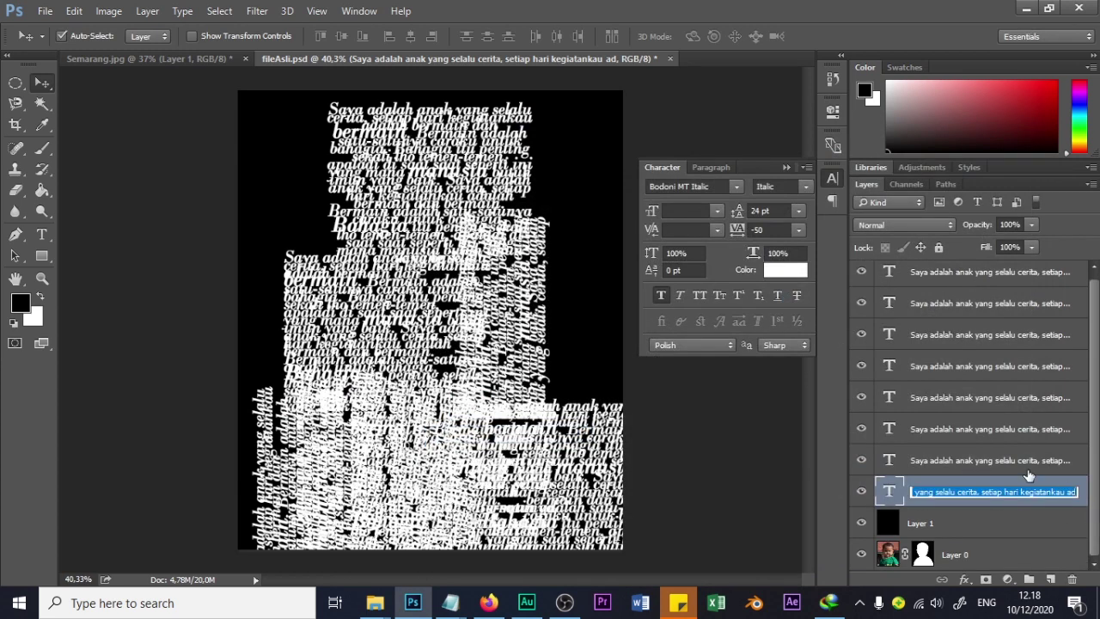
double_click(889, 488)
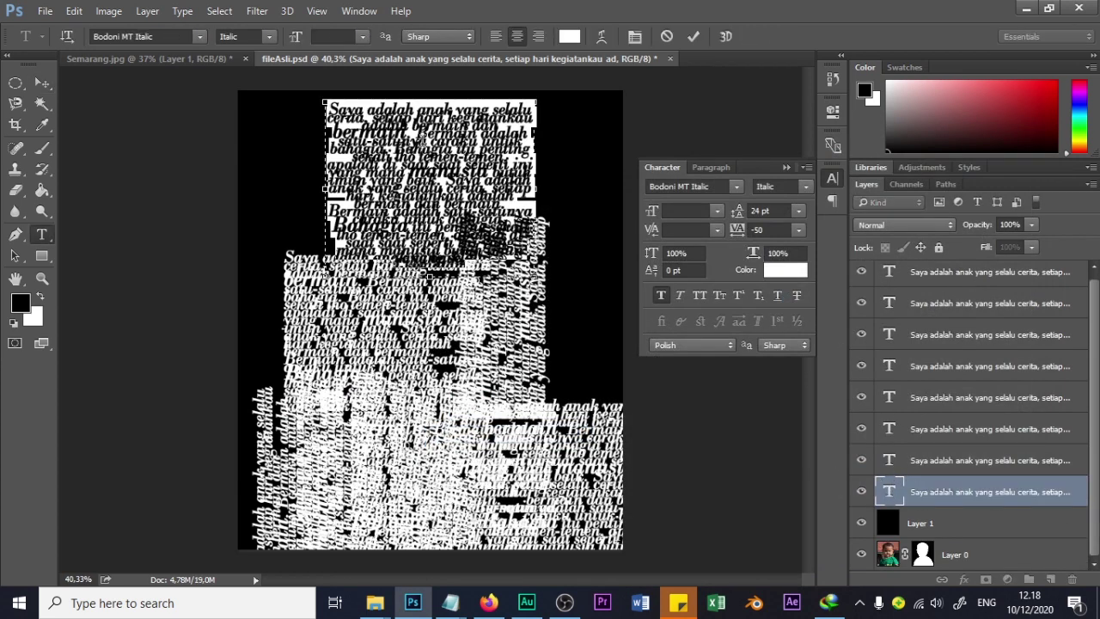
double_click(980, 488)
key(v)
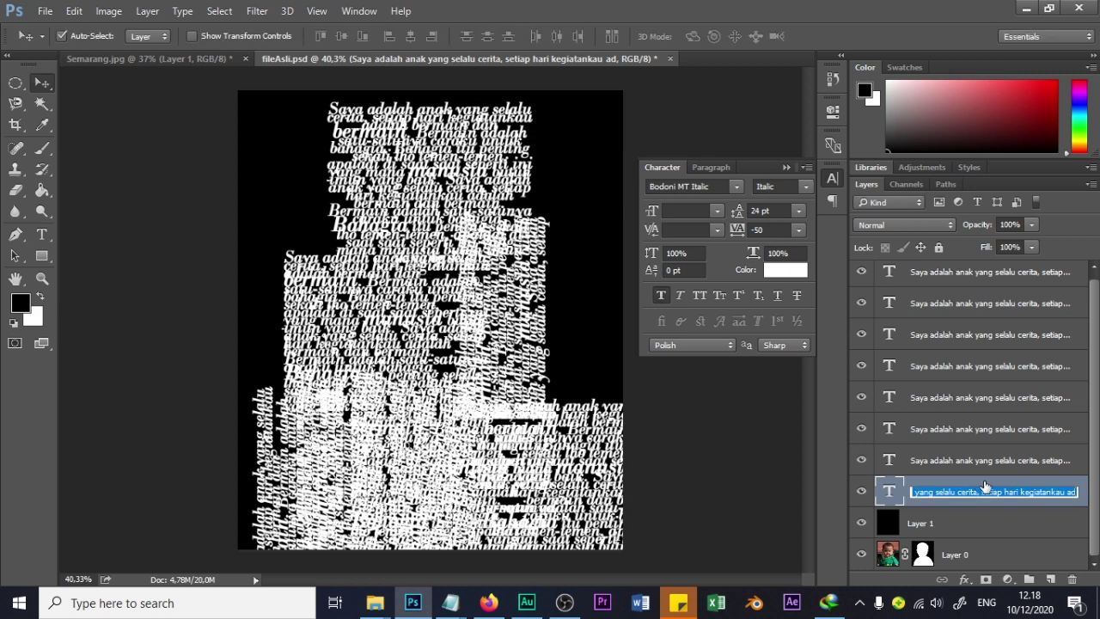
key(Return)
Try a drop shadow with an adjusted distance on the lowest paragraph against the black fill, then discard it.
right_click(936, 488)
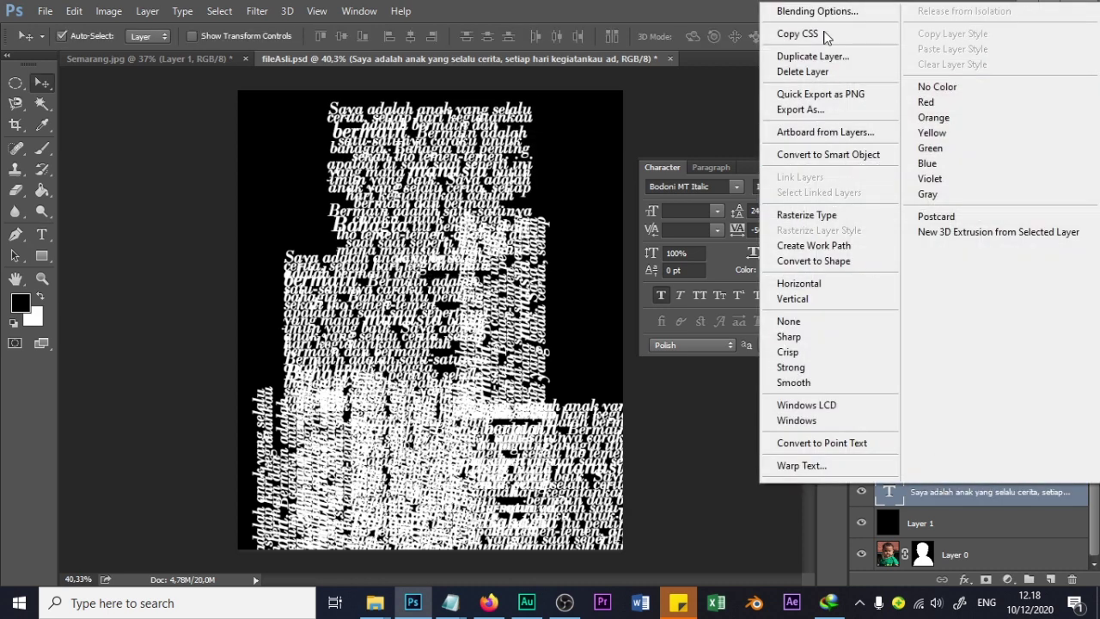
click(819, 12)
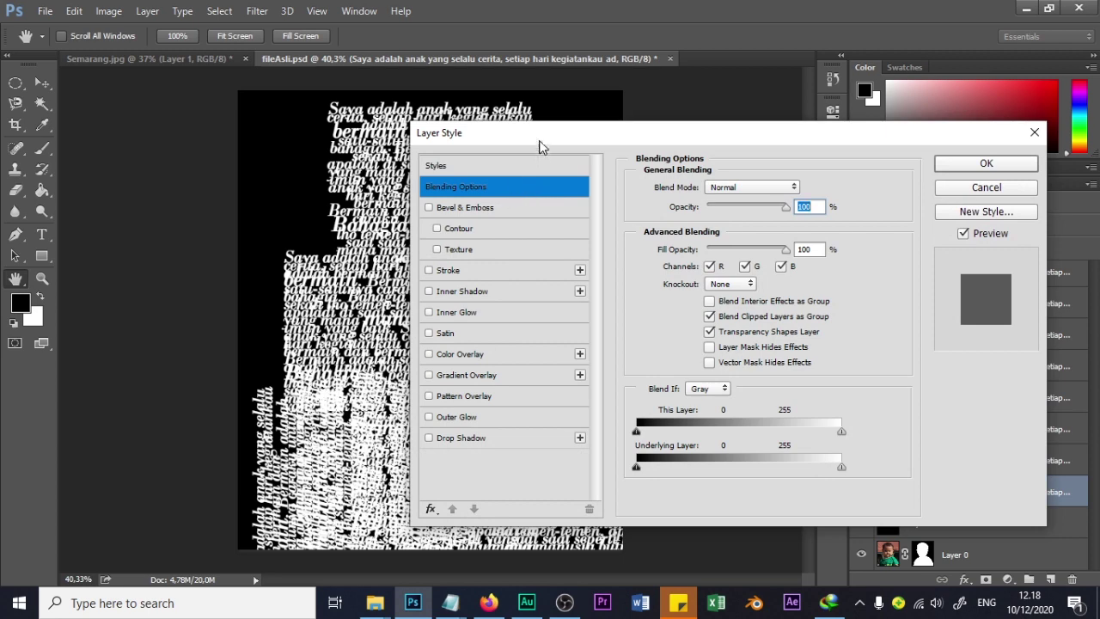
drag(541, 147, 707, 108)
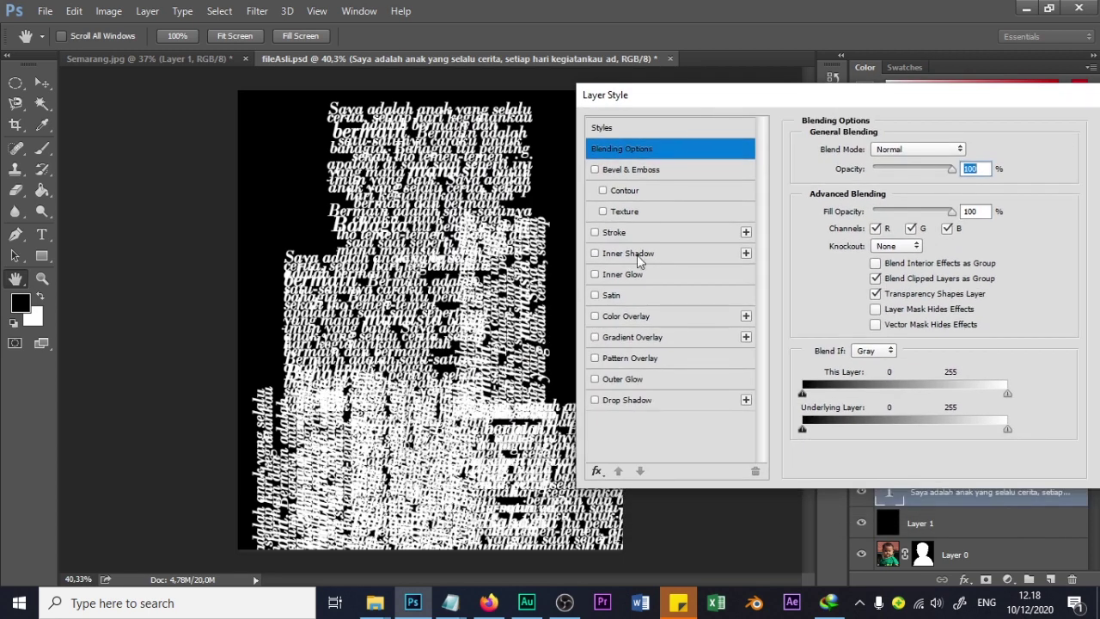
click(640, 402)
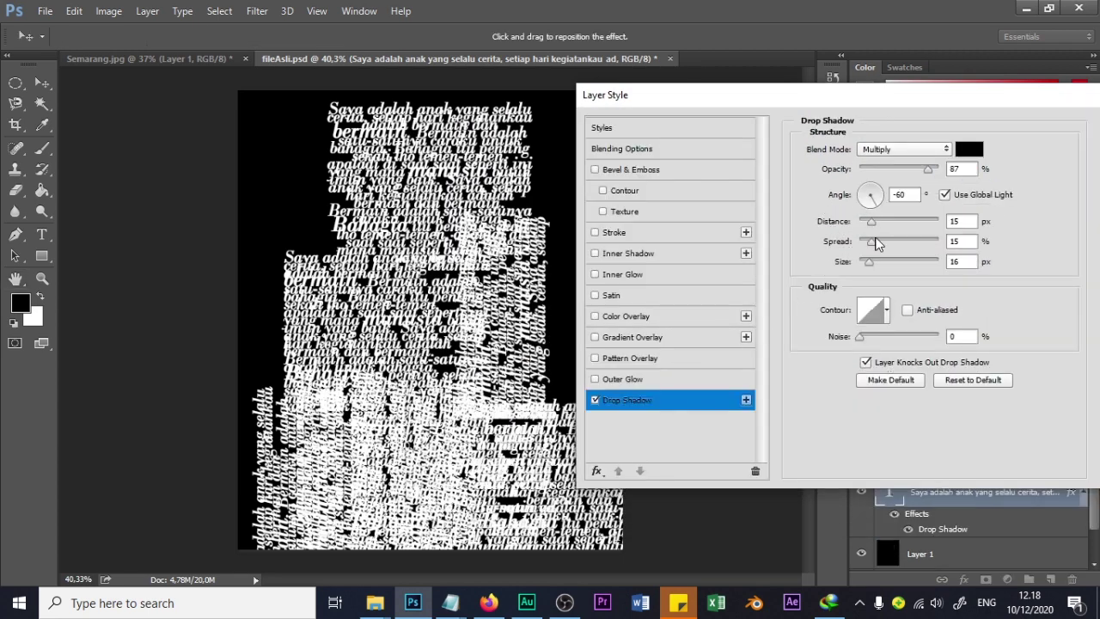
mouse_move(872, 225)
mouse_down()
mouse_move(903, 231)
mouse_move(839, 232)
mouse_move(879, 234)
mouse_up()
mouse_move(870, 221)
mouse_down()
mouse_move(896, 221)
mouse_move(873, 223)
mouse_up()
drag(888, 95, 681, 89)
click(919, 146)
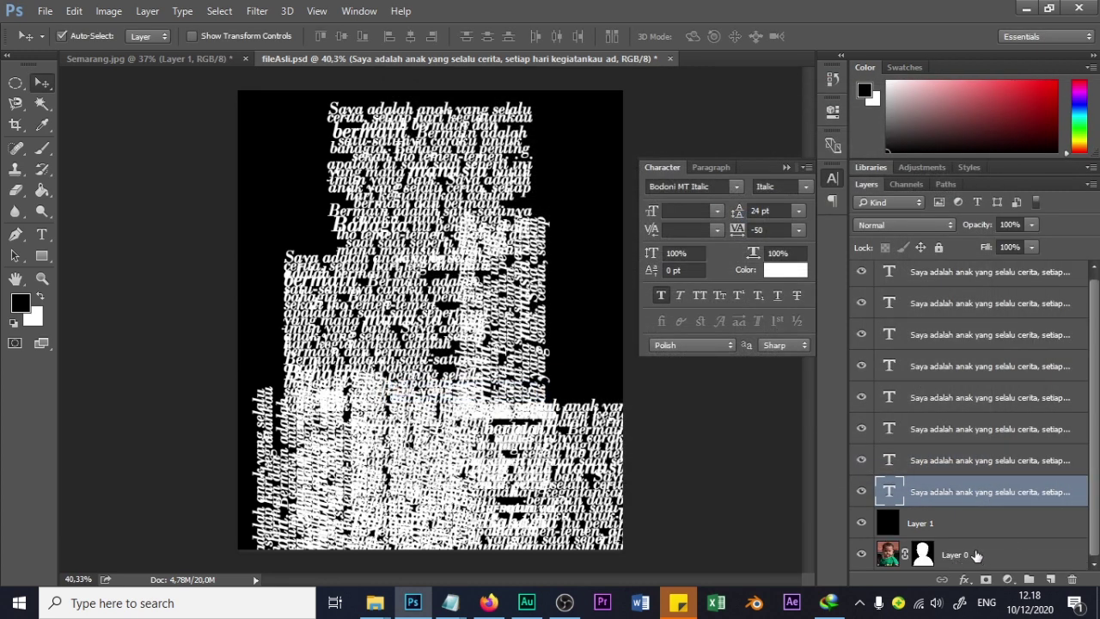
Hide the black layer and give the lowest paragraph a drop shadow with a 129° angle, 6 px distance and 0 px size.
click(862, 523)
right_click(1030, 490)
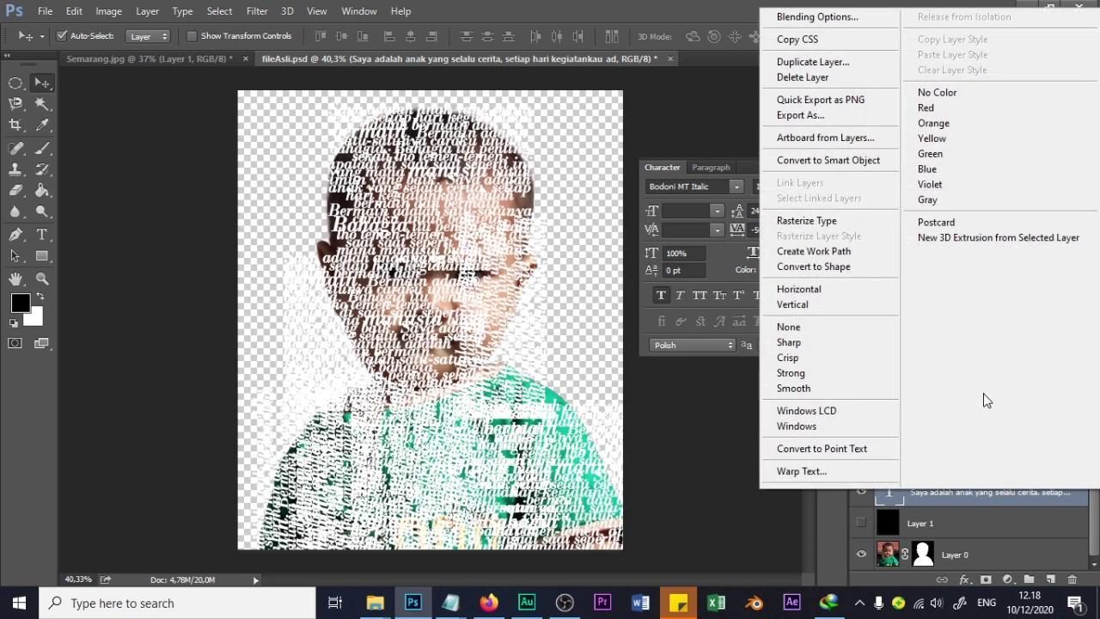
click(823, 16)
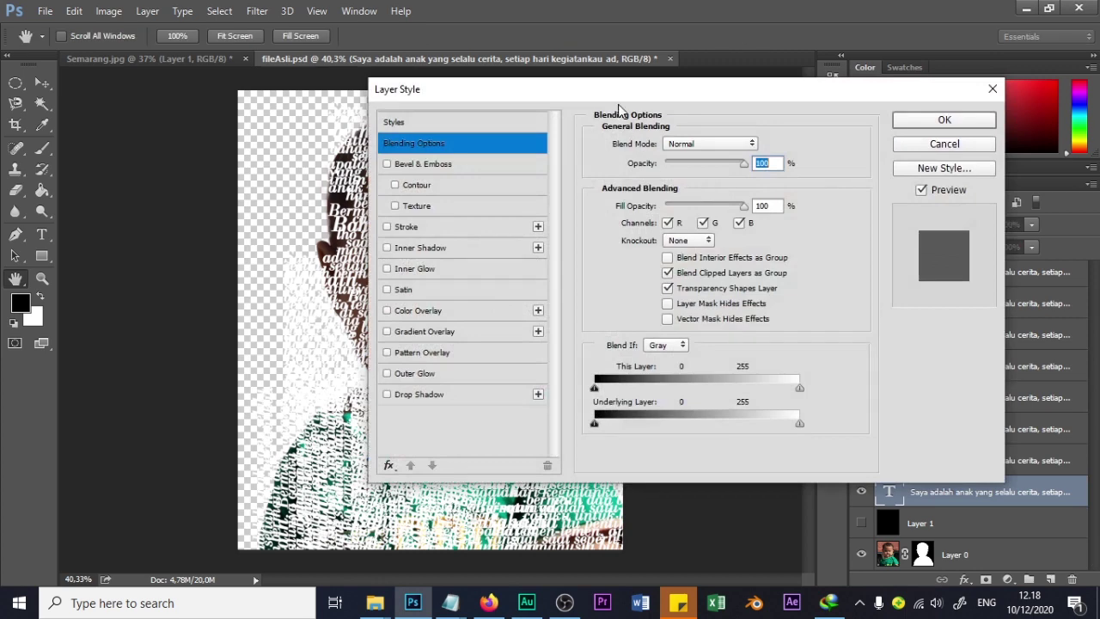
drag(603, 89, 854, 112)
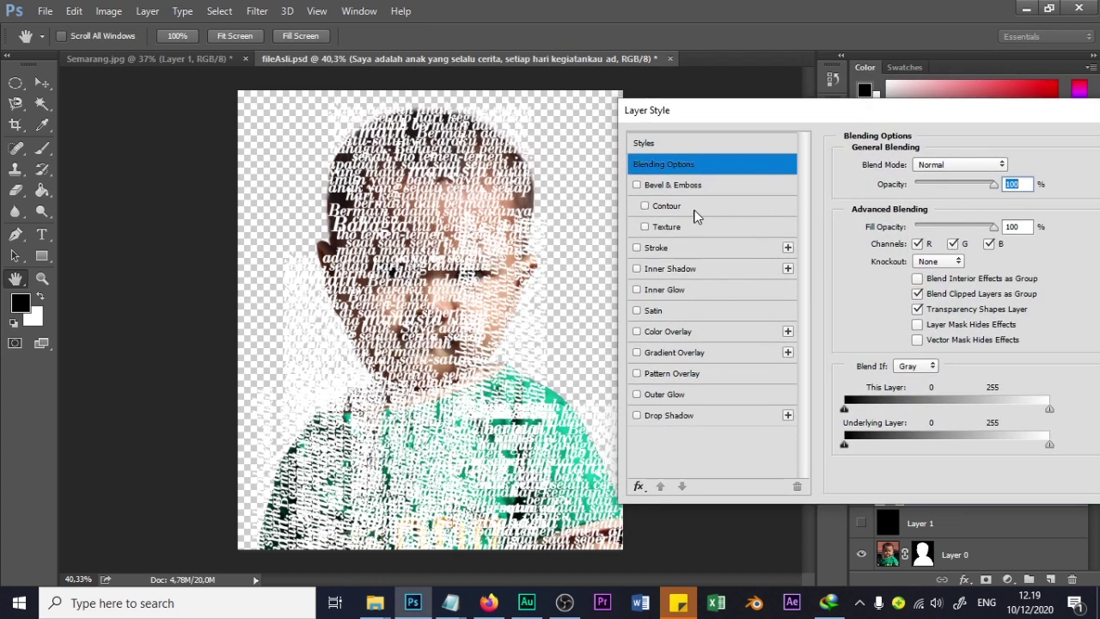
click(678, 416)
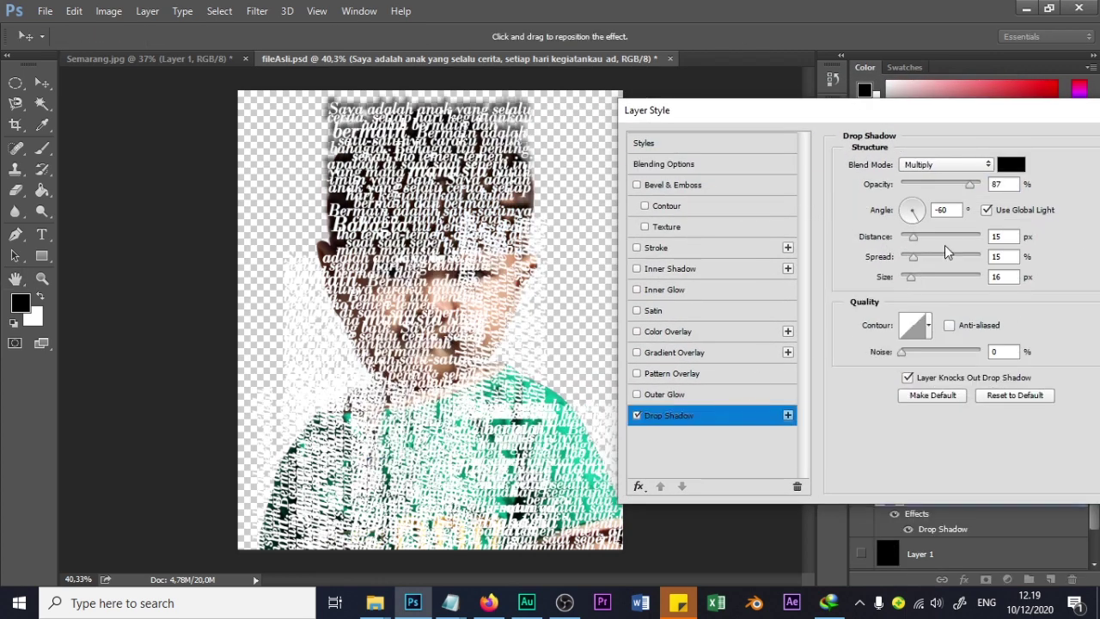
drag(913, 219, 909, 204)
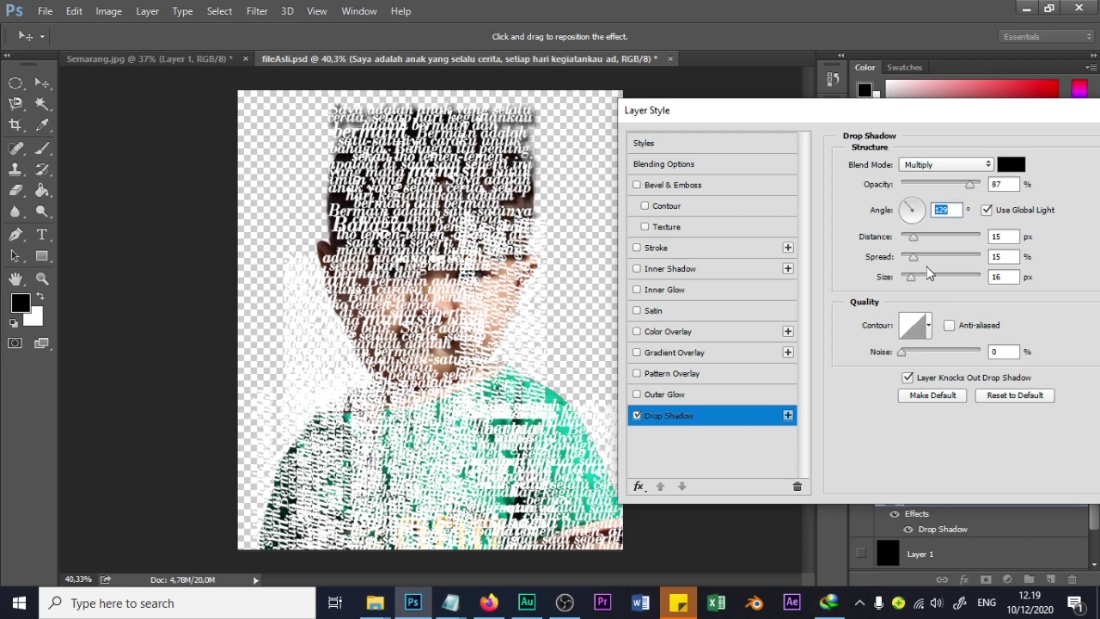
drag(911, 281, 900, 281)
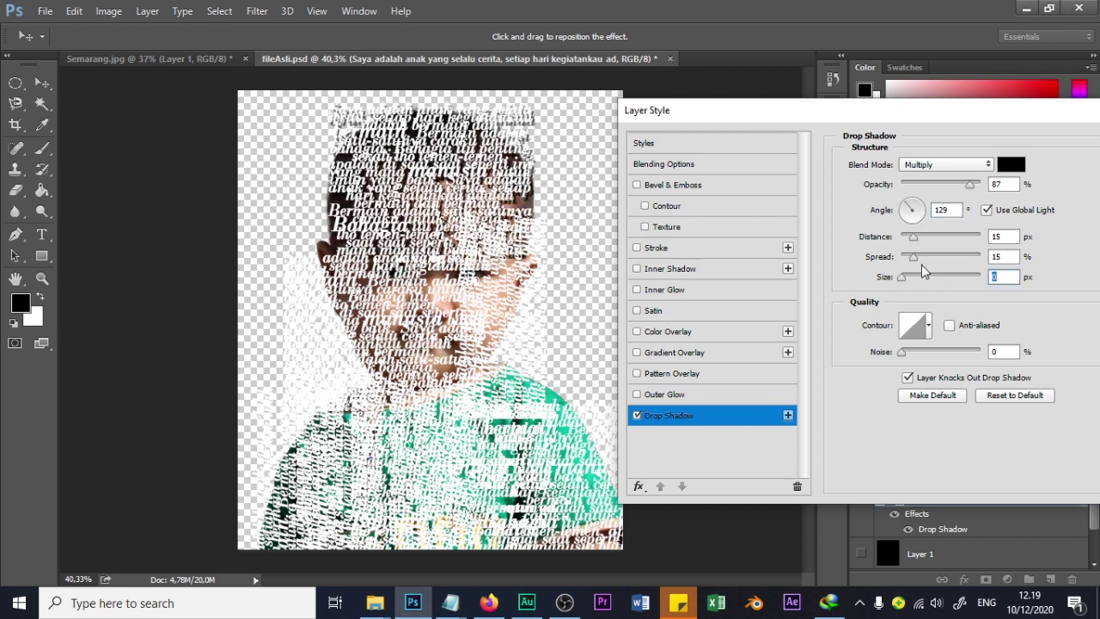
drag(918, 242, 906, 241)
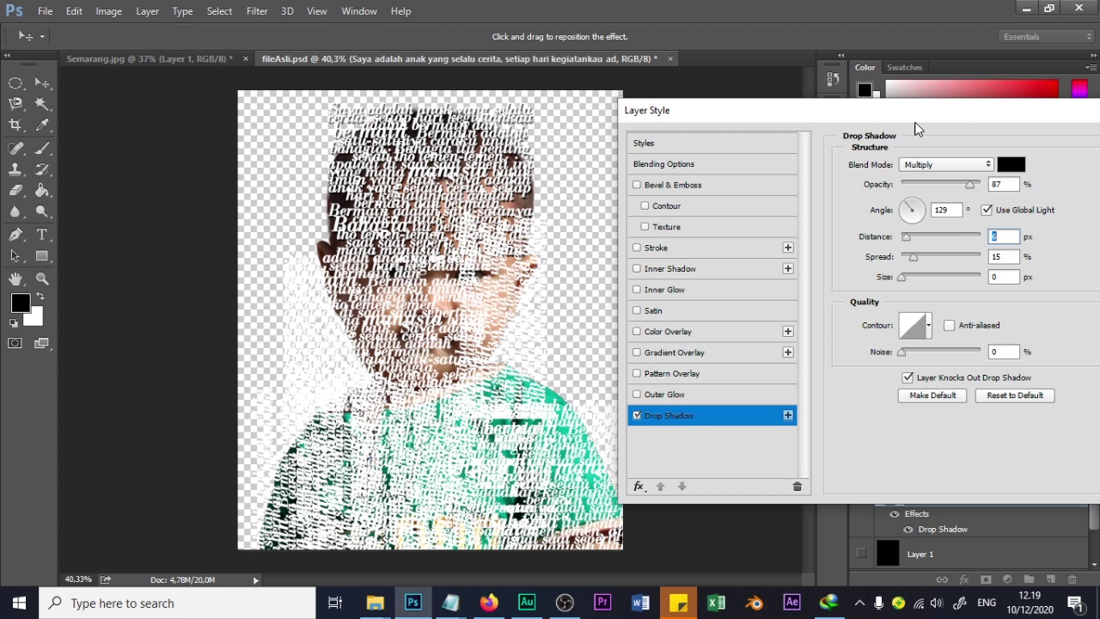
drag(917, 115, 777, 116)
click(1027, 145)
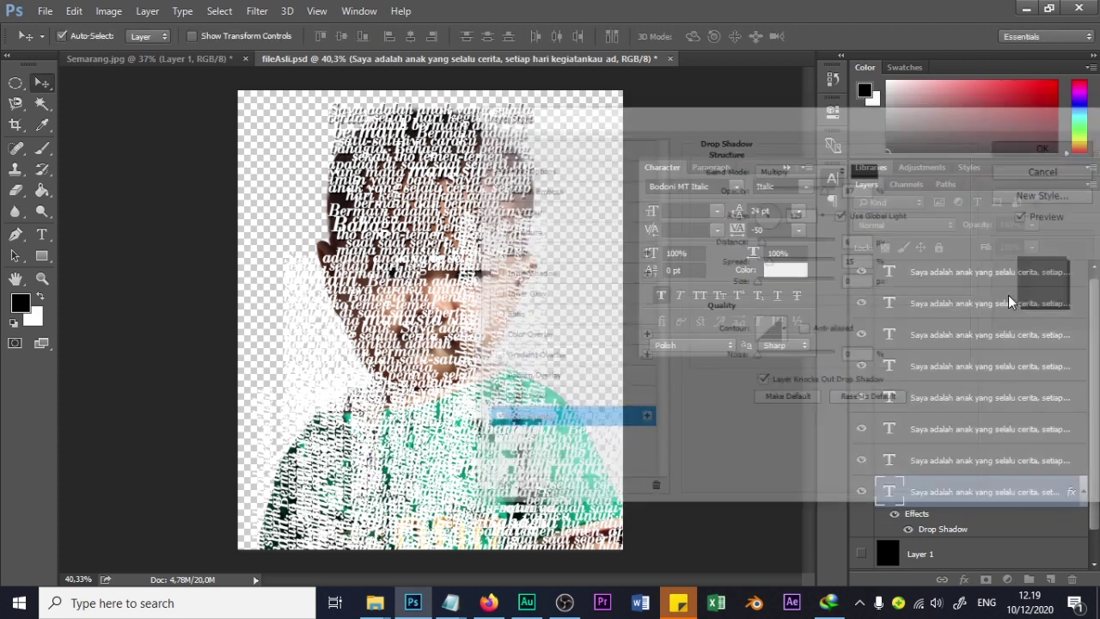
Copy the drop shadow style from the lowest paragraph layer and paste it onto all the other paragraph layers.
right_click(981, 492)
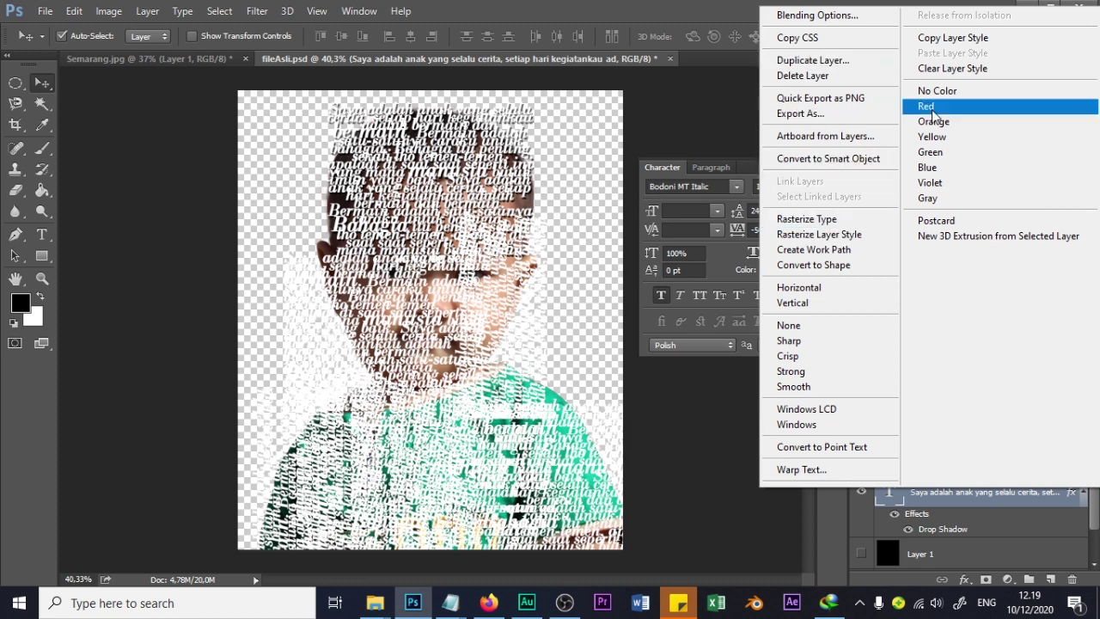
click(953, 38)
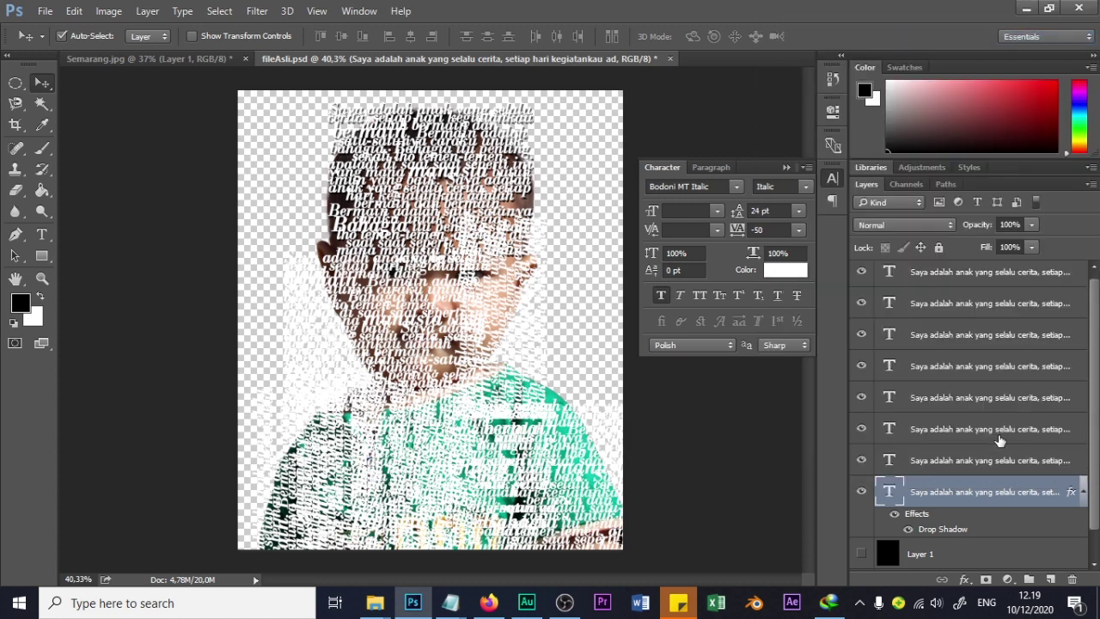
click(973, 469)
shift+click(969, 287)
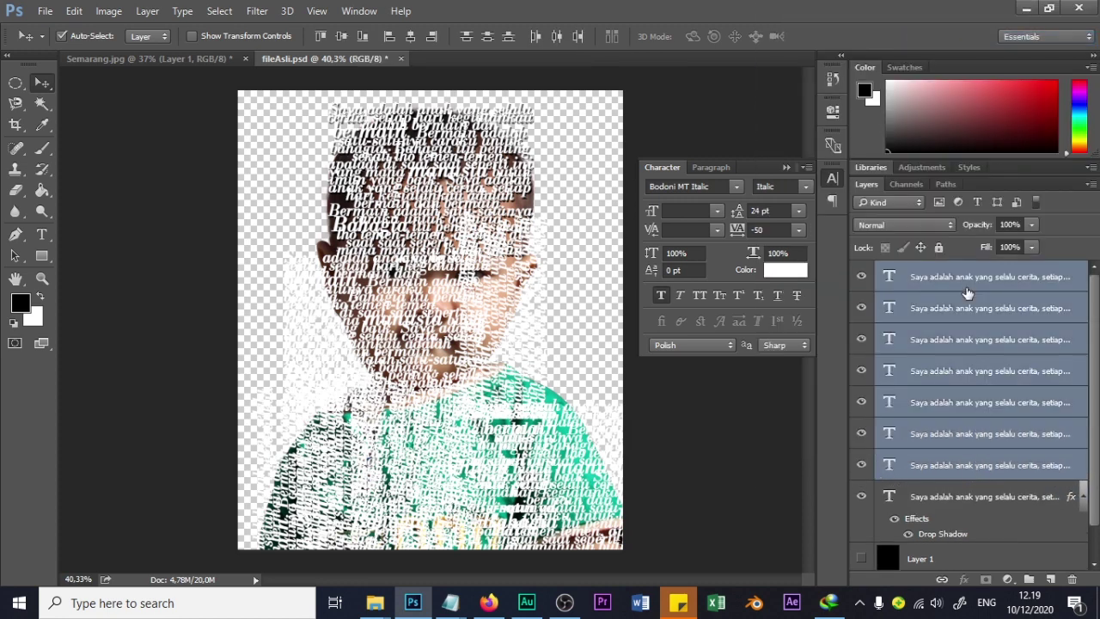
right_click(982, 427)
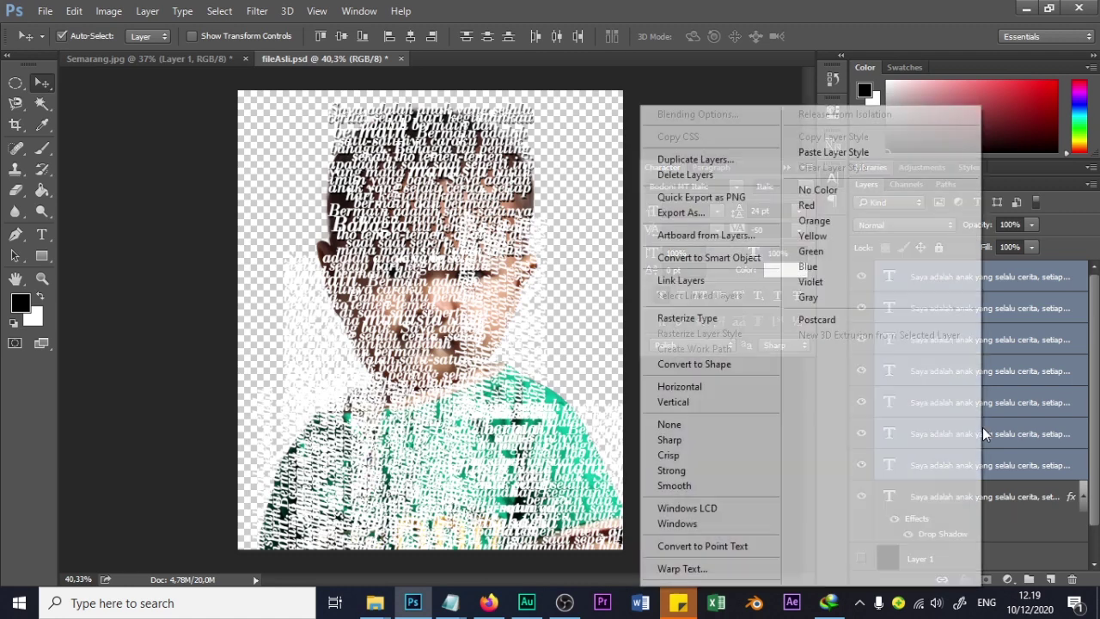
click(833, 153)
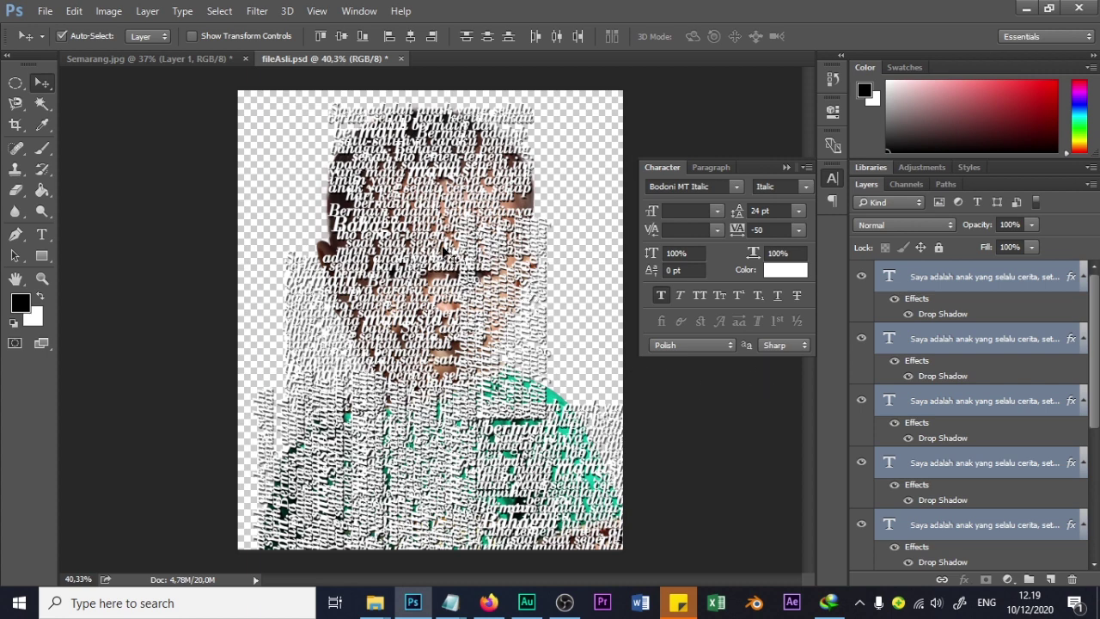
Place a vertical paragraph copy over the face and two horizontal copies over the upper right and upper left of the head.
click(421, 221)
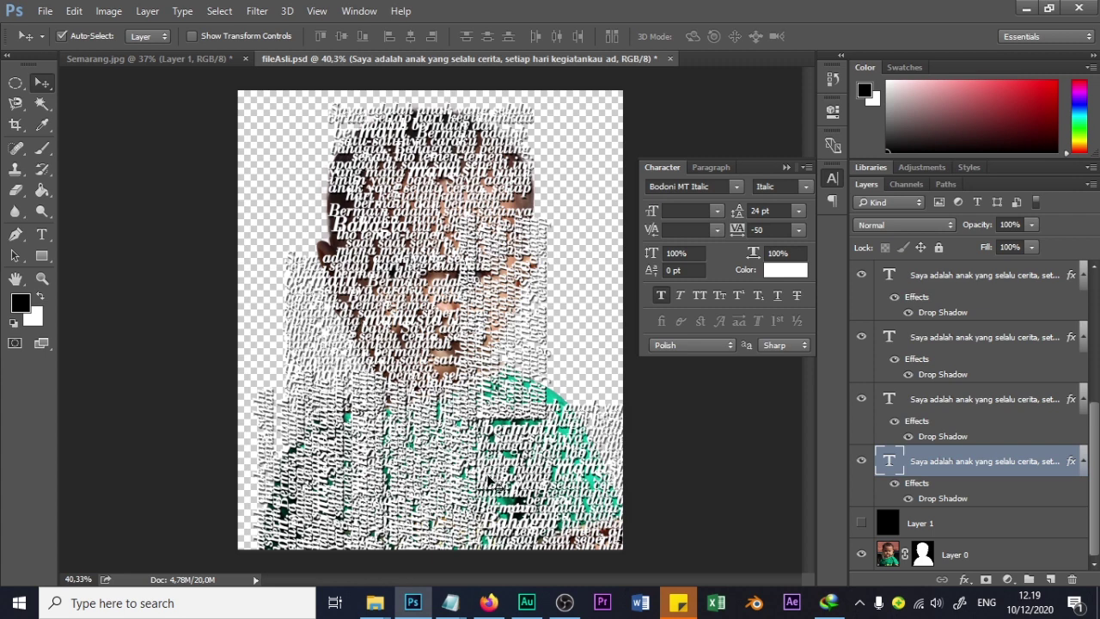
drag(505, 348, 362, 345)
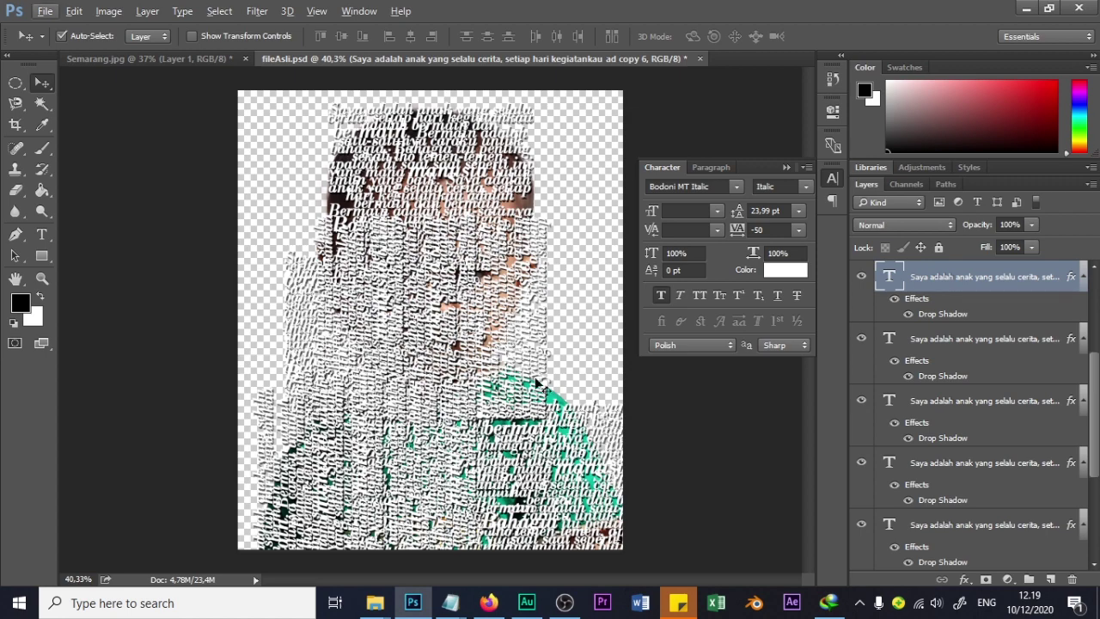
drag(551, 468, 474, 164)
click(474, 164)
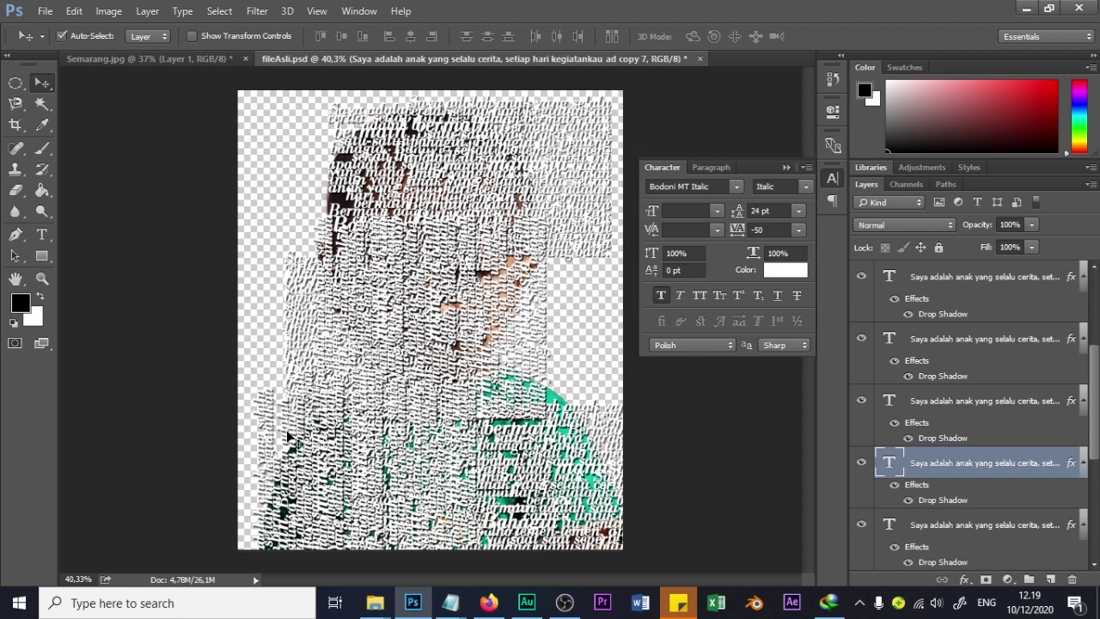
drag(504, 180, 412, 146)
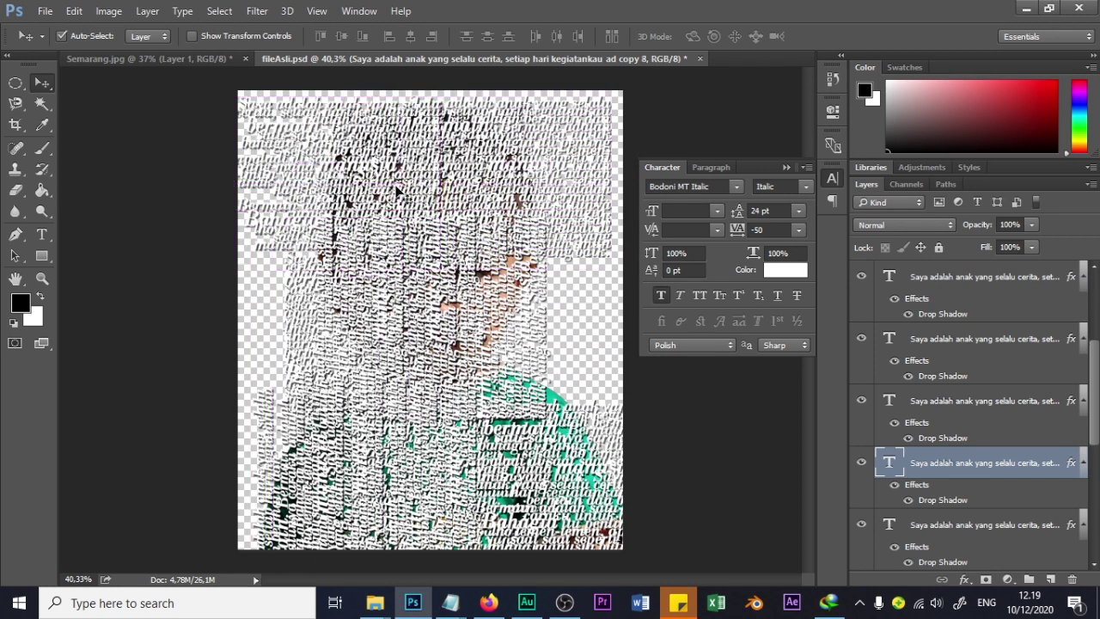
Left-align all the text of the paragraph copy over the upper left of the head.
key(t)
click(510, 157)
key(ctrl+a)
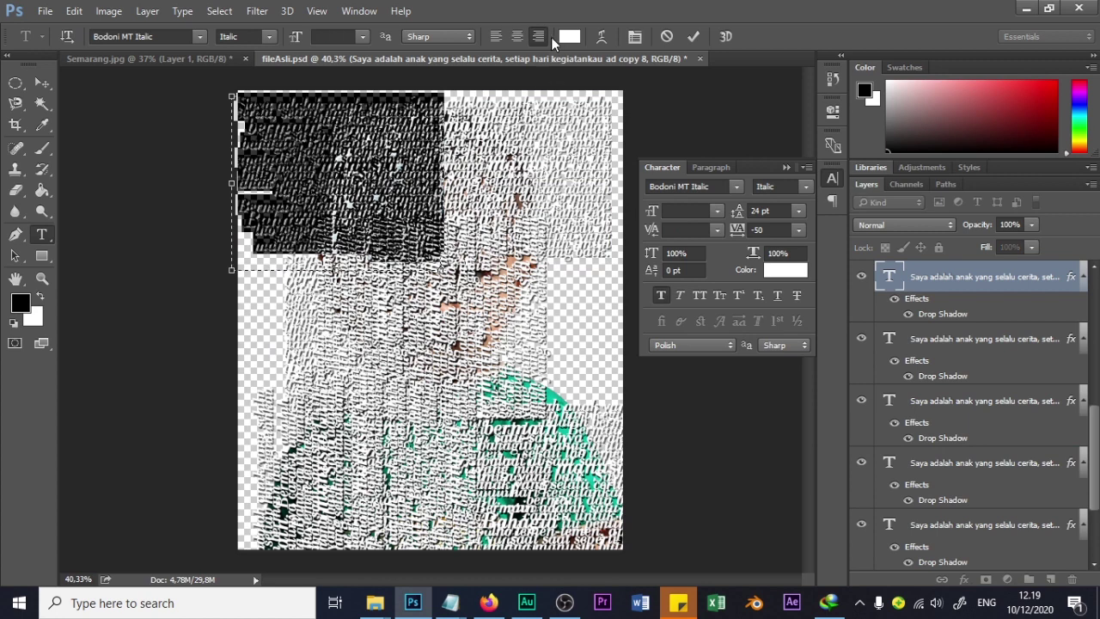
click(496, 36)
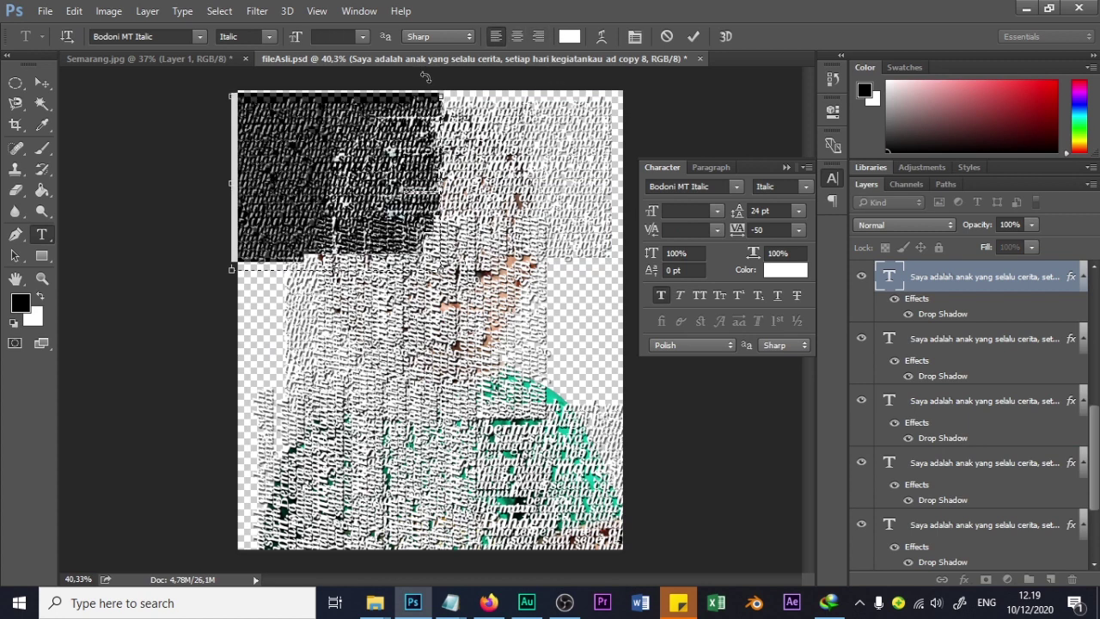
click(42, 82)
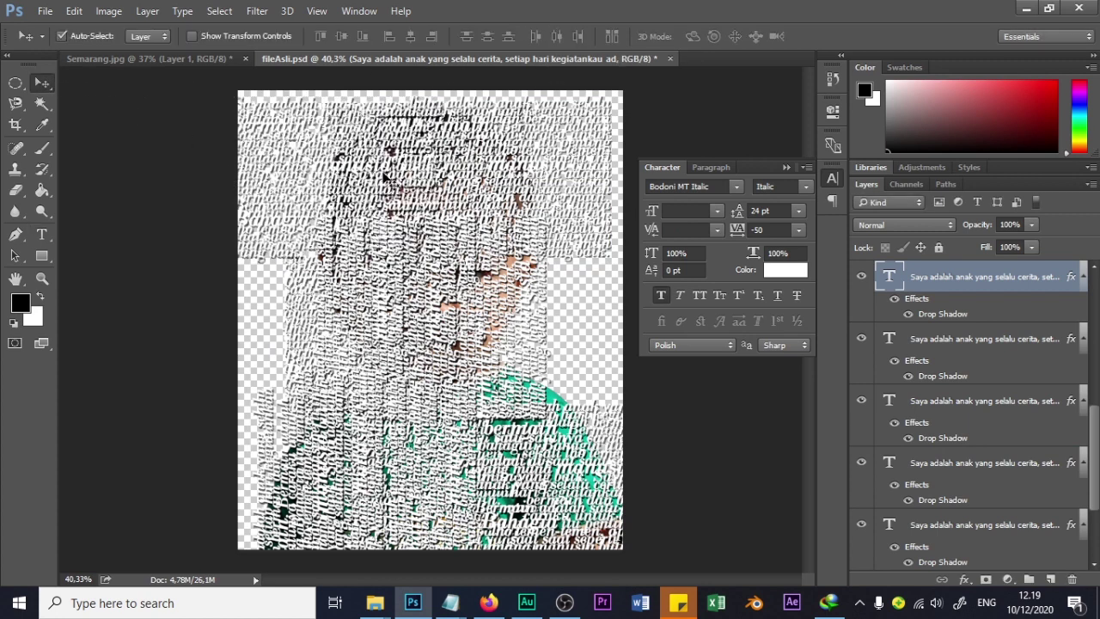
Adjust the paragraph copies over the head and place more copies over the uncovered cheek, ear and shirt shoulder.
mouse_move(388, 181)
mouse_down()
mouse_move(387, 194)
mouse_move(391, 183)
mouse_up()
drag(556, 151, 544, 156)
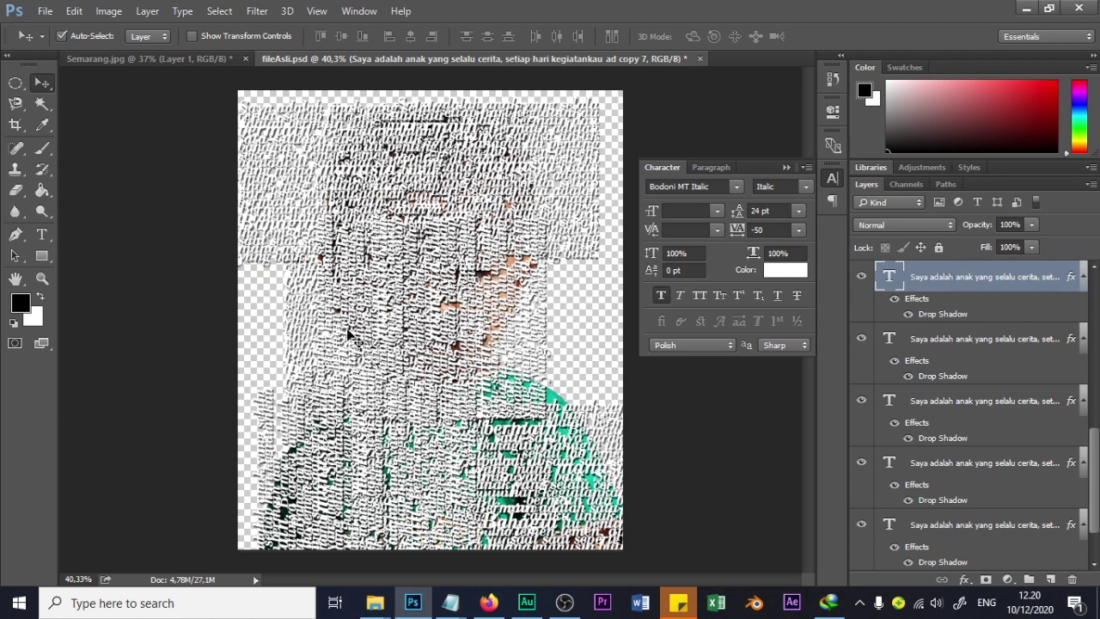
drag(319, 354, 498, 341)
drag(565, 106, 574, 325)
drag(531, 393, 546, 567)
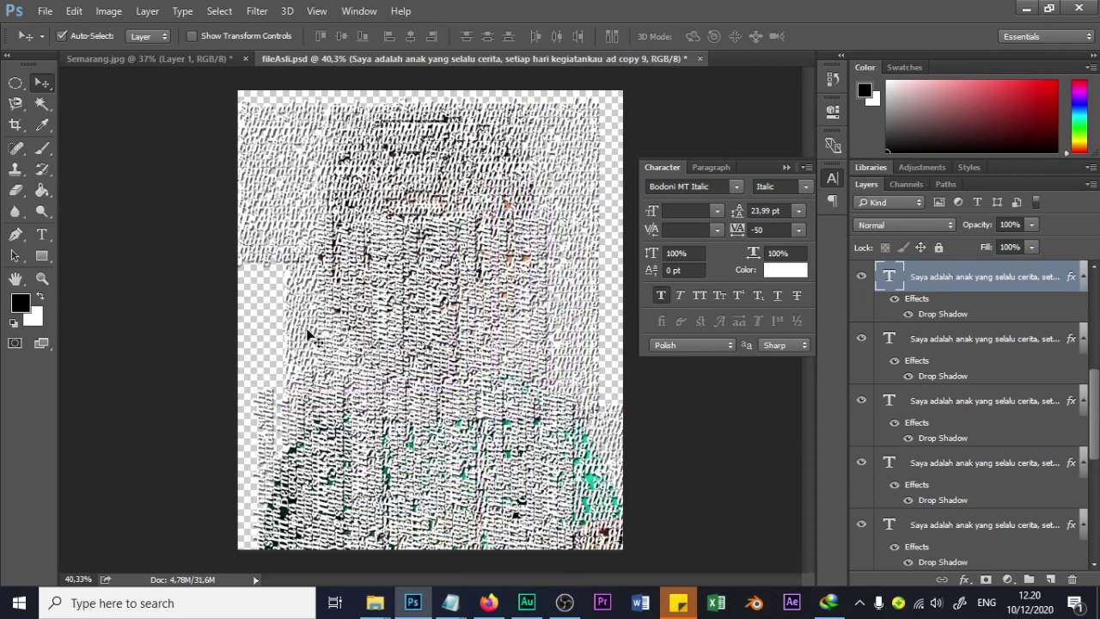
key(ctrl+z)
key(ctrl+z)
Select all the paragraph text layers with their drop shadows and merge them into one layer.
scroll(928, 284, up, 5)
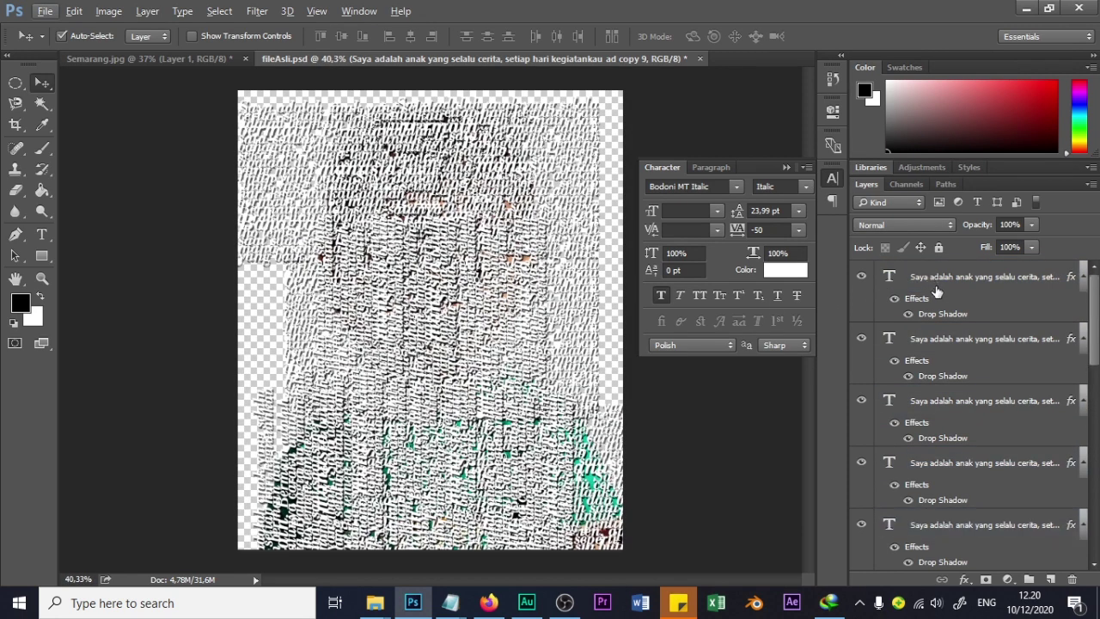
click(978, 277)
scroll(995, 352, down, 3)
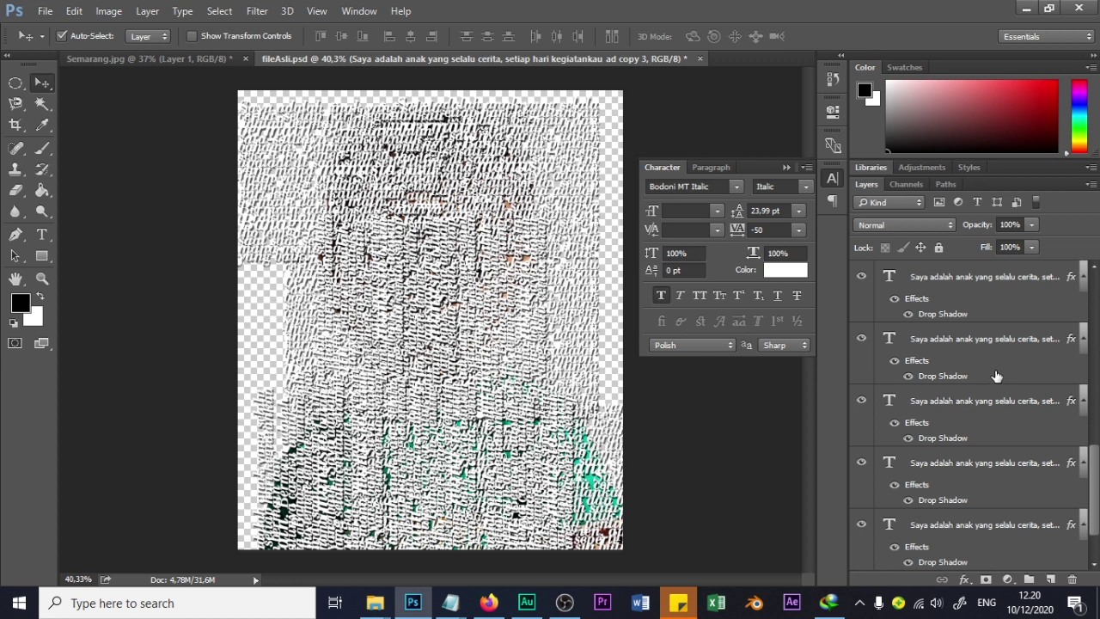
shift+click(971, 464)
scroll(975, 455, up, 2)
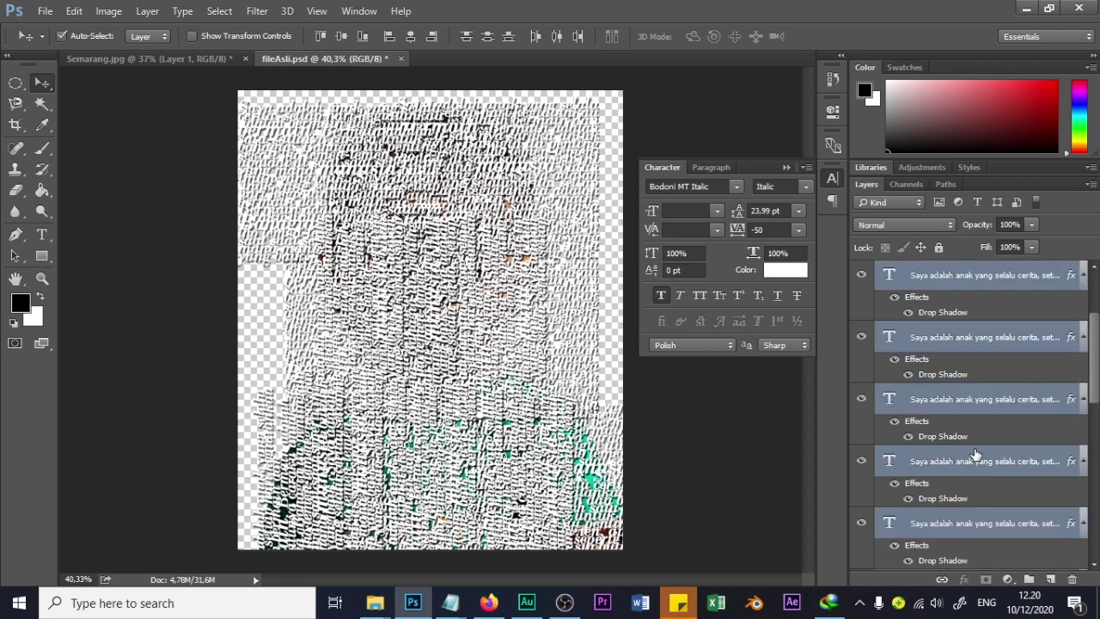
scroll(985, 407, down, 2)
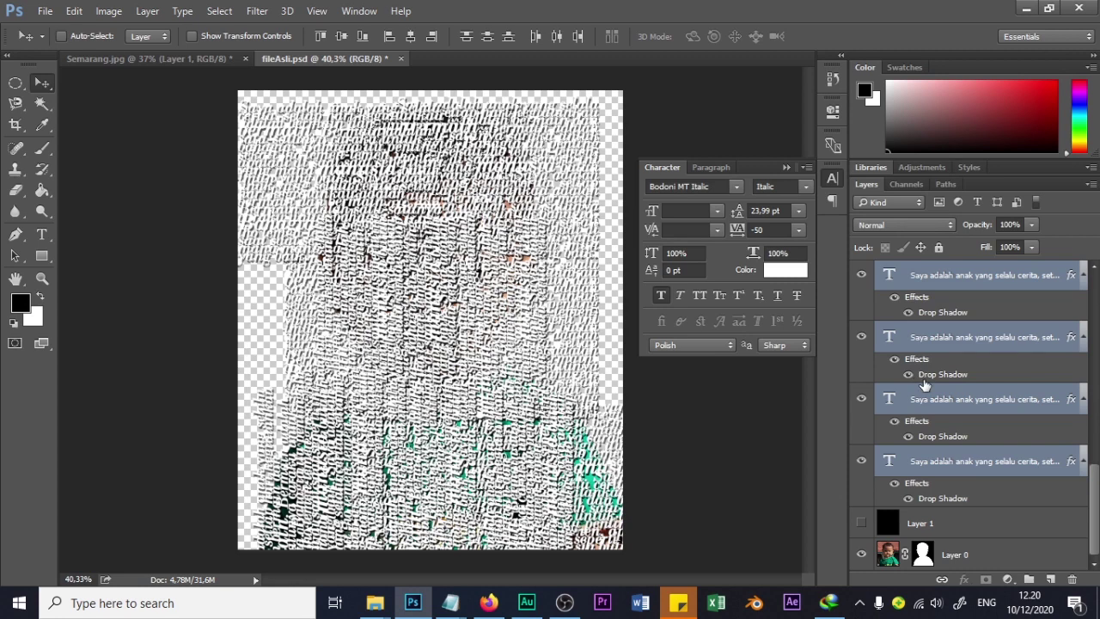
key(ctrl+e)
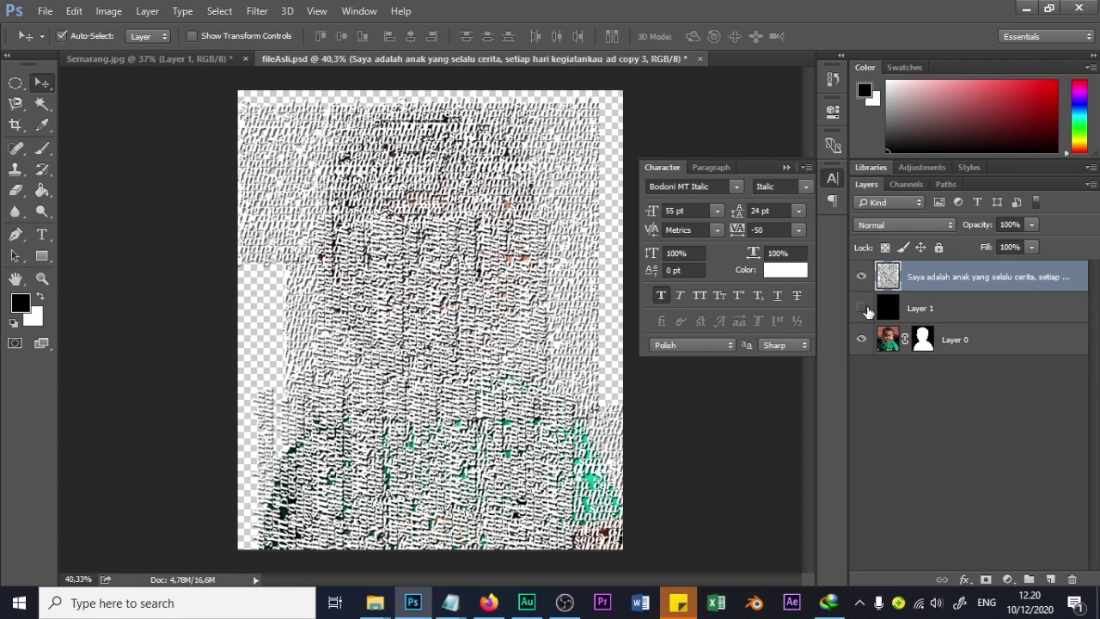
Show the black Layer 1 and move the photo layer, Layer 0, above the merged text layer.
click(861, 307)
drag(965, 340, 992, 277)
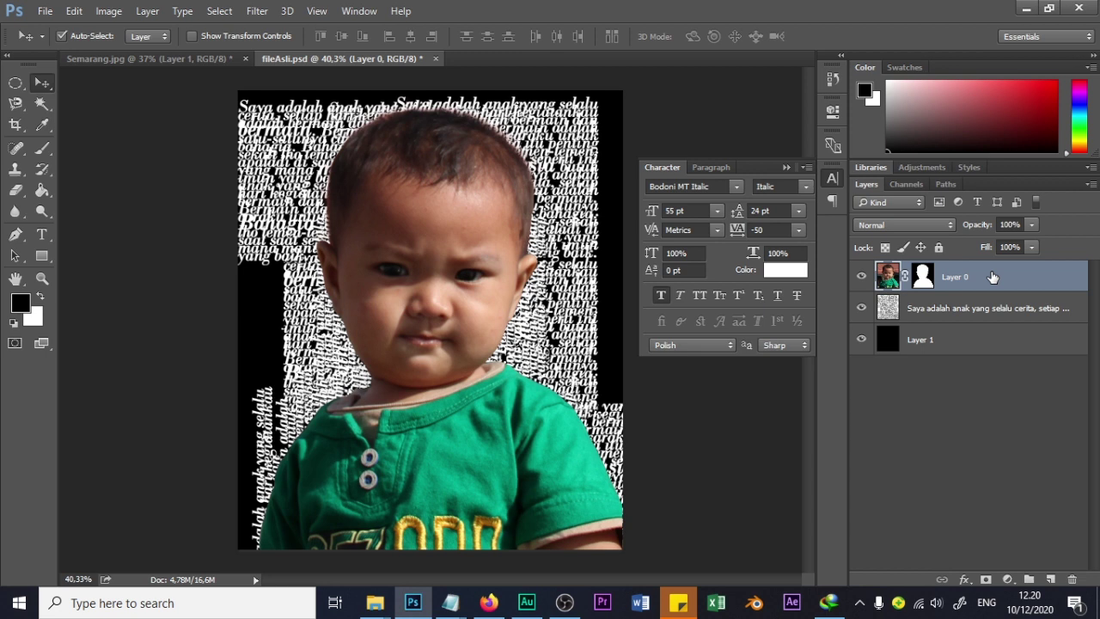
click(921, 307)
click(941, 277)
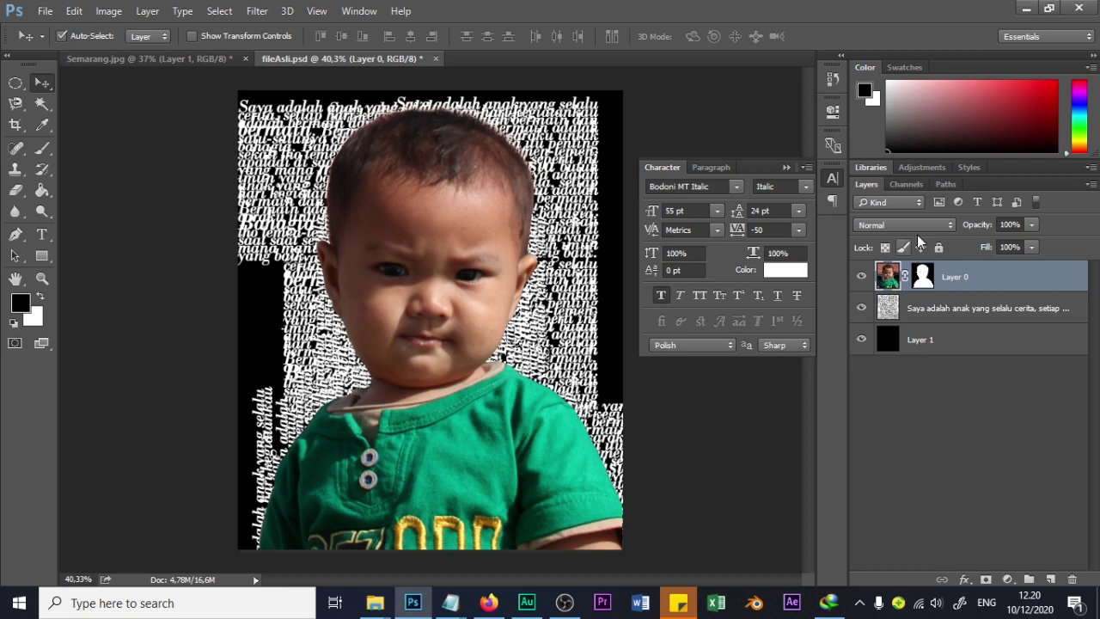
Set the blend mode of the photo layer, Layer 0, to Multiply.
click(918, 226)
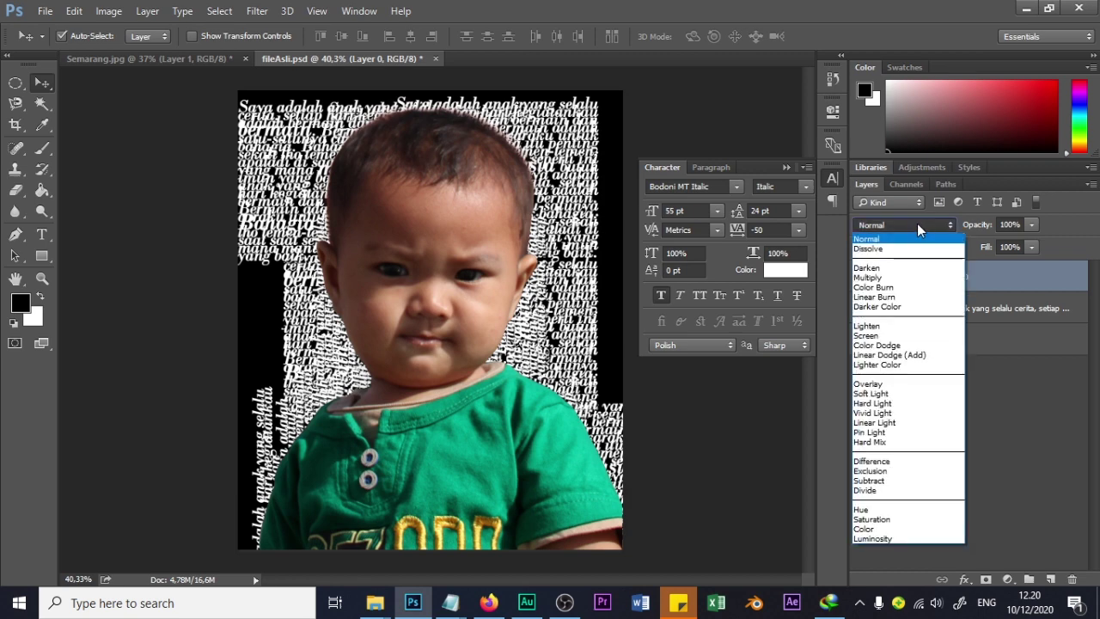
click(917, 223)
click(917, 223)
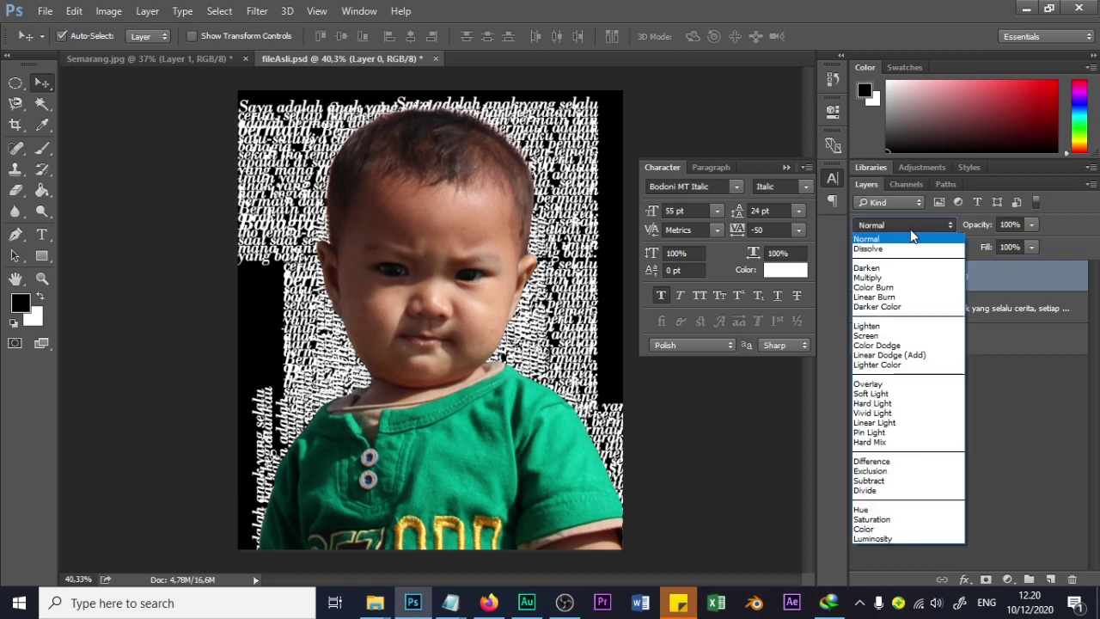
click(890, 278)
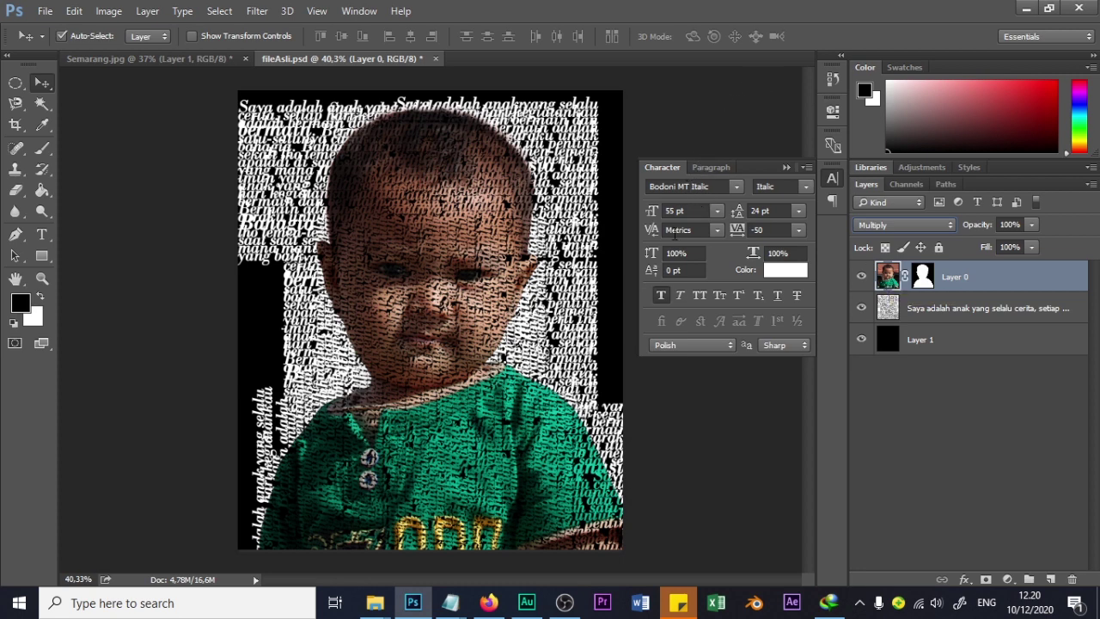
click(960, 309)
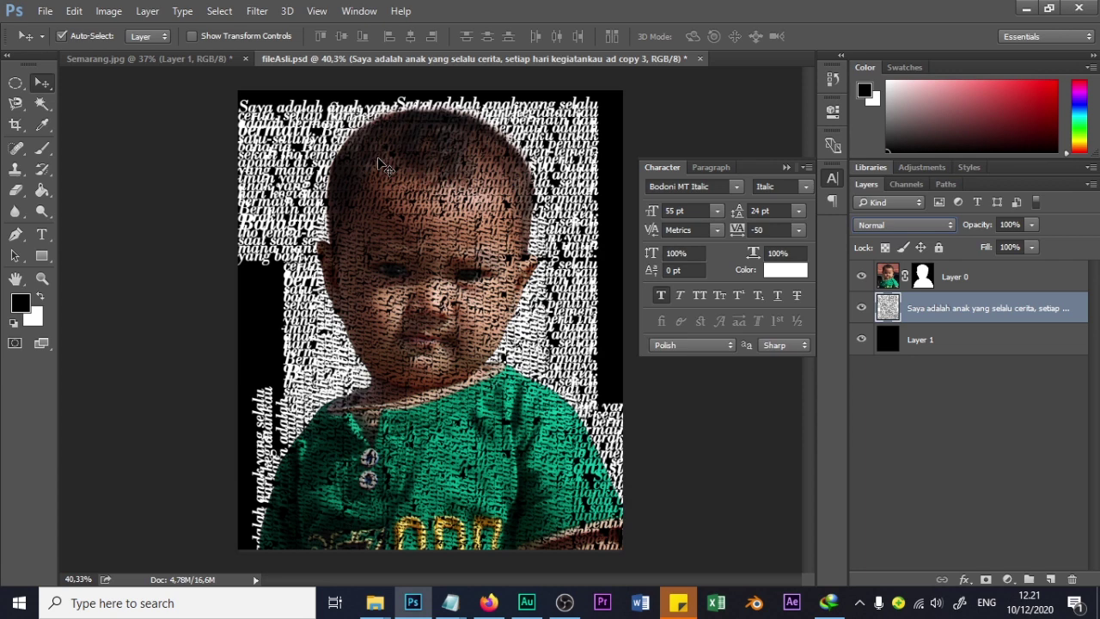
click(259, 12)
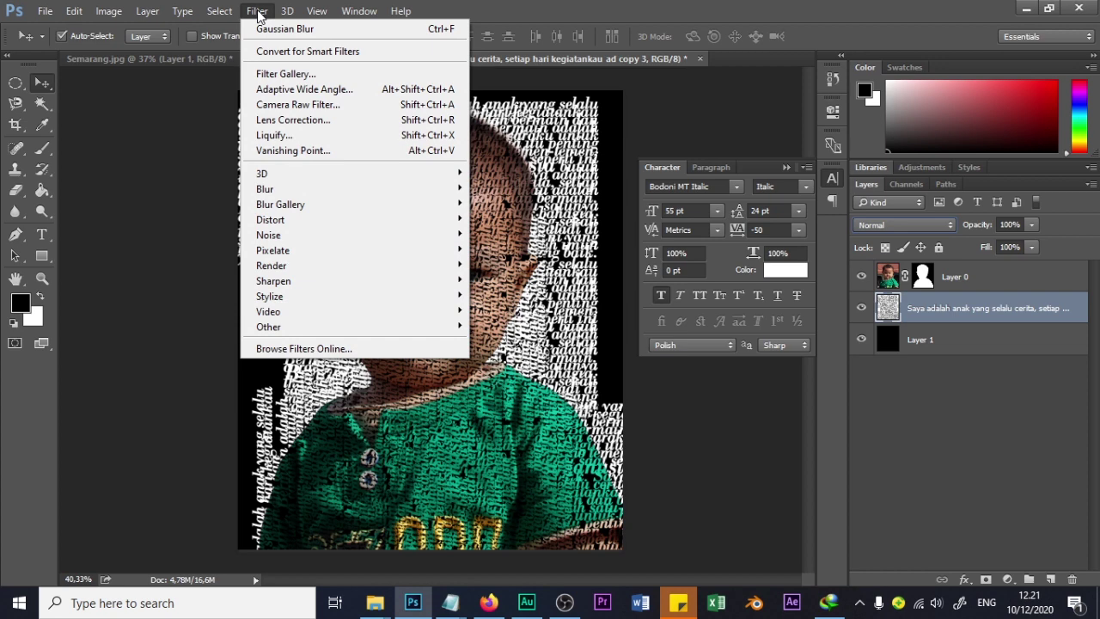
mouse_move(318, 225)
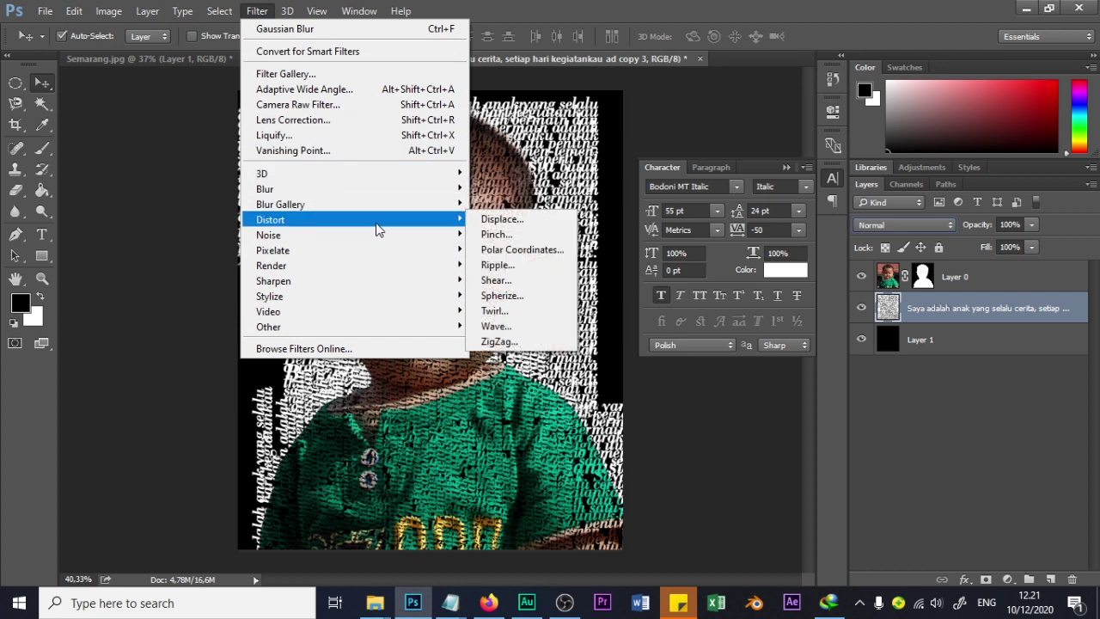
click(498, 221)
drag(560, 146, 771, 114)
click(687, 210)
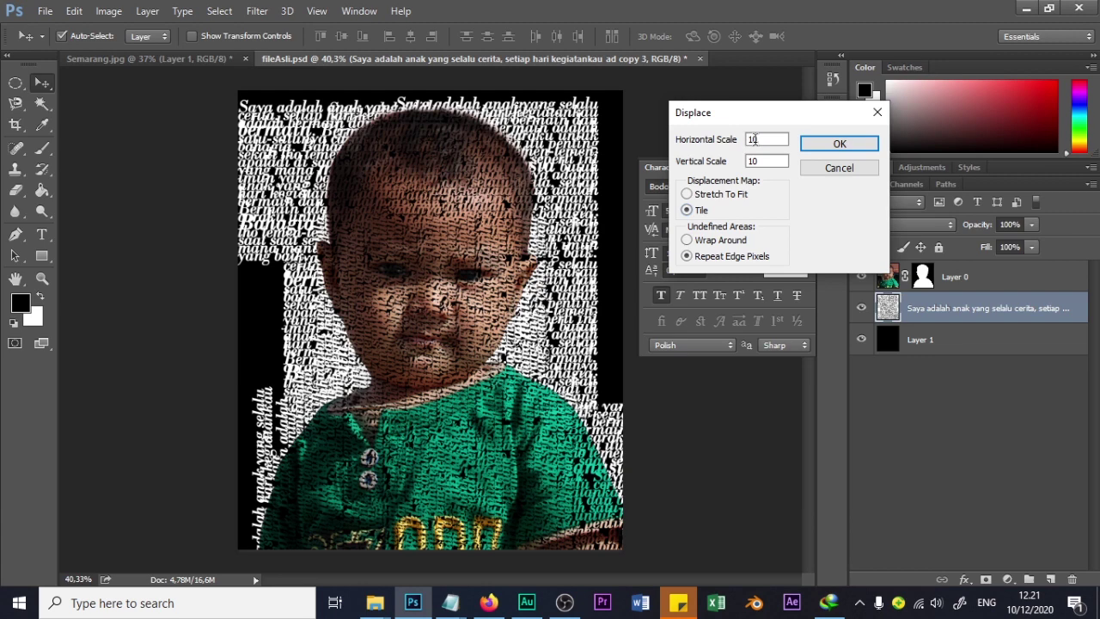
click(864, 168)
Add the white italic text "Bahagia" on the child's forehead, on a new layer between the photo and the merged text.
click(786, 167)
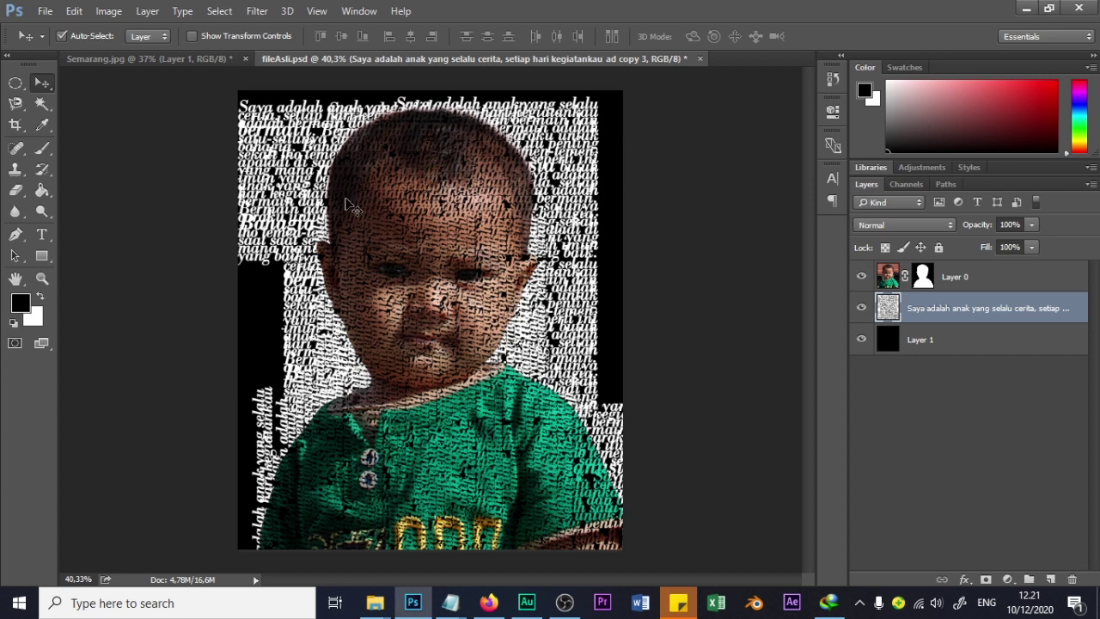
click(42, 234)
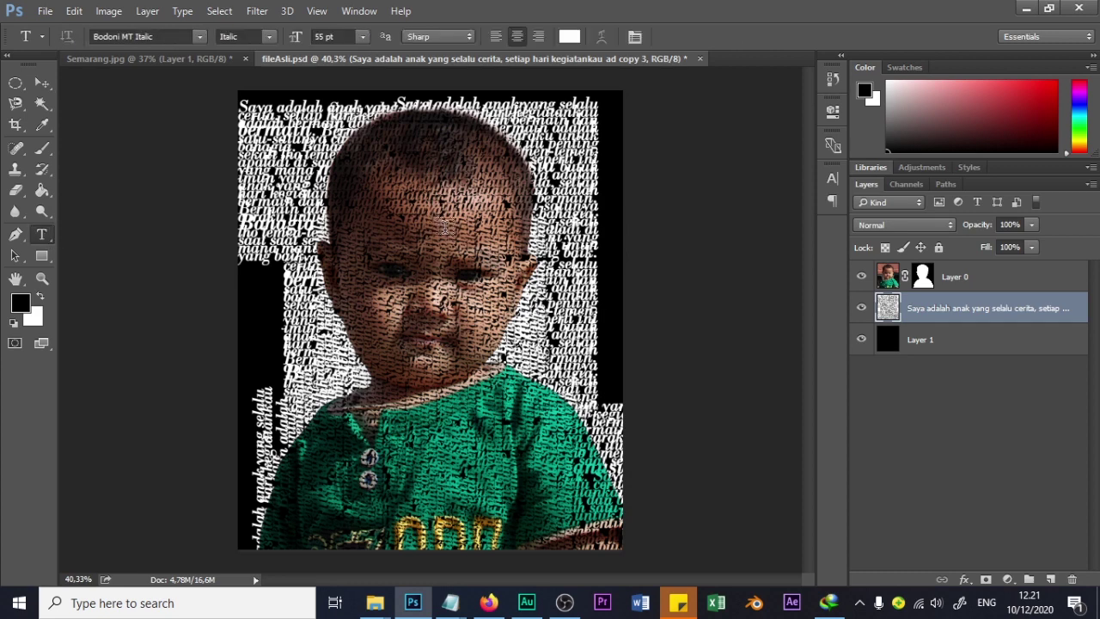
click(445, 229)
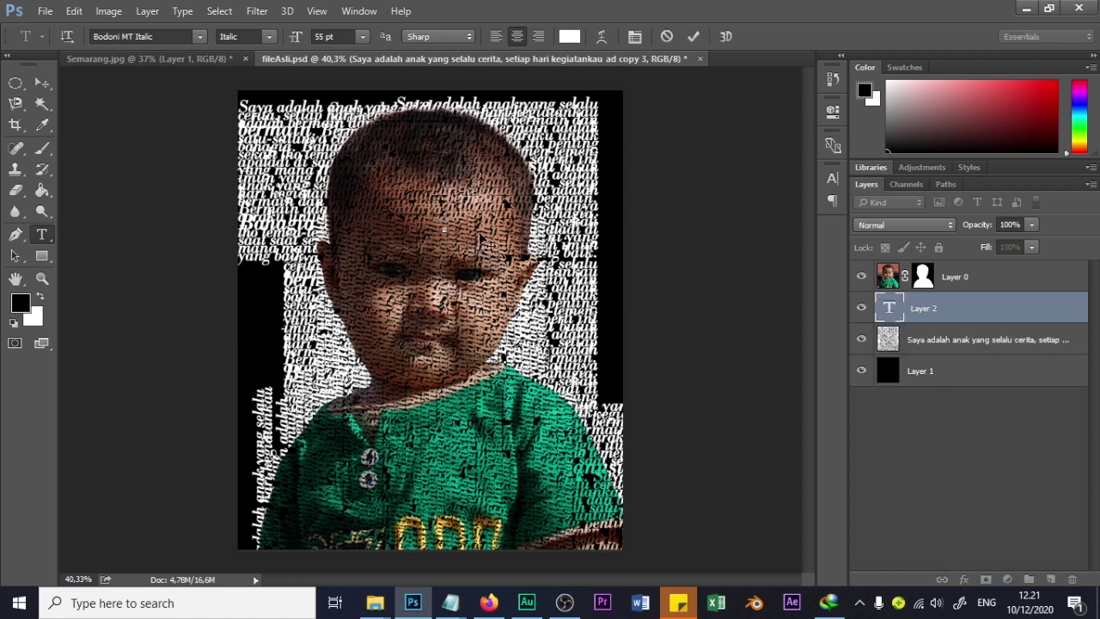
text(Saya)
key(ctrl+a)
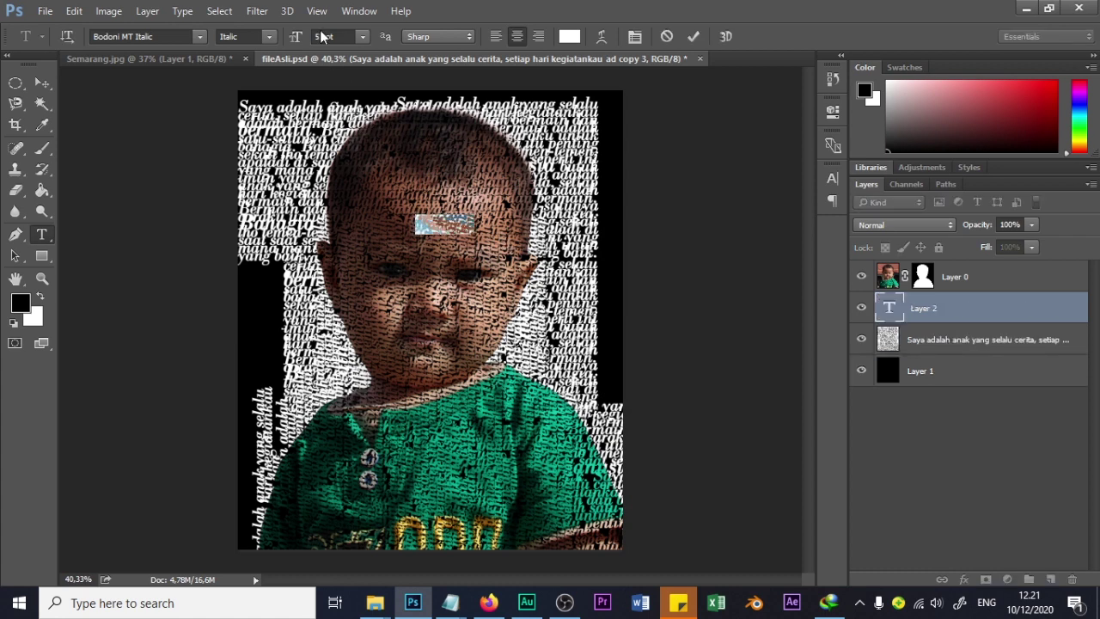
click(1006, 319)
Give the Bahagia text a thin black (000000) stroke positioned outside.
double_click(1005, 317)
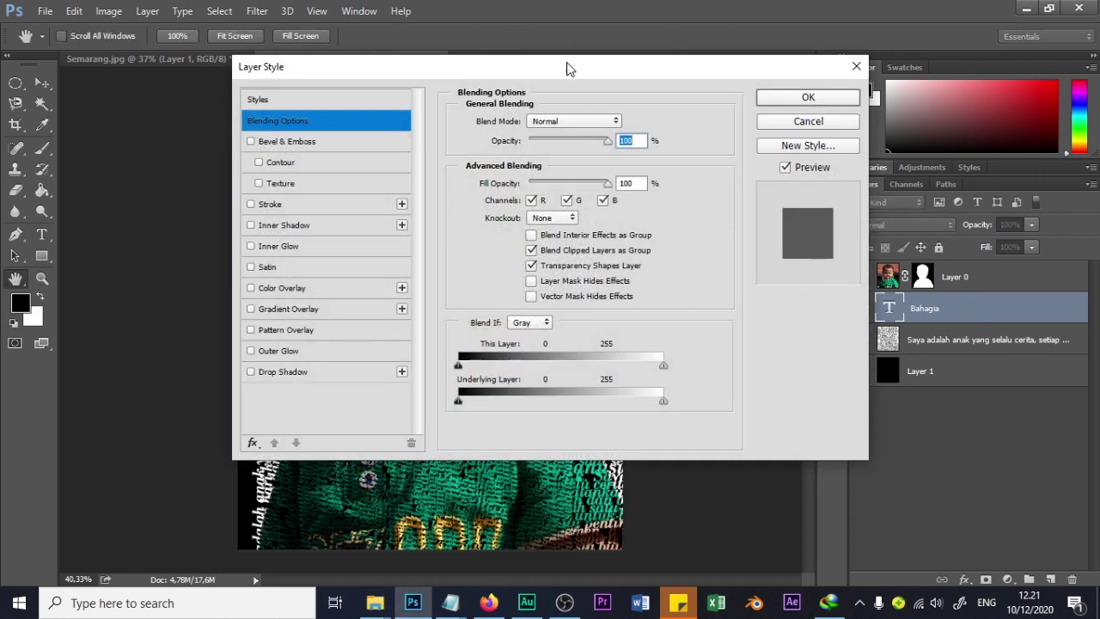
drag(567, 69, 980, 108)
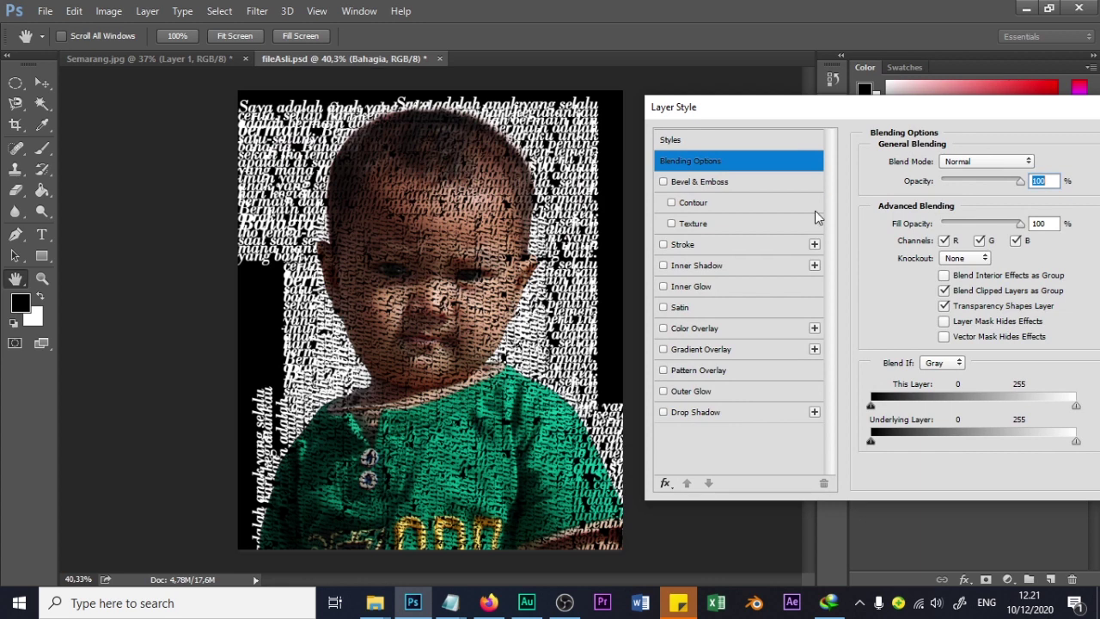
click(739, 245)
click(918, 292)
text(000000)
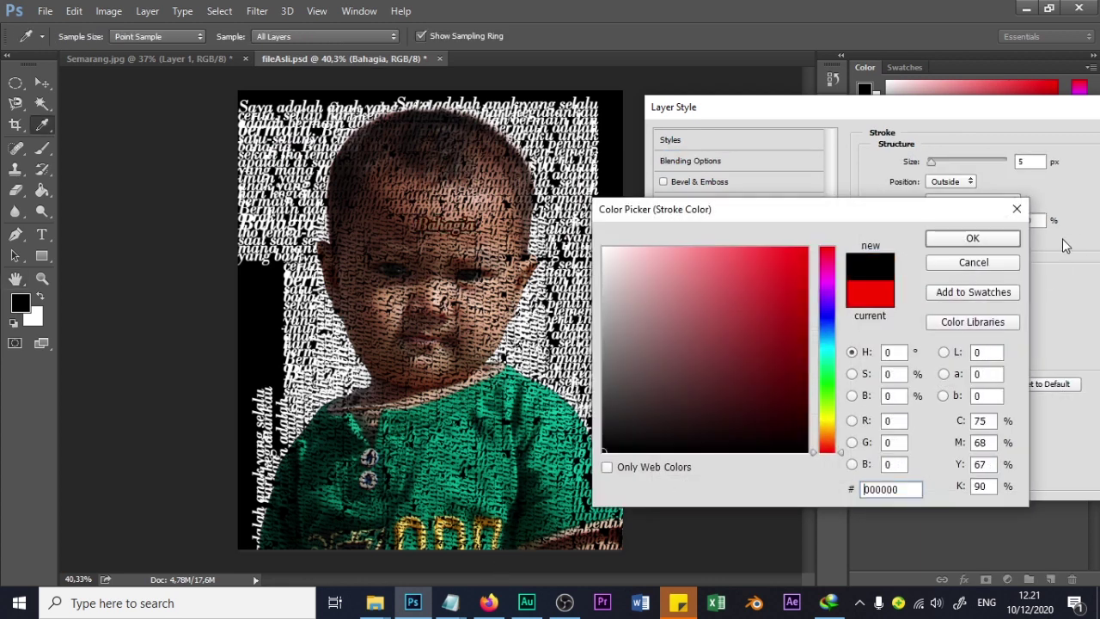
click(984, 239)
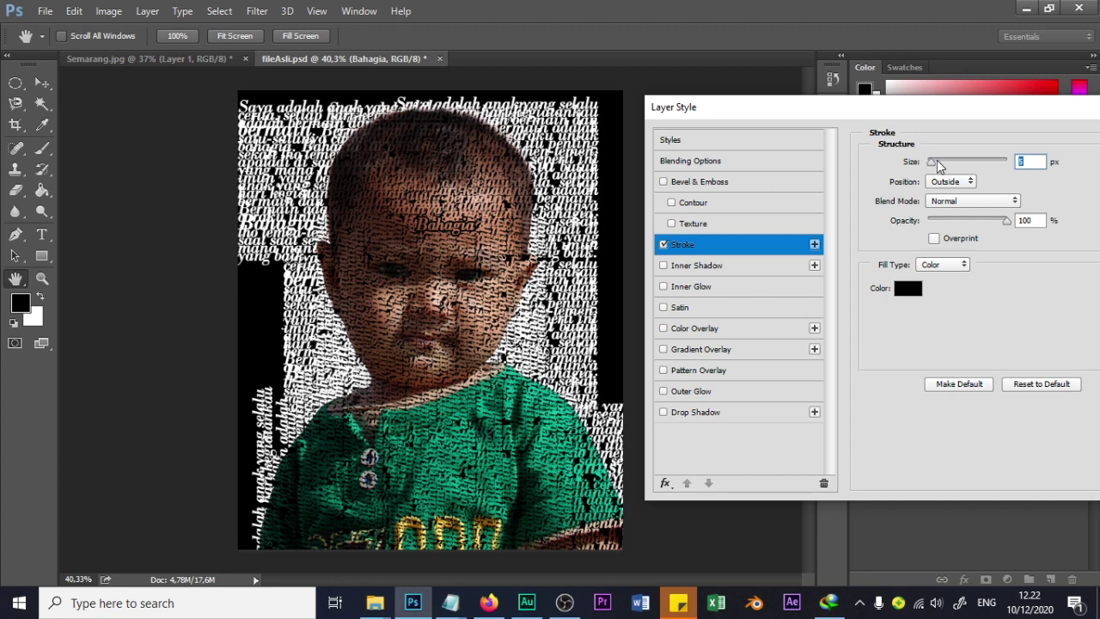
drag(939, 165, 932, 163)
drag(986, 114, 853, 118)
click(1050, 142)
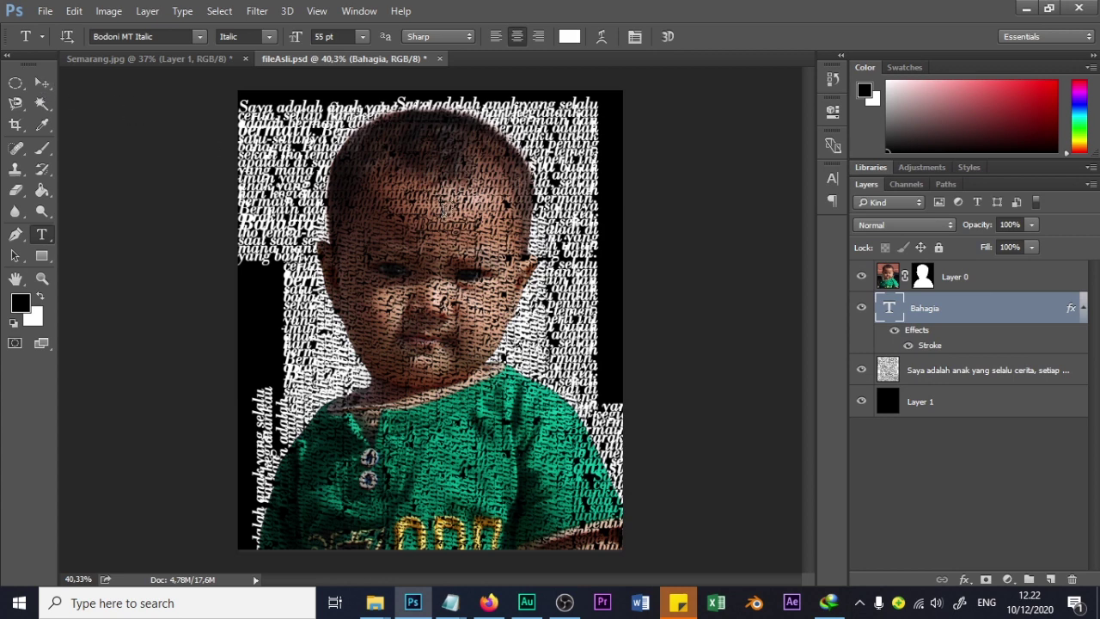
Enlarge the Bahagia text on the forehead, commit the transform and turn off Auto-Select.
click(42, 84)
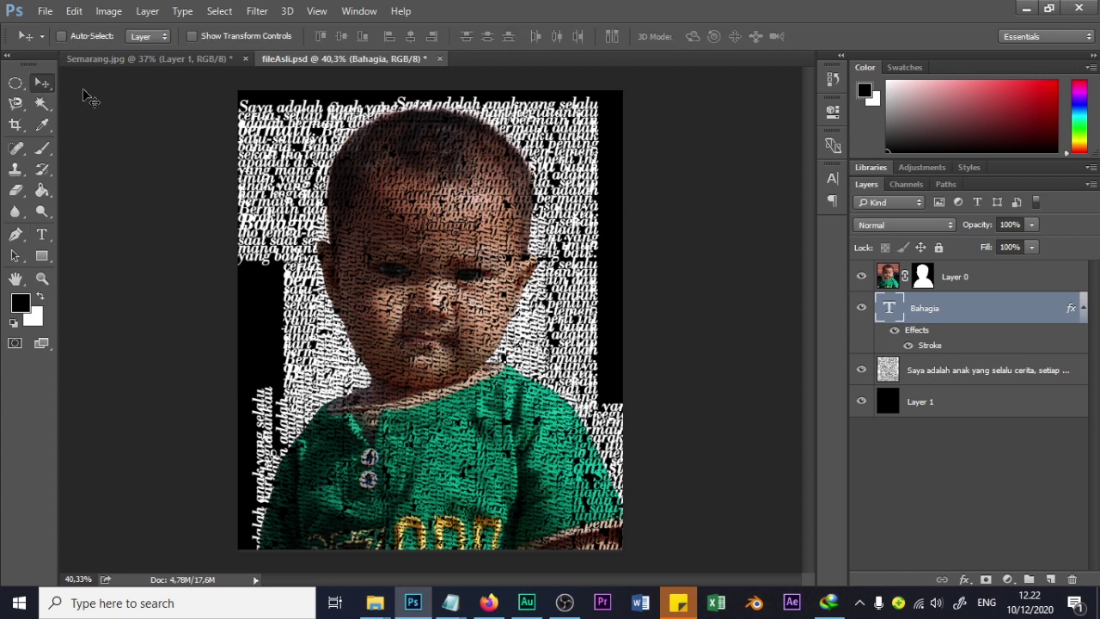
key(ctrl+t)
drag(478, 234, 482, 236)
key(Return)
click(62, 36)
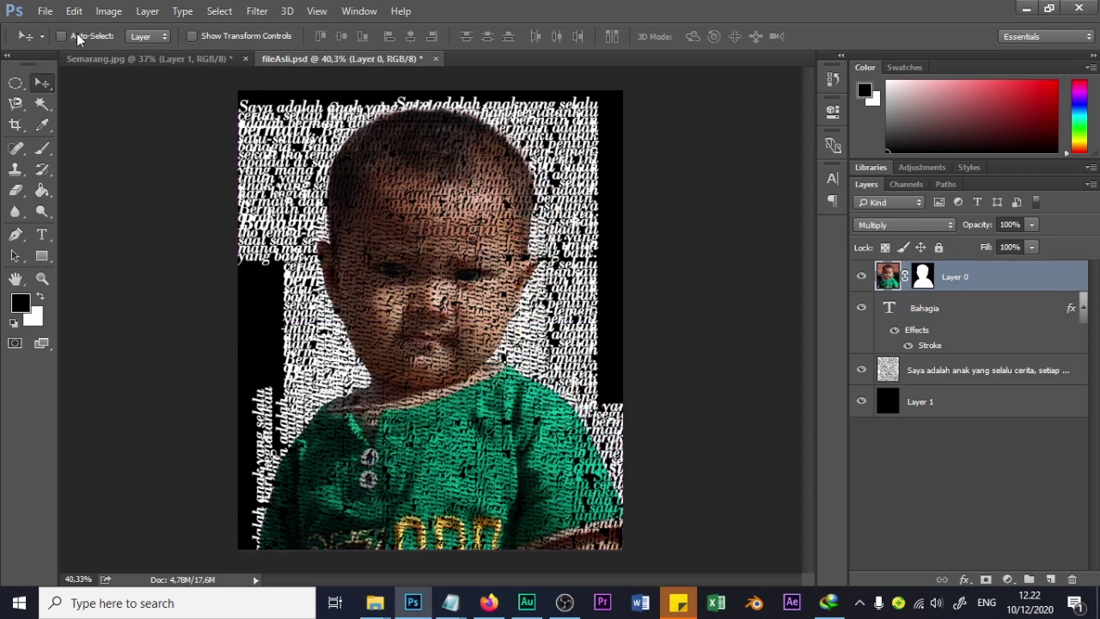
Duplicate the Bahagia text onto the middle of the shirt and scale the copy to about 172.86%.
click(924, 311)
drag(454, 220, 531, 469)
key(ctrl+t)
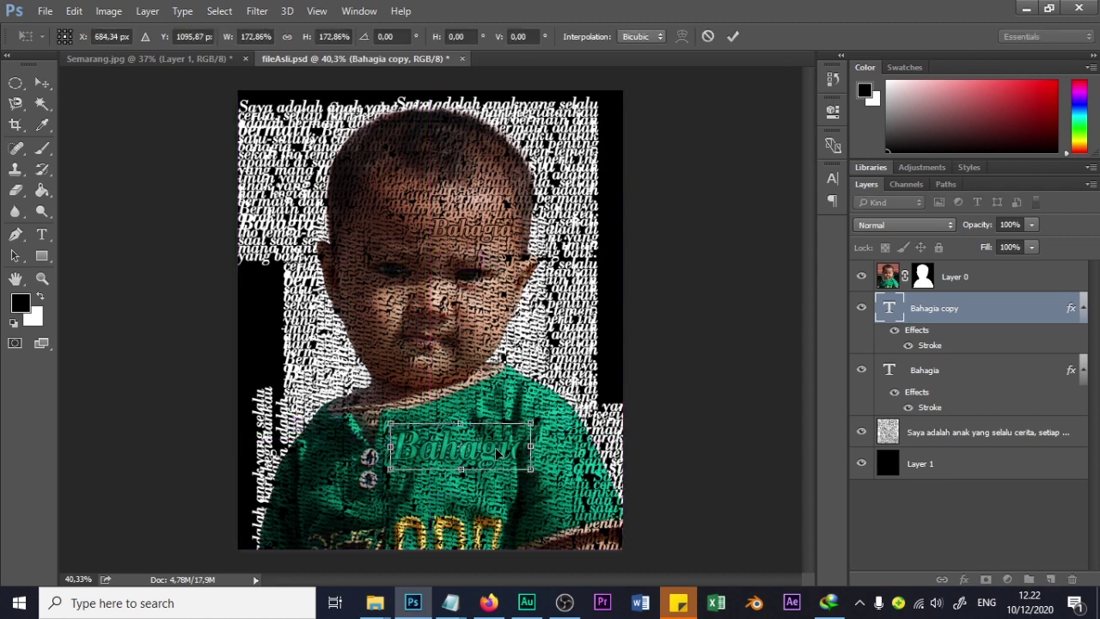
key(Return)
Change the shirt copy's text to "Bermain" and move it over the shirt buttons.
key(t)
double_click(486, 425)
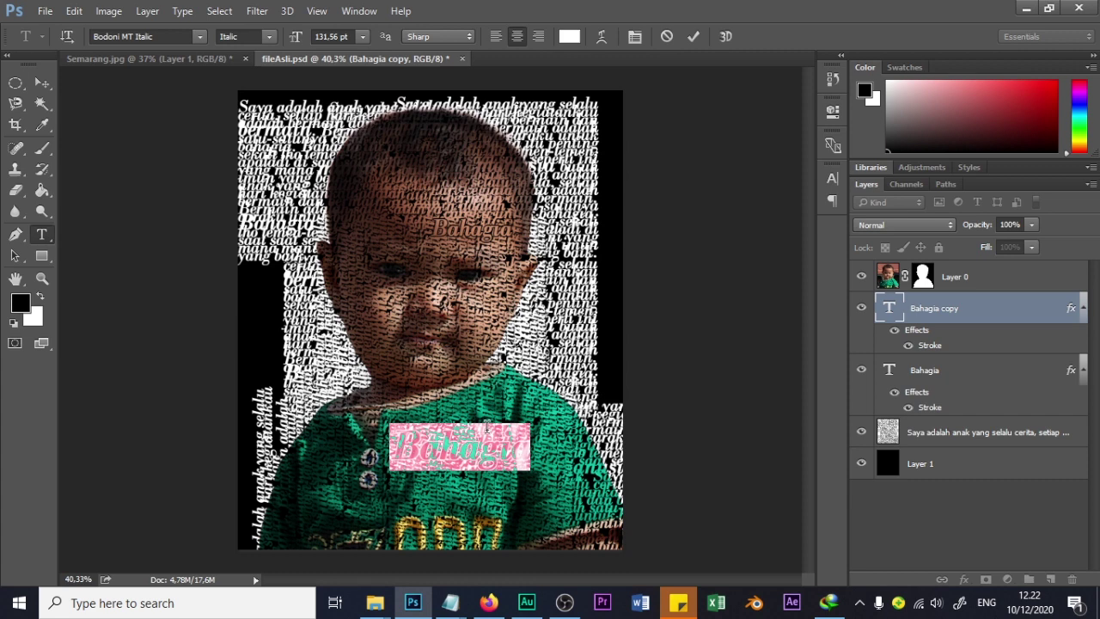
text(Bermain)
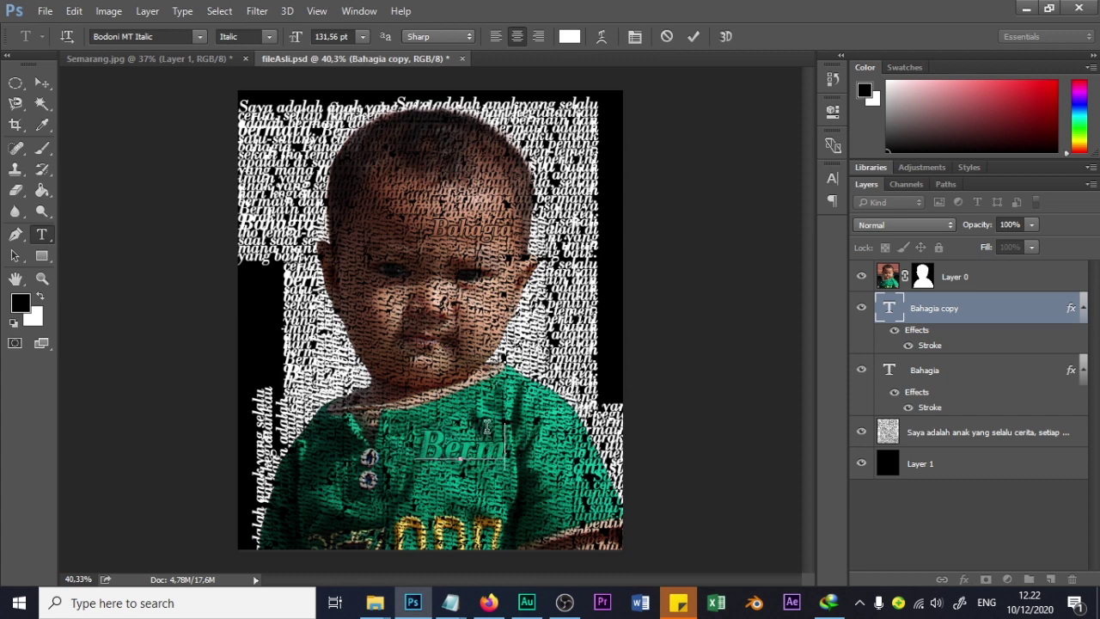
click(41, 83)
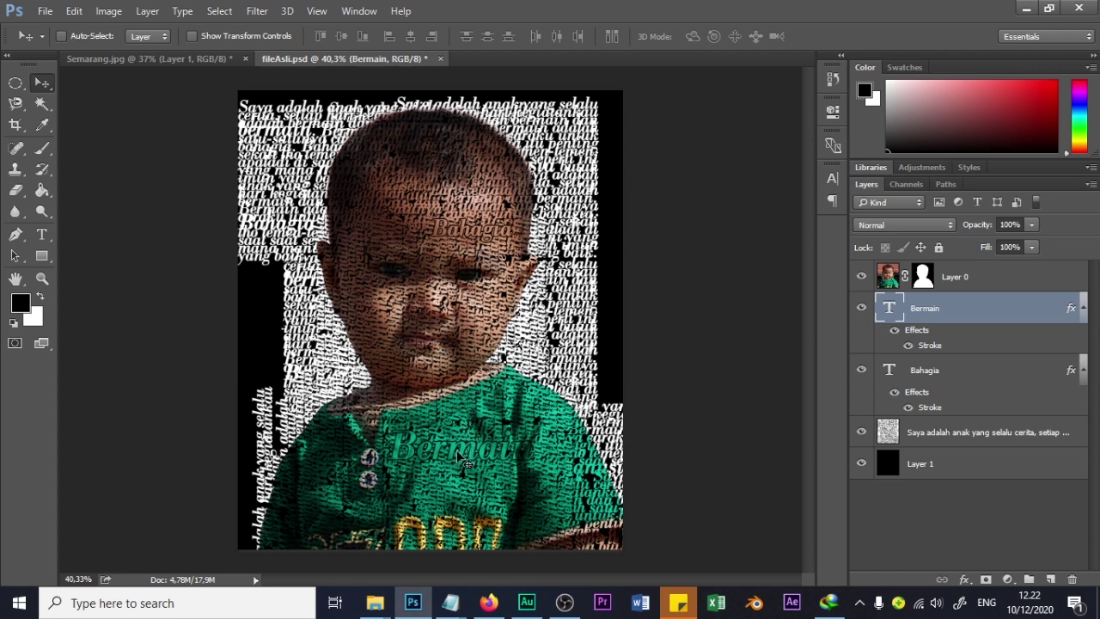
drag(473, 454, 408, 474)
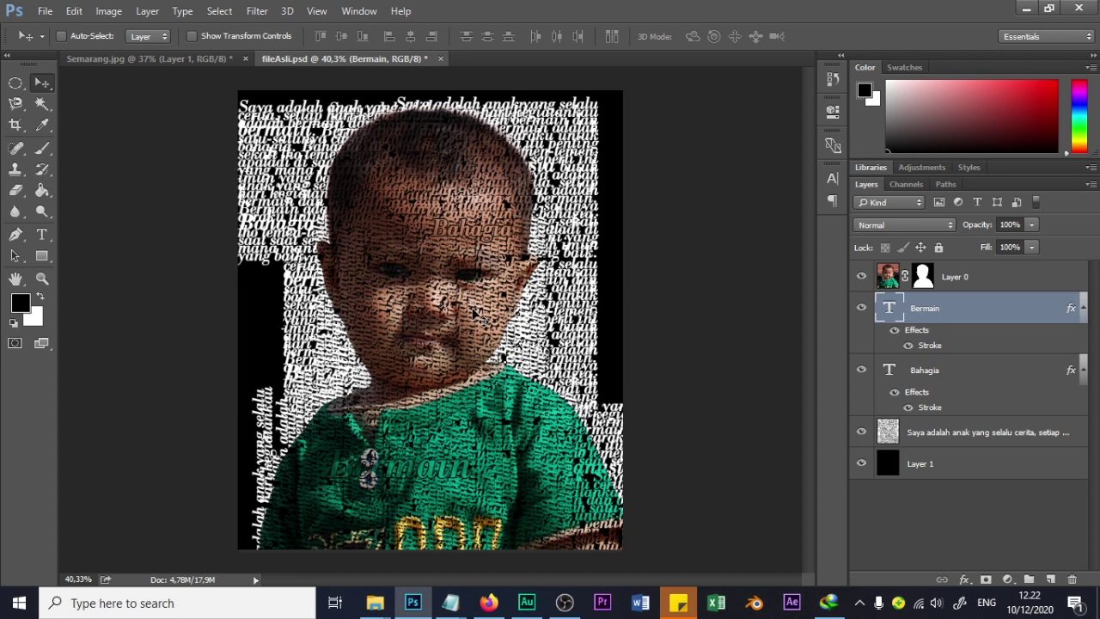
Set the black outside stroke of both the Bermain and the Bahagia text to 4 px.
double_click(939, 351)
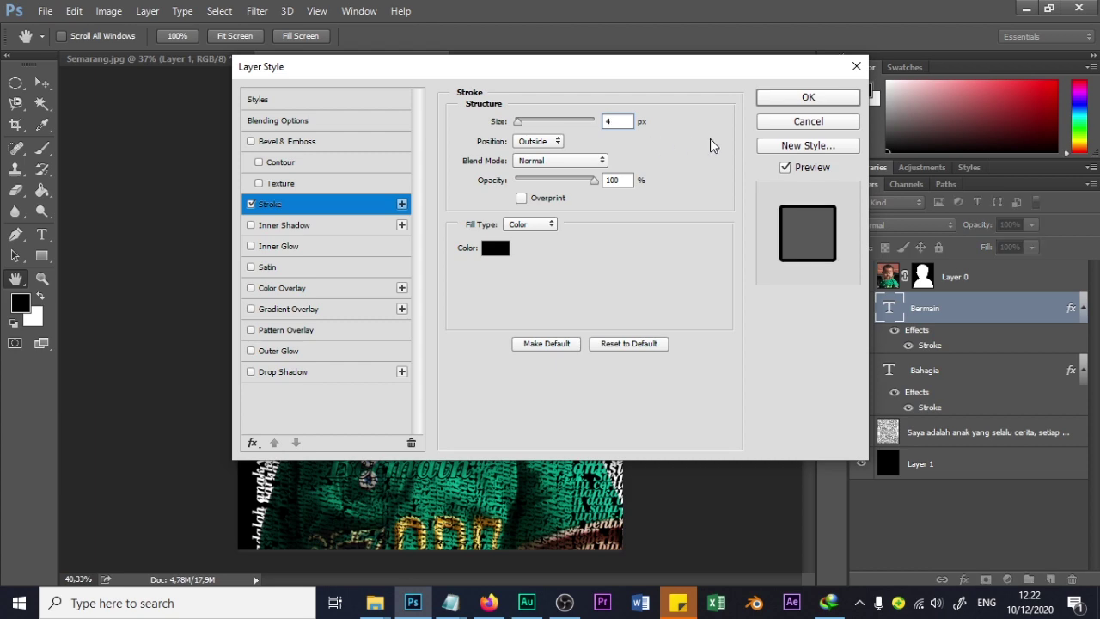
click(813, 99)
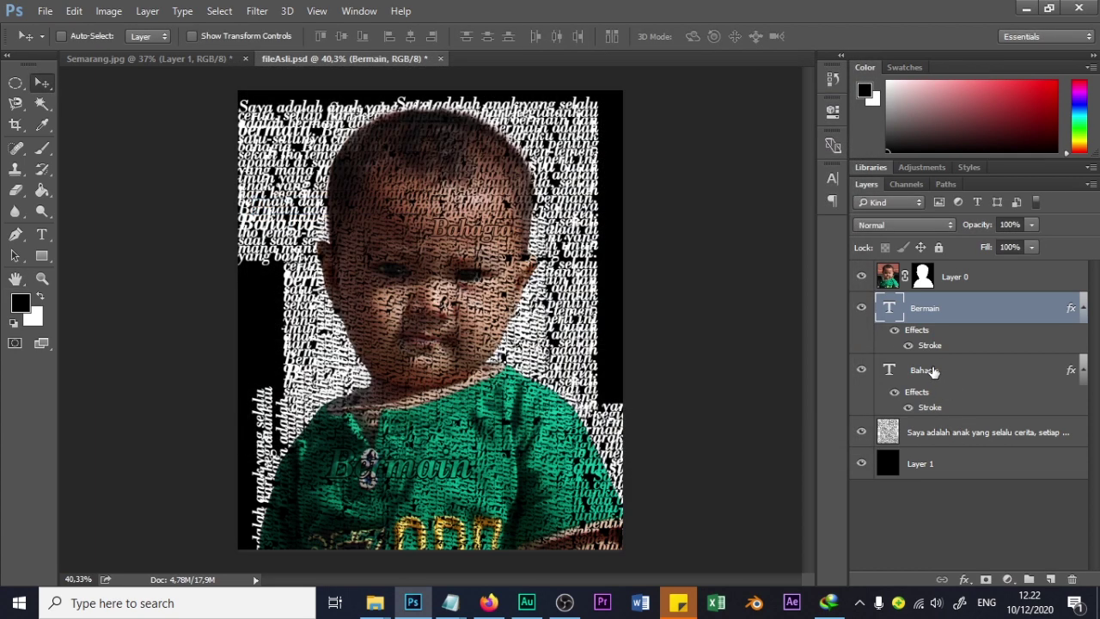
click(934, 371)
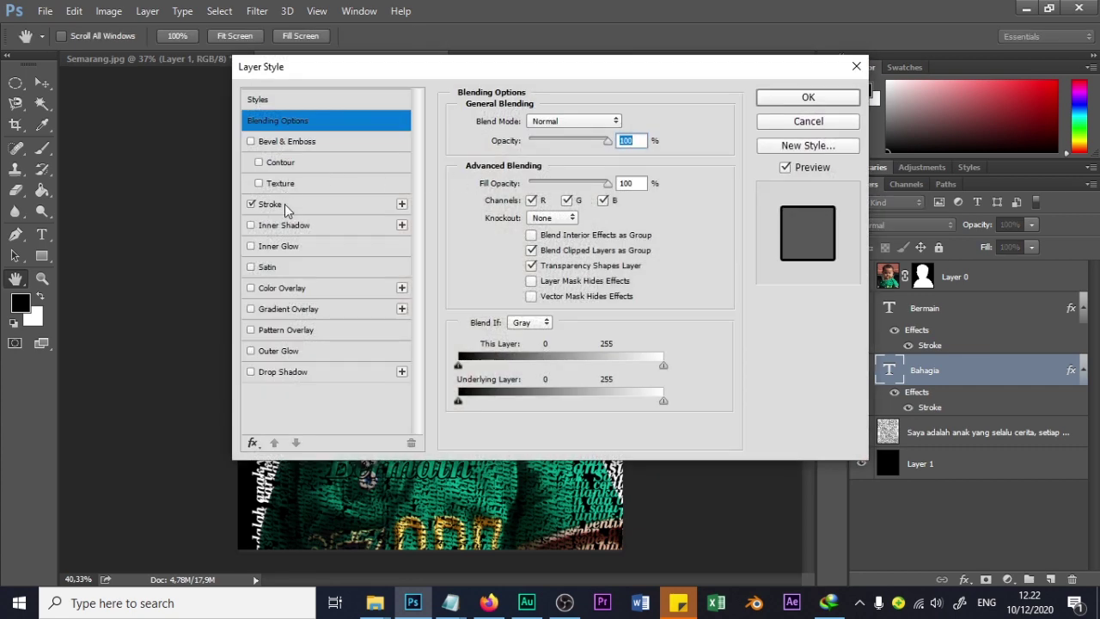
click(286, 206)
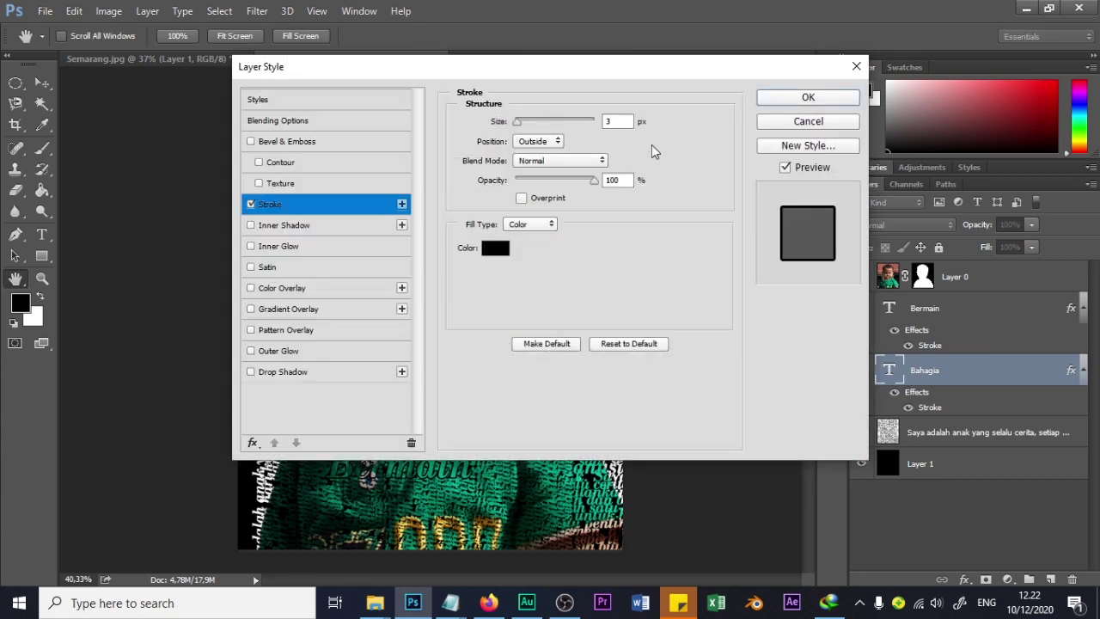
text(4)
click(807, 97)
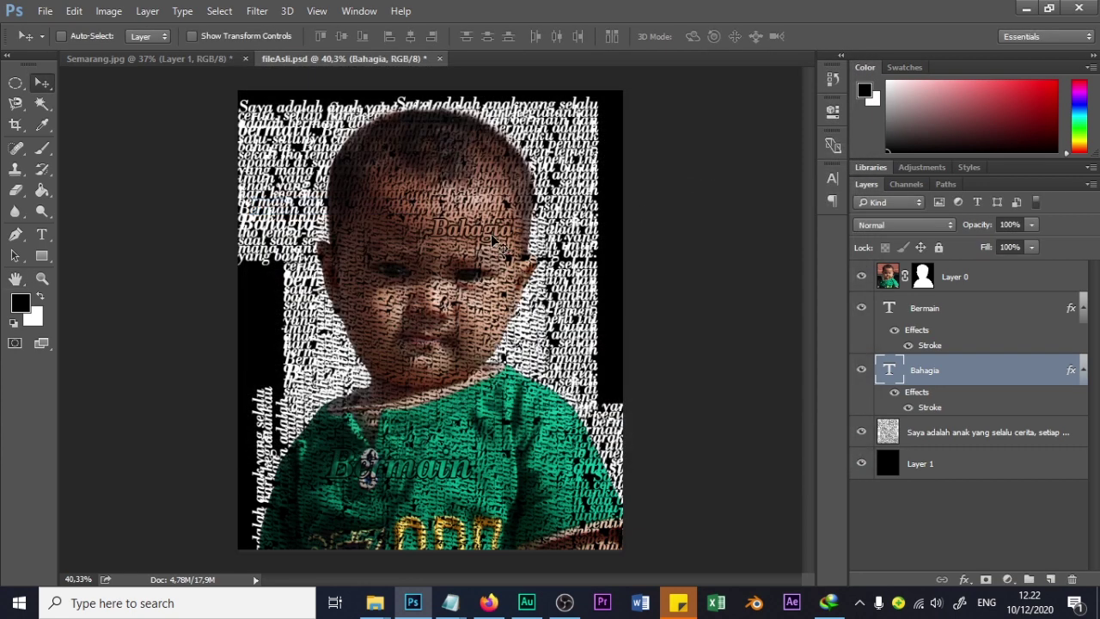
Duplicate the Bahagia text, rotate the copy to -90° and place it vertically on the cheek beside the mouth.
drag(481, 235, 399, 312)
key(ctrl+j)
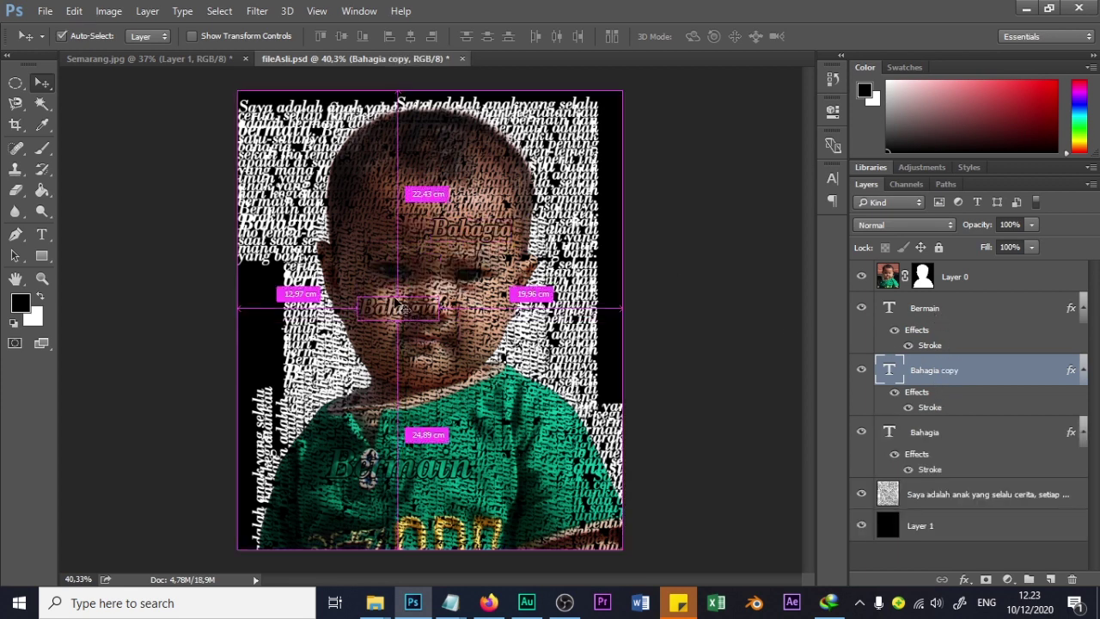
key(ctrl+t)
right_click(414, 299)
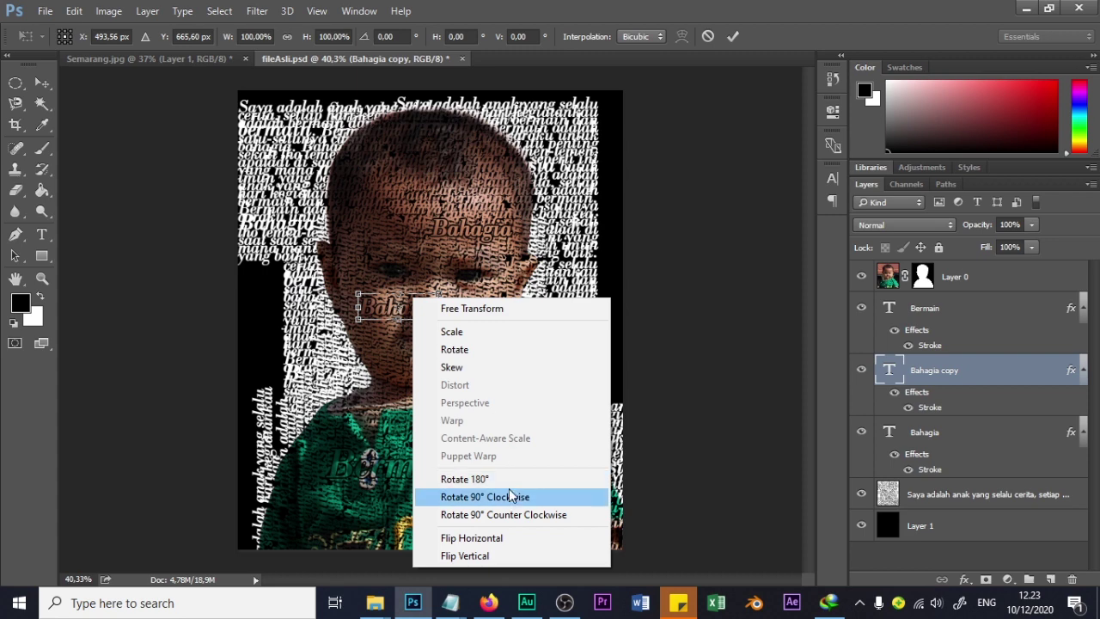
click(513, 497)
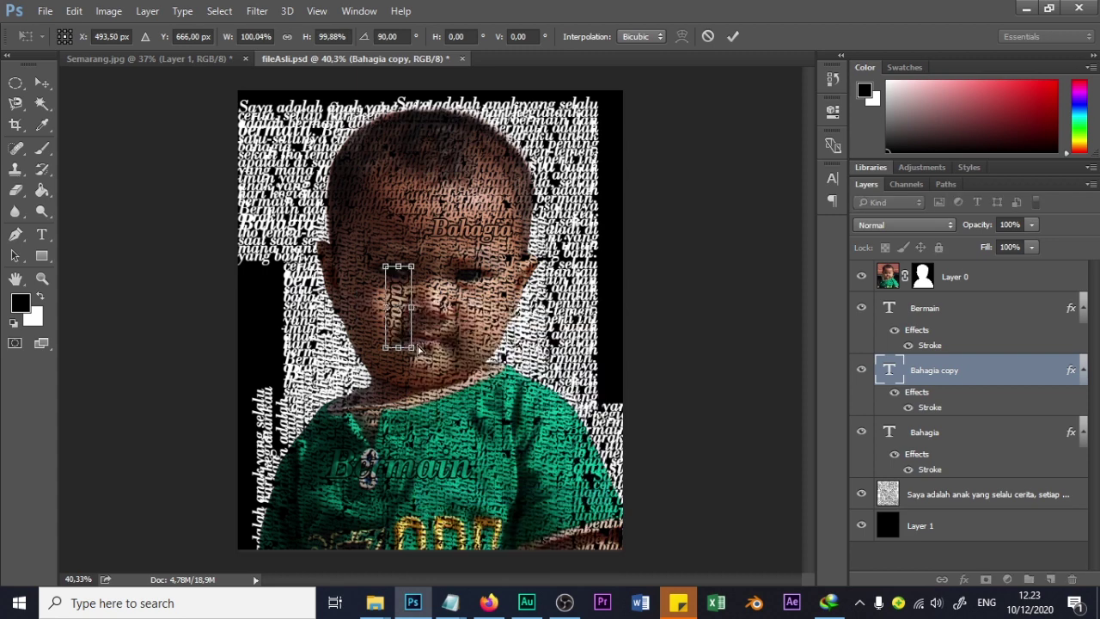
right_click(417, 315)
click(513, 528)
drag(400, 319, 375, 349)
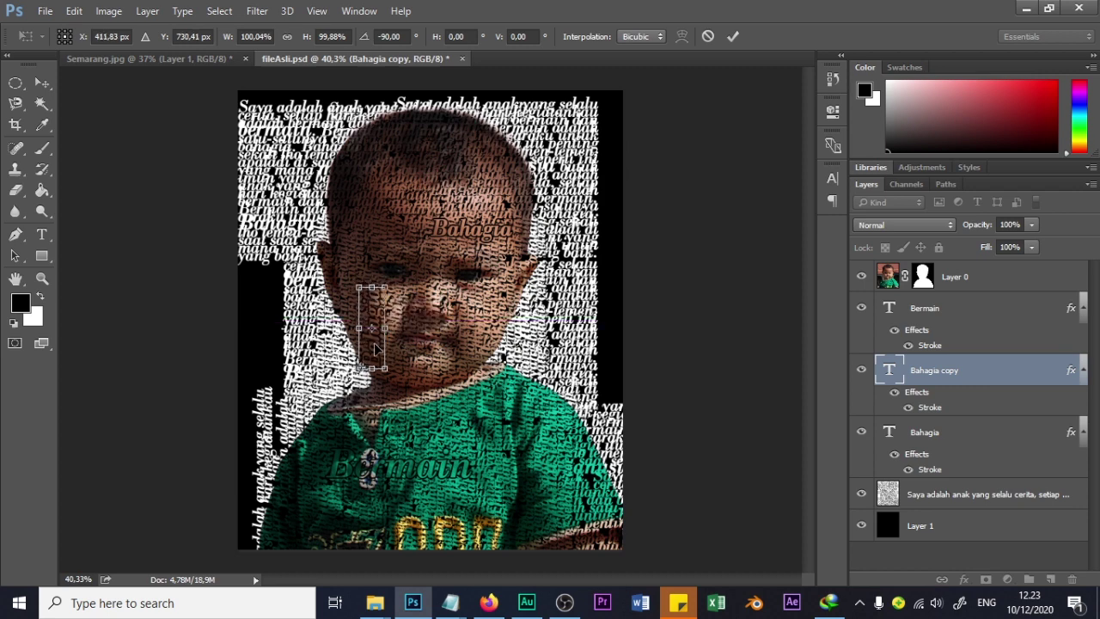
key(Return)
Change the rotated cheek copy's text to "Ceria".
key(t)
double_click(375, 350)
key(BackSpace)
text(Ceria)
click(43, 83)
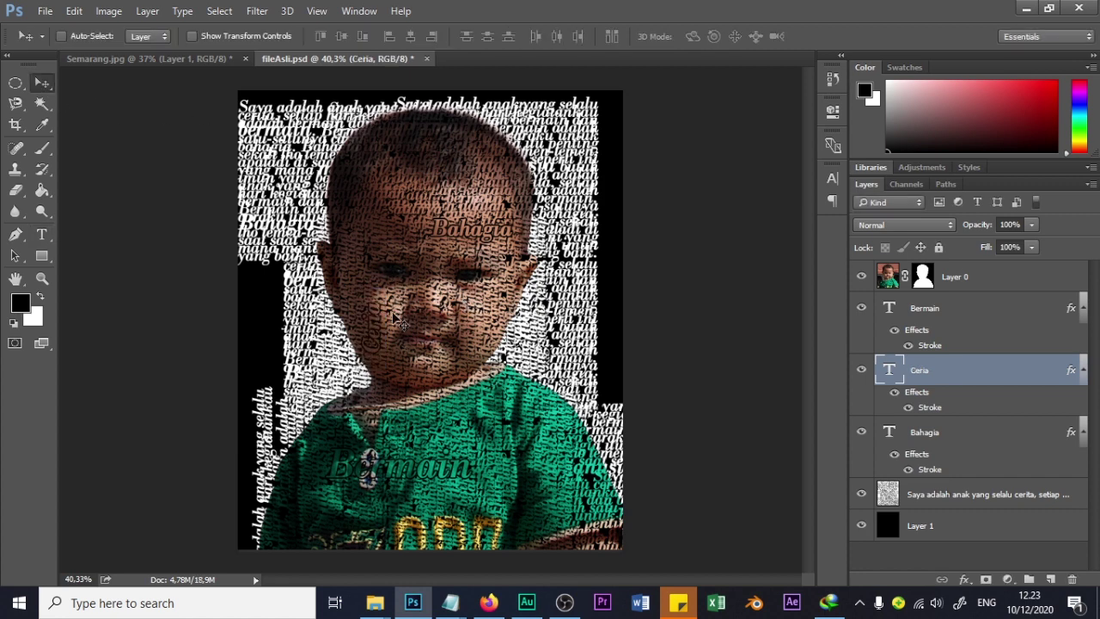
Enlarge the Bahagia text on the forehead slightly and shift the Bermain text a little to the right on the shirt.
click(958, 437)
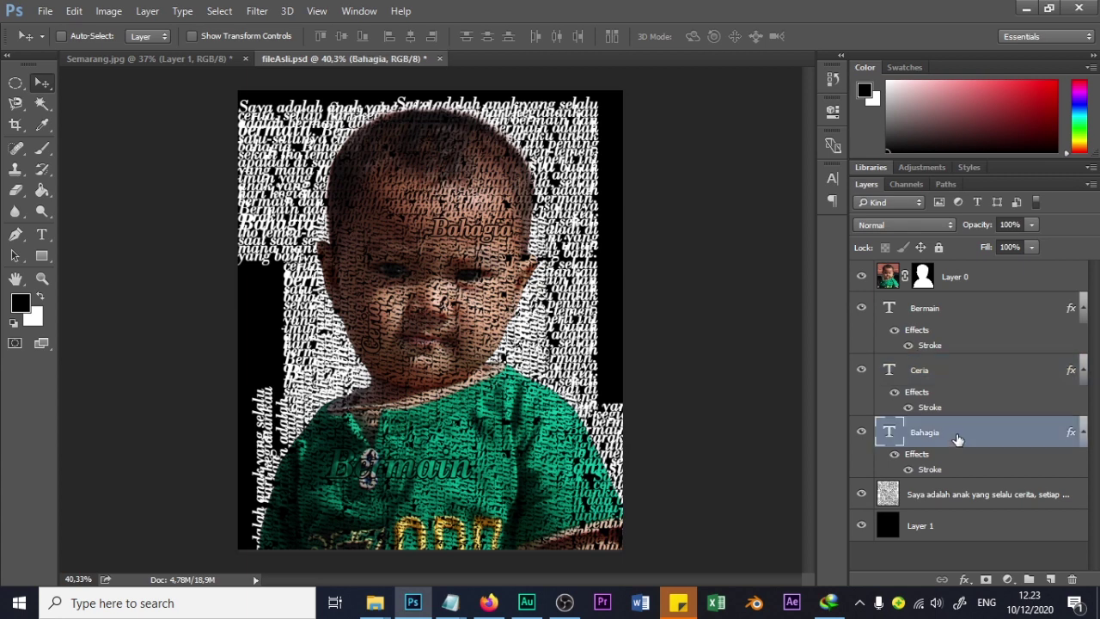
key(ctrl+t)
drag(431, 209, 418, 207)
key(Return)
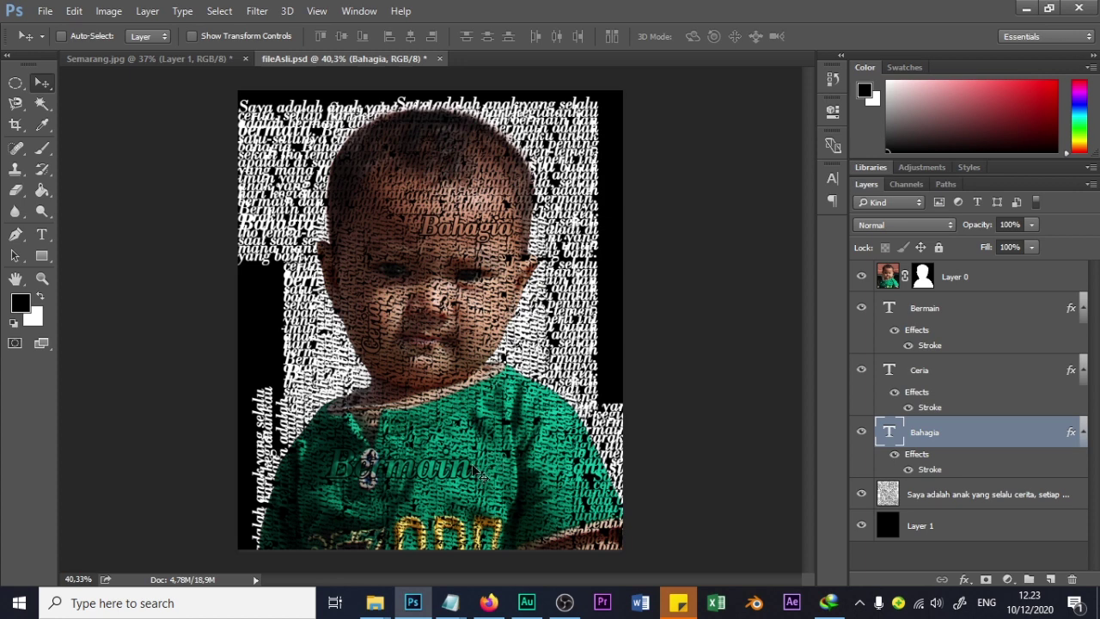
click(928, 311)
drag(455, 478, 462, 476)
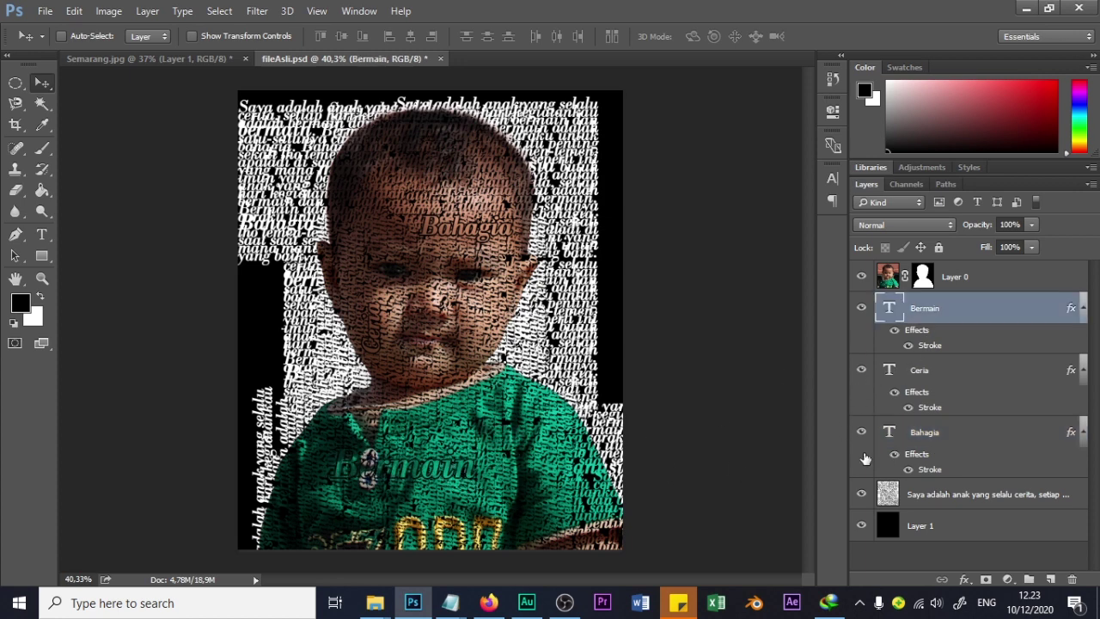
Merge the three word layers with the paragraph text and displace the result using BW.psd, scales 10, Tile and Repeat Edge Pixels.
shift+click(967, 494)
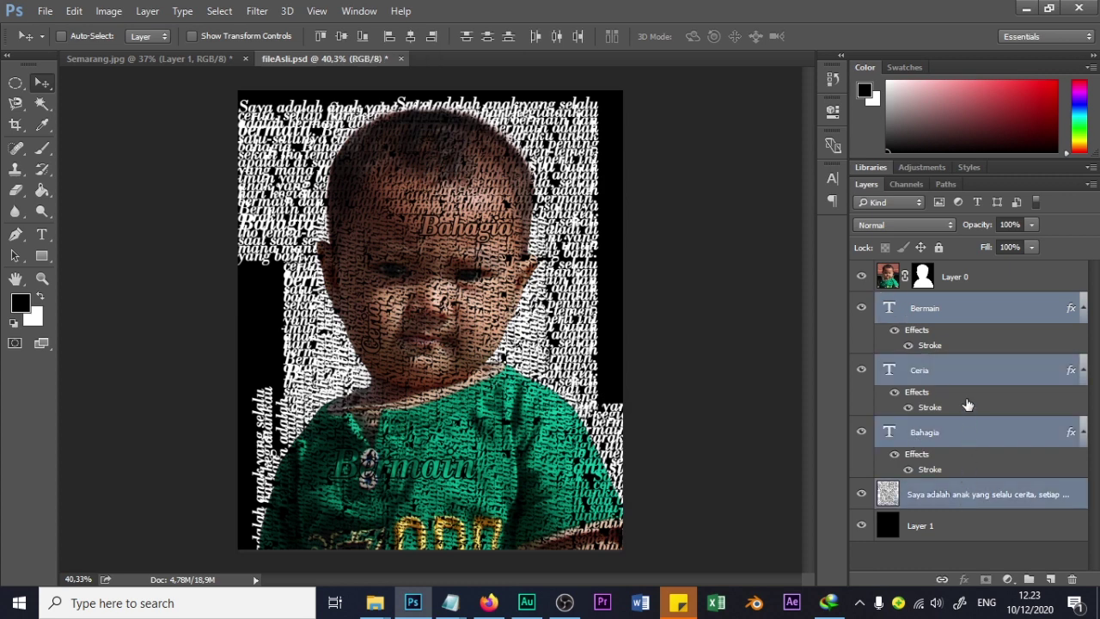
key(ctrl+e)
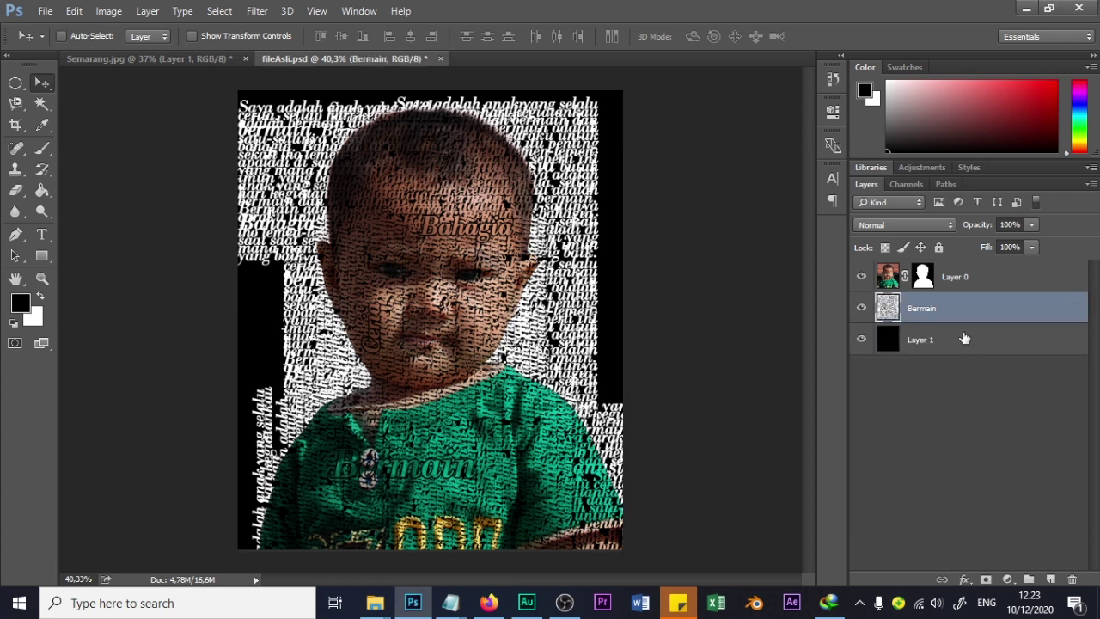
click(257, 10)
mouse_move(308, 225)
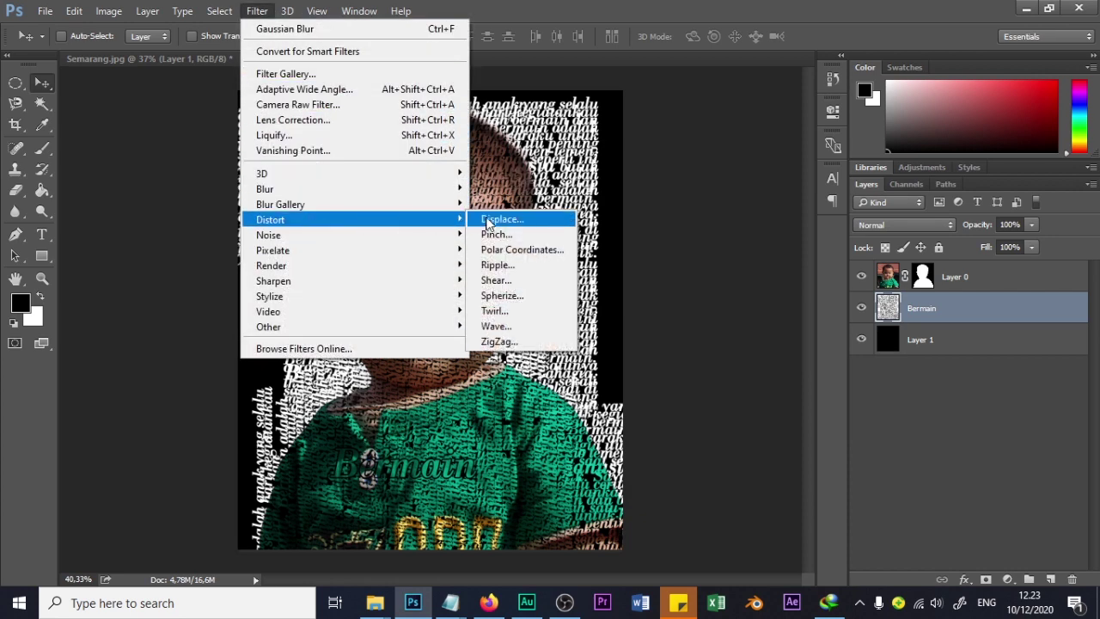
click(497, 220)
click(694, 213)
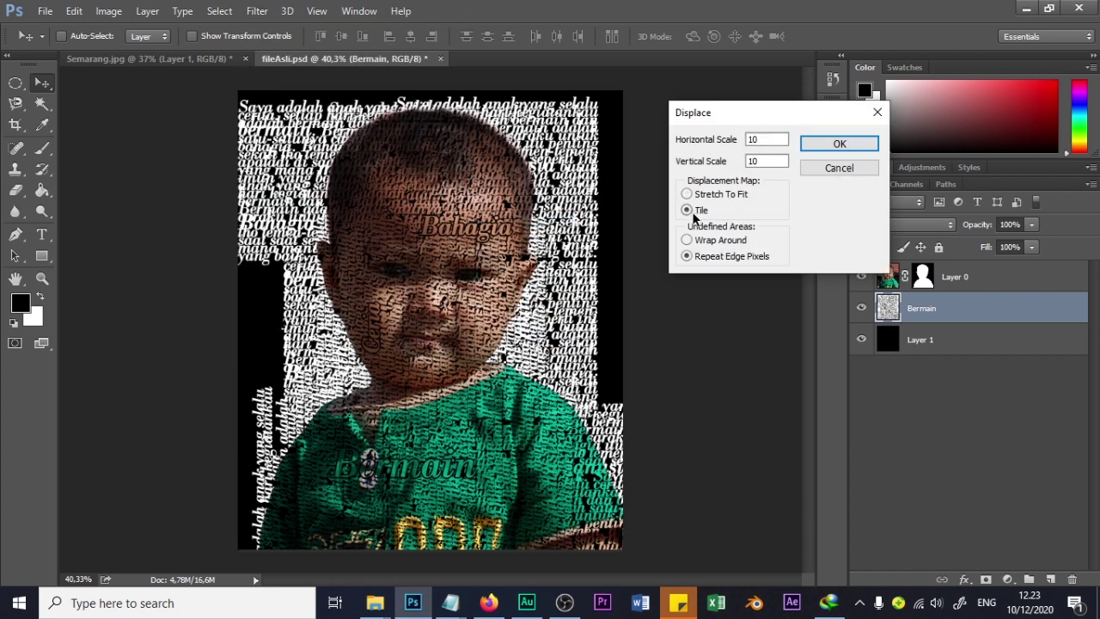
click(823, 143)
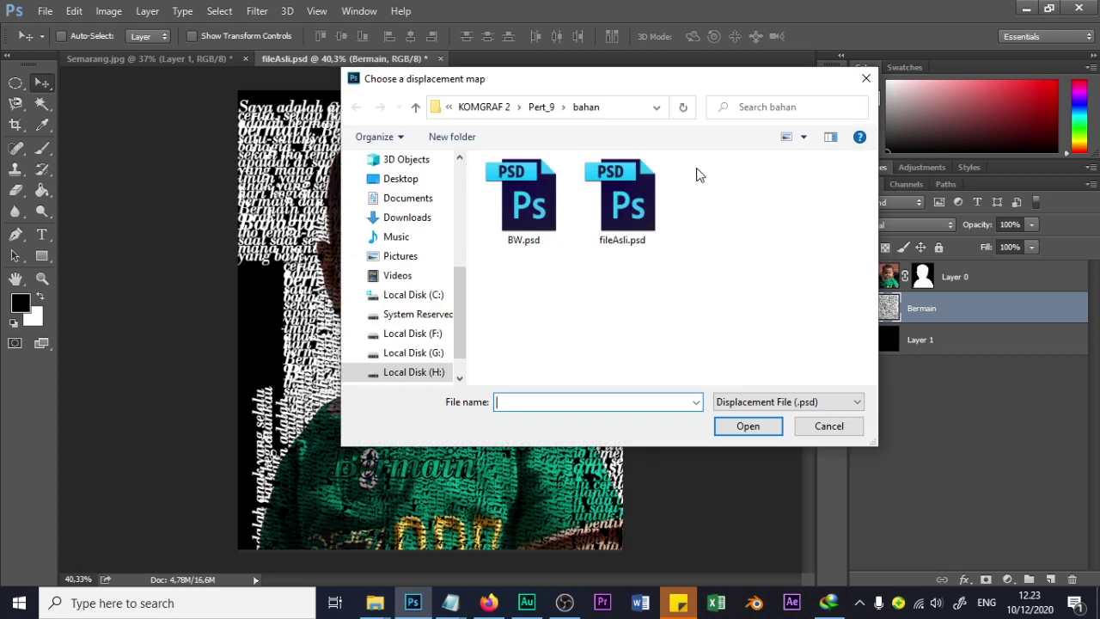
click(519, 211)
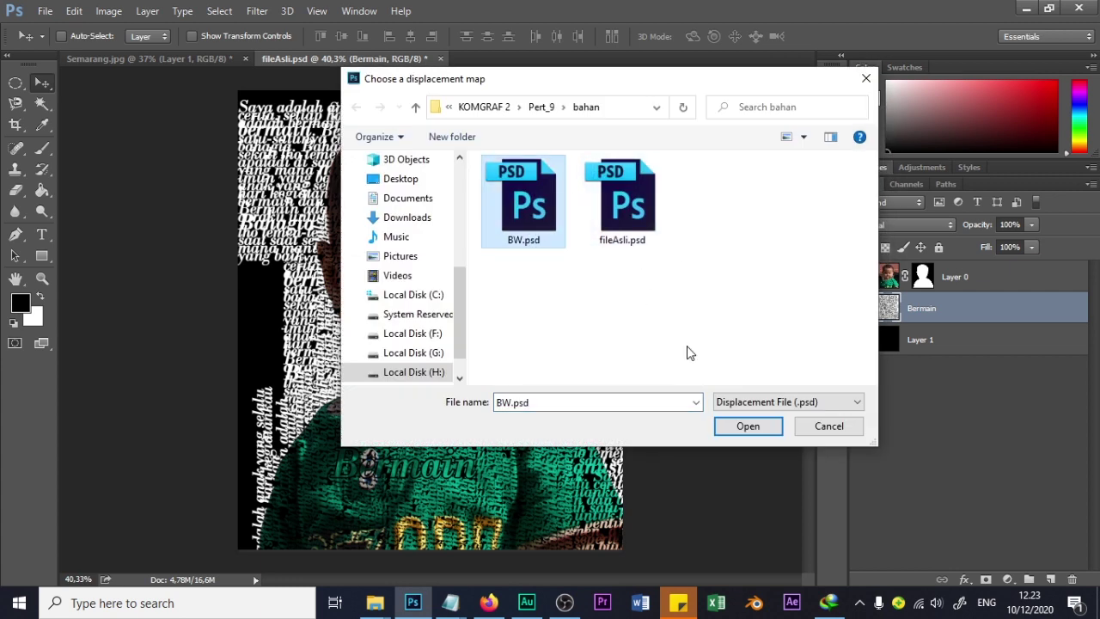
click(744, 426)
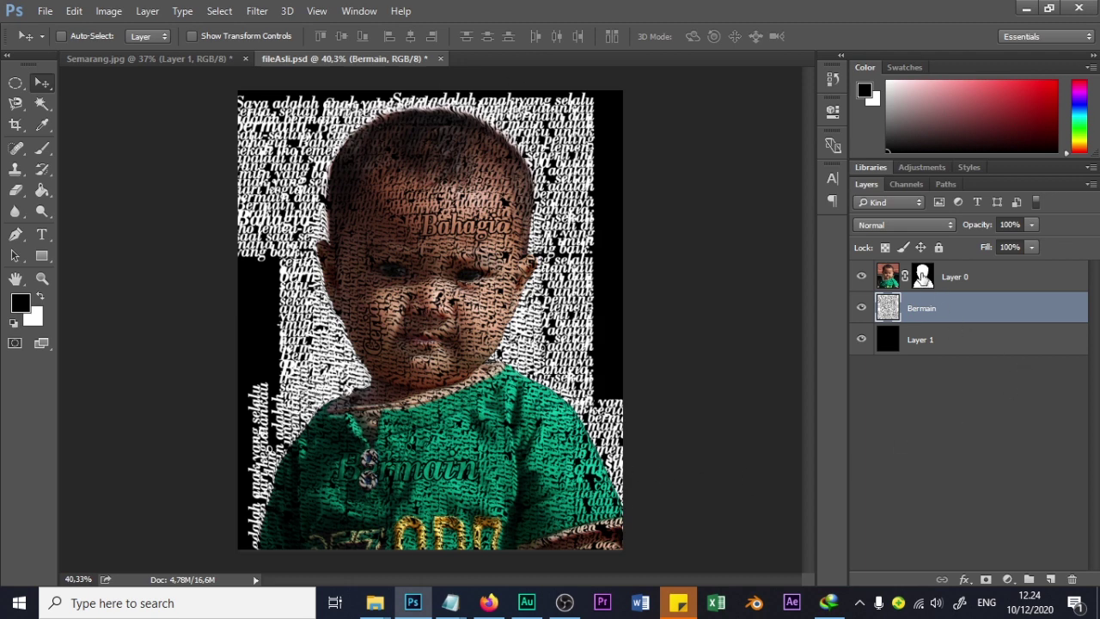
Copy the child-shaped layer mask from Layer 0 to the merged Bermain text layer.
click(922, 276)
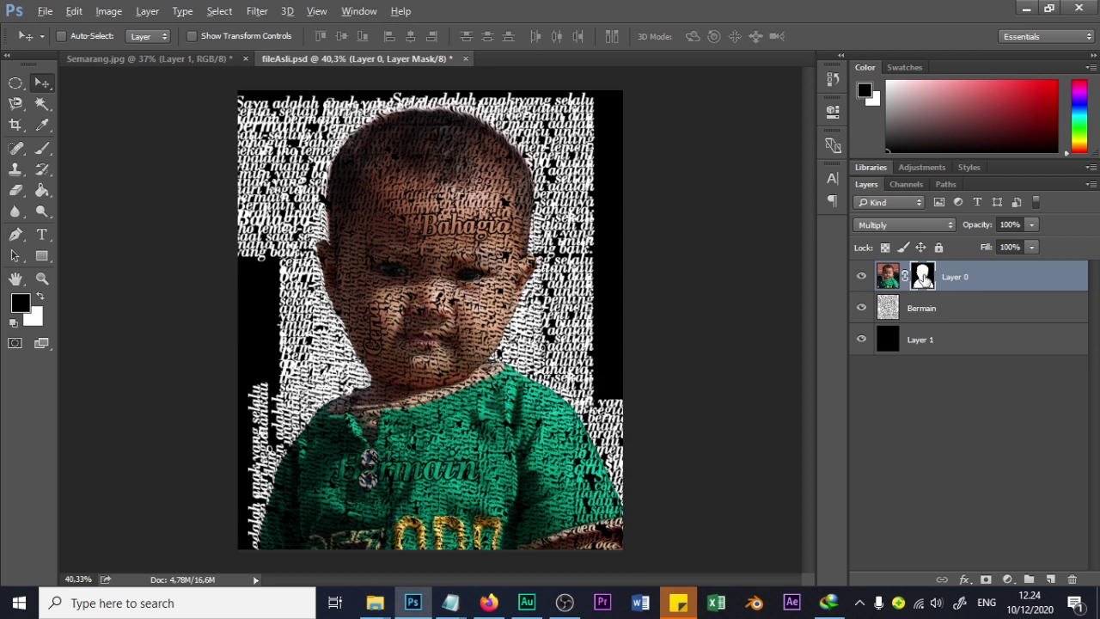
drag(928, 275, 928, 312)
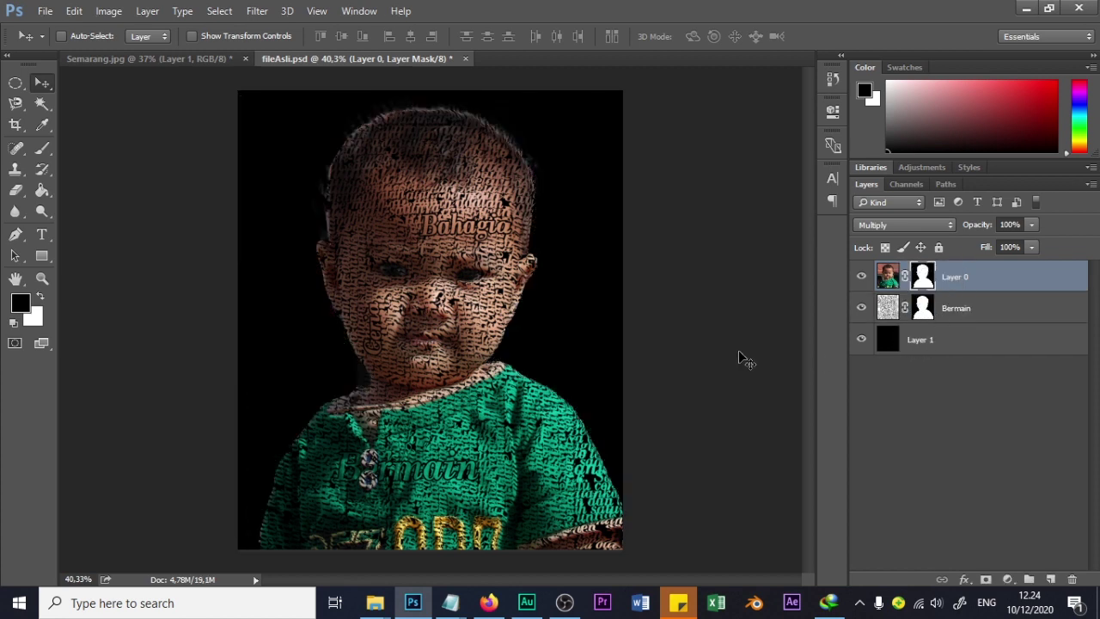
scroll(471, 354, down, 2)
scroll(469, 359, up, 3)
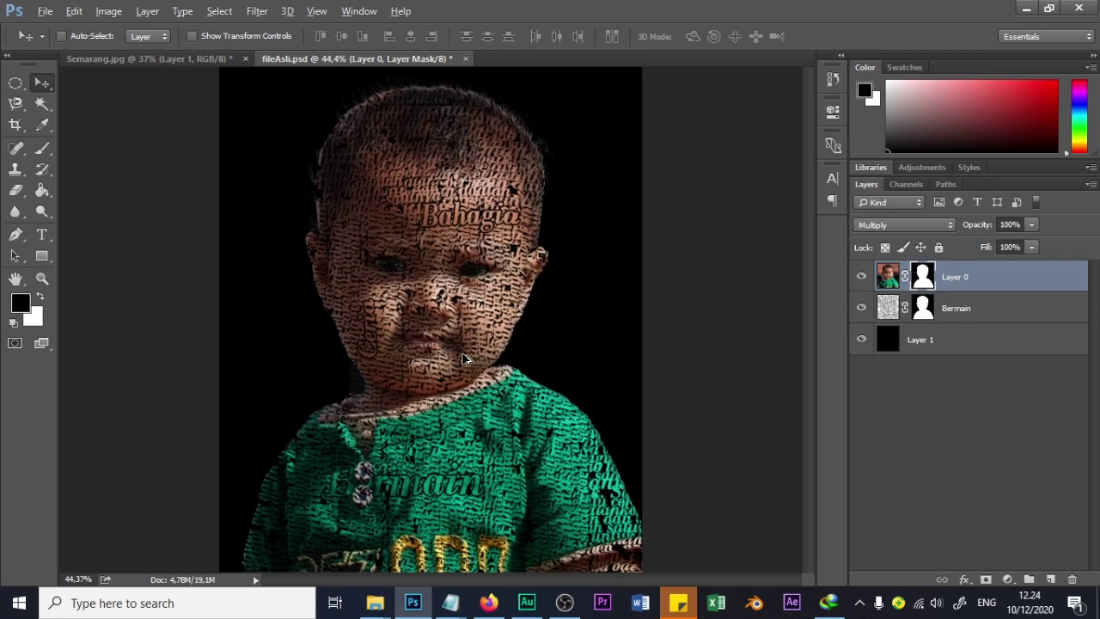
scroll(469, 359, down, 1)
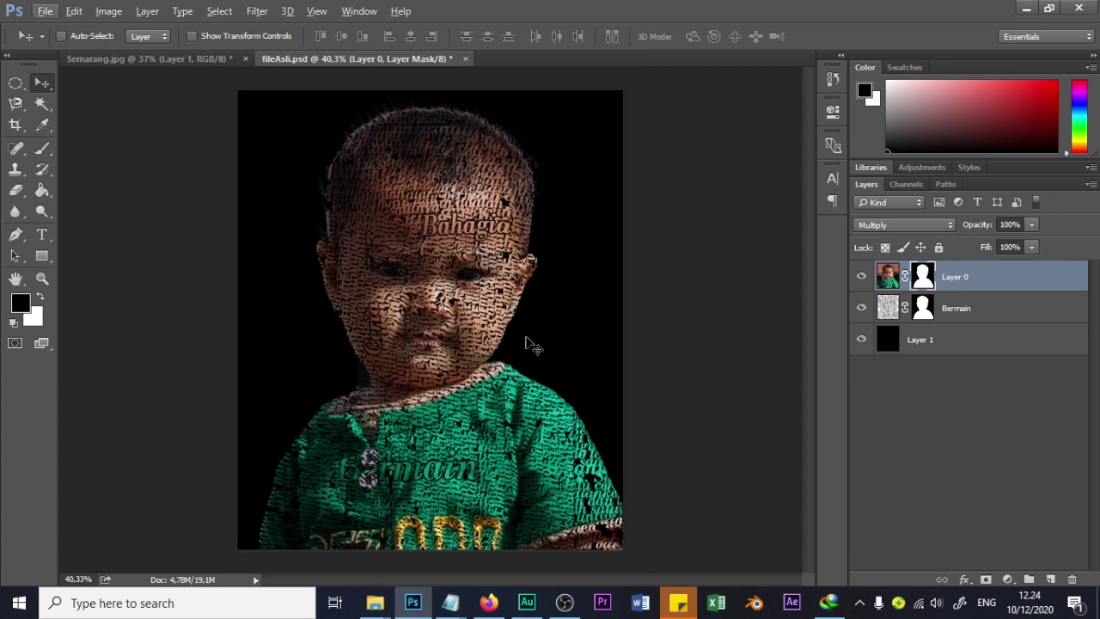
Add a Black & White adjustment layer above Layer 0 with Yellows at 116 and Greens at -24.
click(888, 276)
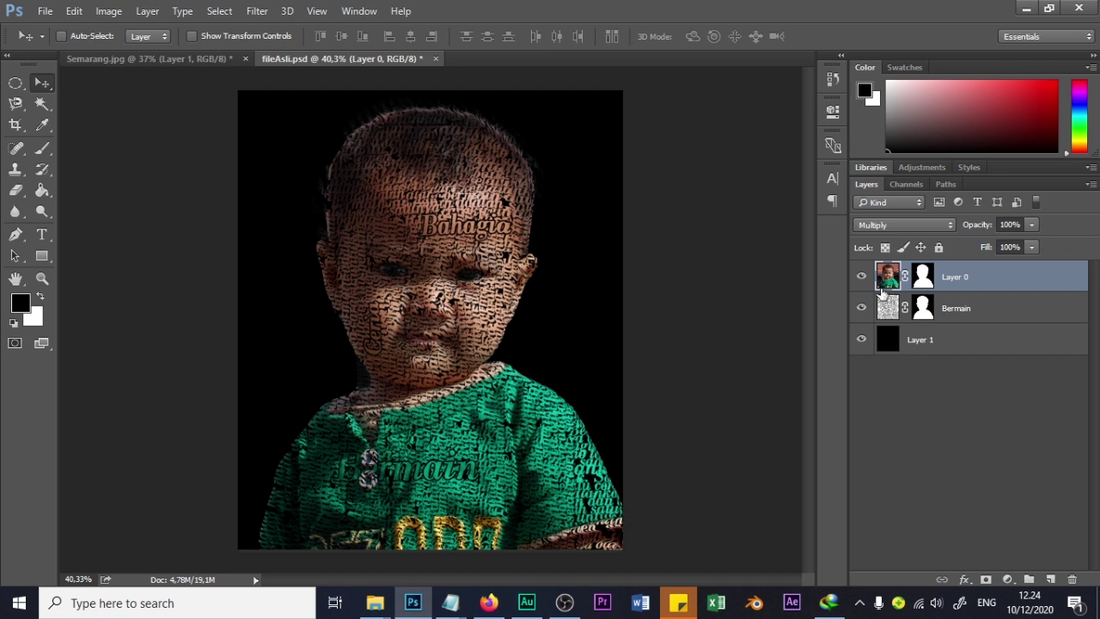
click(1009, 580)
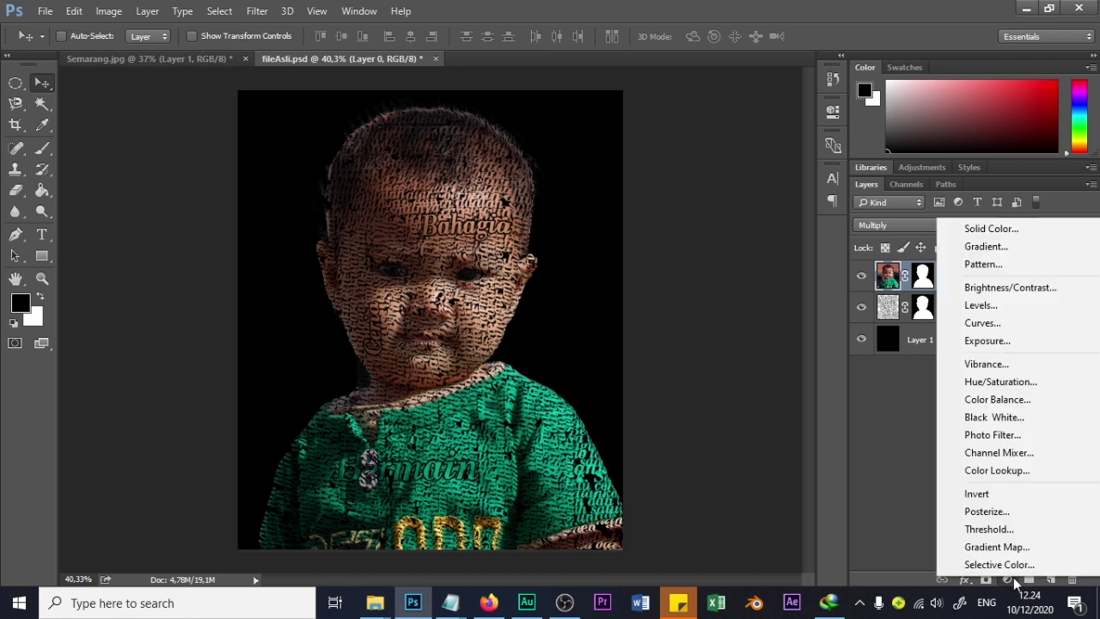
click(1010, 417)
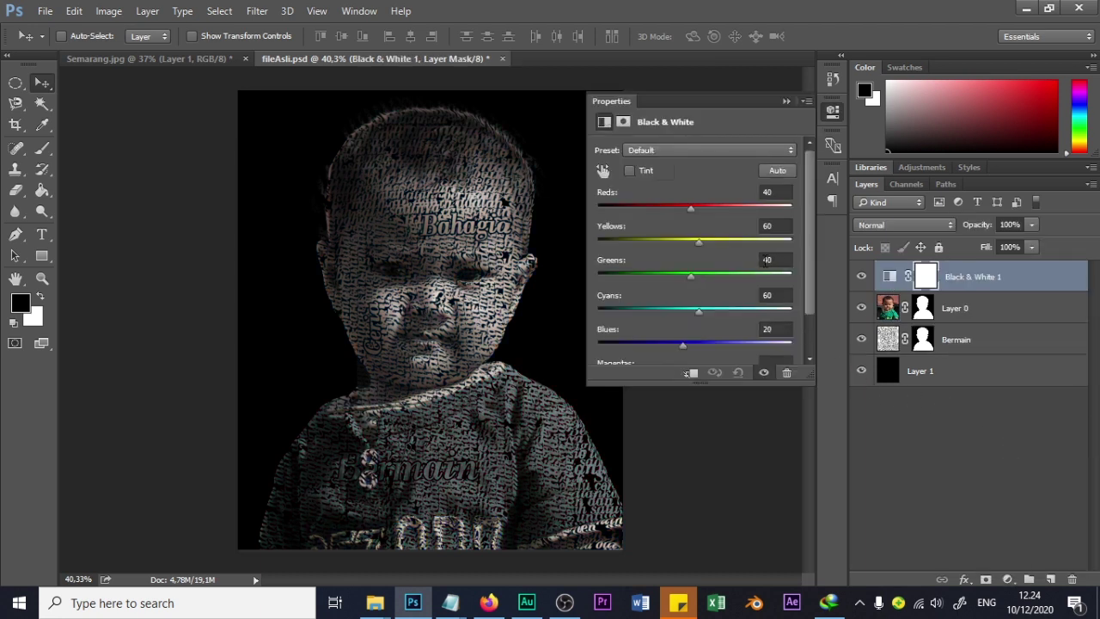
drag(699, 241, 720, 242)
mouse_move(673, 276)
mouse_down()
mouse_move(655, 275)
mouse_move(666, 281)
mouse_up()
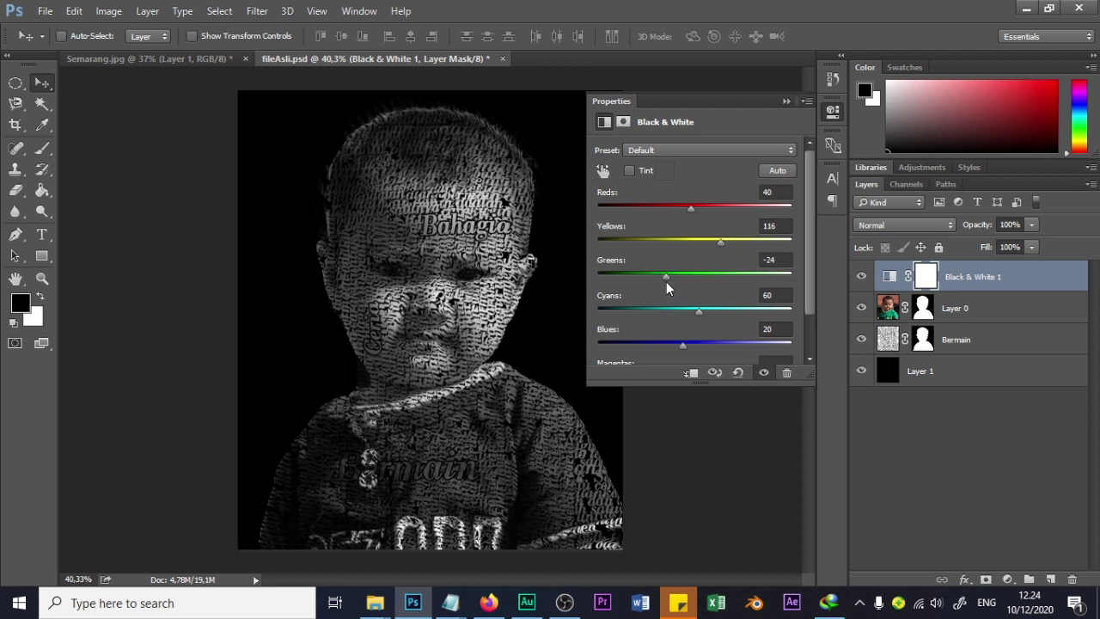
click(785, 100)
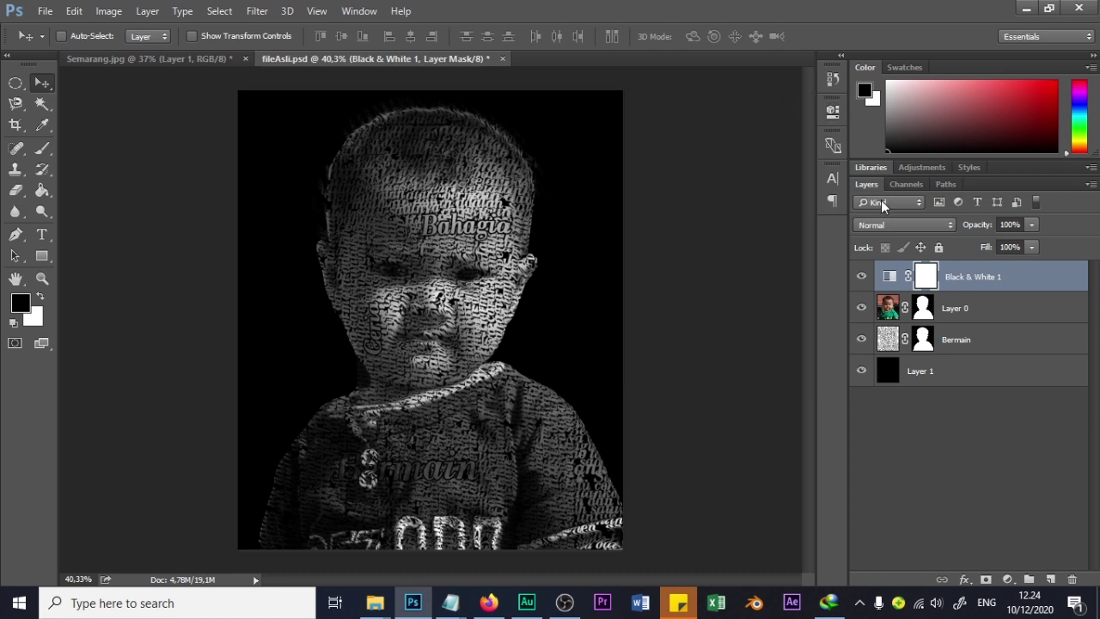
Add a Levels adjustment layer on top with RGB input levels of 37, 0,87 and 223.
click(1008, 580)
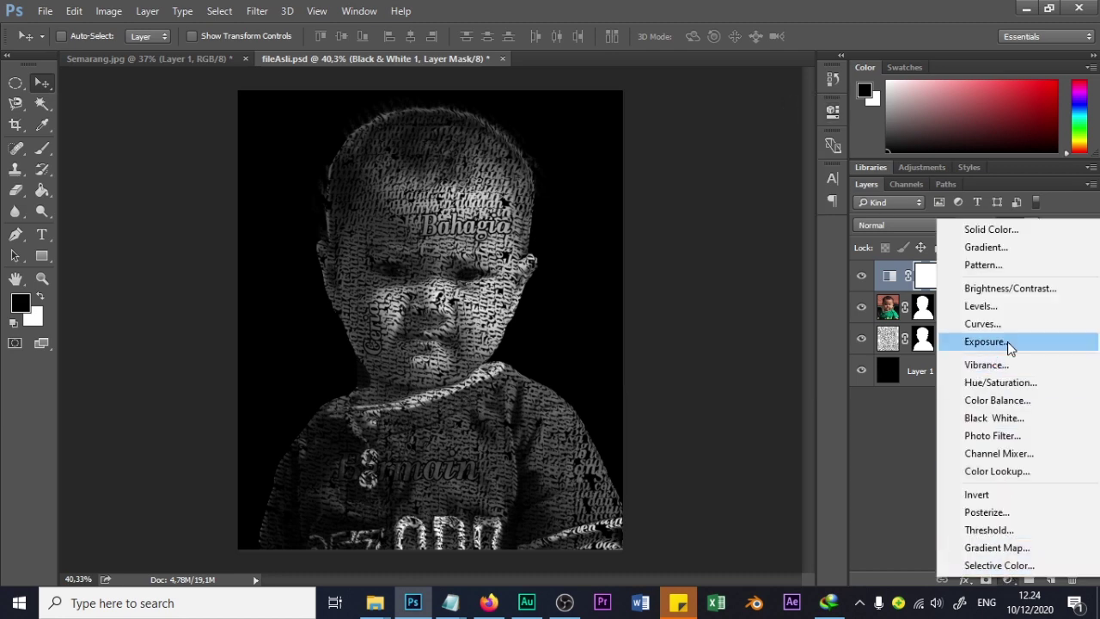
click(999, 306)
drag(793, 262, 771, 263)
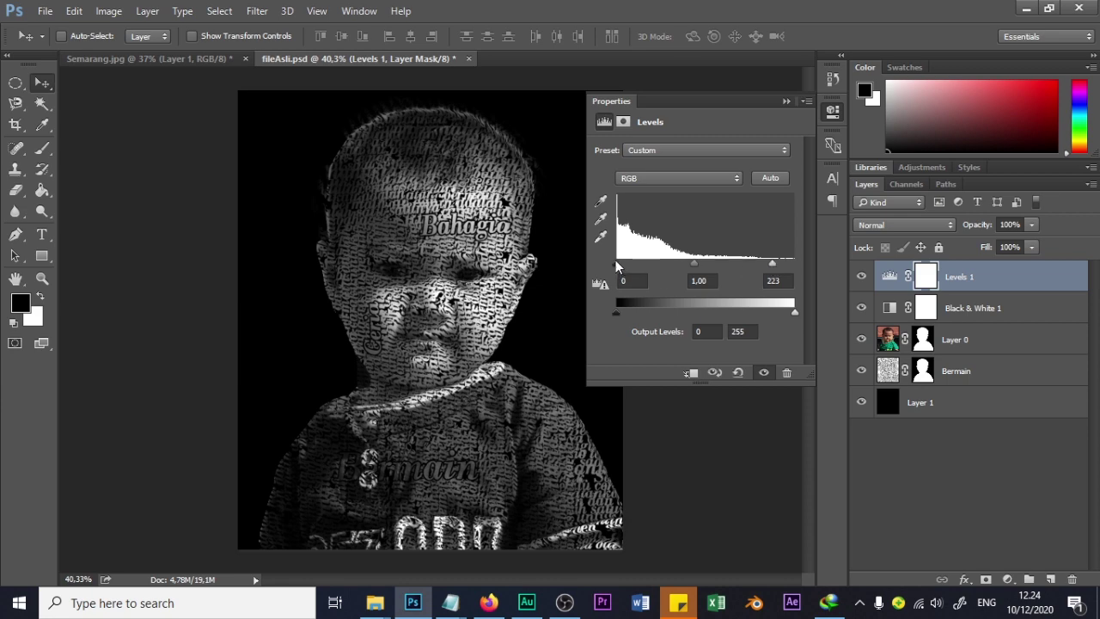
drag(615, 259, 640, 263)
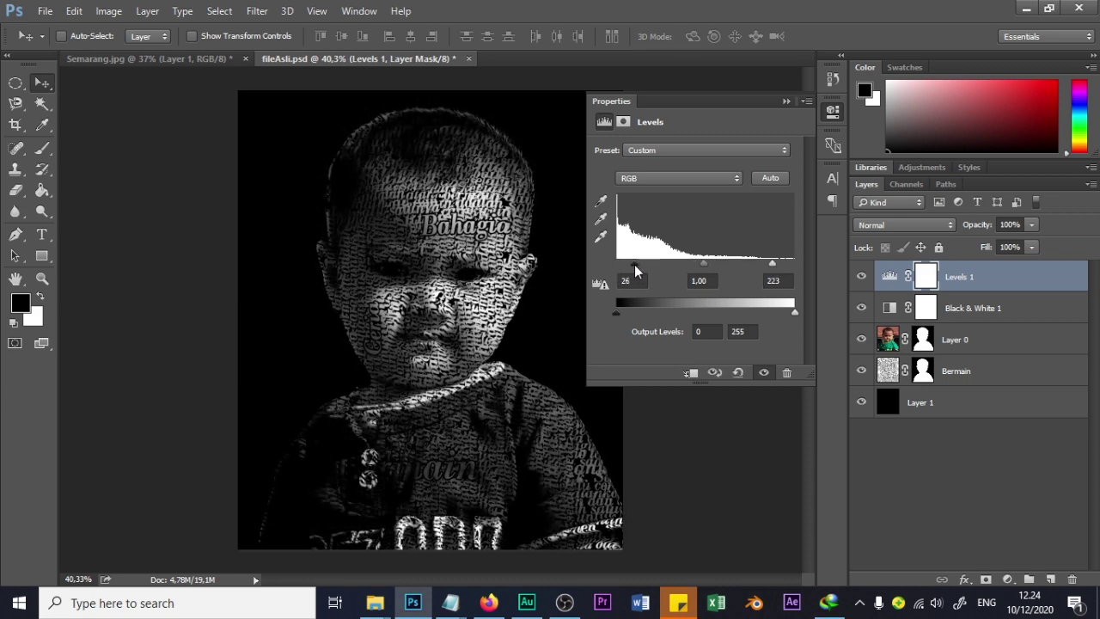
drag(634, 264, 644, 263)
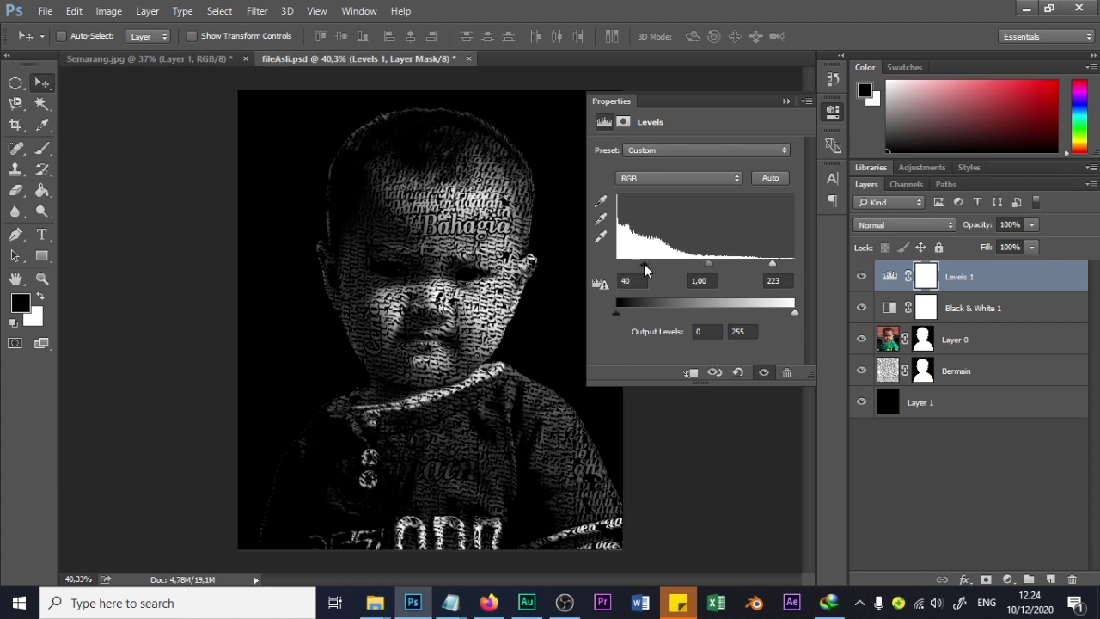
drag(706, 265, 714, 263)
mouse_move(644, 263)
mouse_down()
mouse_move(653, 262)
mouse_move(641, 262)
mouse_up()
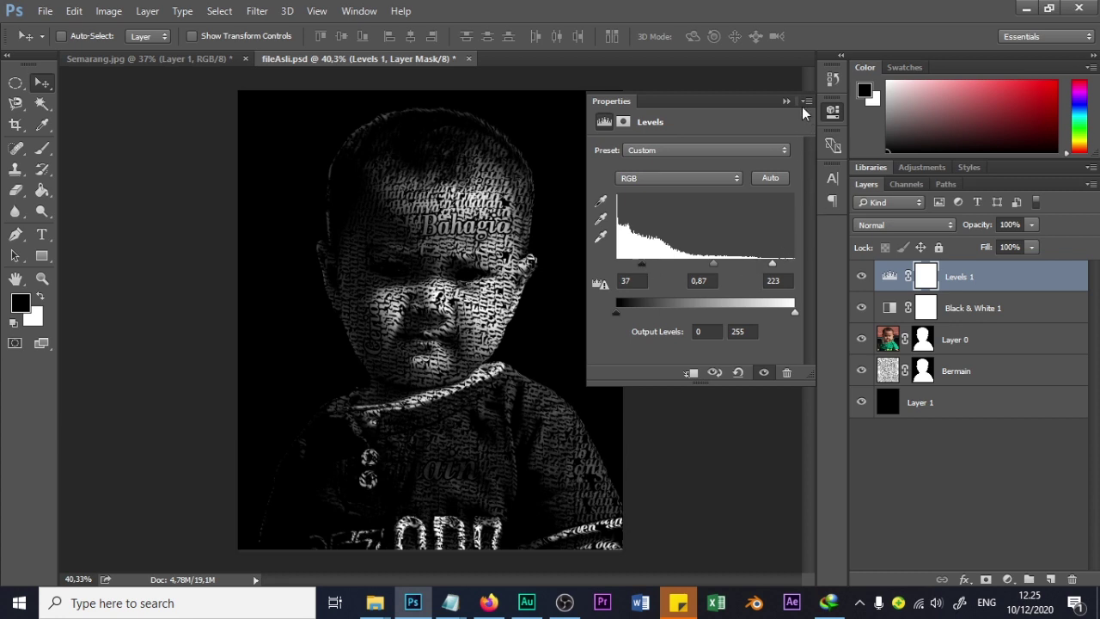
click(833, 110)
Set Greens to 143 in the Black & White 1 adjustment to brighten the text on the shirt.
double_click(899, 307)
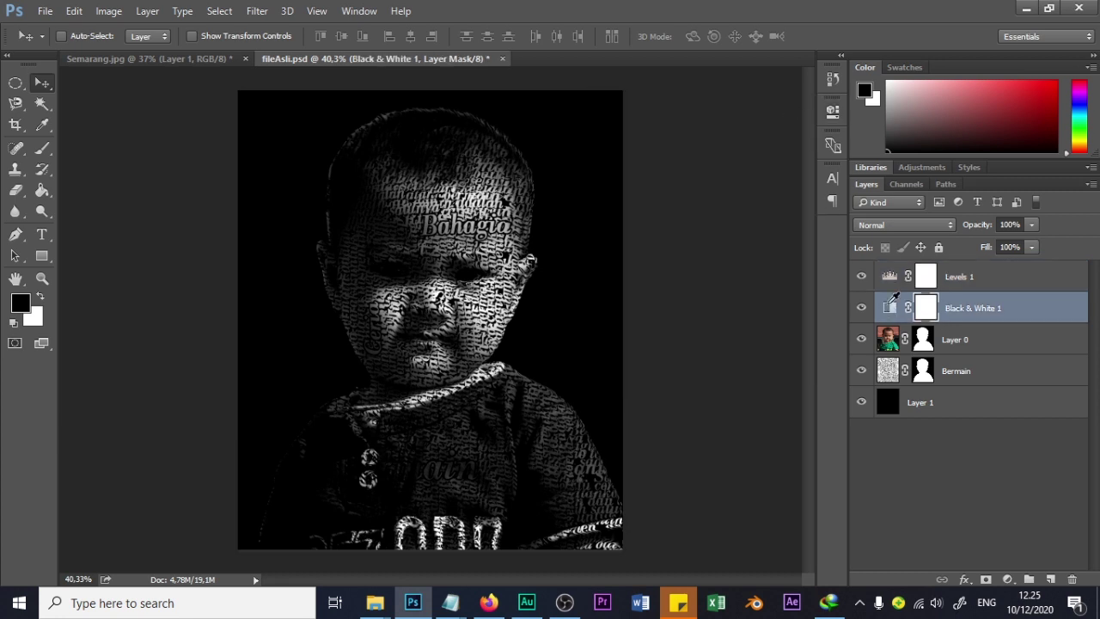
drag(680, 277, 731, 277)
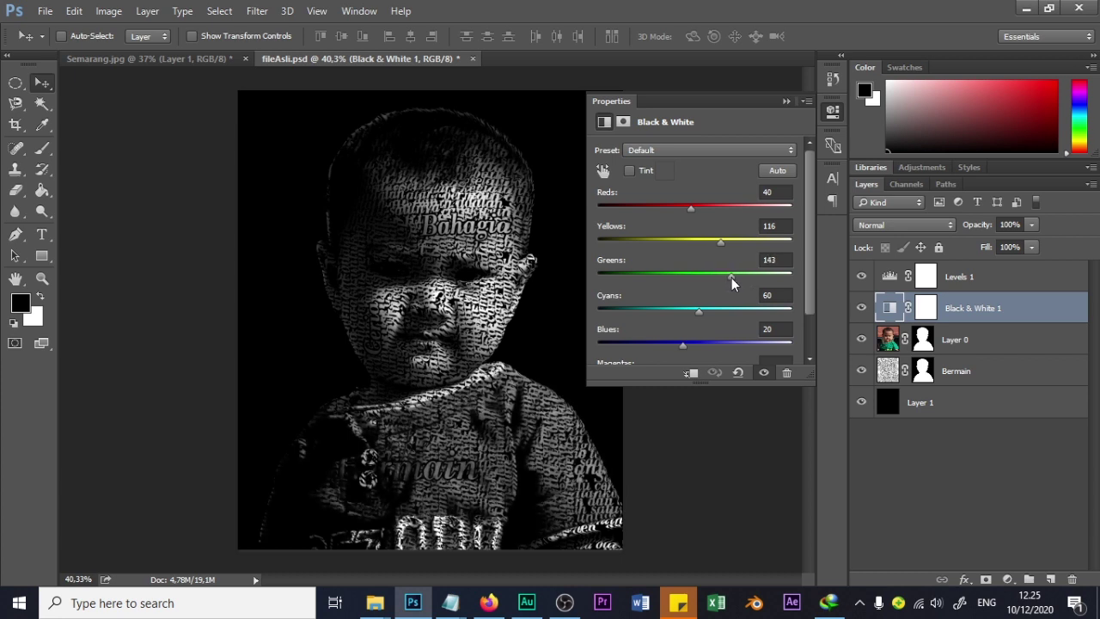
click(786, 102)
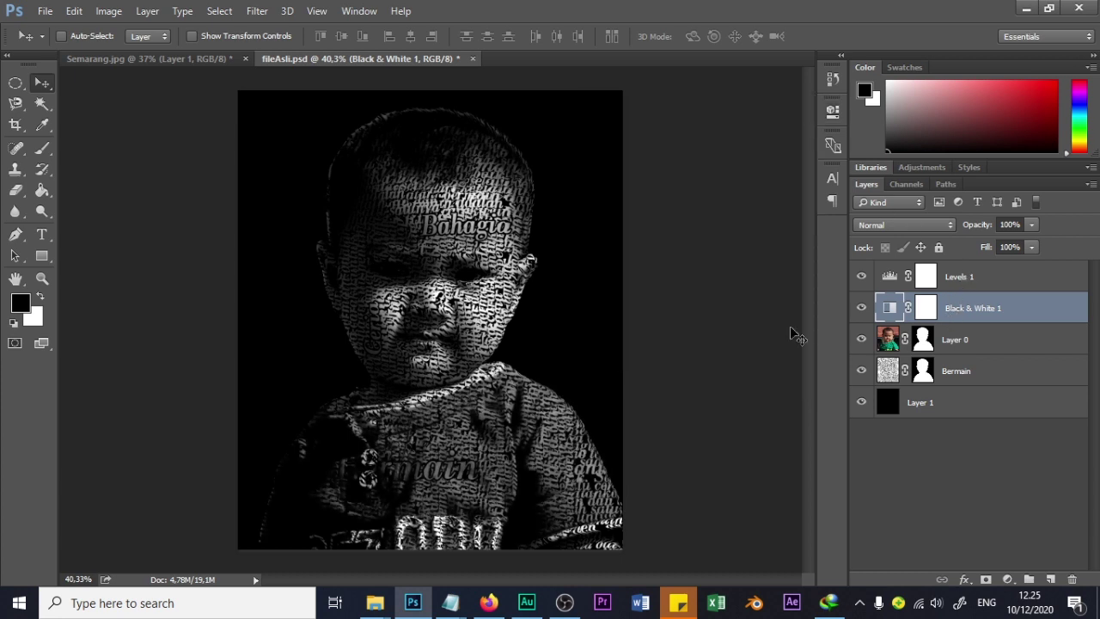
scroll(397, 263, down, 2)
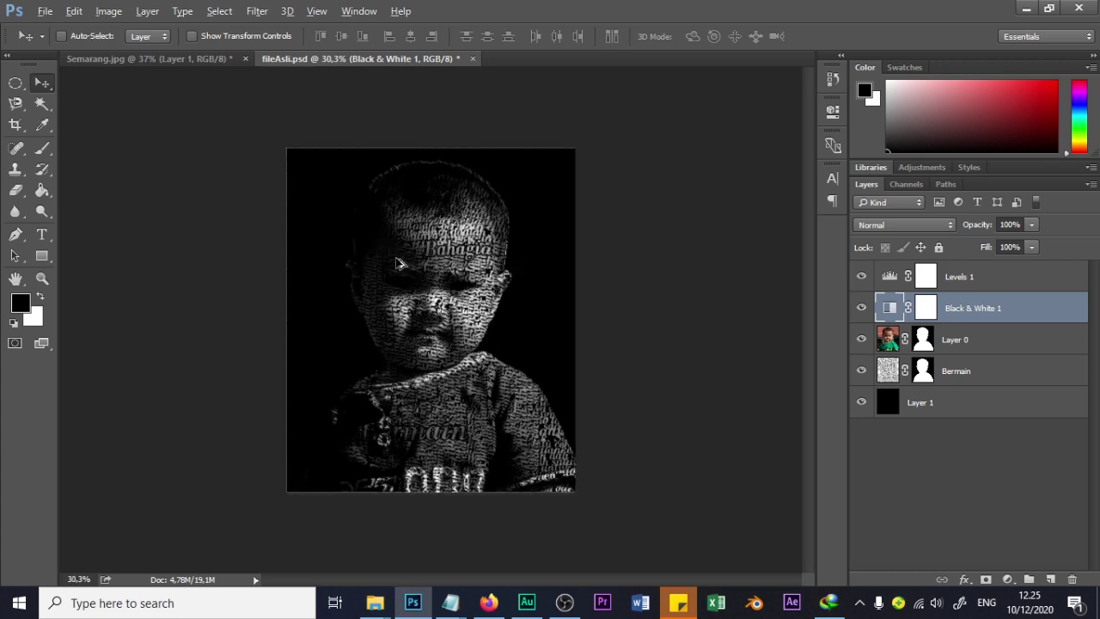
Move Layer 0 and Bermain together toward the canvas's left side and scale both up to about 117.7%.
click(977, 340)
shift+click(954, 370)
drag(464, 296, 342, 278)
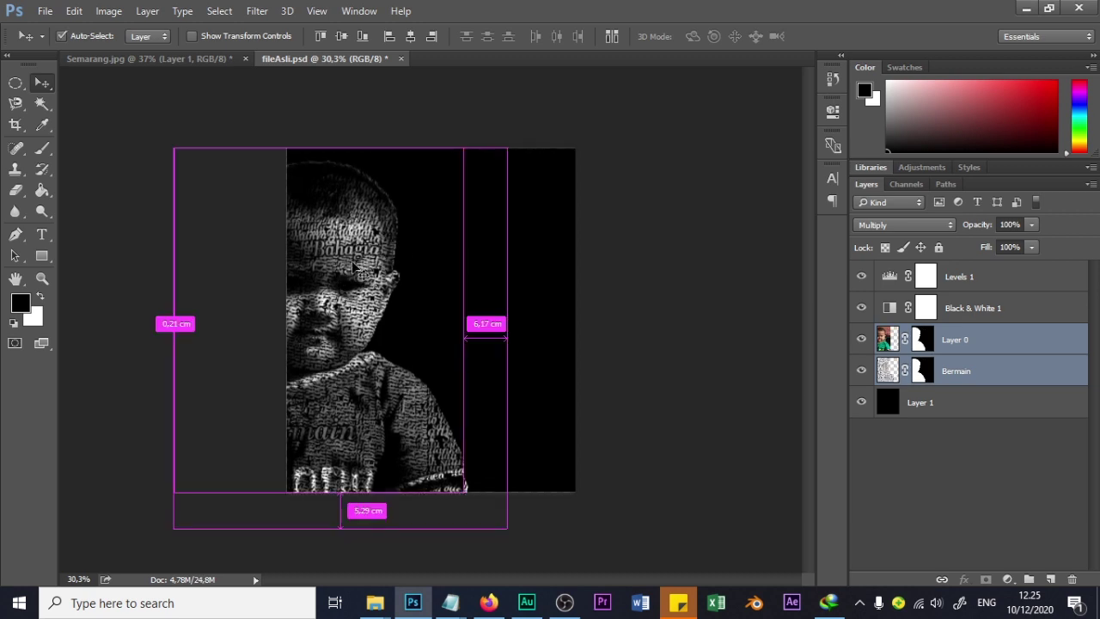
key(ctrl+t)
key(ctrl+minus)
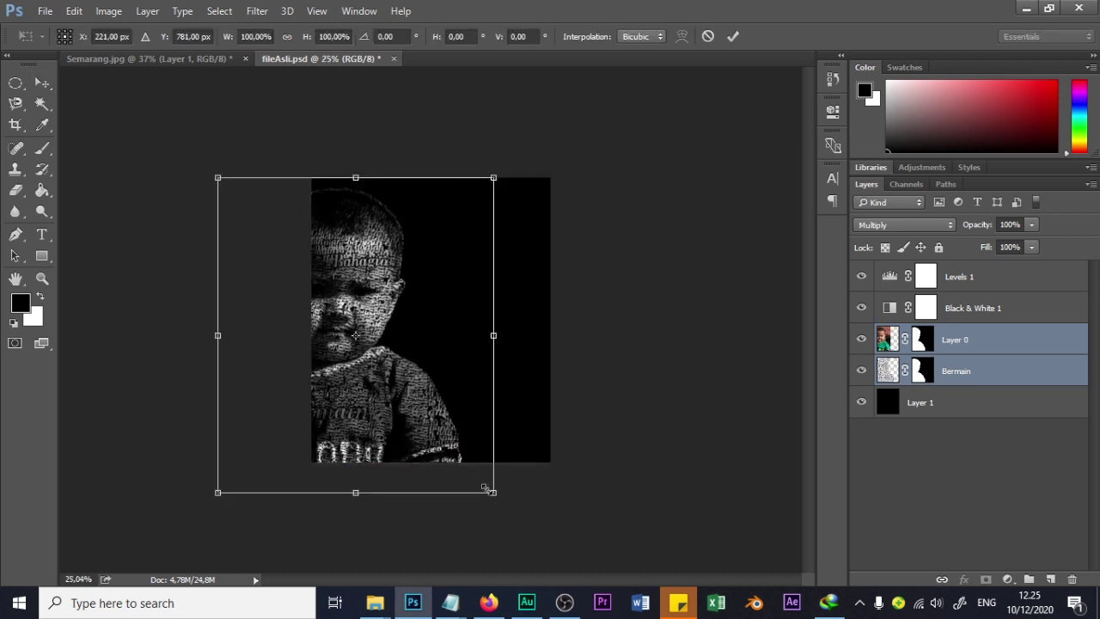
drag(492, 490, 545, 548)
drag(381, 302, 368, 299)
drag(376, 298, 381, 294)
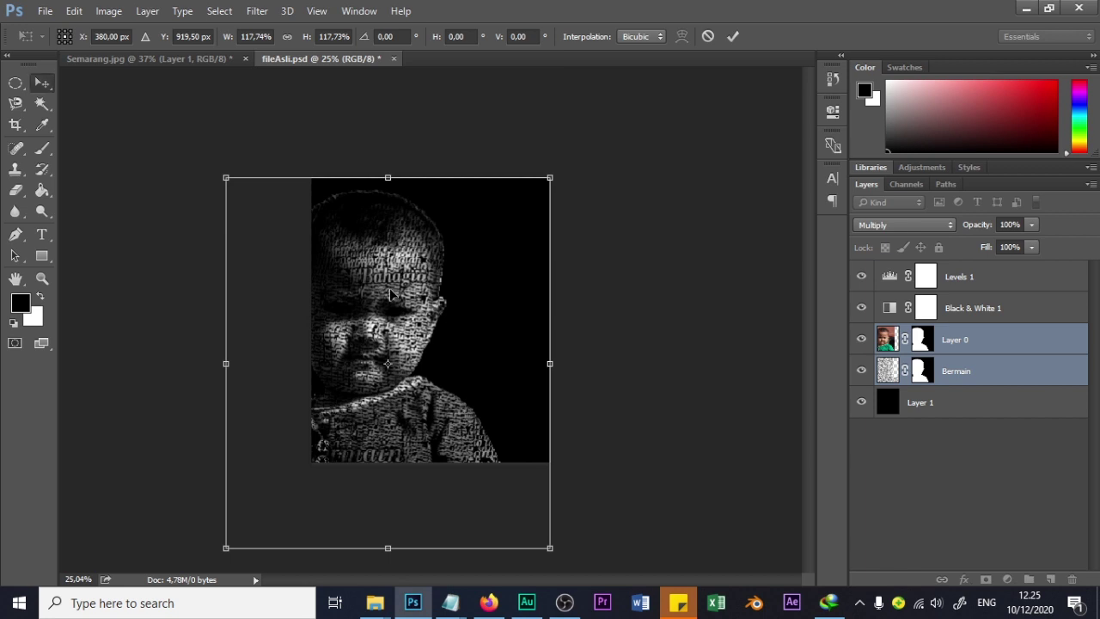
key(Return)
Enlarge the two portrait layers slightly more and position them so the canvas crops the top of the head and the face's left side.
scroll(510, 355, up, 1)
drag(401, 268, 392, 269)
scroll(513, 334, down, 2)
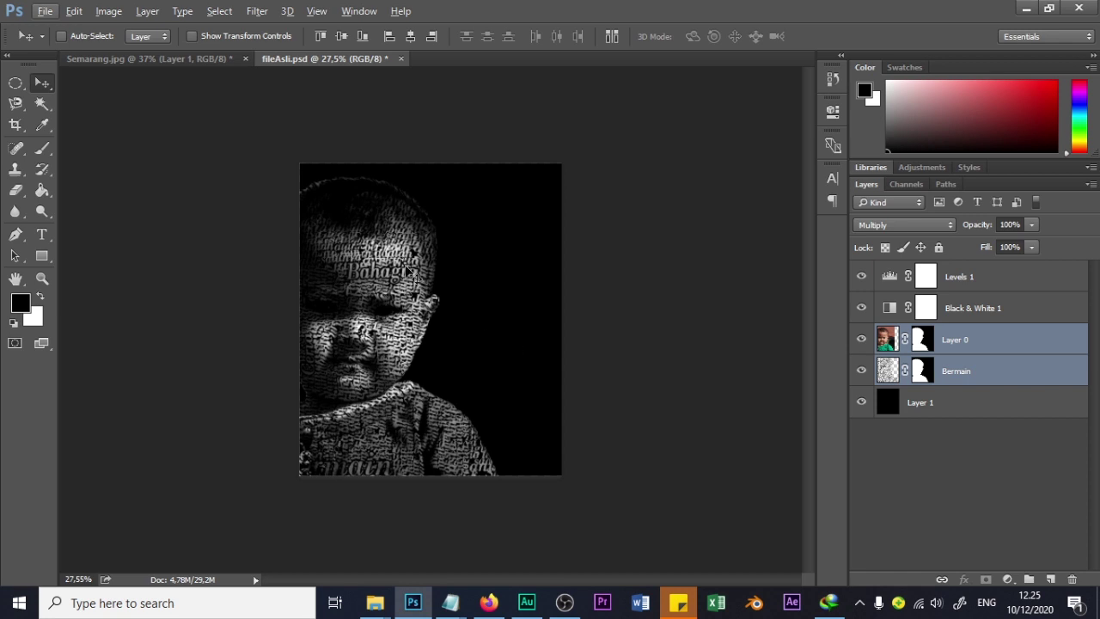
drag(400, 258, 401, 256)
key(ctrl+t)
drag(554, 163, 607, 137)
drag(398, 235, 378, 235)
key(Return)
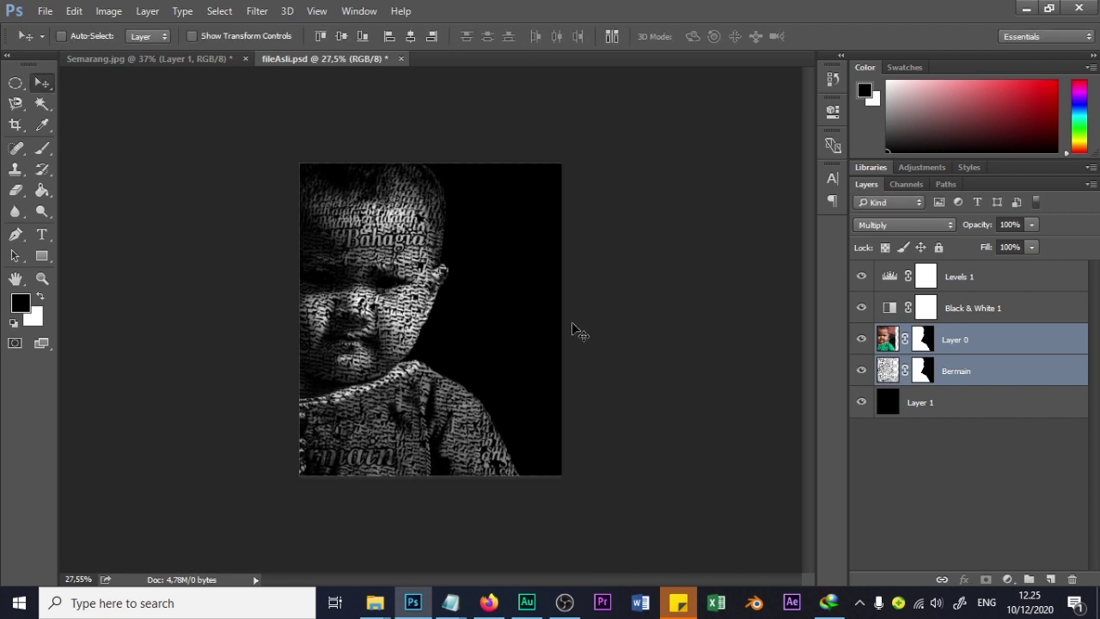
key(ctrl+z)
key(ctrl+z)
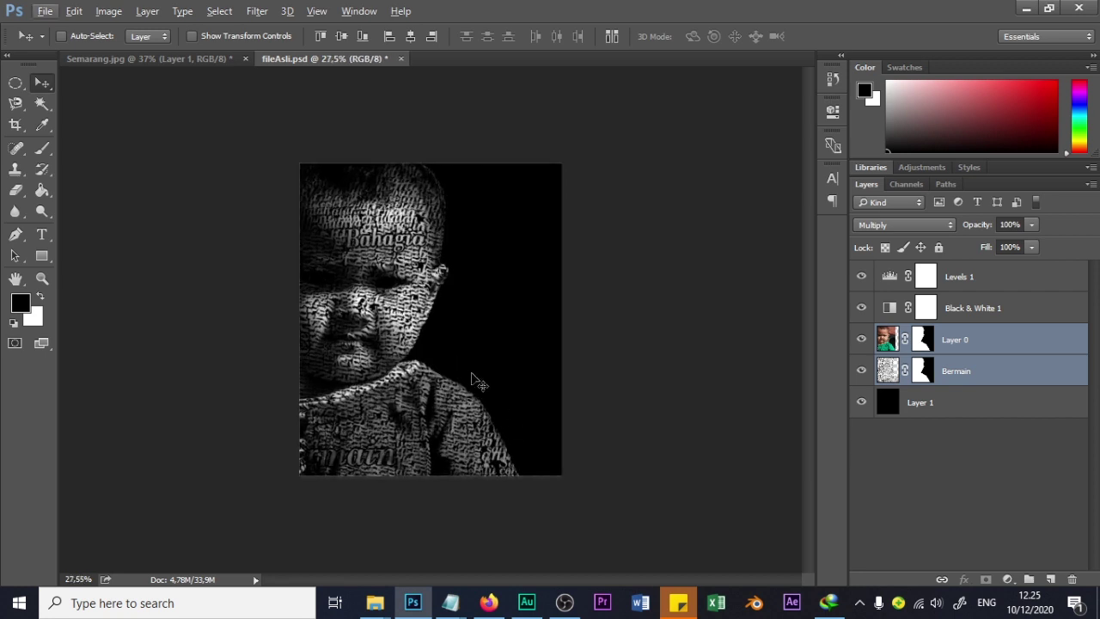
Add the four-line text "Hidup itu.. Kita Buat Bahagia aja ya pren" in the black area beside the portrait.
key(t)
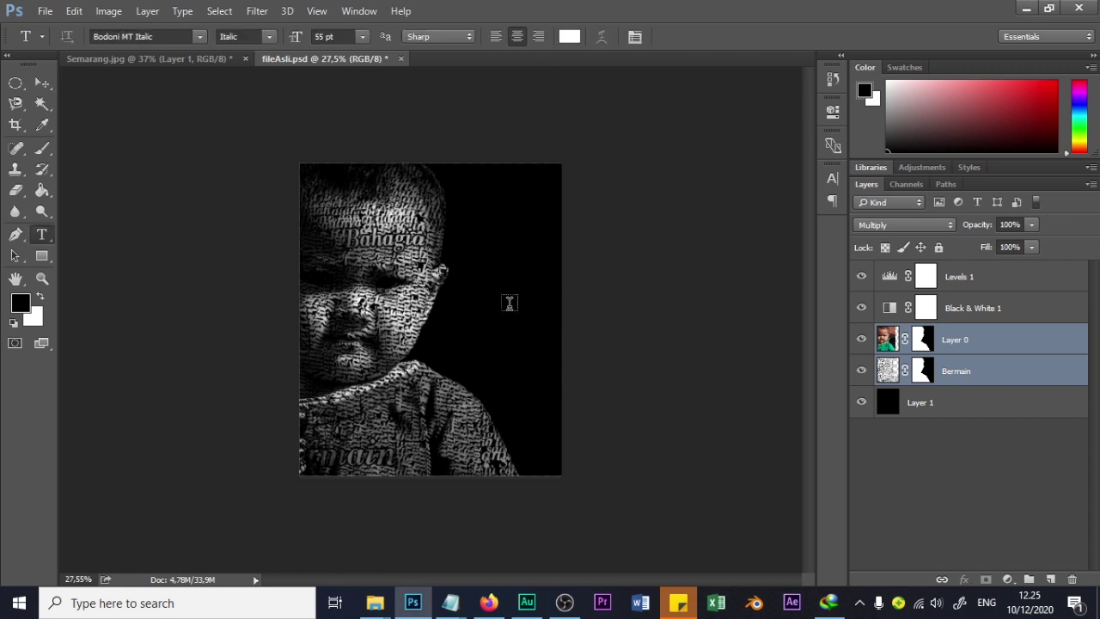
click(509, 306)
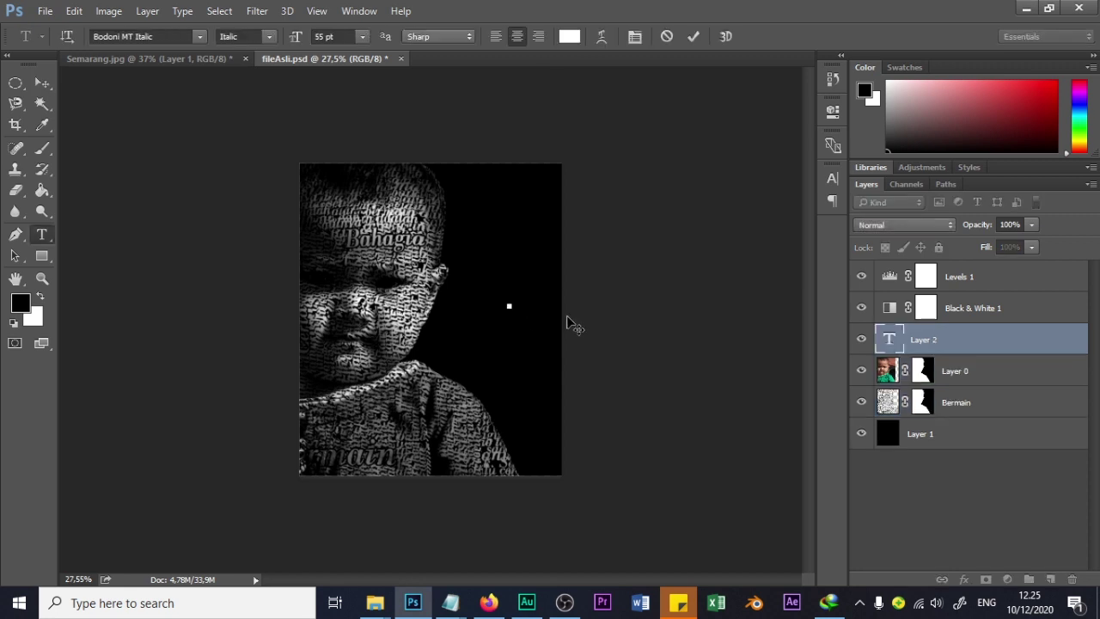
text(Hidup itu...Sederhana a)
key(BackSpace)
key(BackSpace)
text(ahagia aja yang)
key(BackSpace)
key(BackSpace)
text(pren)
Set the whole quote's leading to Auto and right-align its lines.
key(ctrl+a)
click(607, 36)
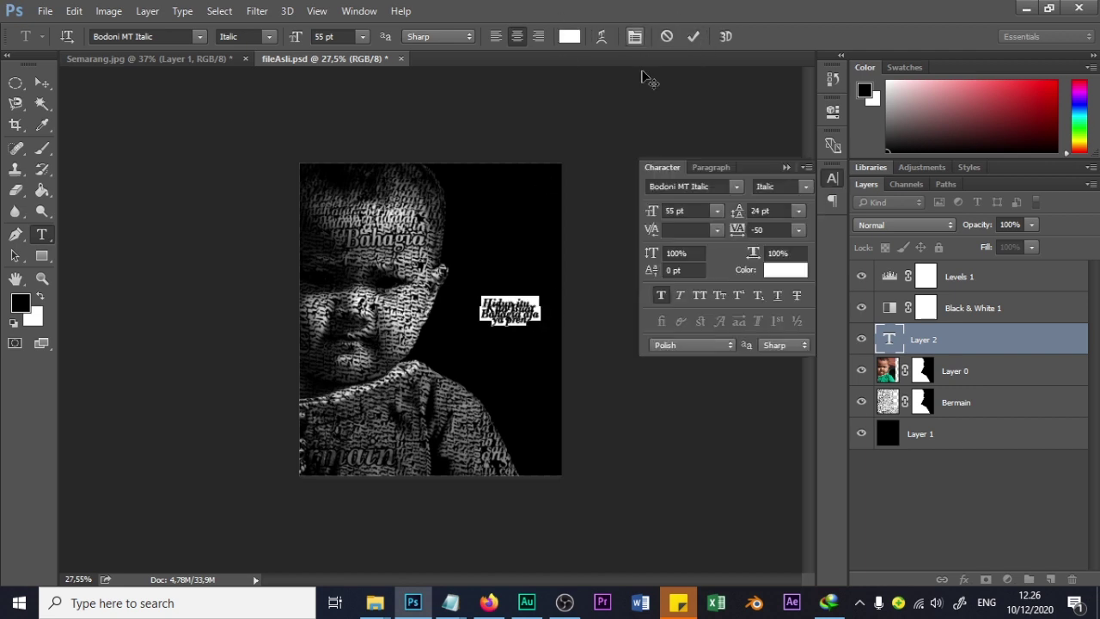
click(798, 214)
click(747, 226)
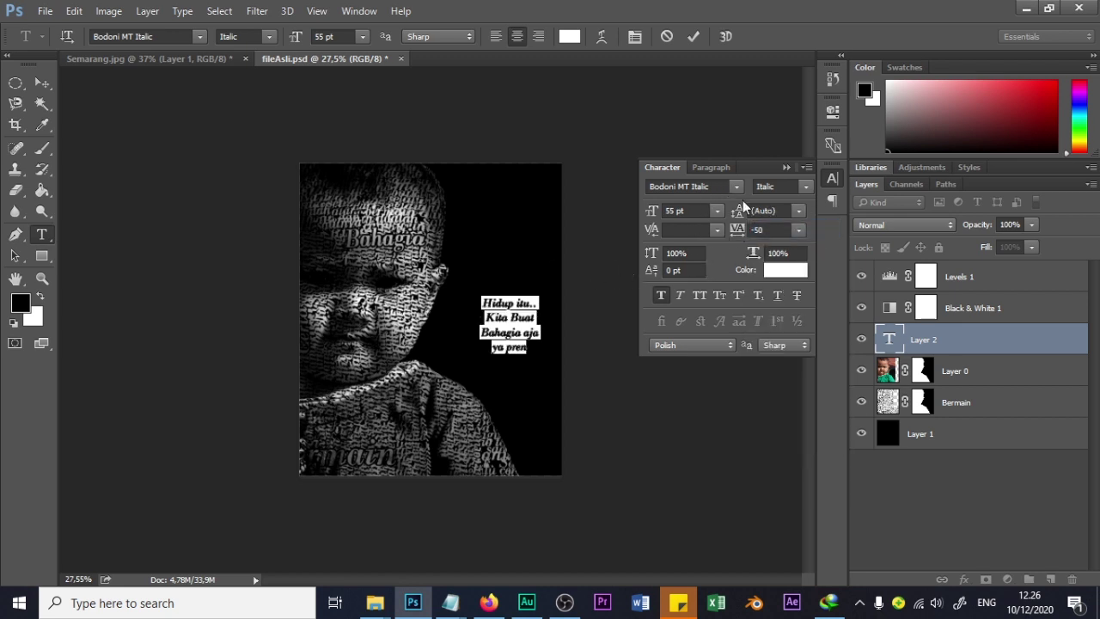
click(708, 167)
click(699, 189)
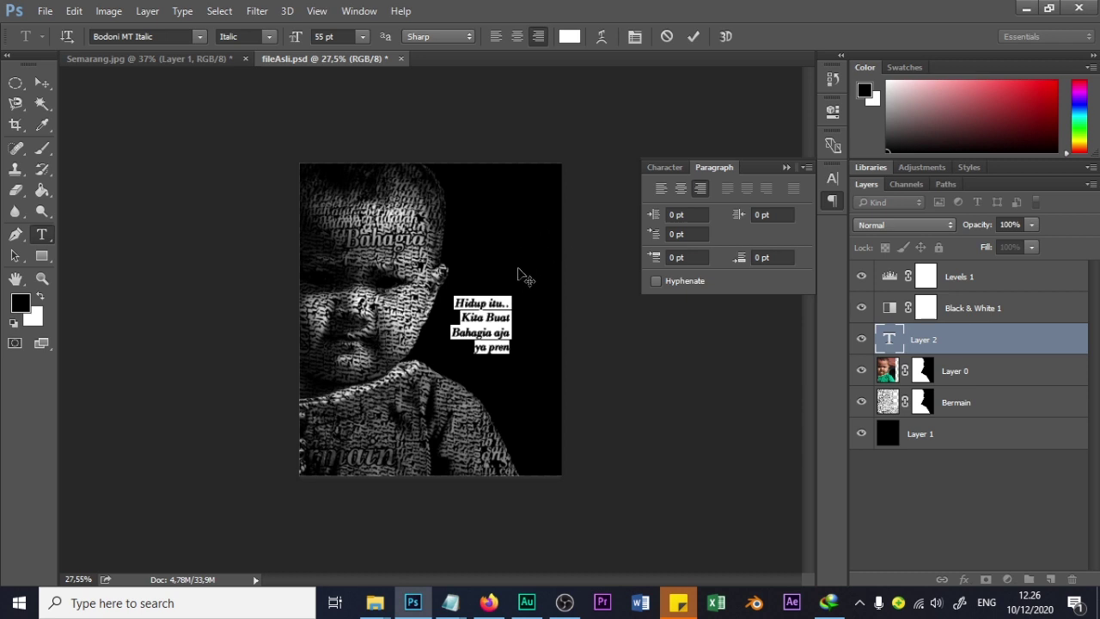
Colour the word "Bahagia" in the quote yellow, ffc600.
click(491, 333)
drag(492, 333, 452, 333)
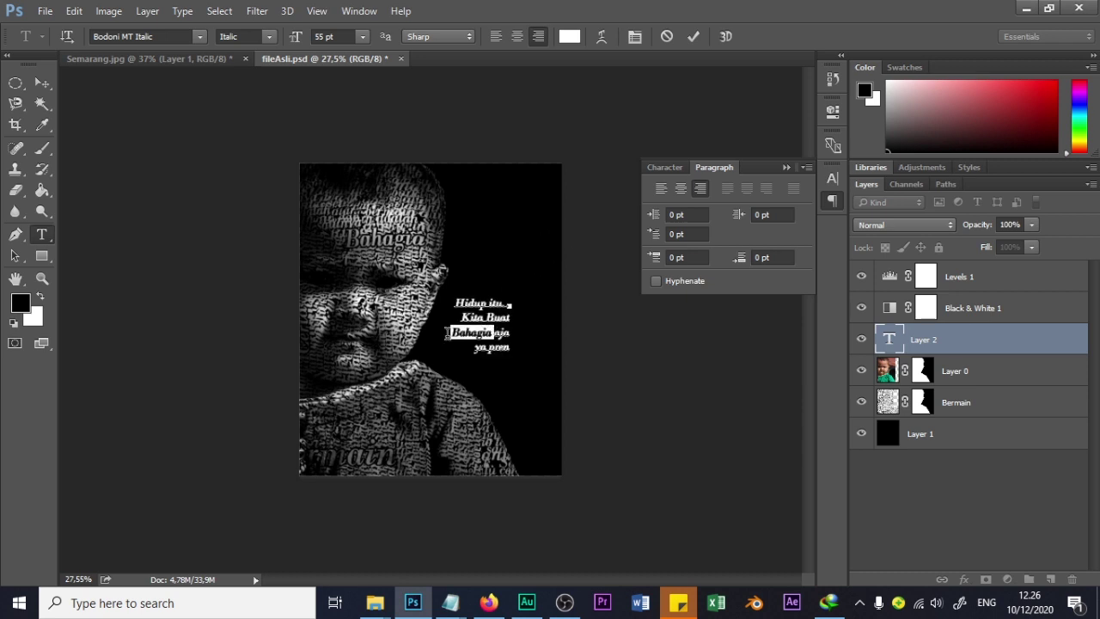
click(568, 36)
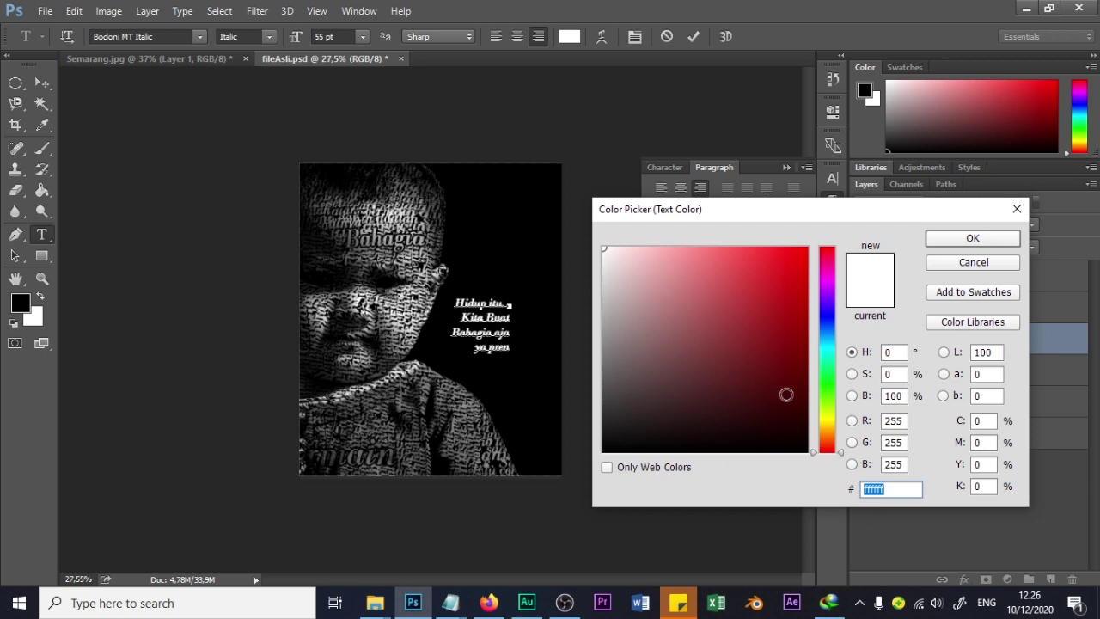
click(825, 427)
click(807, 248)
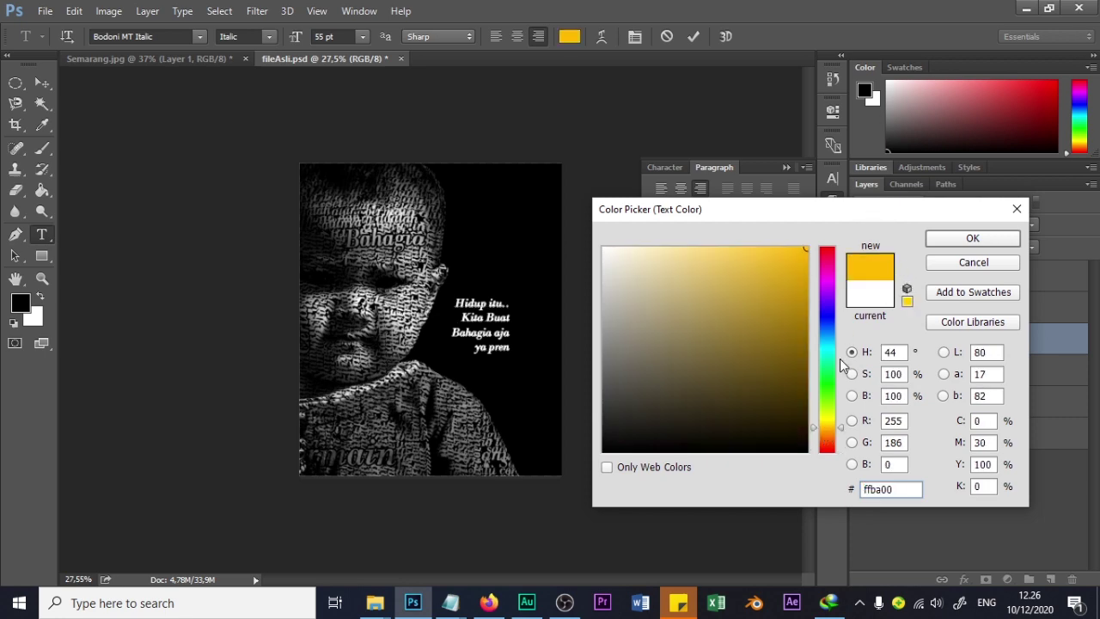
click(971, 241)
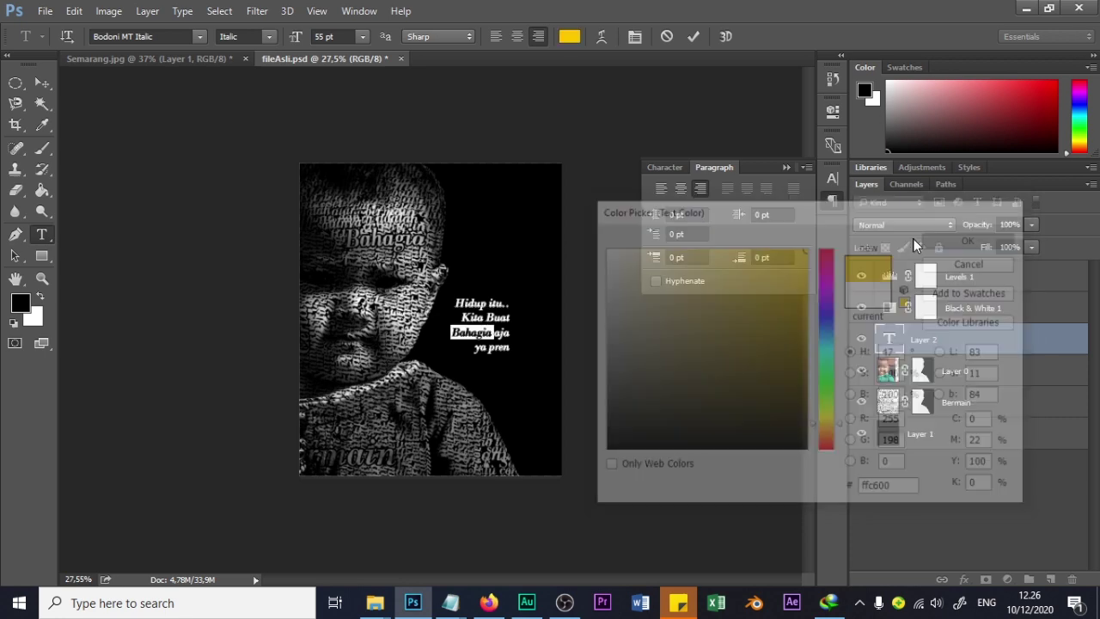
Move the quote layer above Levels 1 and enlarge the quote to fill the black space beside the face.
click(968, 340)
drag(982, 341, 984, 269)
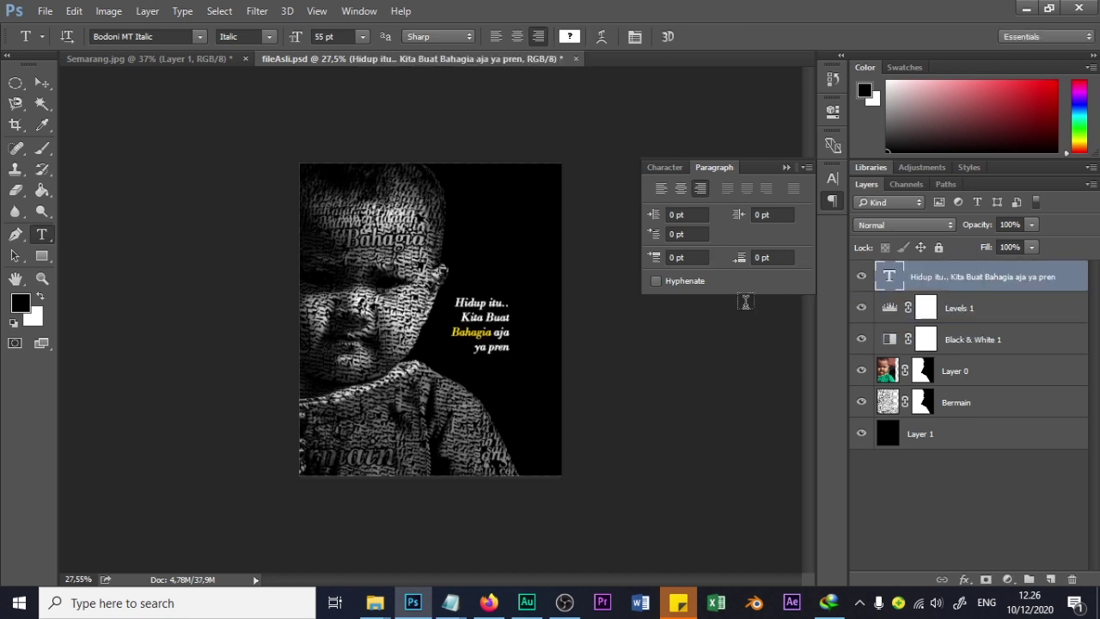
click(41, 85)
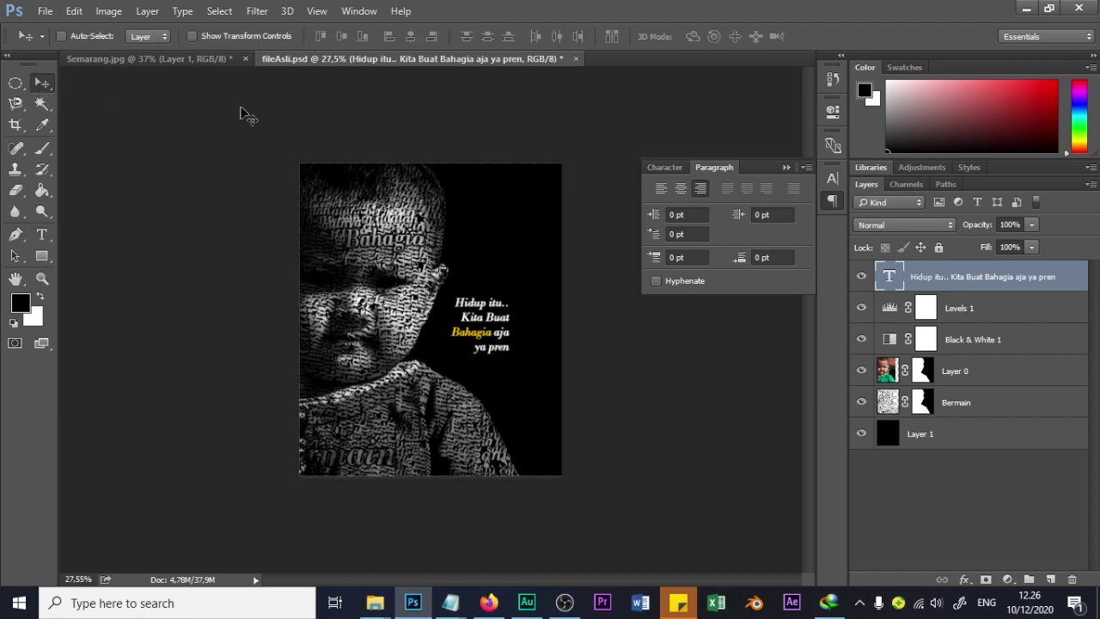
key(ctrl+t)
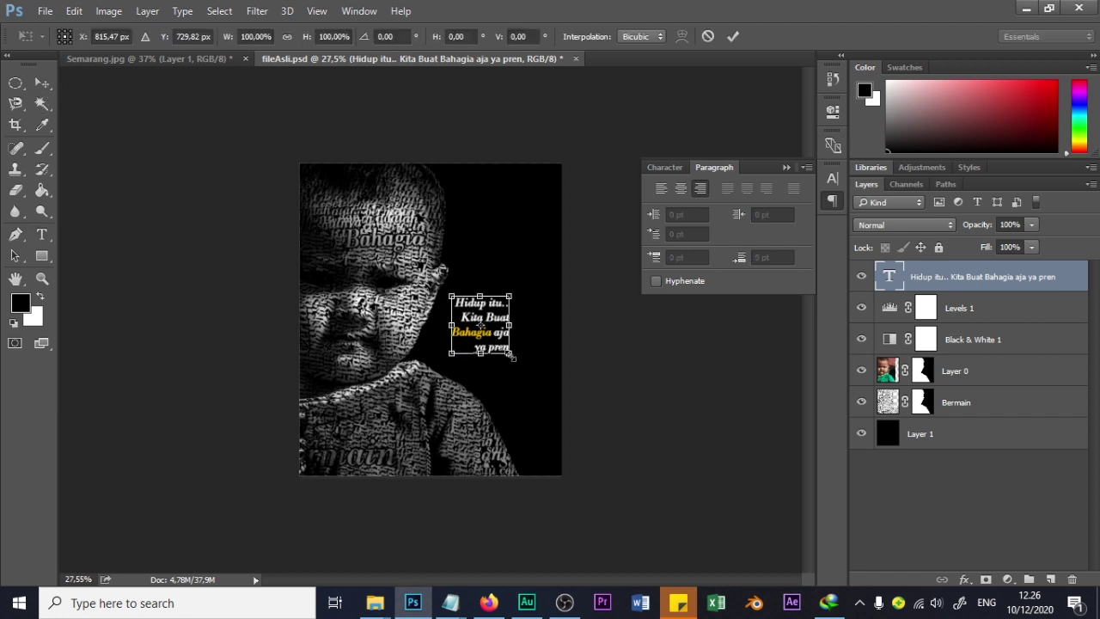
drag(508, 353, 550, 388)
key(Return)
drag(521, 334, 528, 317)
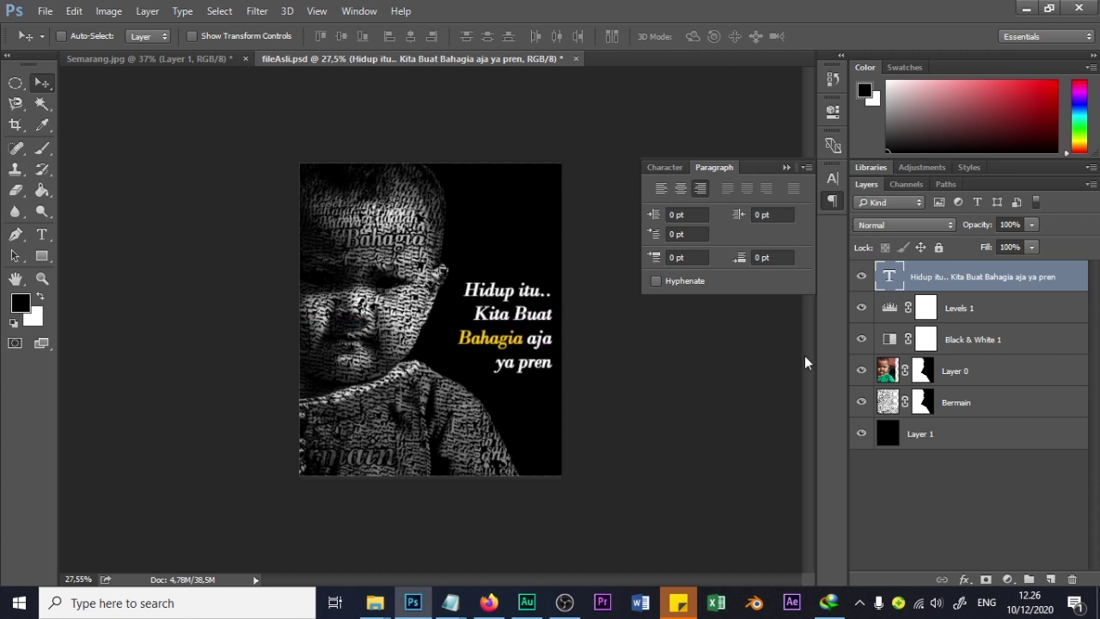
Shift Layer 0 and Bermain further left together and nudge the quote slightly left, away from the canvas edge.
click(963, 371)
shift+click(958, 402)
mouse_move(406, 301)
mouse_down()
mouse_move(386, 297)
mouse_move(397, 292)
mouse_up()
mouse_move(500, 316)
mouse_down()
mouse_move(487, 318)
mouse_move(501, 323)
mouse_up()
click(95, 33)
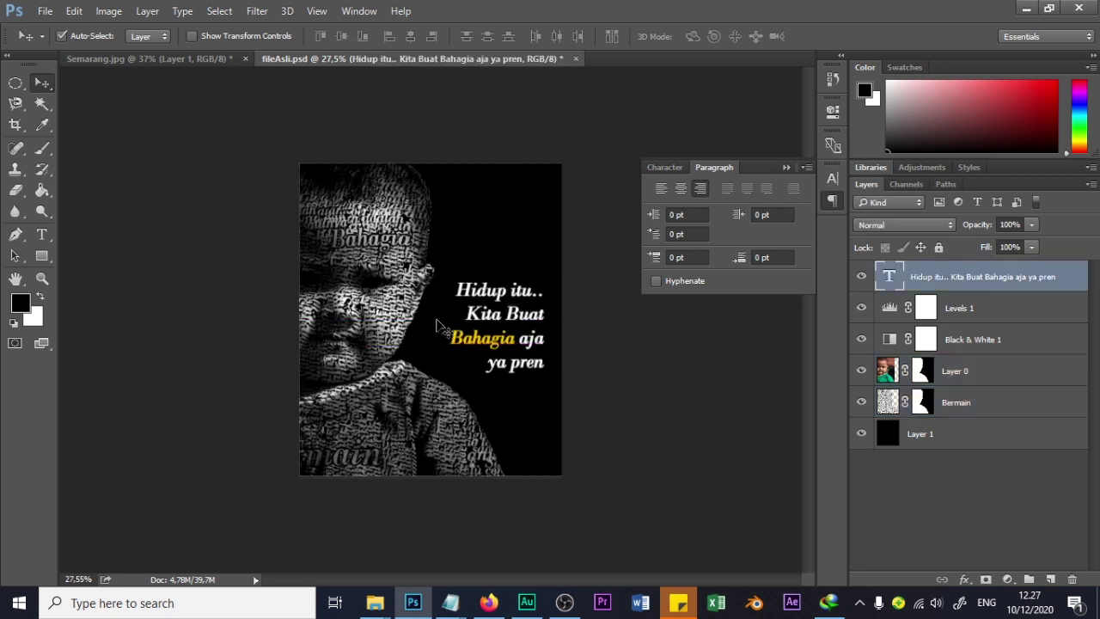
click(940, 371)
shift+click(963, 402)
drag(343, 294, 335, 297)
scroll(481, 361, down, 1)
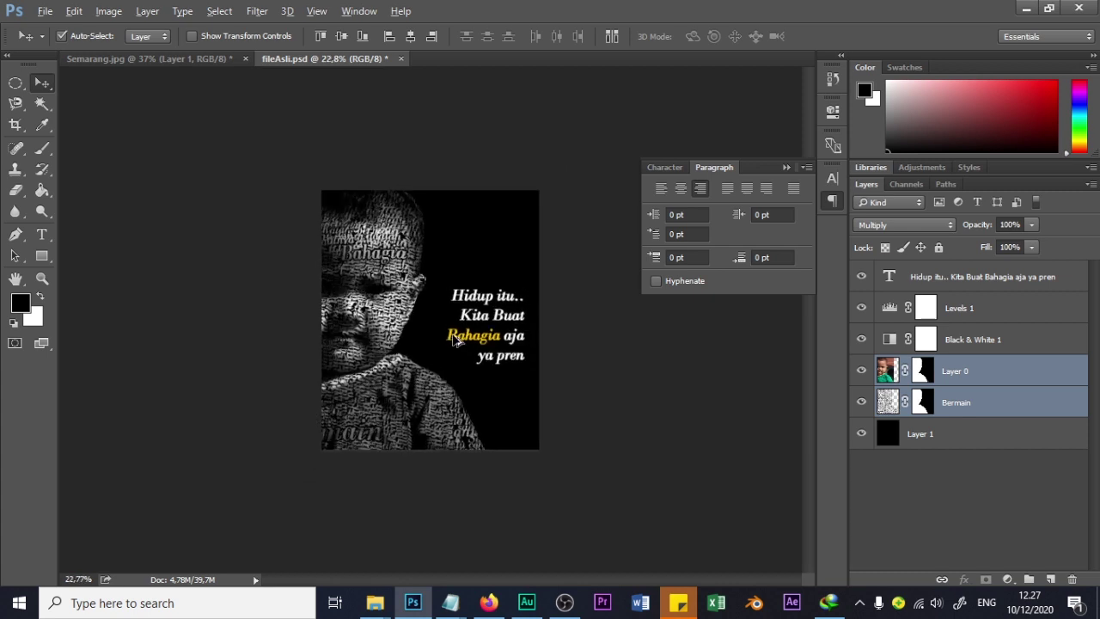
click(610, 397)
click(427, 379)
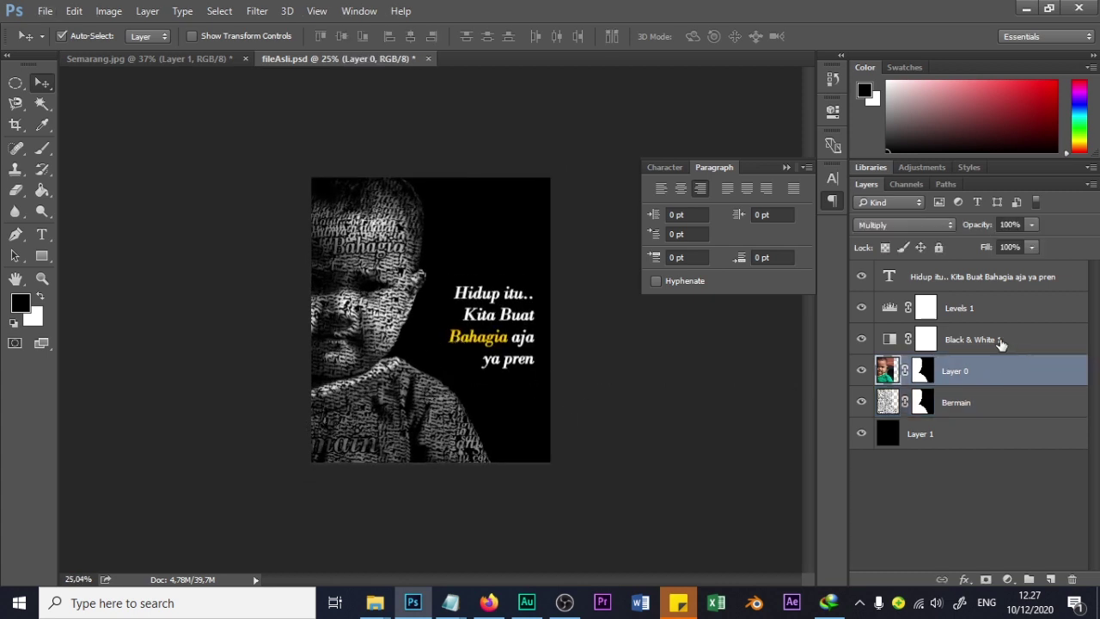
Toggle the Black & White 1 layer's visibility to compare the colour and monochrome versions of the poster.
click(862, 339)
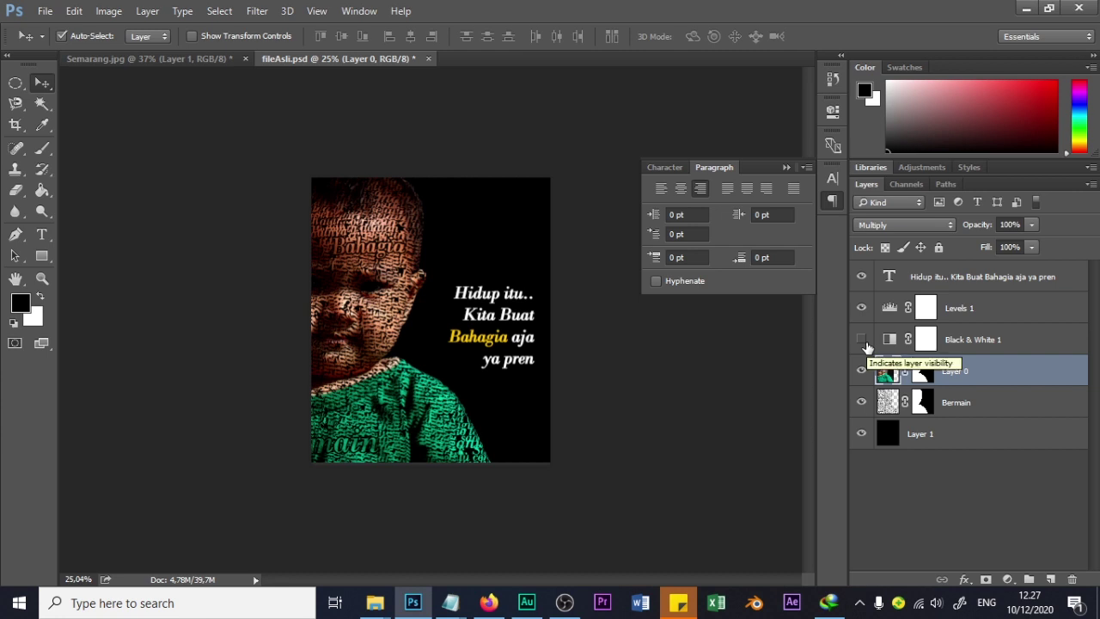
click(862, 340)
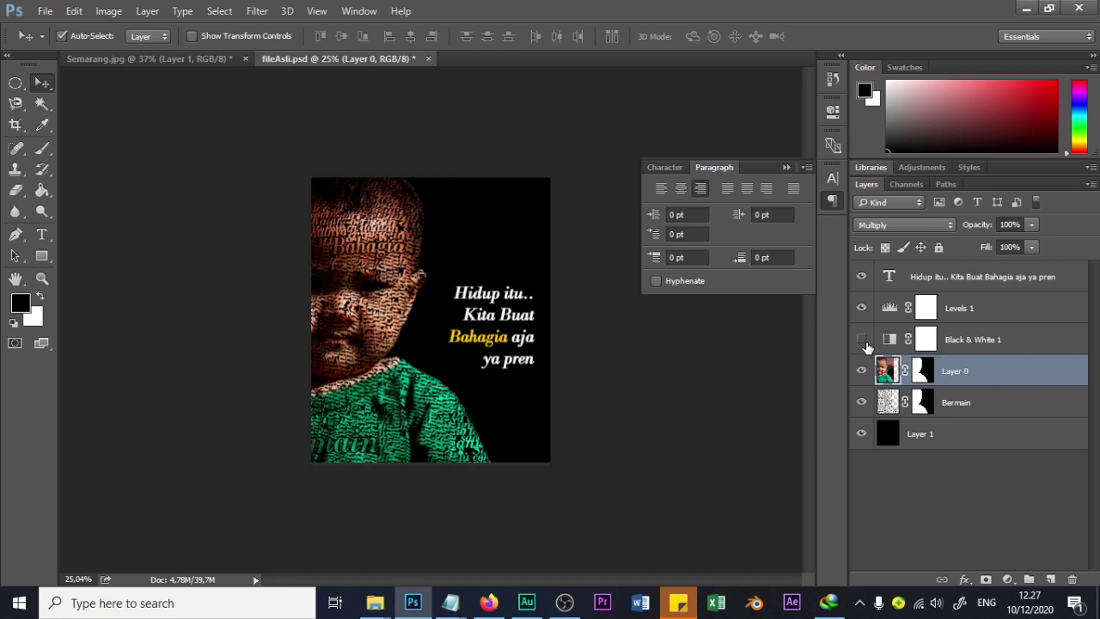
click(862, 339)
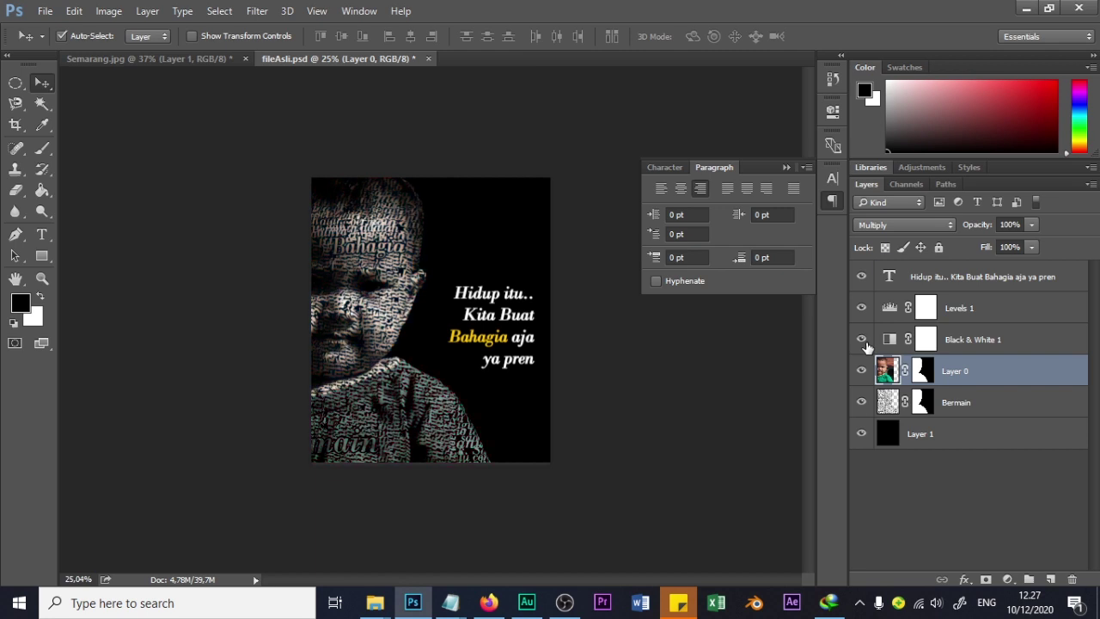
scroll(550, 330, up, 1)
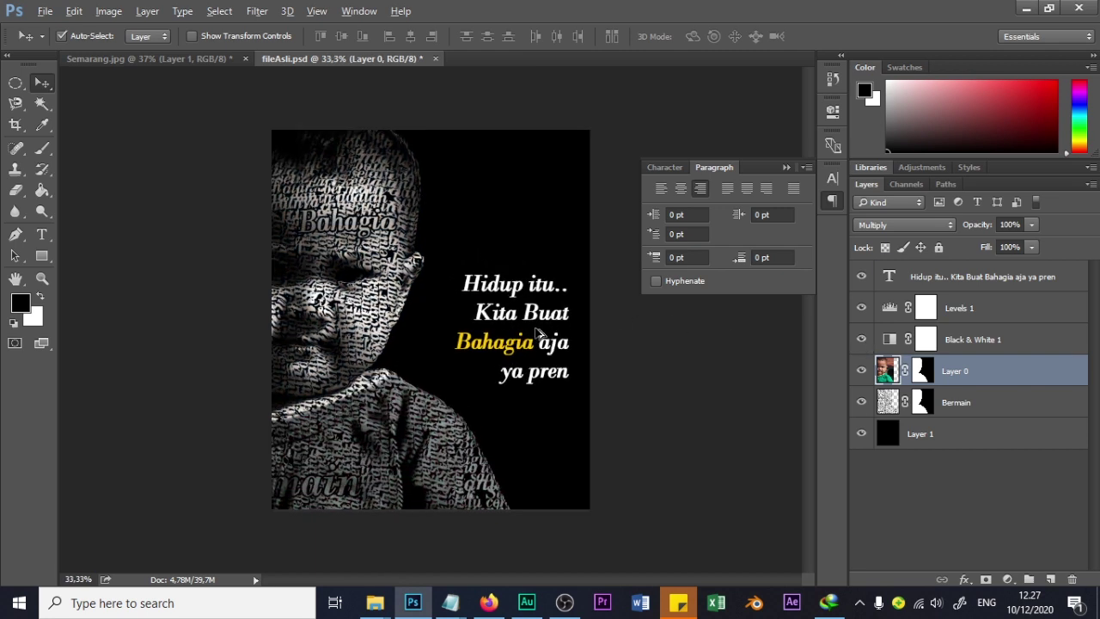
click(784, 167)
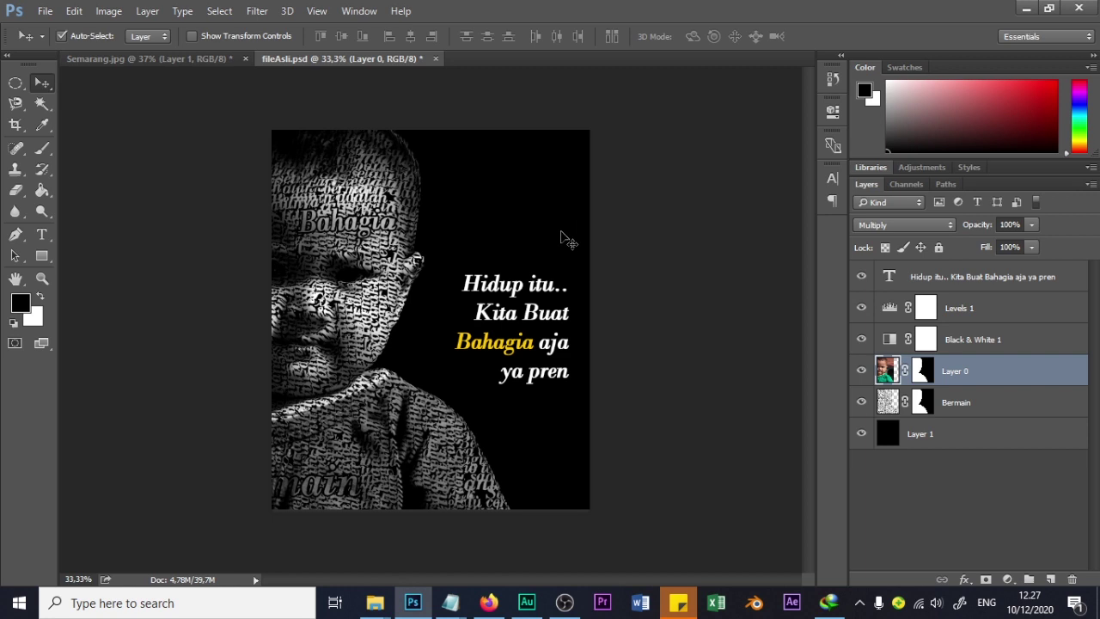